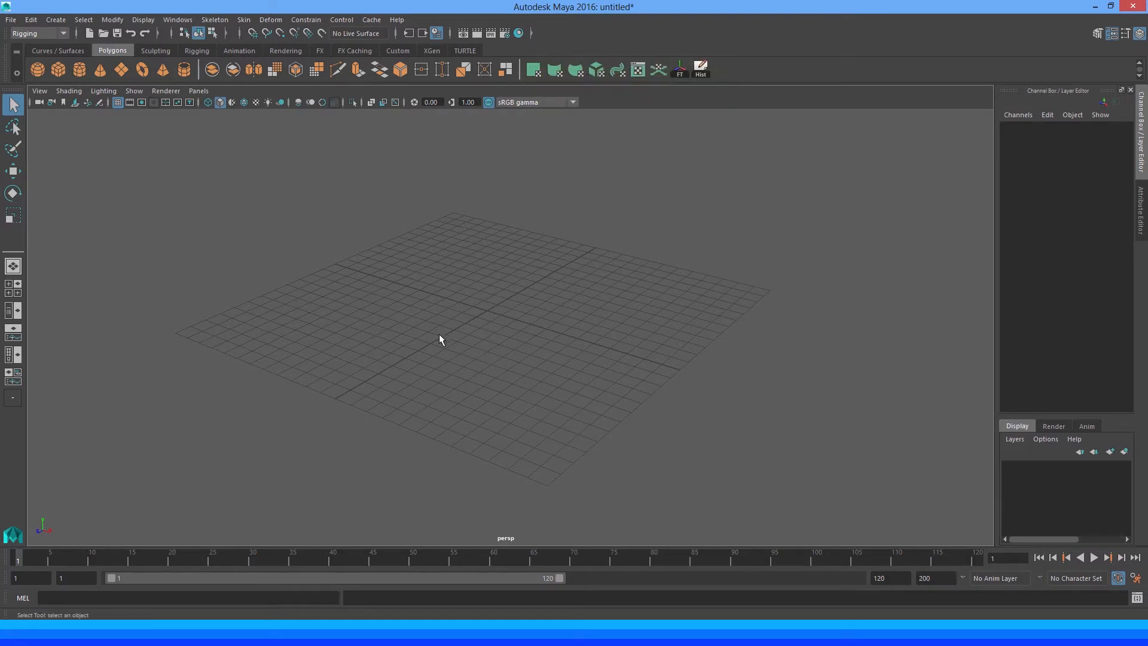
Create a polygon sphere at the center of the grid
right_click_drag(473, 324, 479, 324)
left_click(37, 70)
right_click(488, 310)
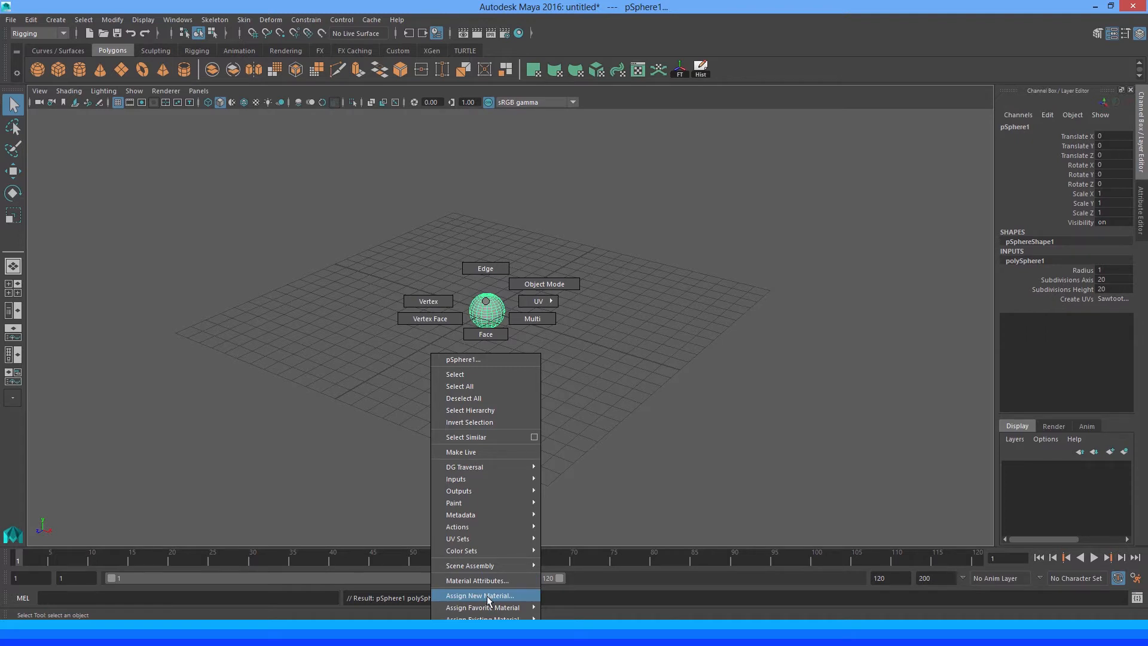
right_click_drag(498, 526, 486, 302)
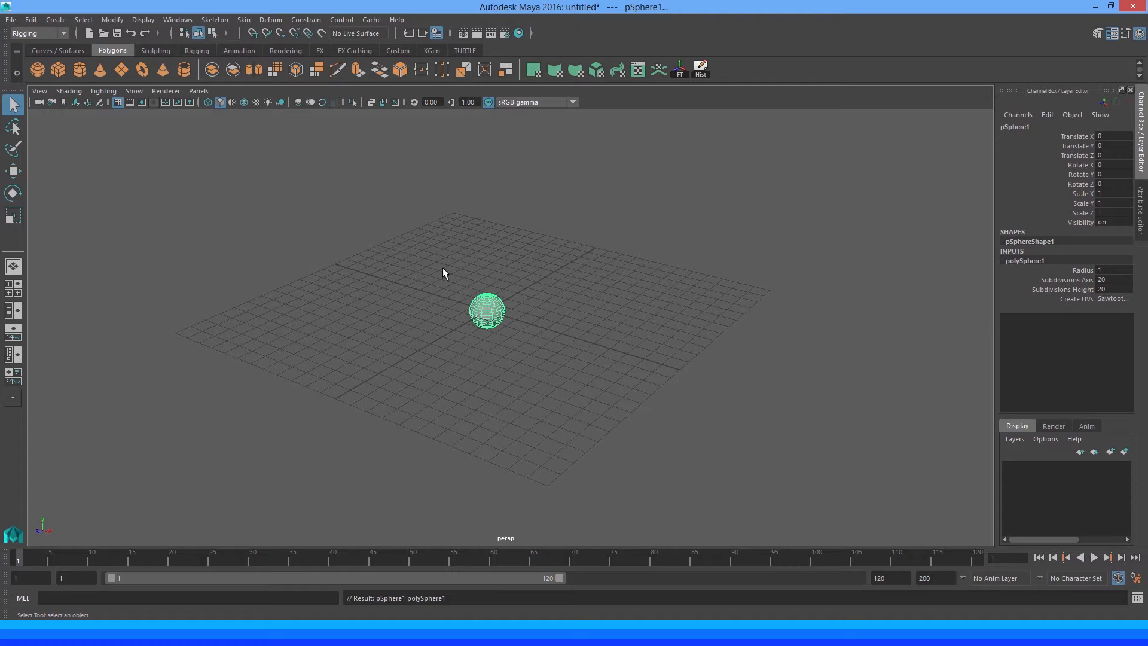
Scale the sphere uniformly to about 3.361 and raise it to about 3.299 in Y
scroll(443, 273, "up", 3)
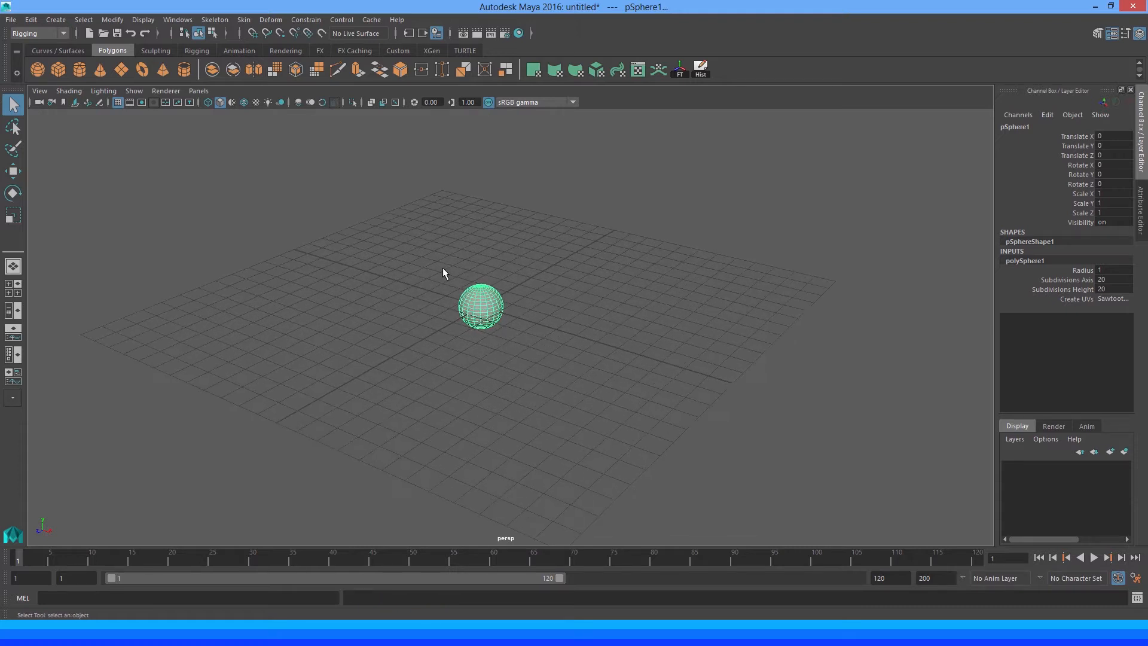
key("r")
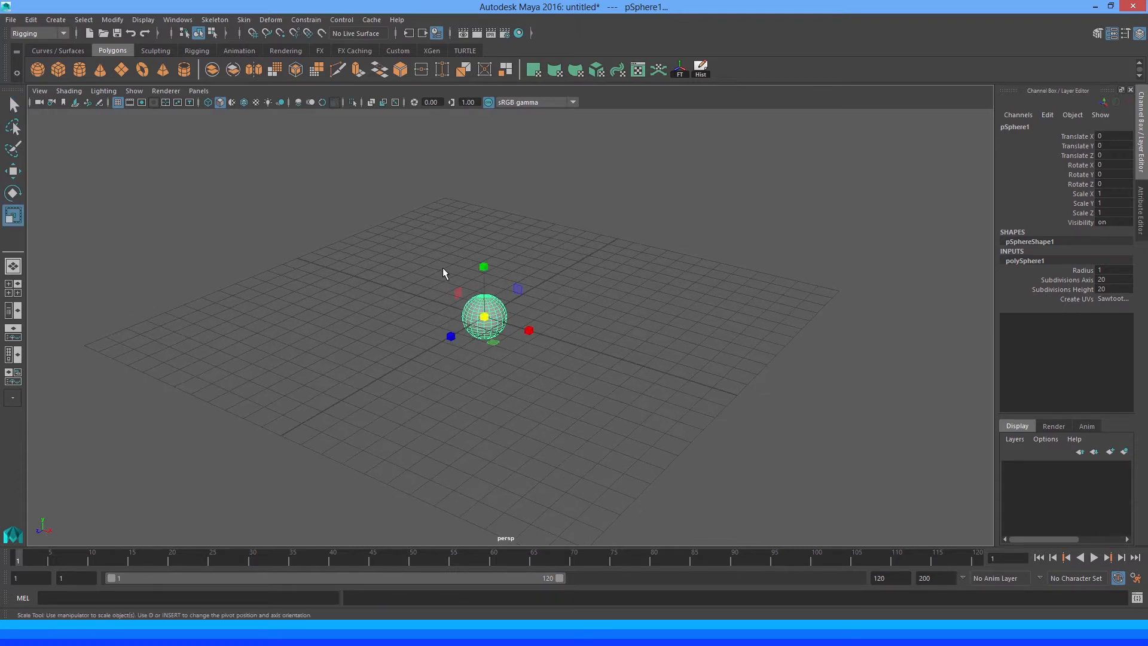
middle_click_drag(443, 273, 439, 342)
key("w")
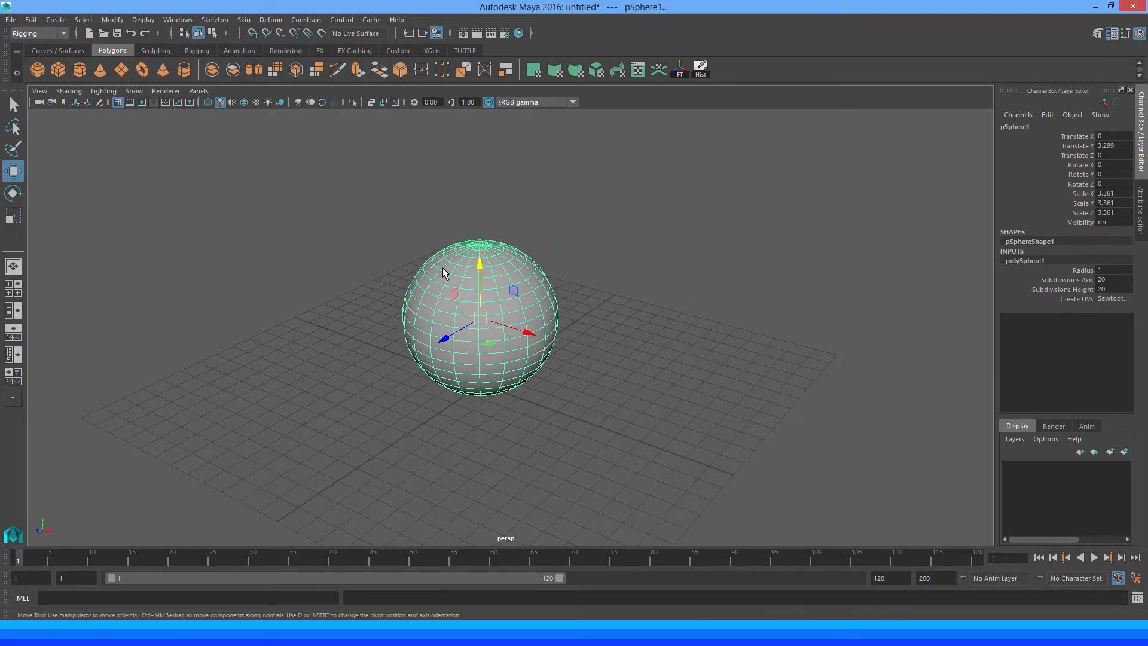
key("q")
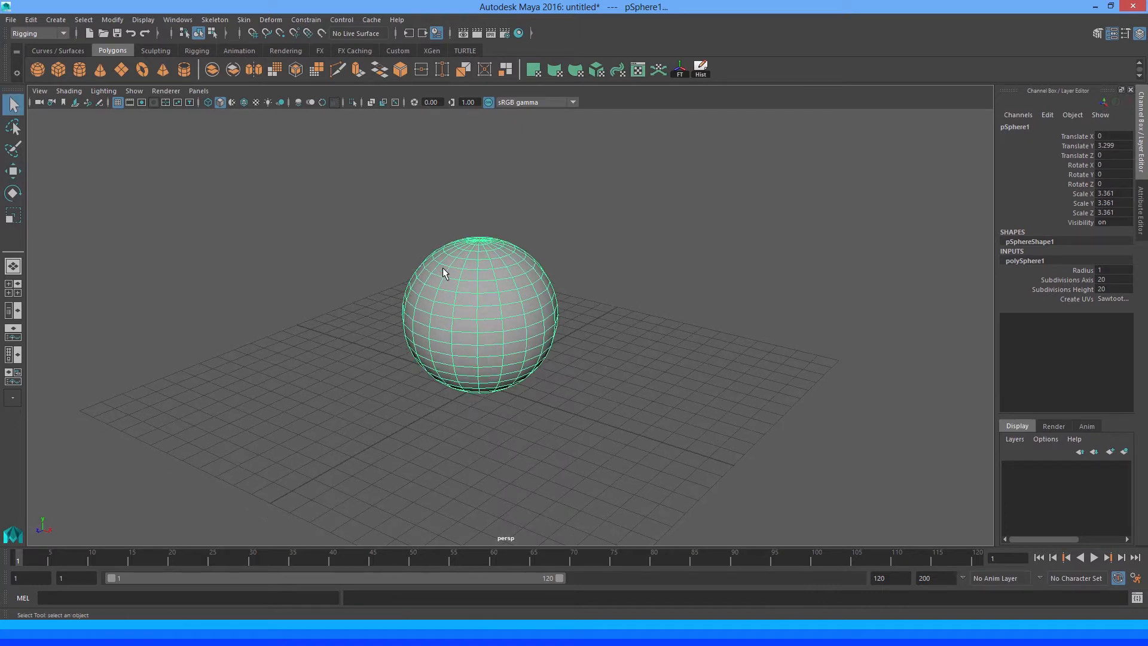
Examine the sphere in wireframe and smooth-shaded display, both selected and deselected
scroll(443, 273, "up", 4)
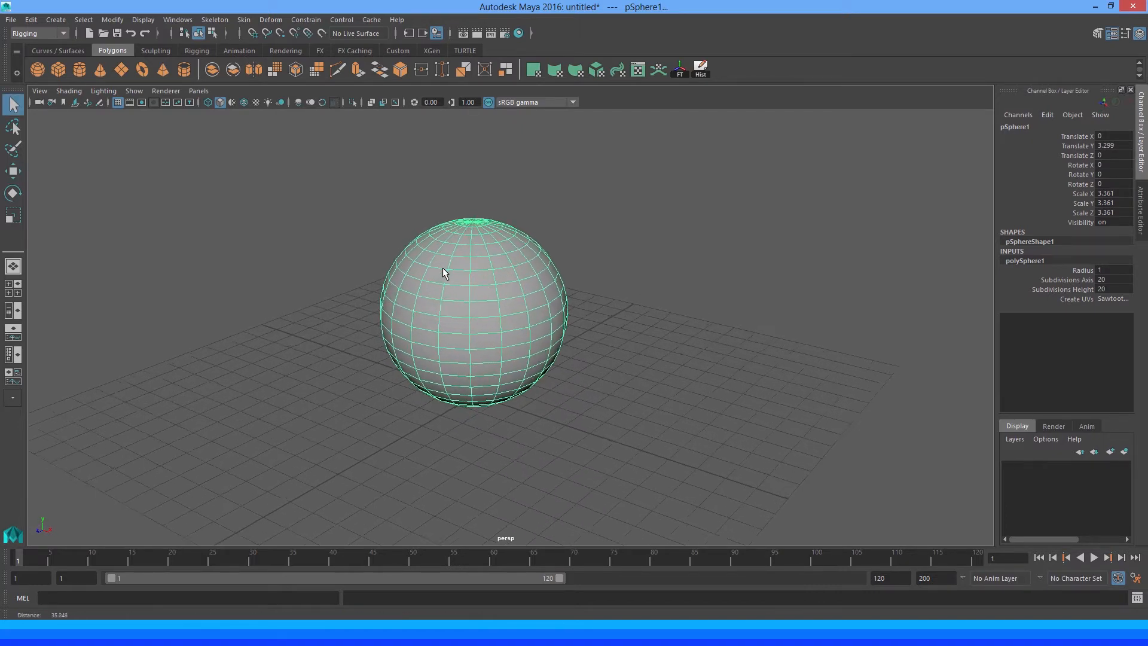
scroll(443, 273, "up", 2)
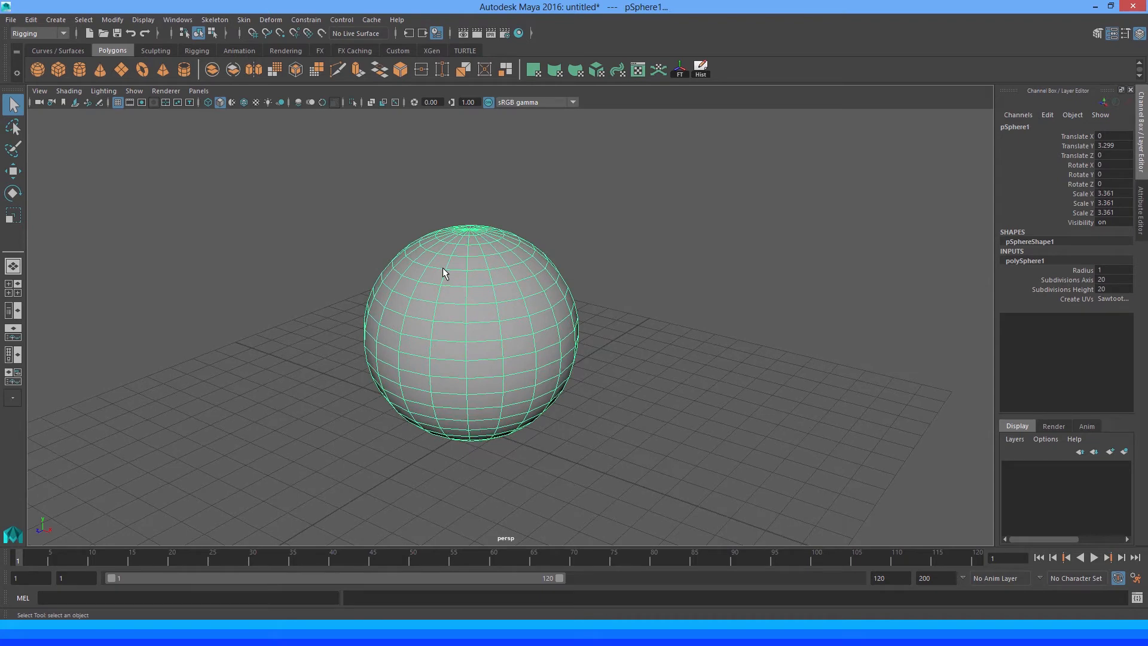
left_click_drag(443, 273, 443, 273, "alt")
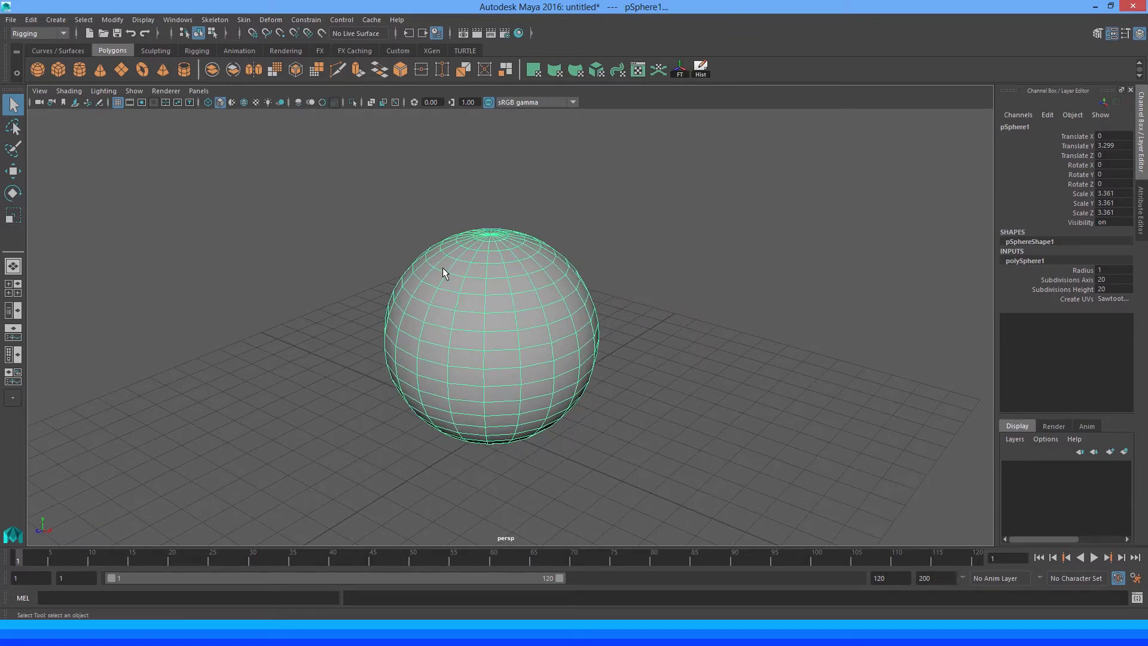
left_click_drag(442, 273, 443, 273, "alt")
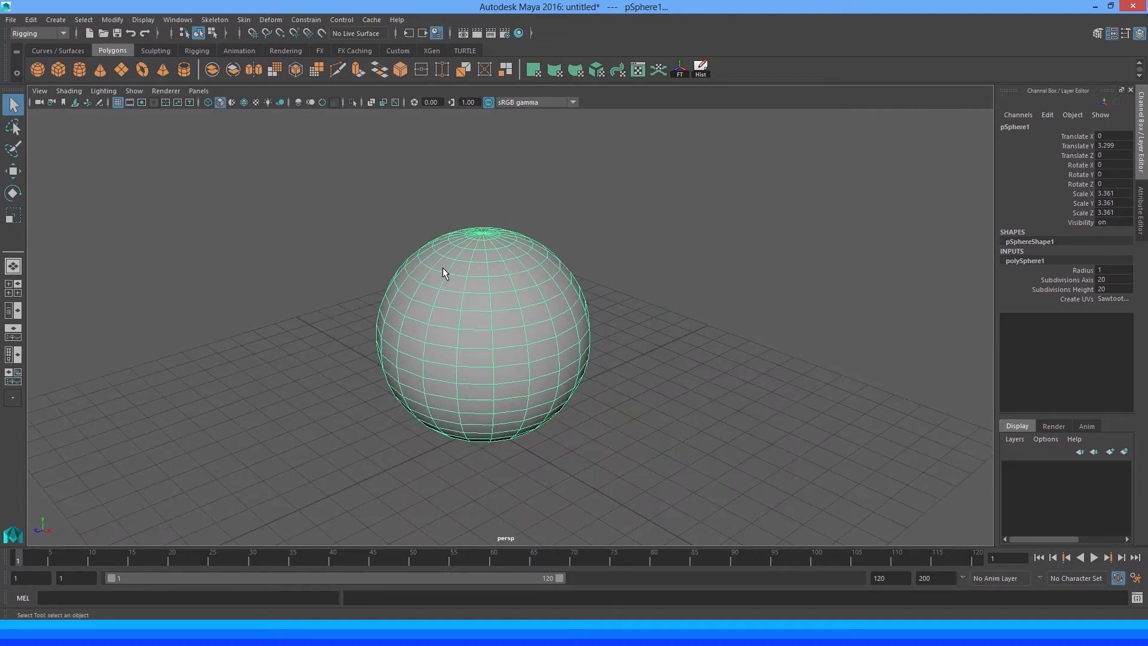
left_click_drag(443, 273, 443, 274, "alt")
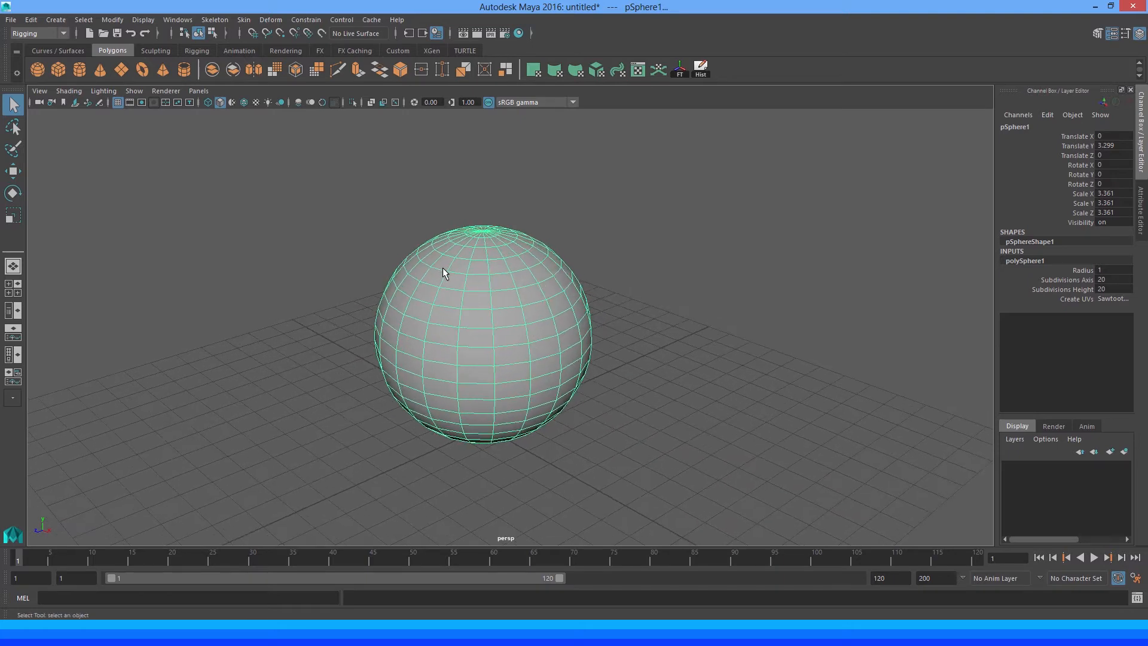
scroll(443, 273, "up", 3)
middle_click_drag(442, 274, 443, 273, "alt")
scroll(443, 274, "up", 1)
scroll(443, 273, "up", 1)
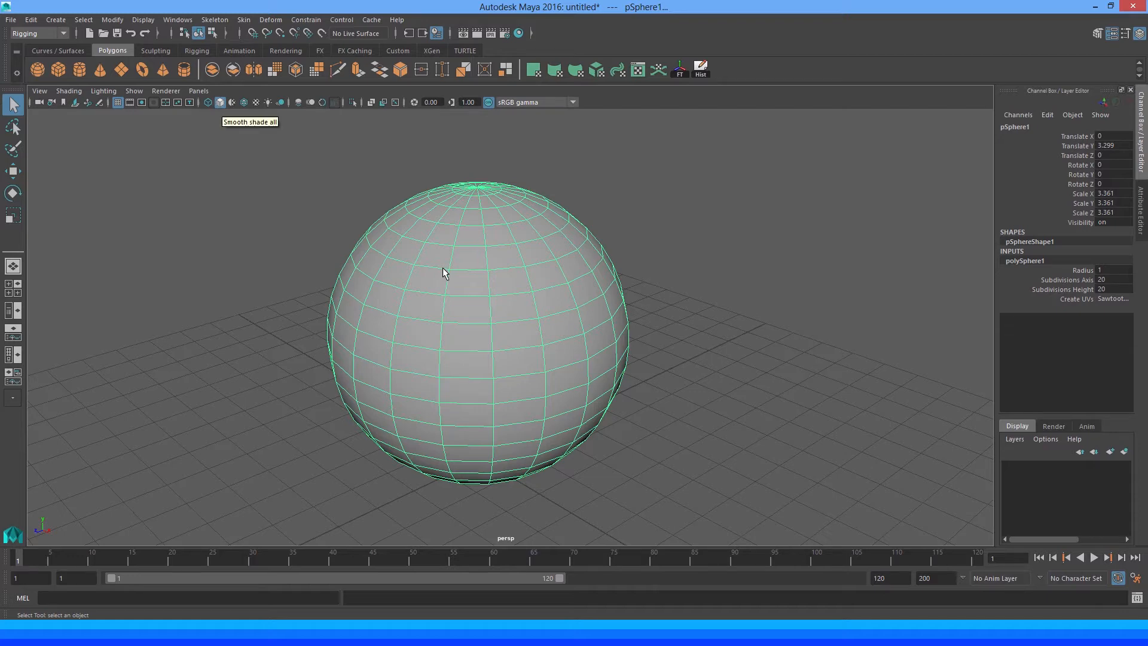
key("4")
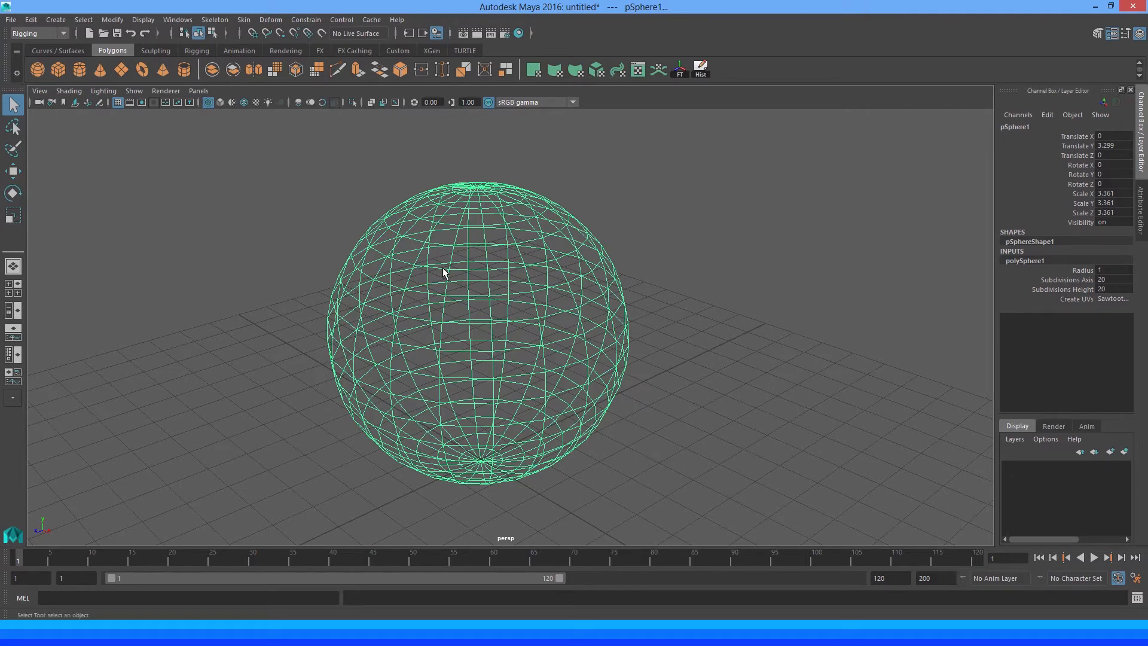
key("5")
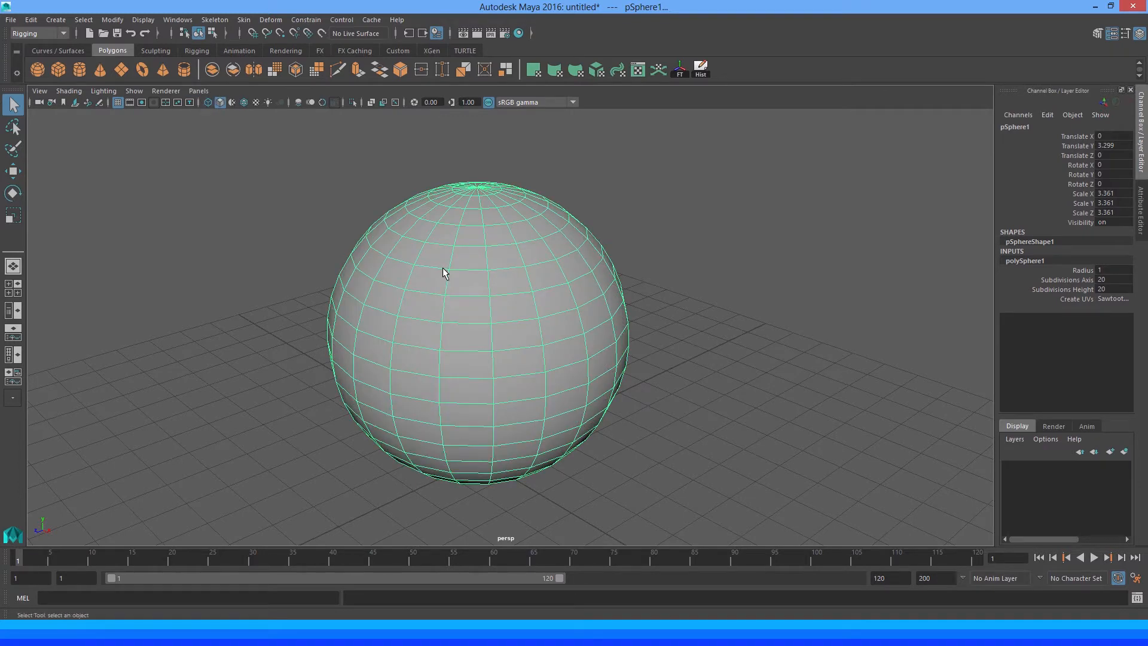
left_click_drag(443, 272, 443, 273, "alt")
left_click(443, 272)
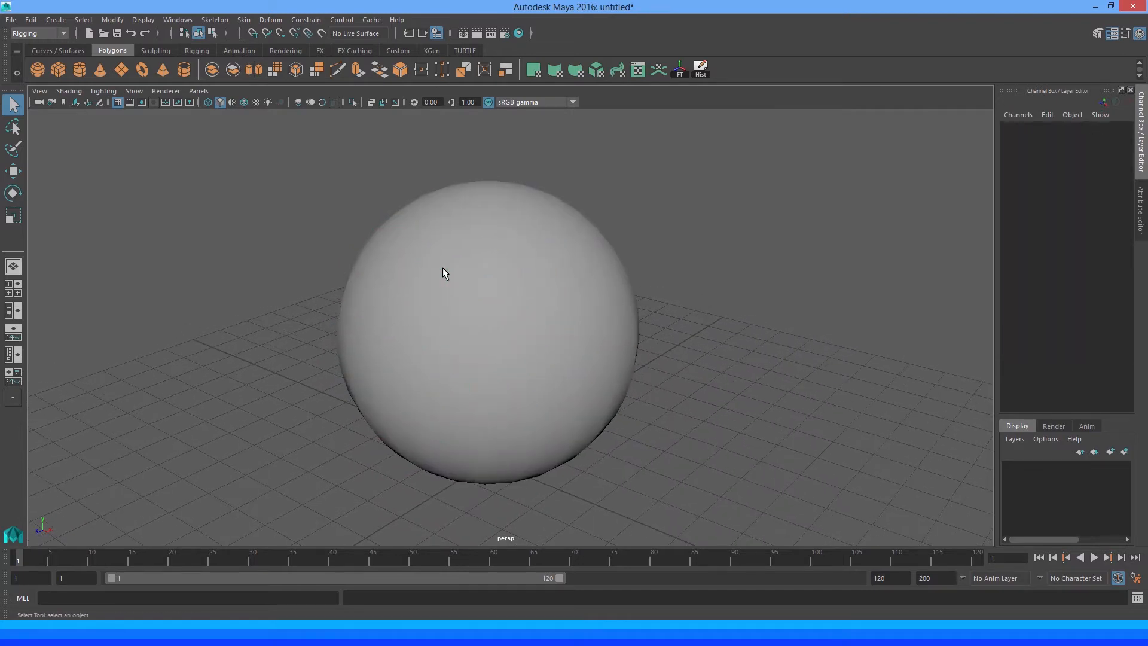
left_click(443, 273)
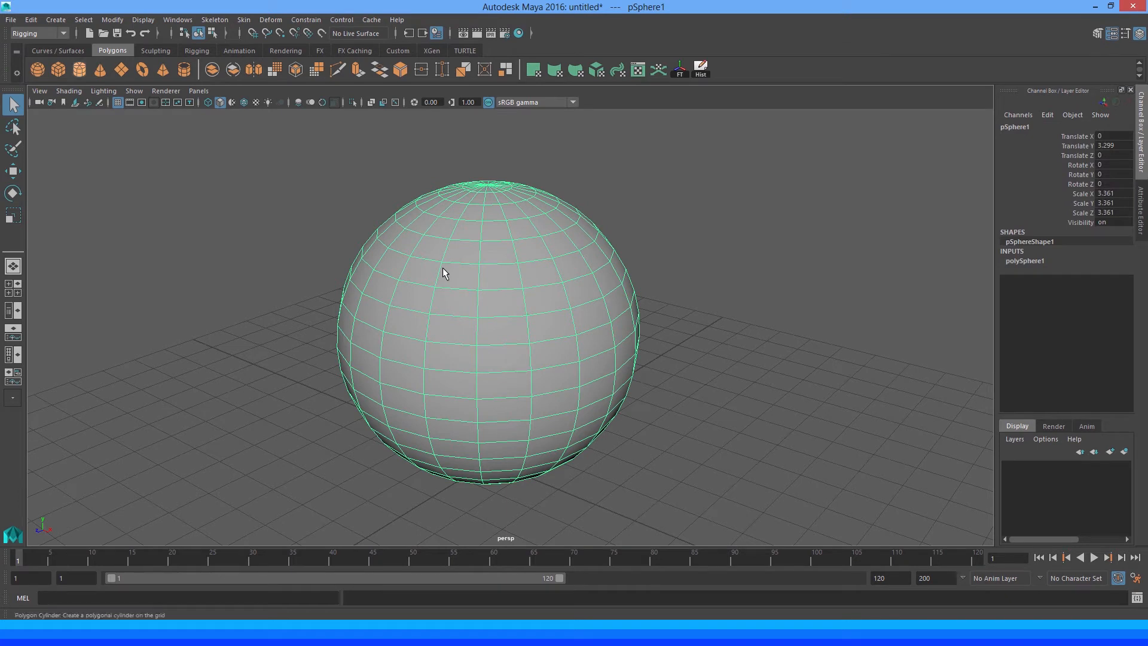
Create a polygon cube and move it out from under the sphere to about 3.656 in X
left_click(58, 70)
key("w")
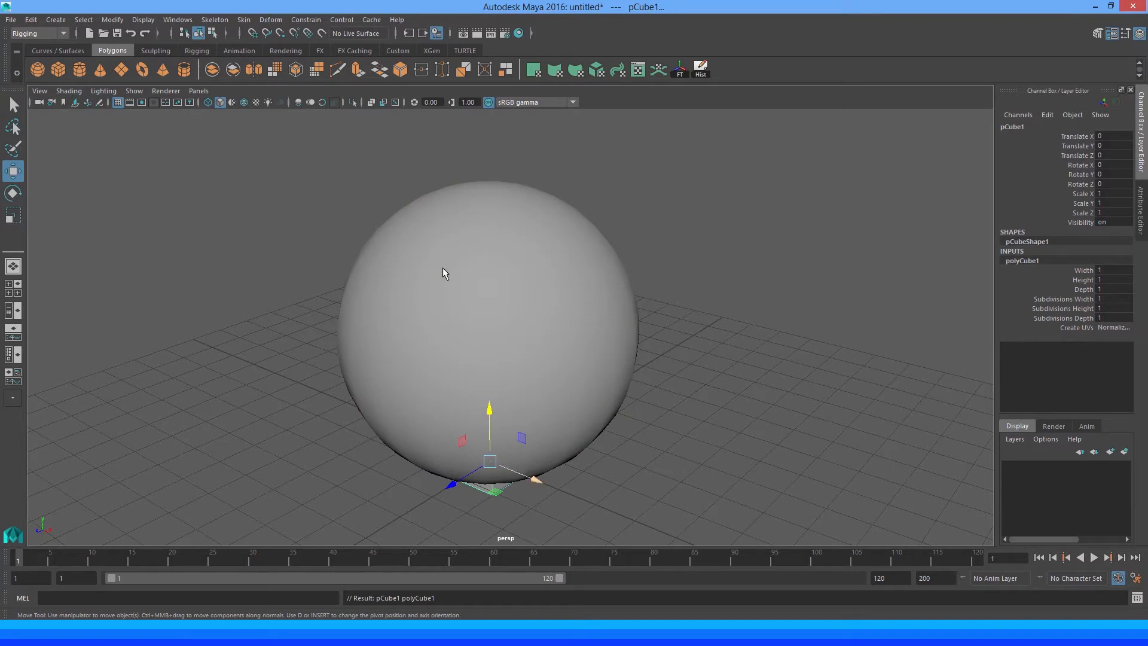
left_click_drag(534, 479, 668, 533)
left_click_drag(443, 273, 443, 246, "alt")
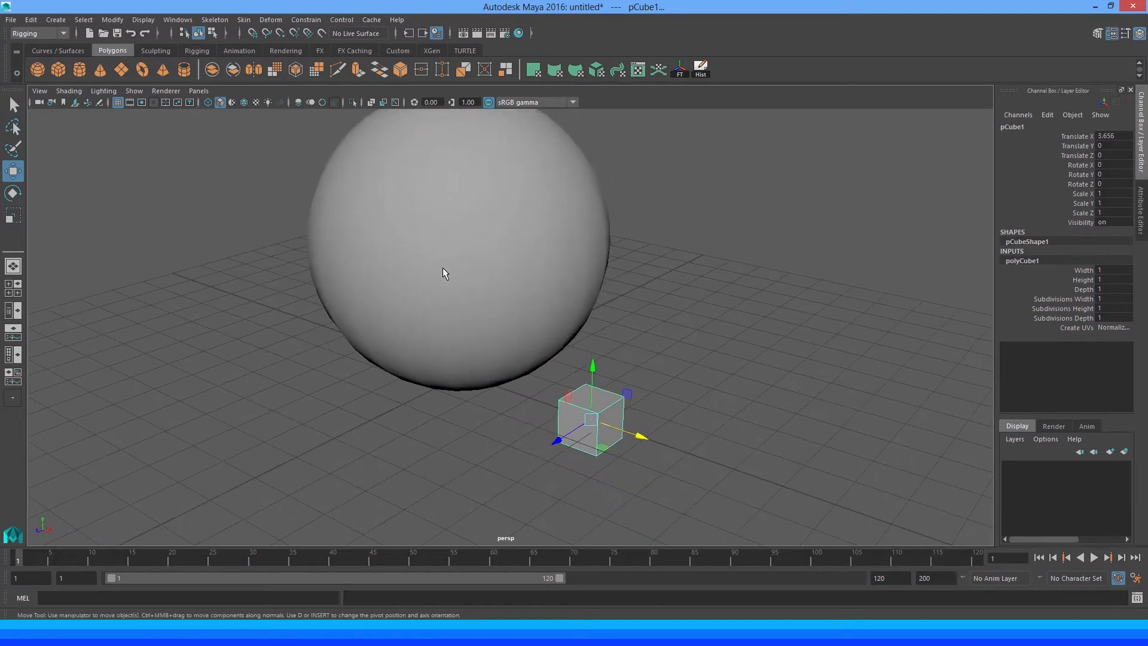
Create a polygon cylinder and move it along the X axis beyond the cube
left_click(79, 69)
left_click_drag(508, 389, 851, 505)
scroll(443, 272, "down", 5)
Move the sphere to about -6.437 in X, and enlarge the cube to about 3.443, placed at about X 0.369, Y 3.183
left_click(443, 273)
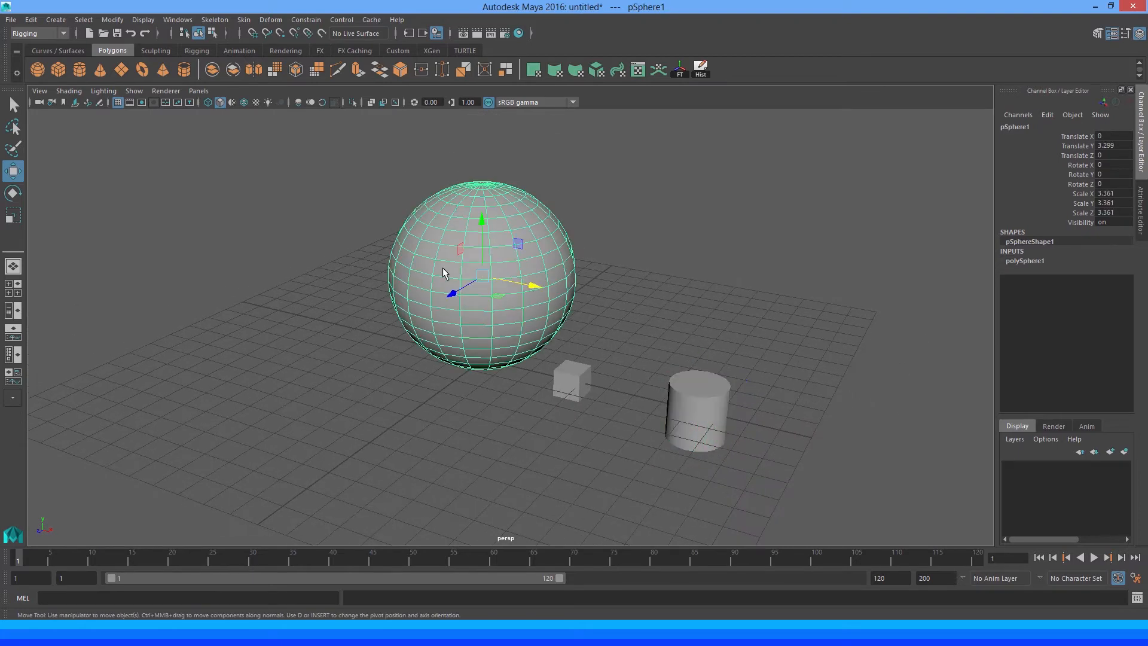
mouse_move(442, 272)
middle_mouse_down()
mouse_move(438, 264)
mouse_move(443, 272)
middle_mouse_up()
left_click(571, 381)
key("r")
Scale the cylinder uniformly to about 2.318 and place it at about X 6.776, Y 3.34
left_click(697, 412)
key("w")
key("r")
scroll(443, 272, "up", 5)
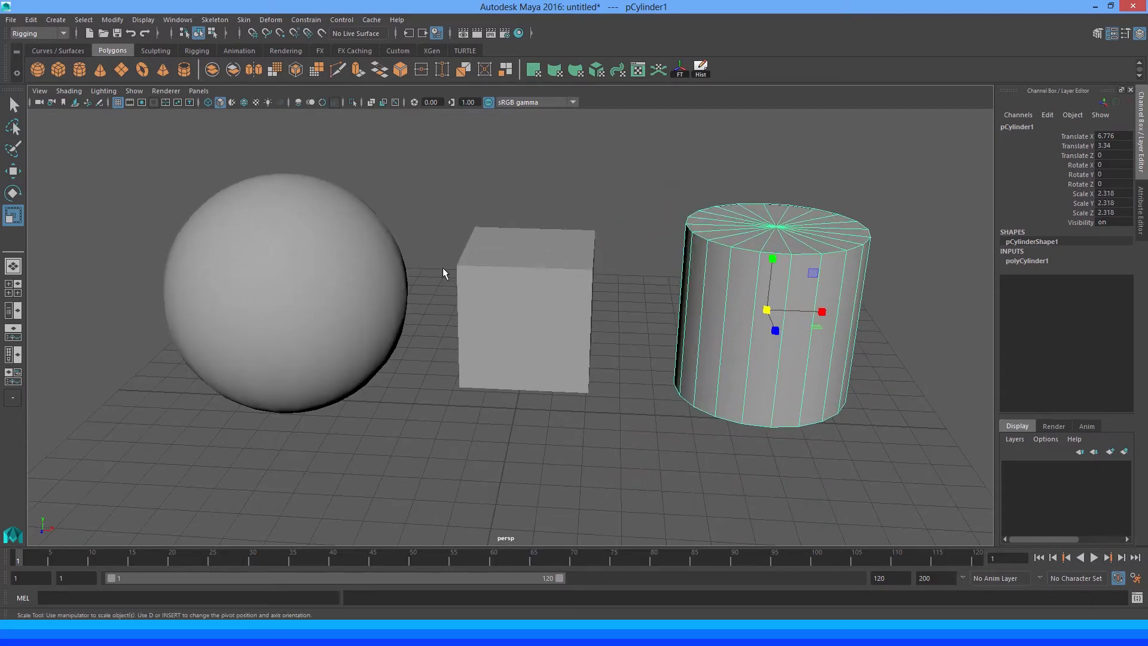
Examine the cube's shape and transform attributes in the Attribute Editor, and return to the Channel Box
scroll(443, 273, "down", 3)
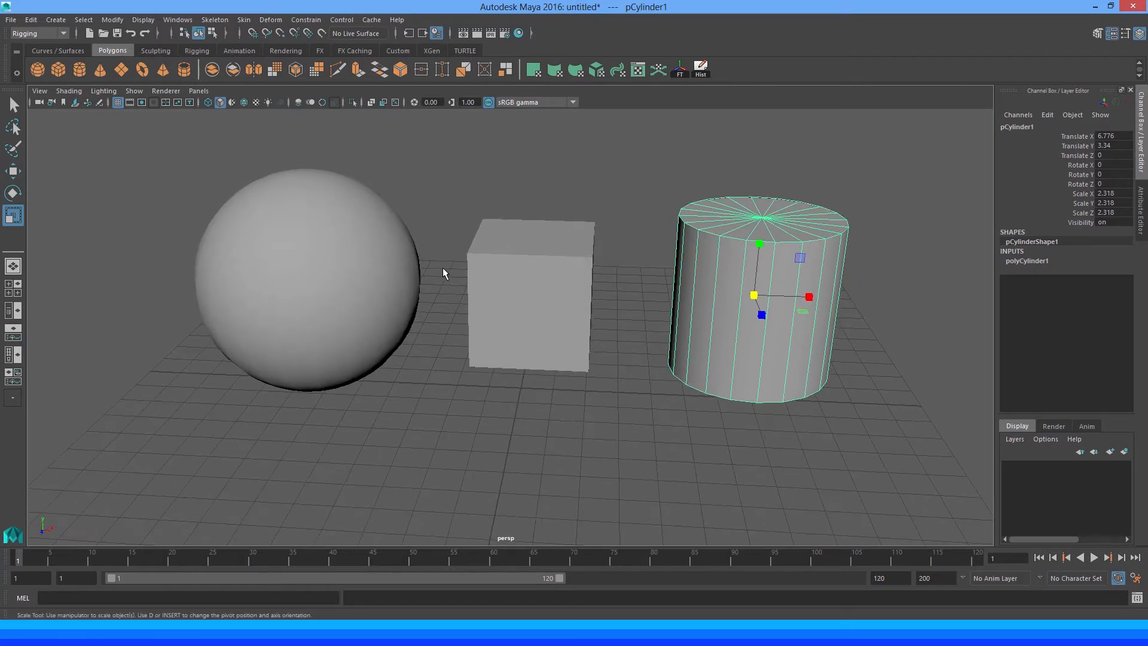
left_click_drag(443, 273, 443, 272, "alt")
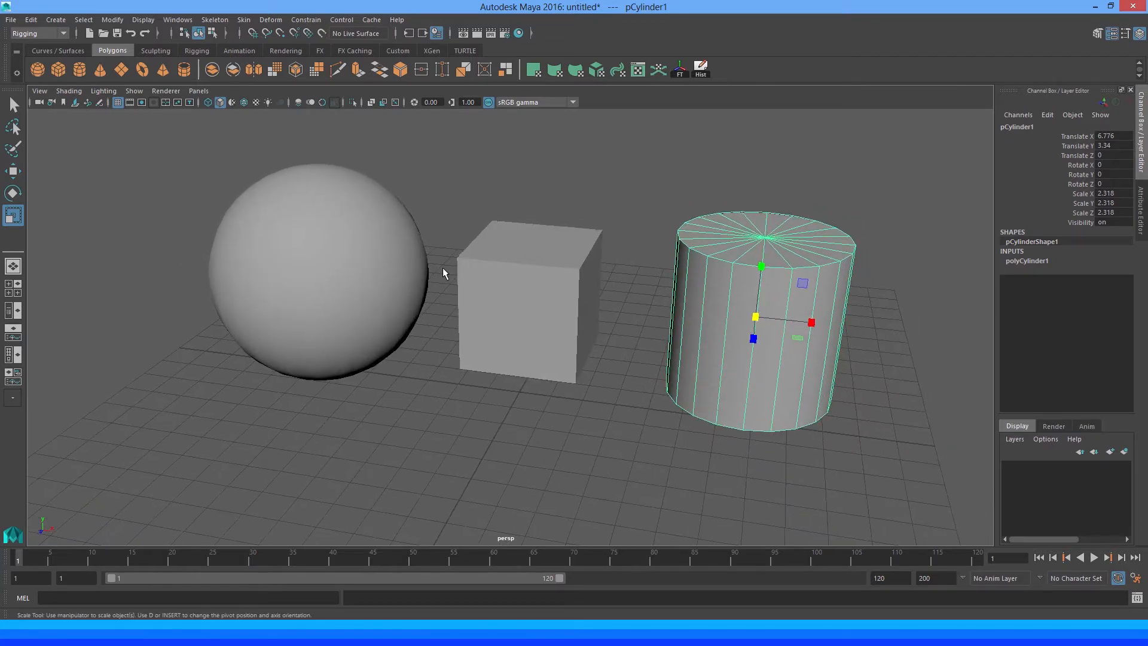
key("Left")
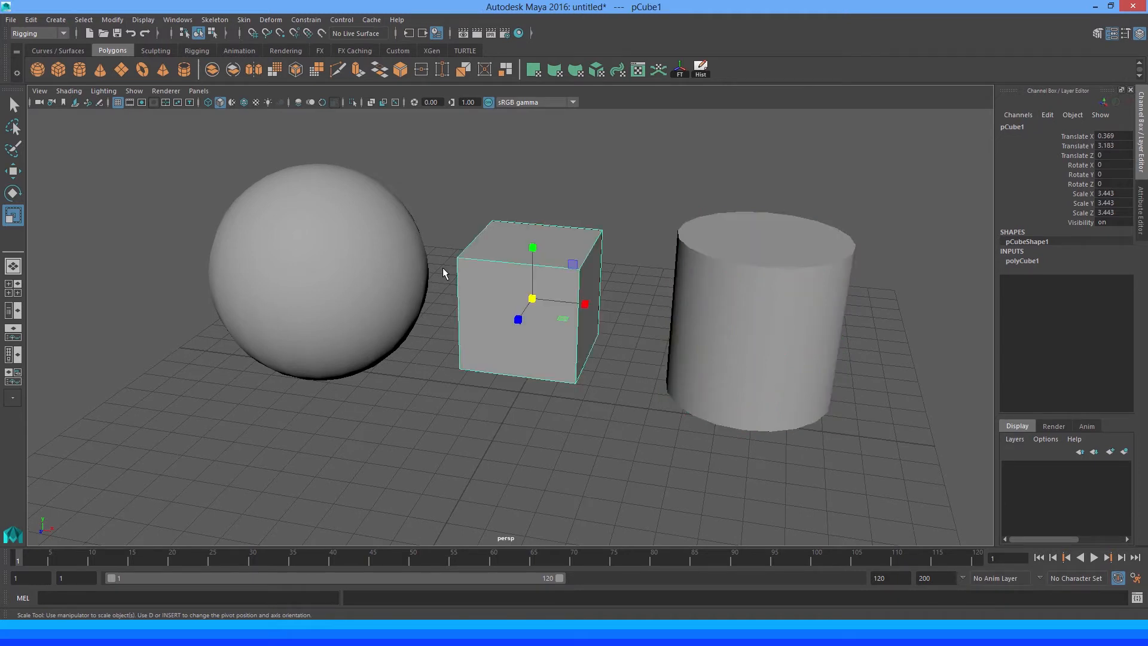
scroll(443, 273, "up", 2)
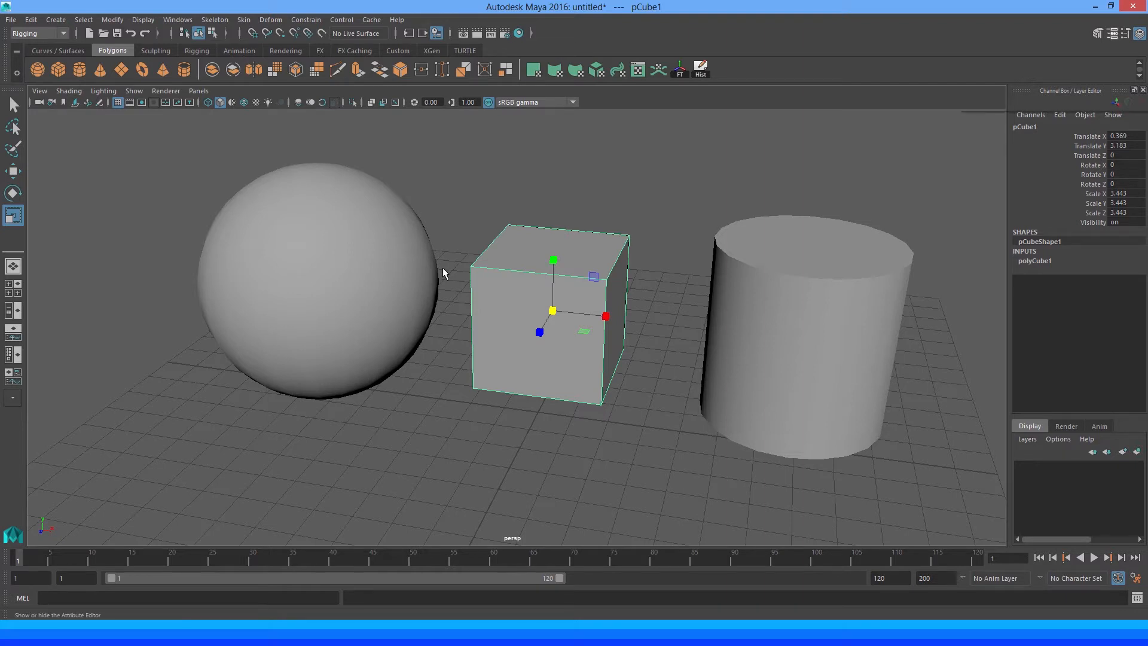
key("ctrl+a")
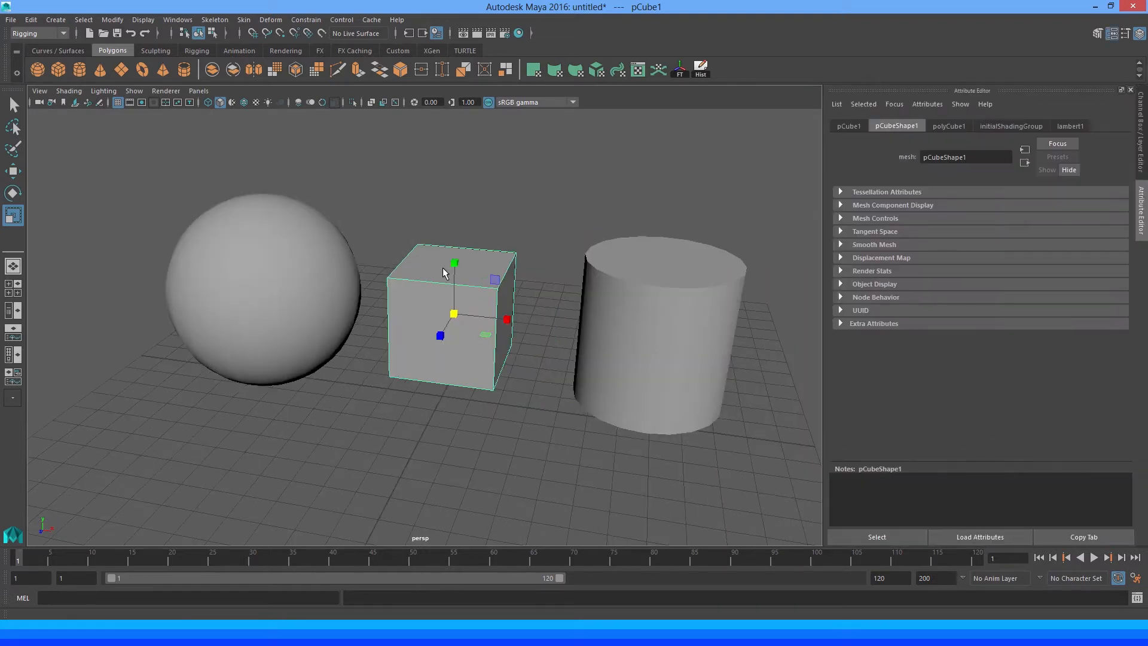
left_click(443, 273)
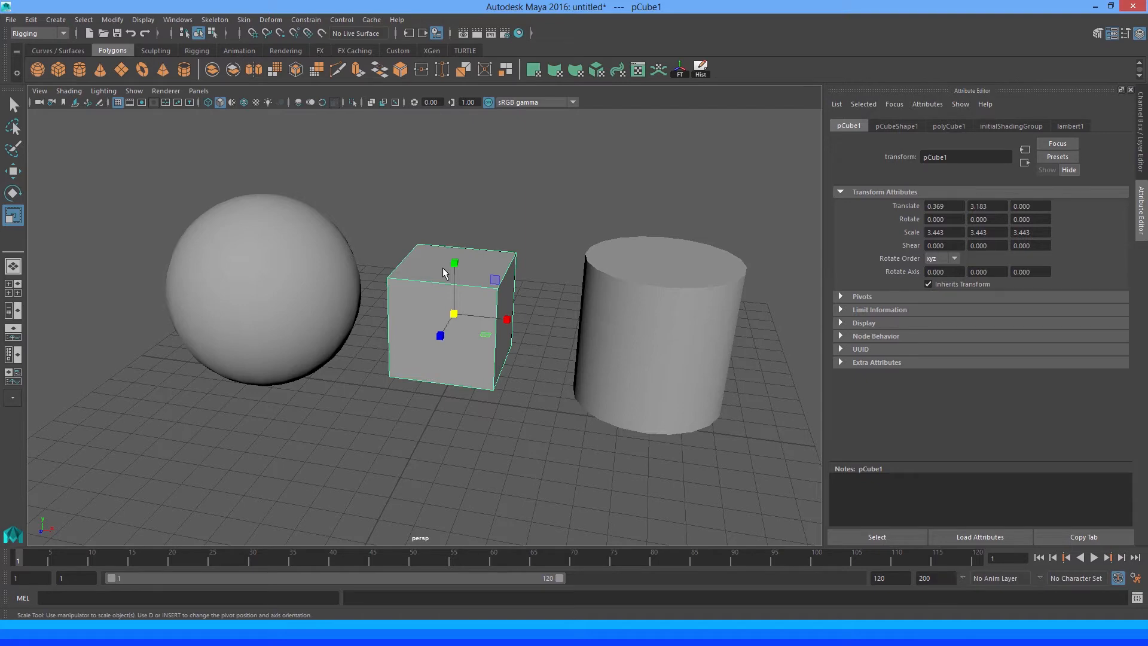
key("ctrl+a")
Open the sphere's lambert1 material attributes and darken its color to near black
left_click(443, 273)
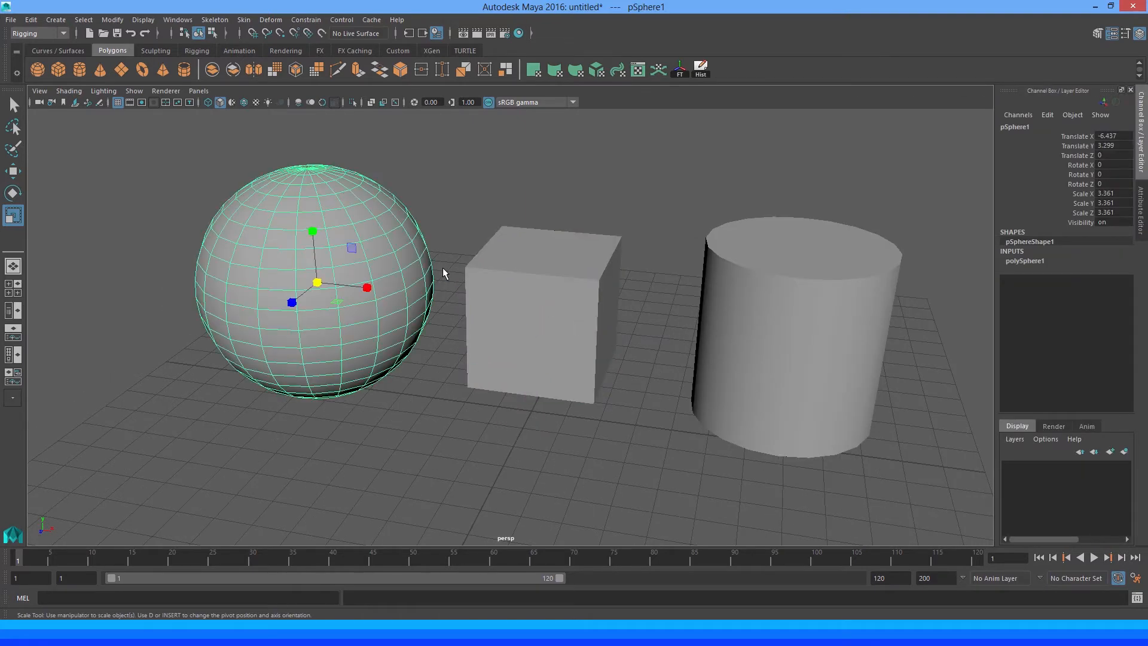
middle_click_drag(443, 273, 460, 274, "alt")
key("ctrl+a")
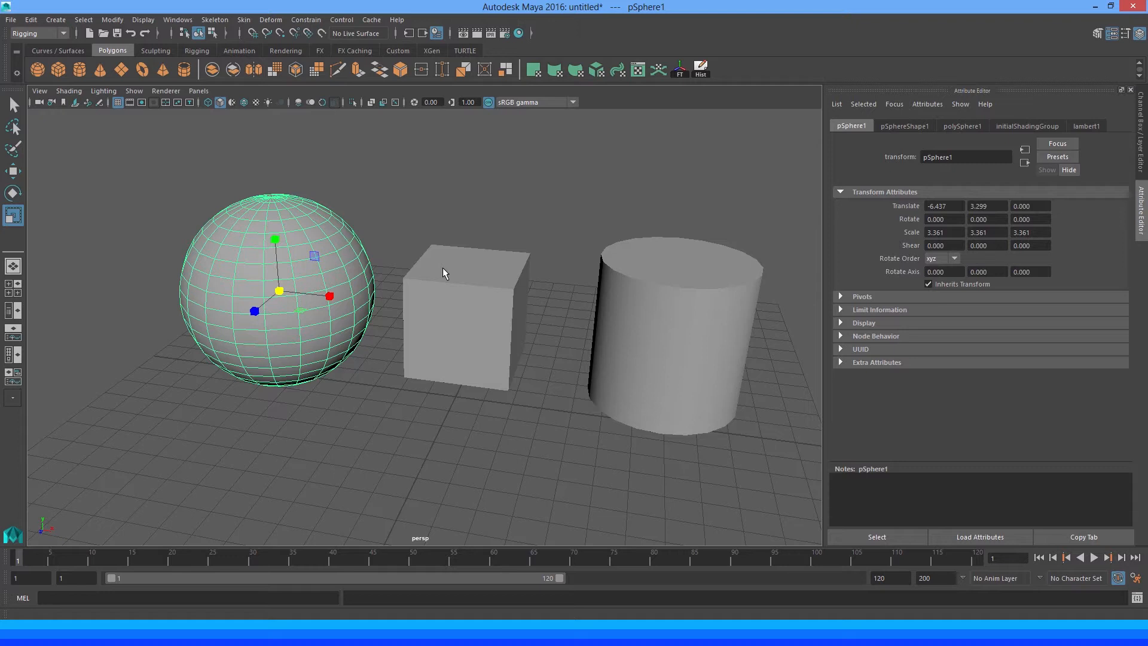
left_click(1086, 125)
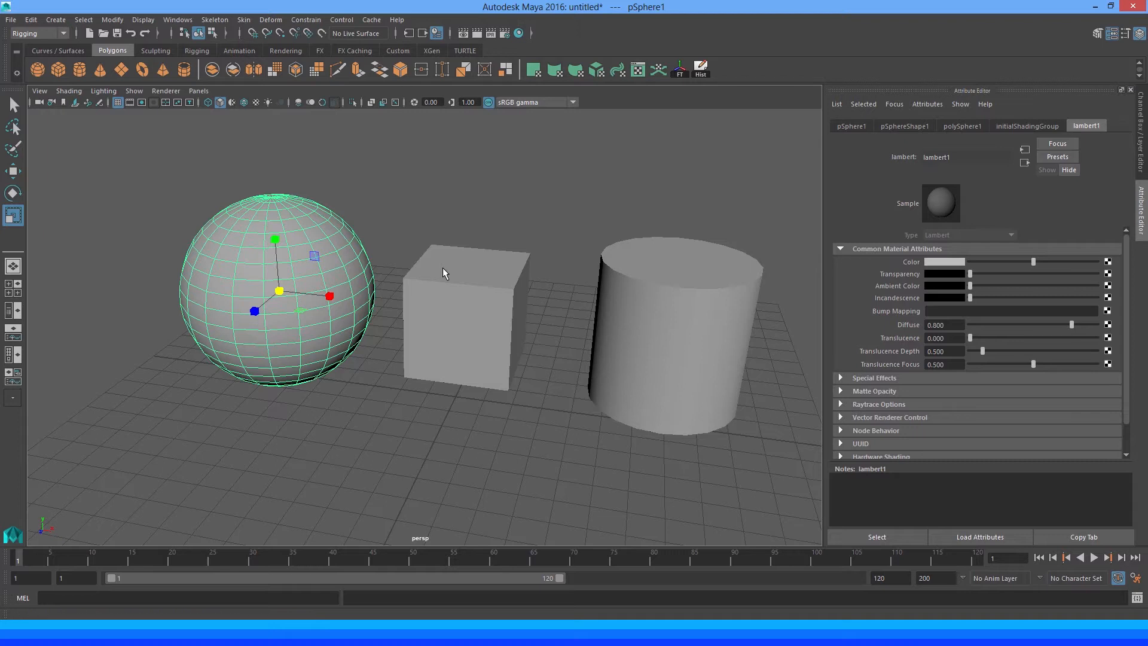
left_click_drag(1033, 262, 971, 262)
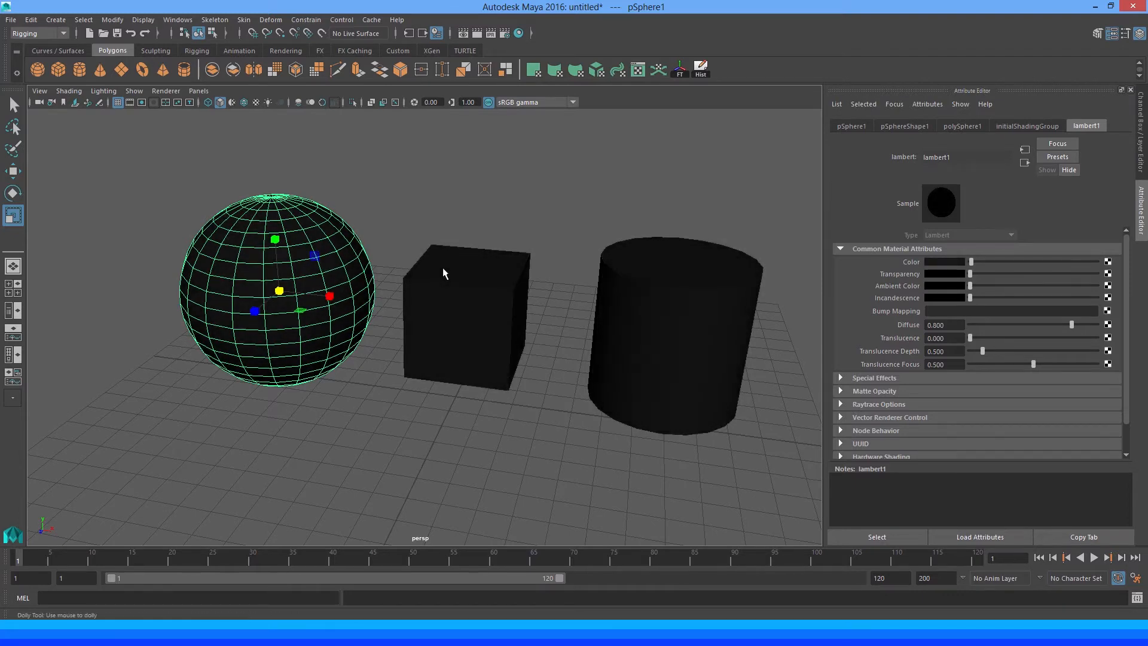
Create a polygon cone and move it forward along the Z axis in front of the cube
middle_click_drag(444, 273, 463, 255, "alt")
right_click_drag(463, 255, 419, 257, "alt")
left_click(100, 69)
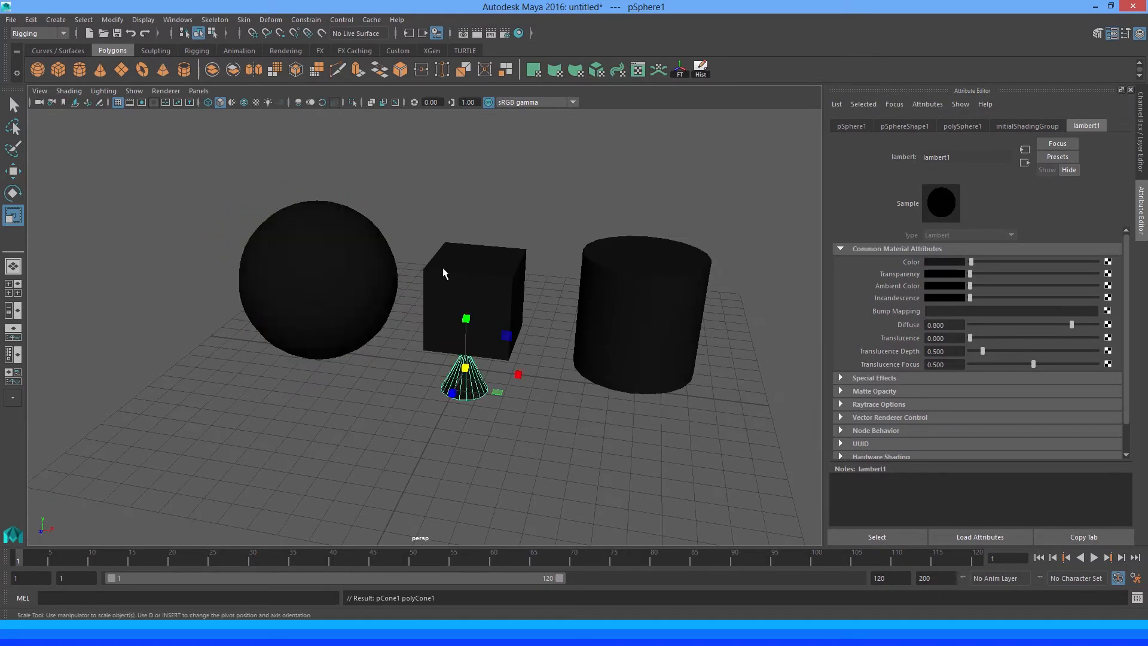
key("w")
left_click_drag(452, 394, 435, 430)
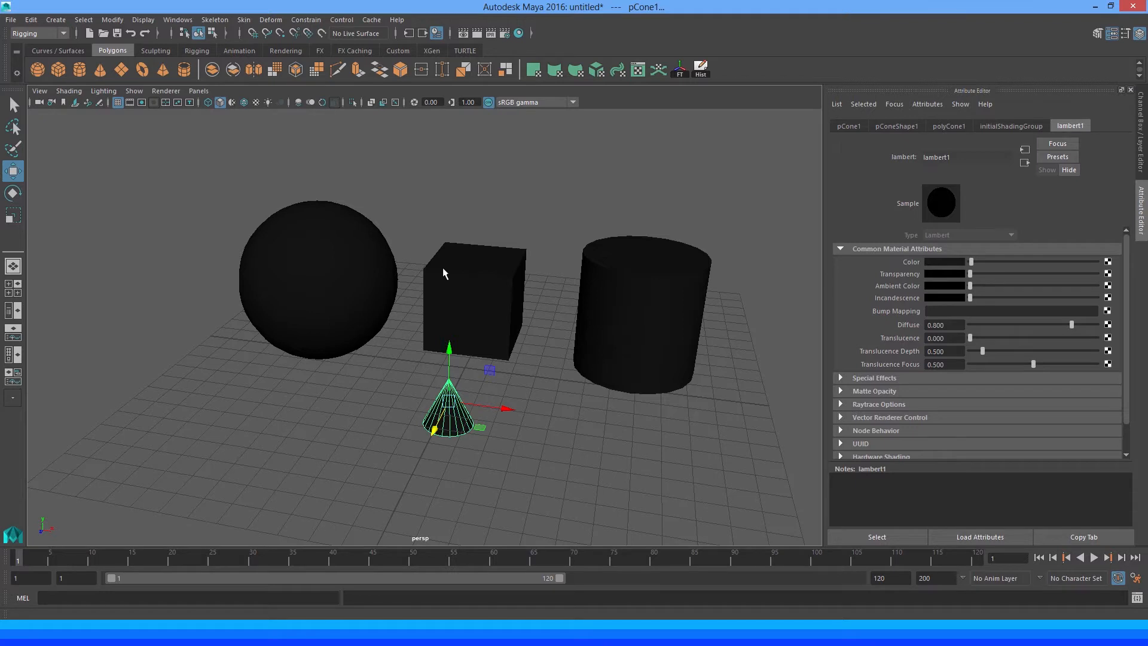
Brighten the lambert1 color back to light grey and remove the cone, leaving the cube selected
left_click_drag(971, 262, 1032, 261)
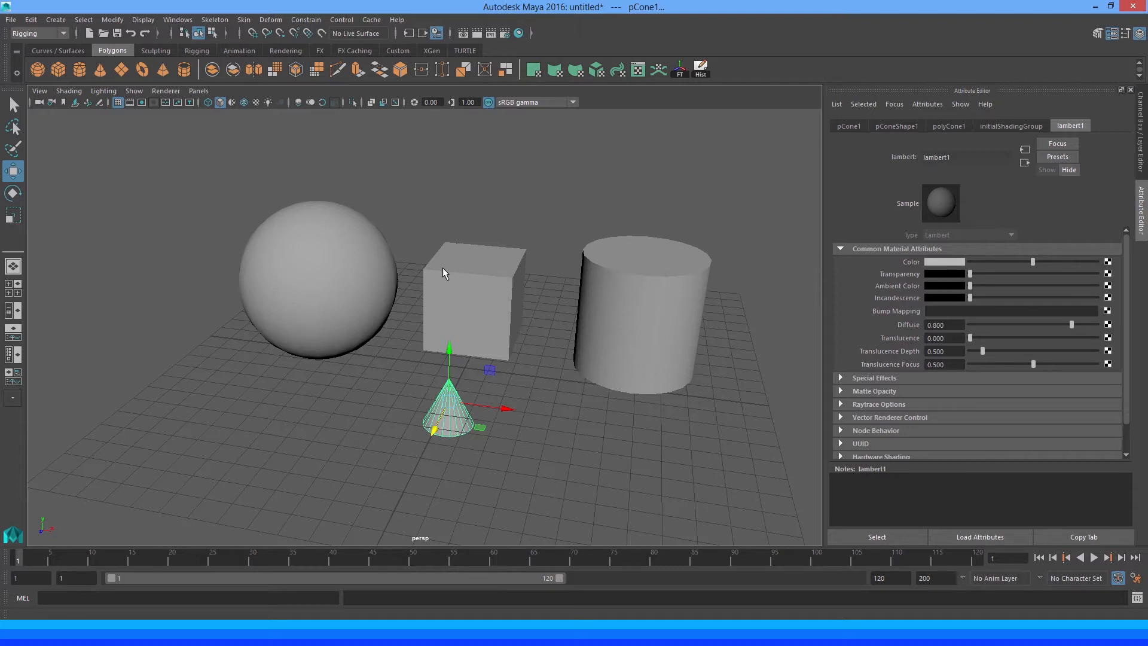
left_click_drag(443, 273, 415, 279, "alt")
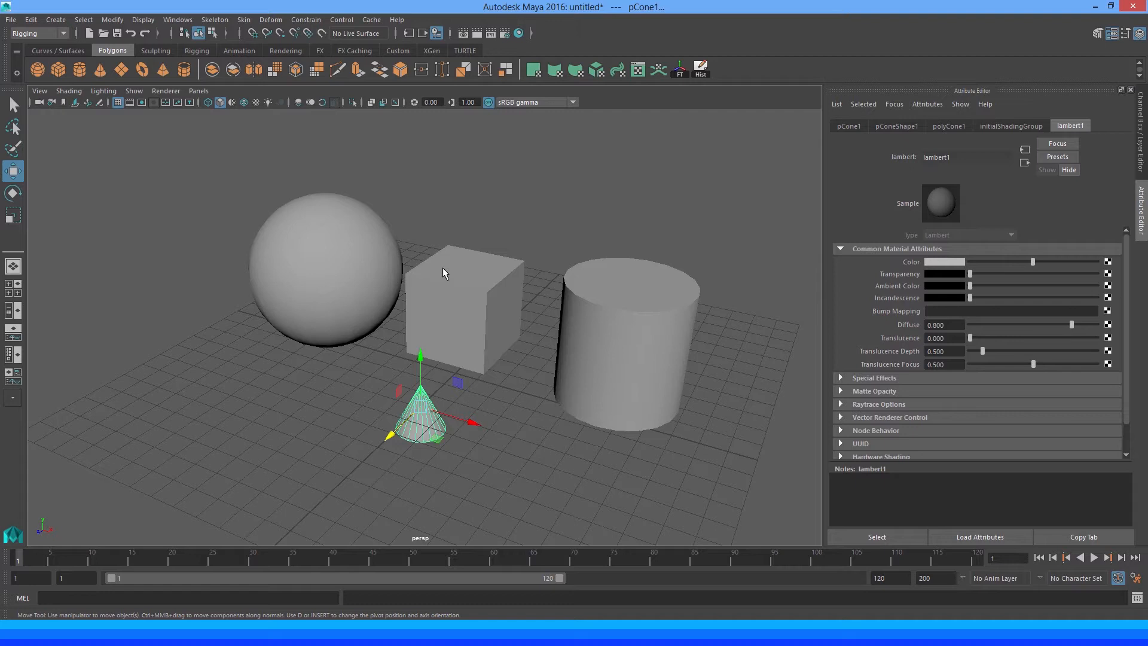
left_click(443, 273)
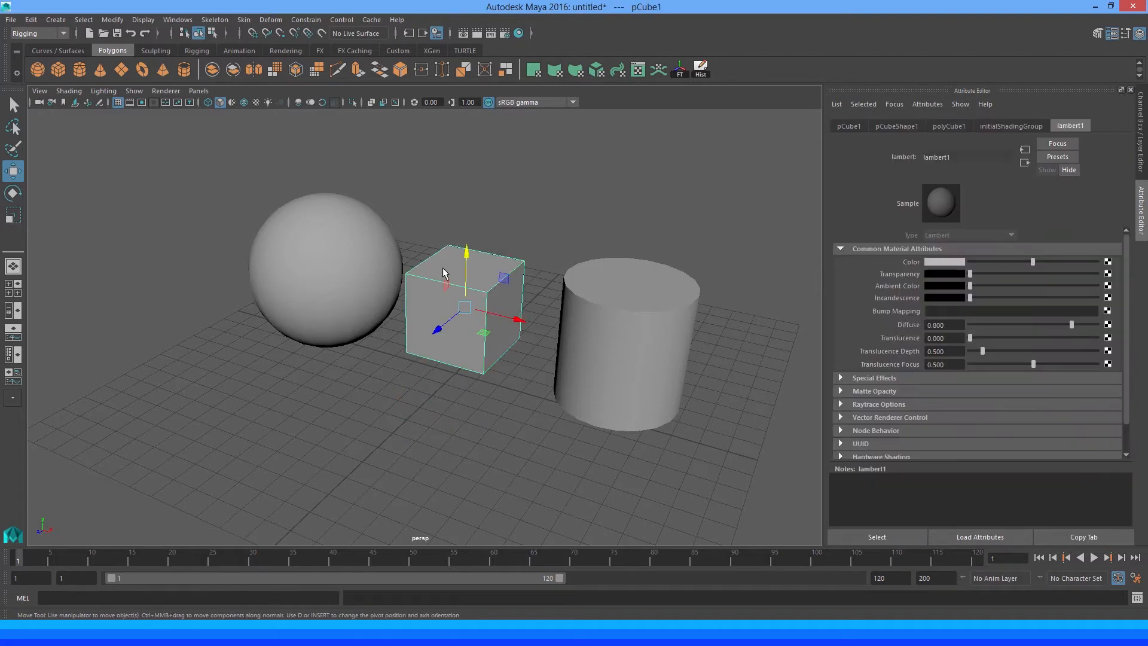
Return to the Channel Box, select the sphere and open its lambert1 material attributes
left_click_drag(443, 274, 448, 274, "alt")
middle_click_drag(443, 273, 480, 288, "alt")
left_click_drag(443, 273, 461, 272, "alt")
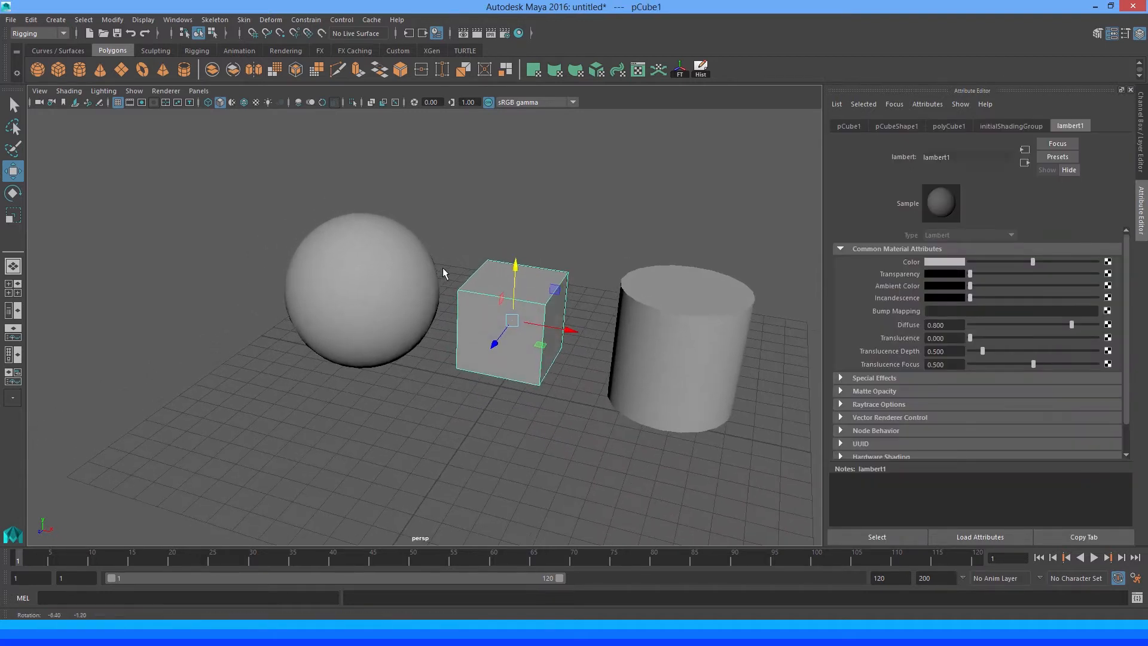
right_click_drag(443, 273, 487, 273, "alt")
middle_click_drag(443, 273, 404, 270, "alt")
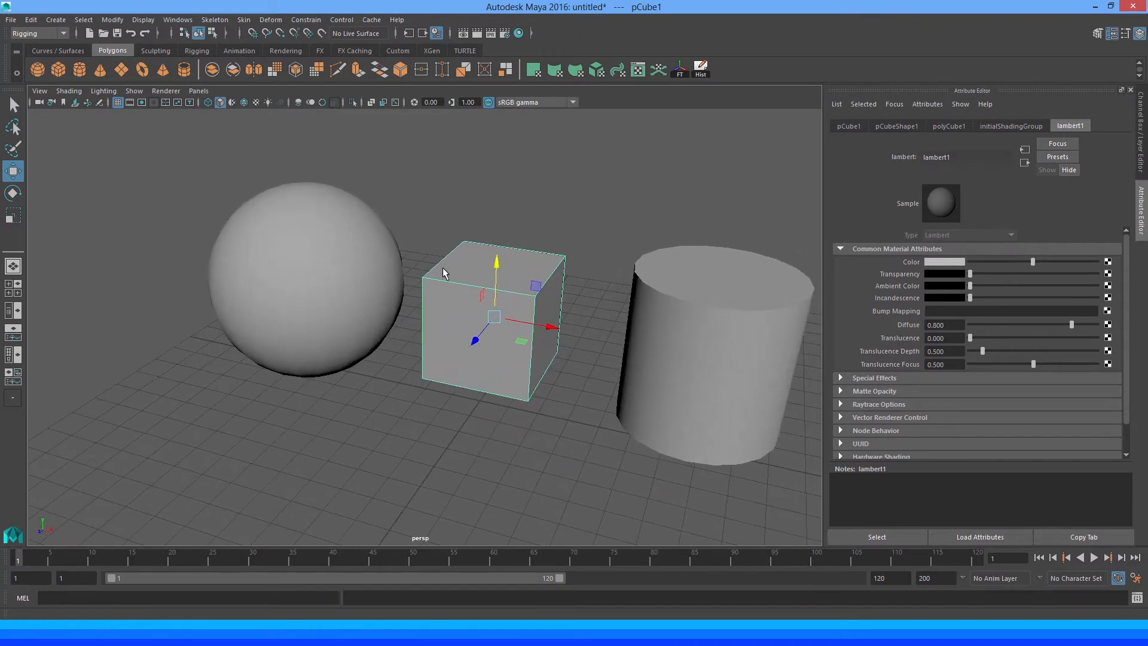
key("ctrl+a")
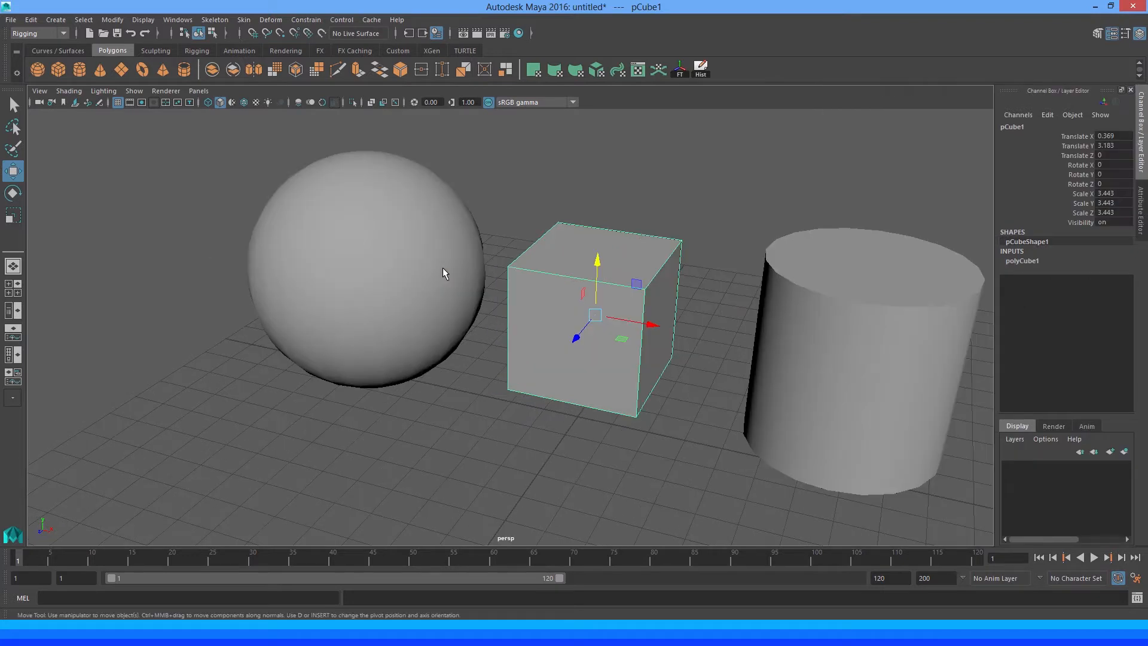
left_click(443, 273)
left_click(443, 273)
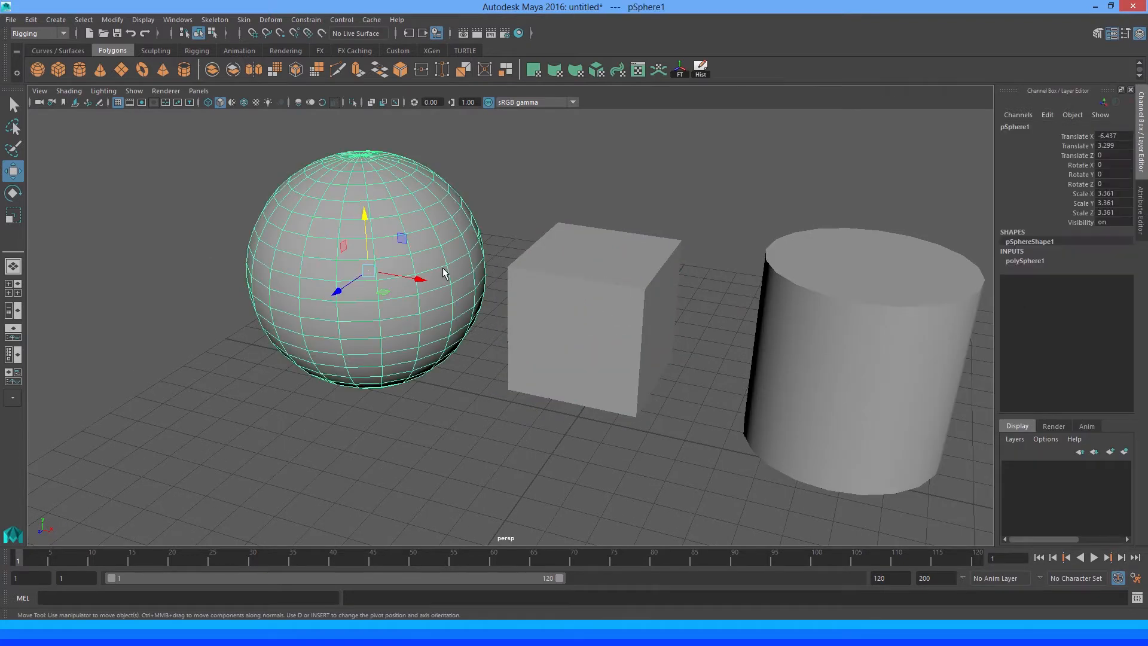
right_click(443, 273)
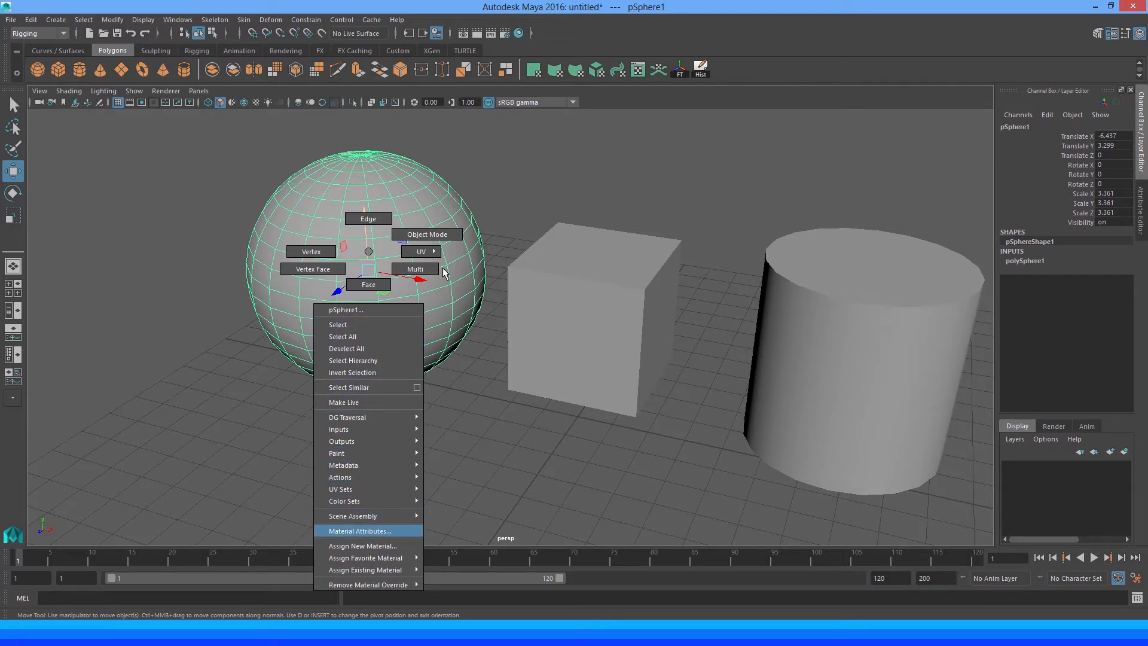
key("Return")
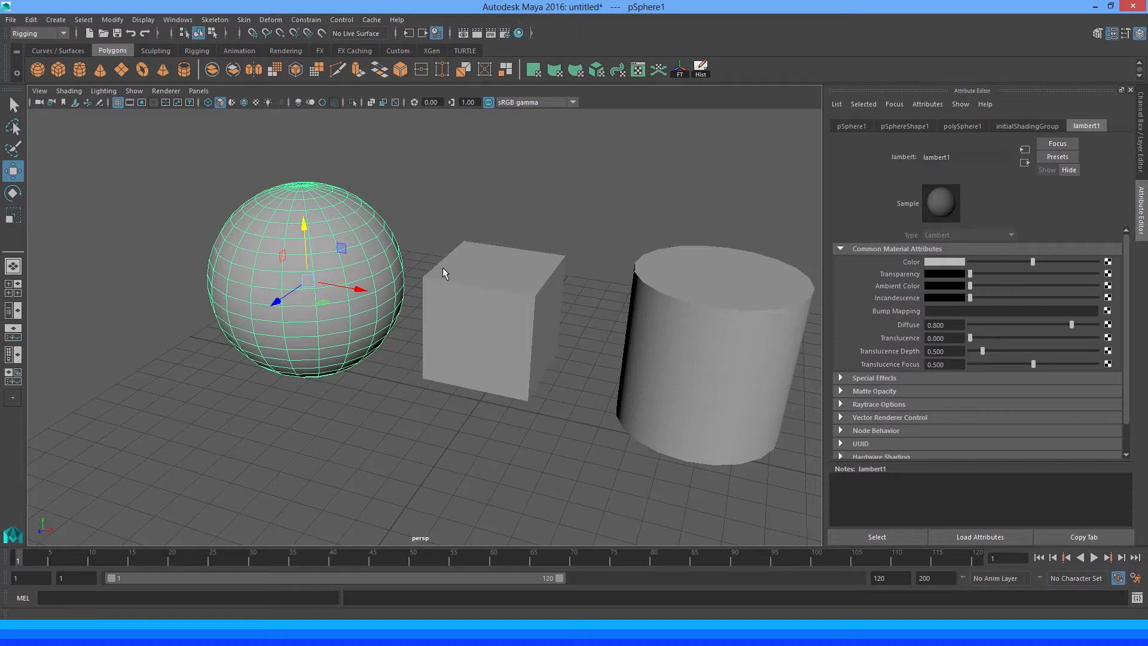
View the sphere's shape attributes, reopen its lambert1 material attributes, and return to the Channel Box
left_click(904, 126)
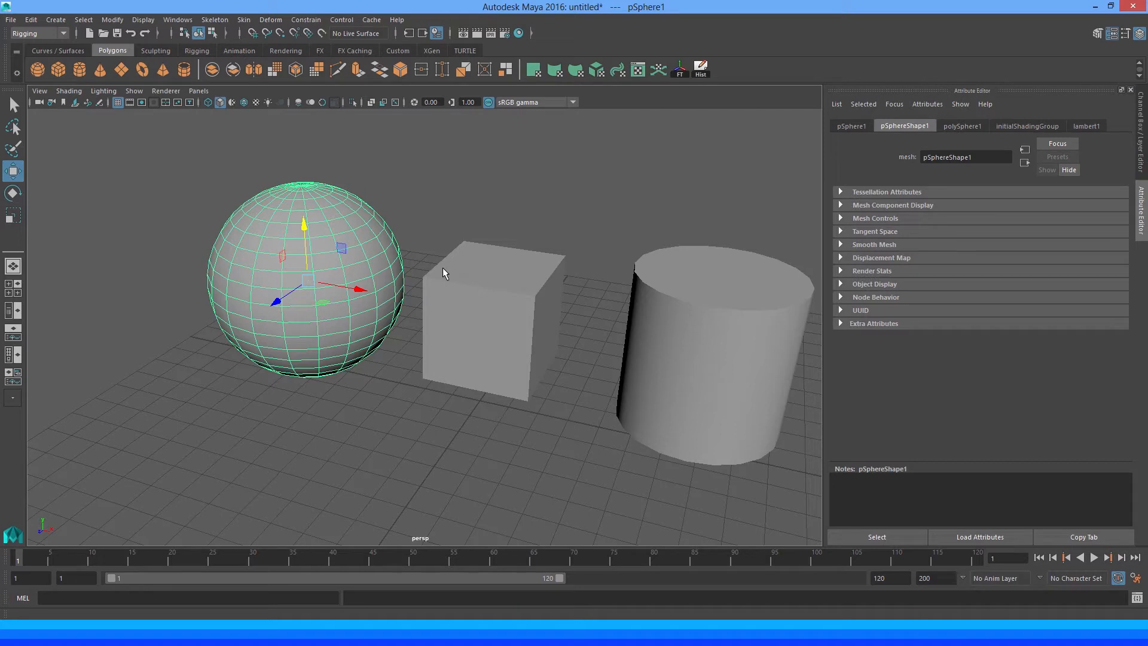
right_click_drag(302, 275, 315, 556)
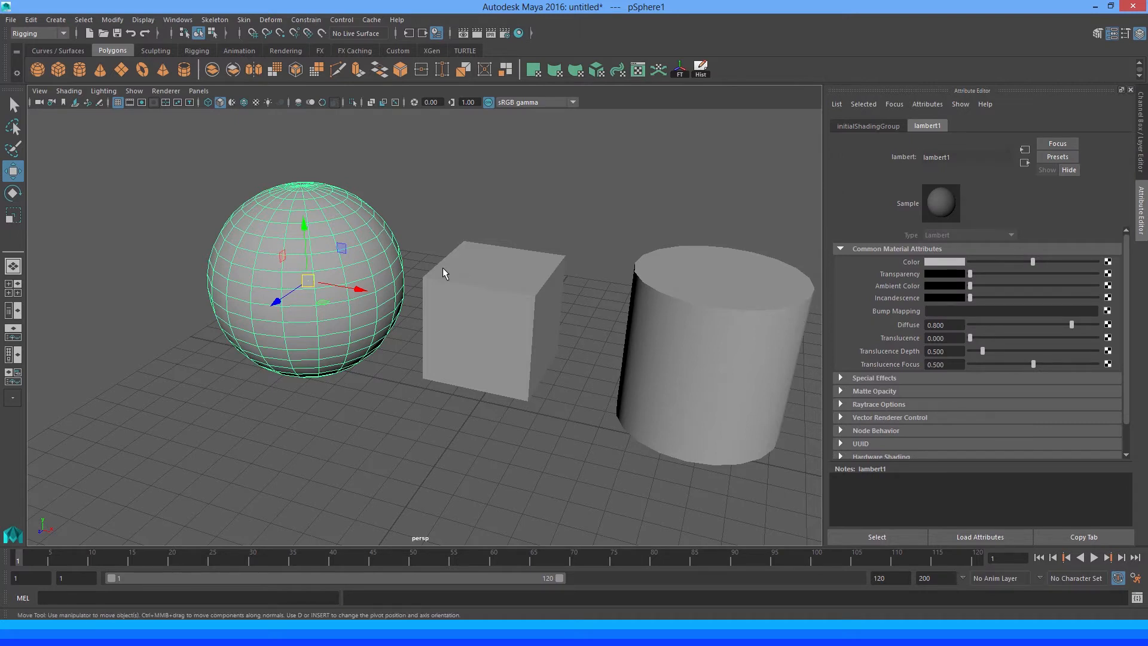
right_click_drag(305, 283, 311, 580)
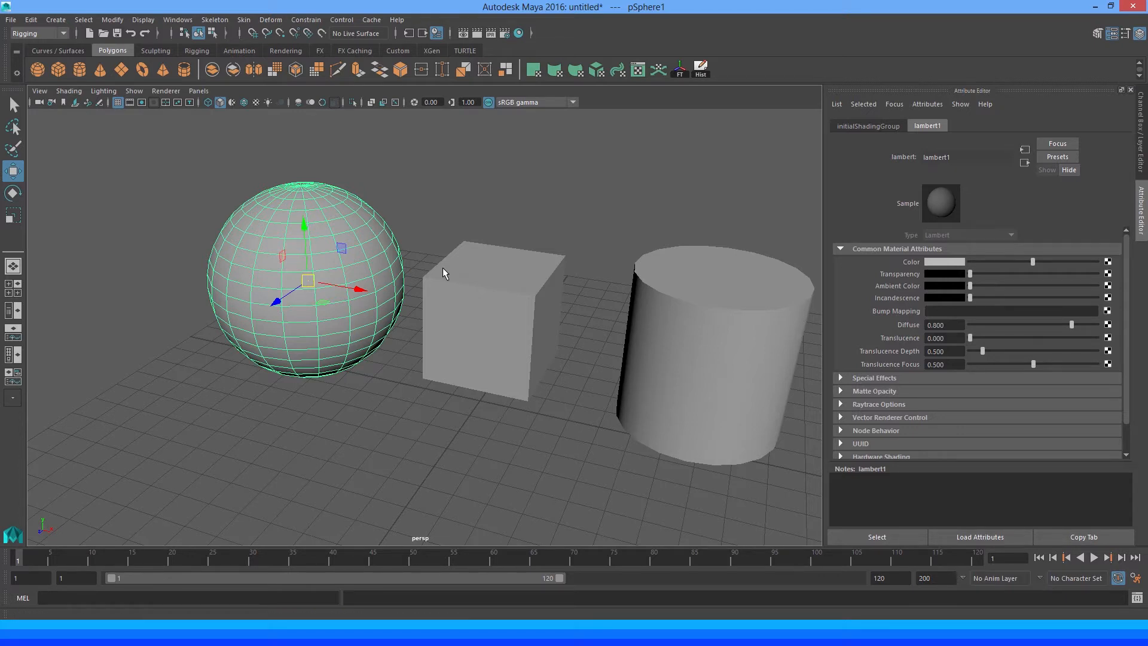
key("ctrl+a")
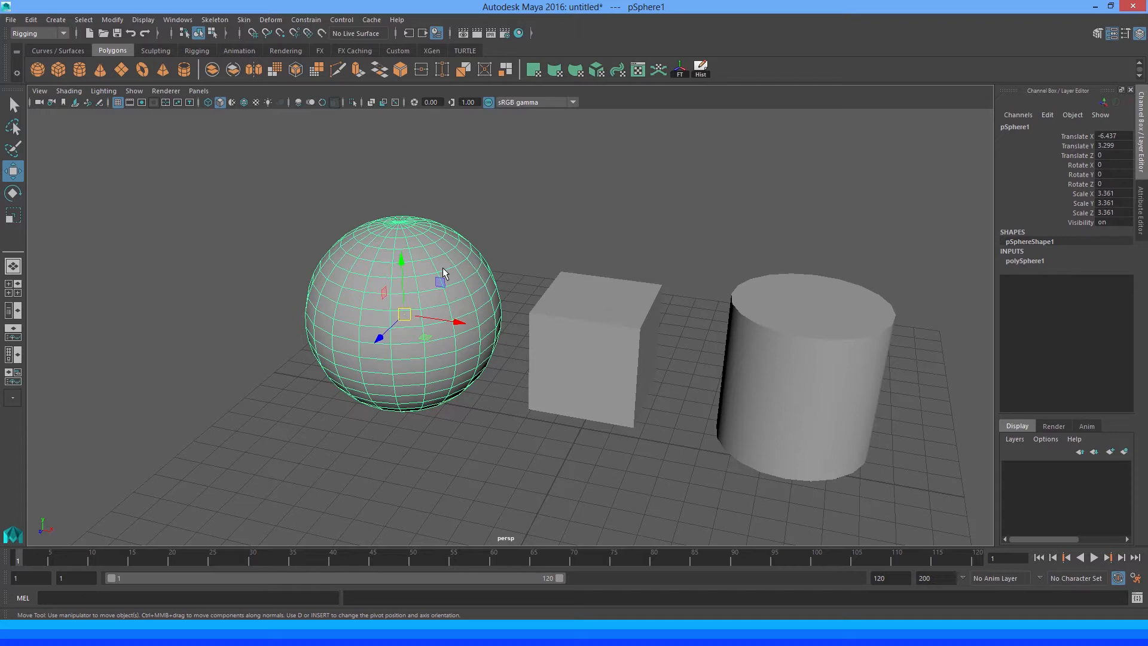
Assign a new Blinn material to the sphere
scroll(443, 272, "up", 4)
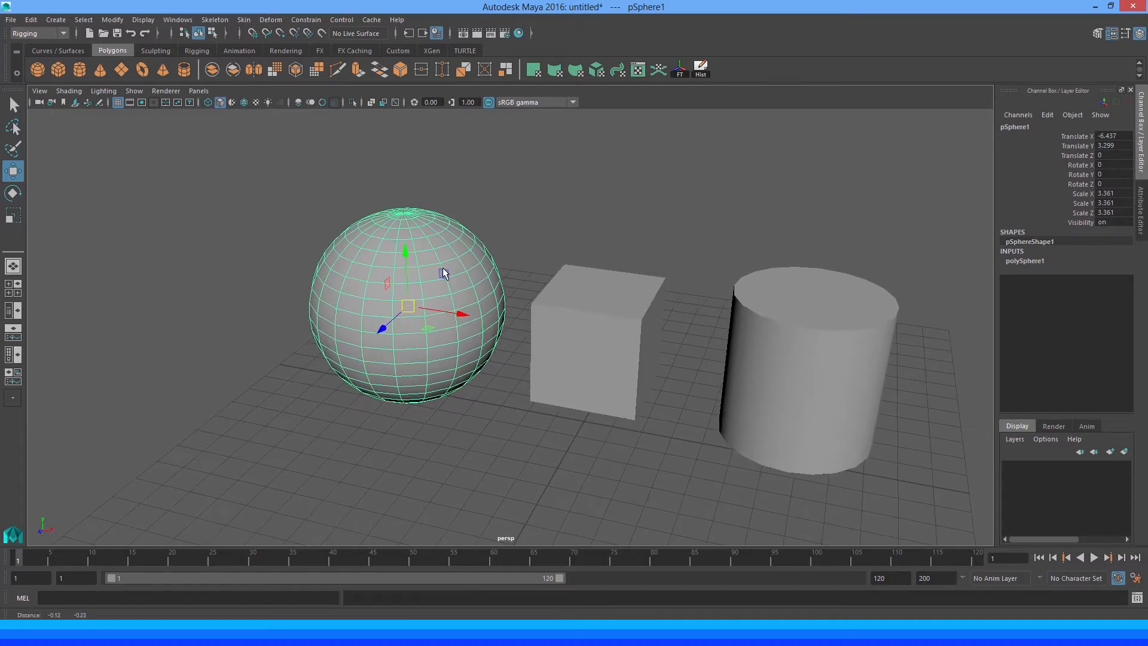
key("q")
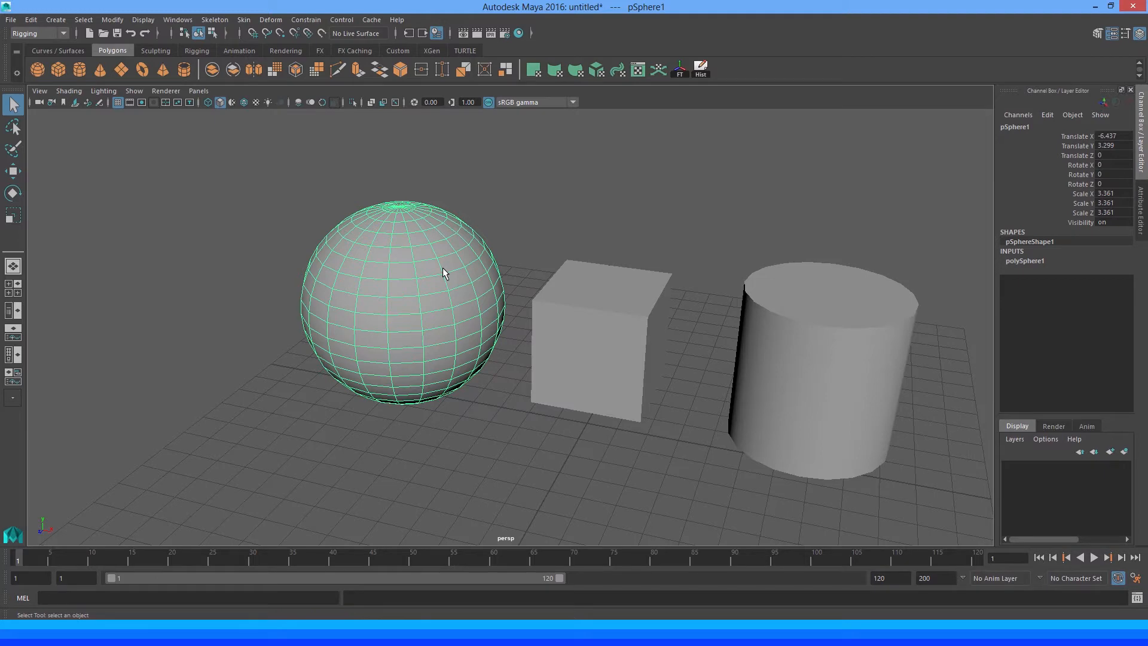
left_click_drag(443, 269, 440, 272, "alt")
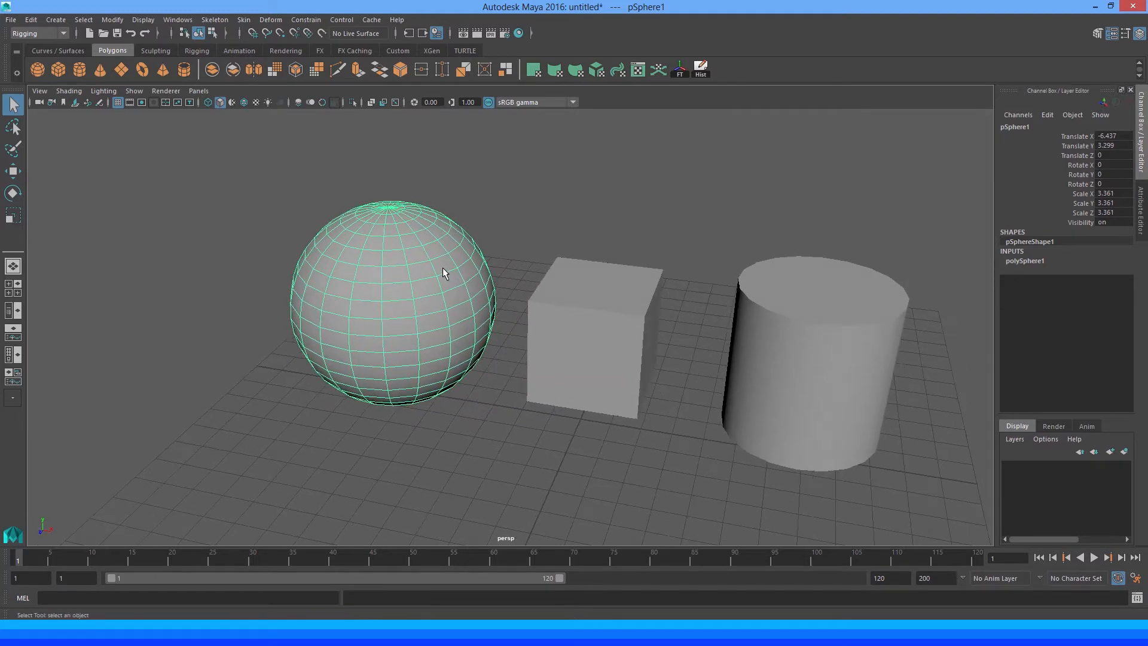
right_click(443, 273)
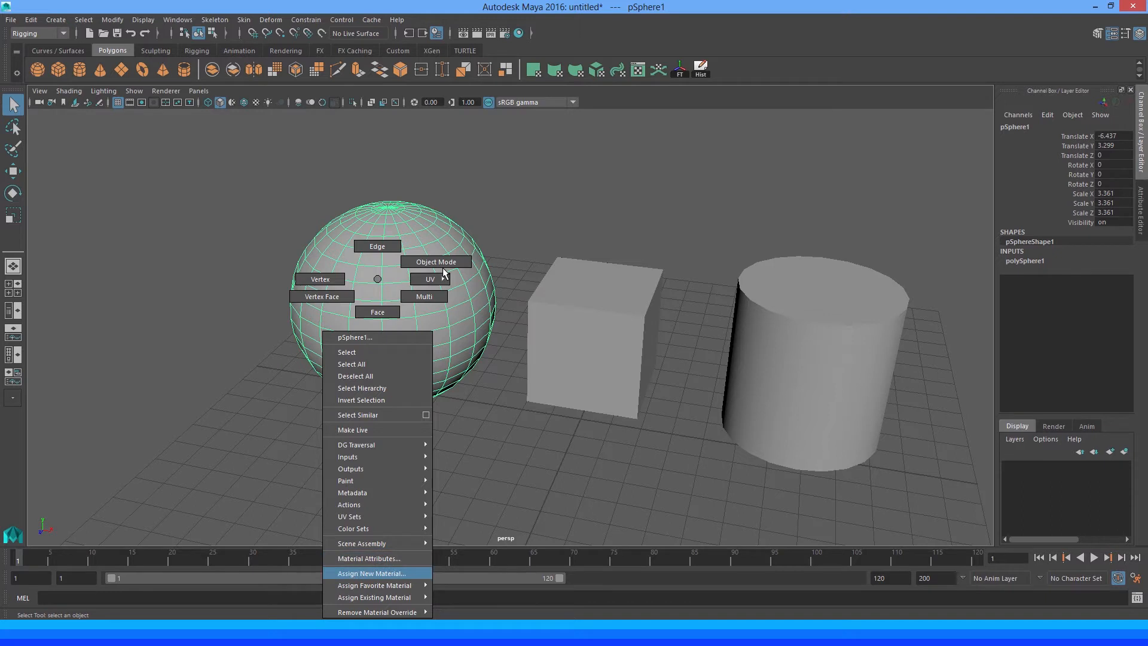
key("Return")
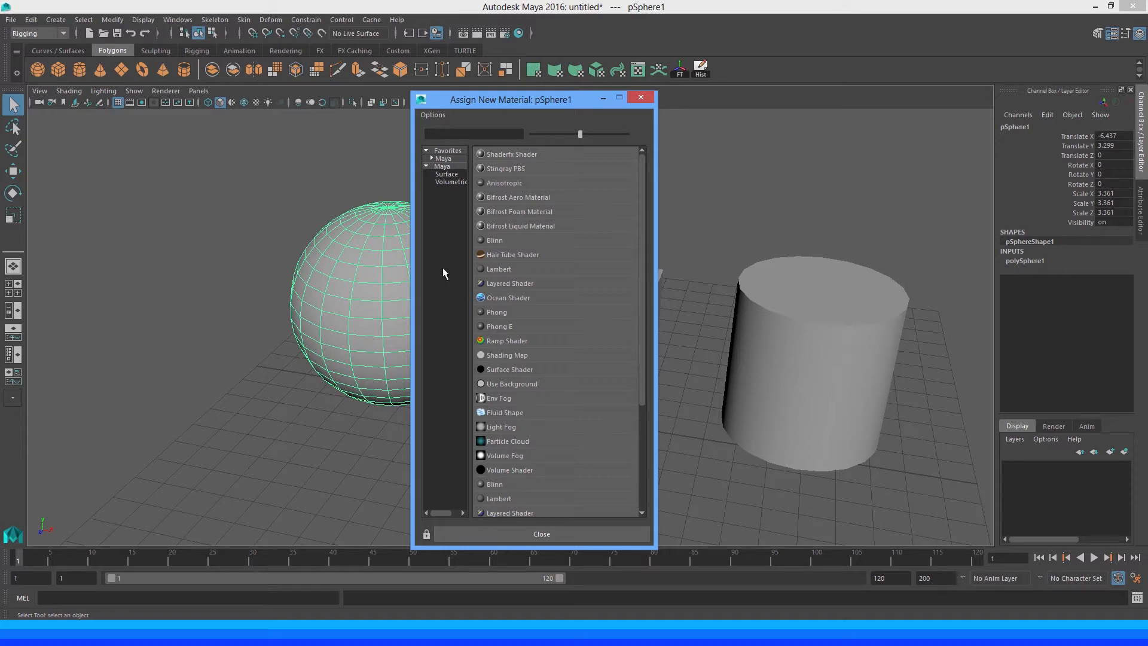
scroll(443, 273, "down", 2)
scroll(443, 273, "down", 1)
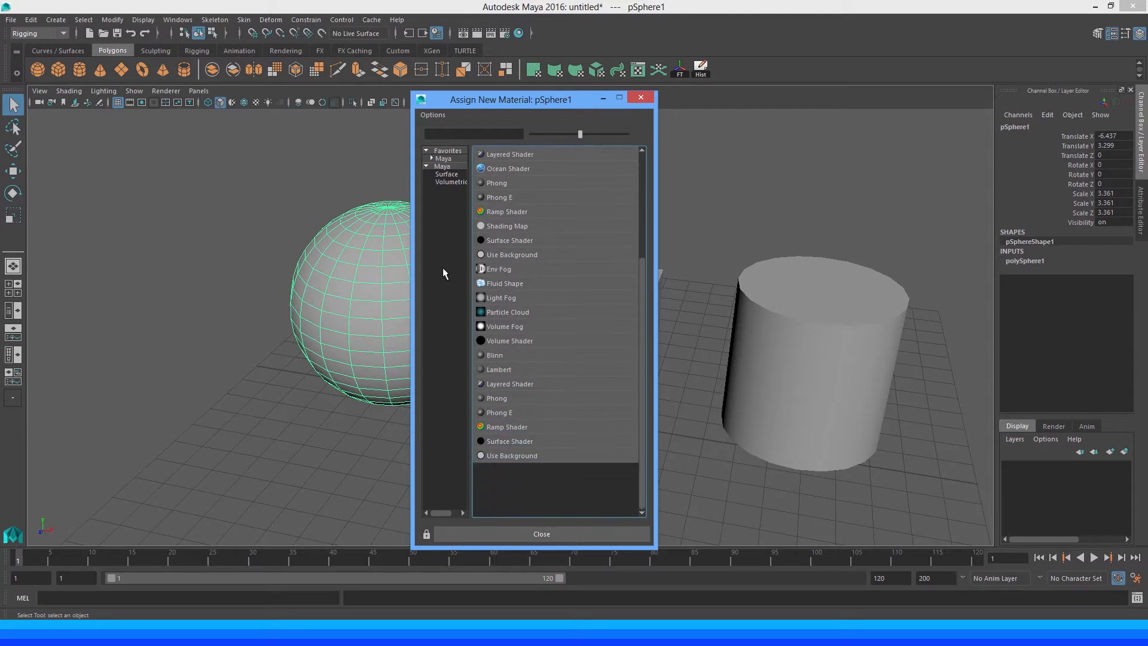
scroll(443, 273, "up", 3)
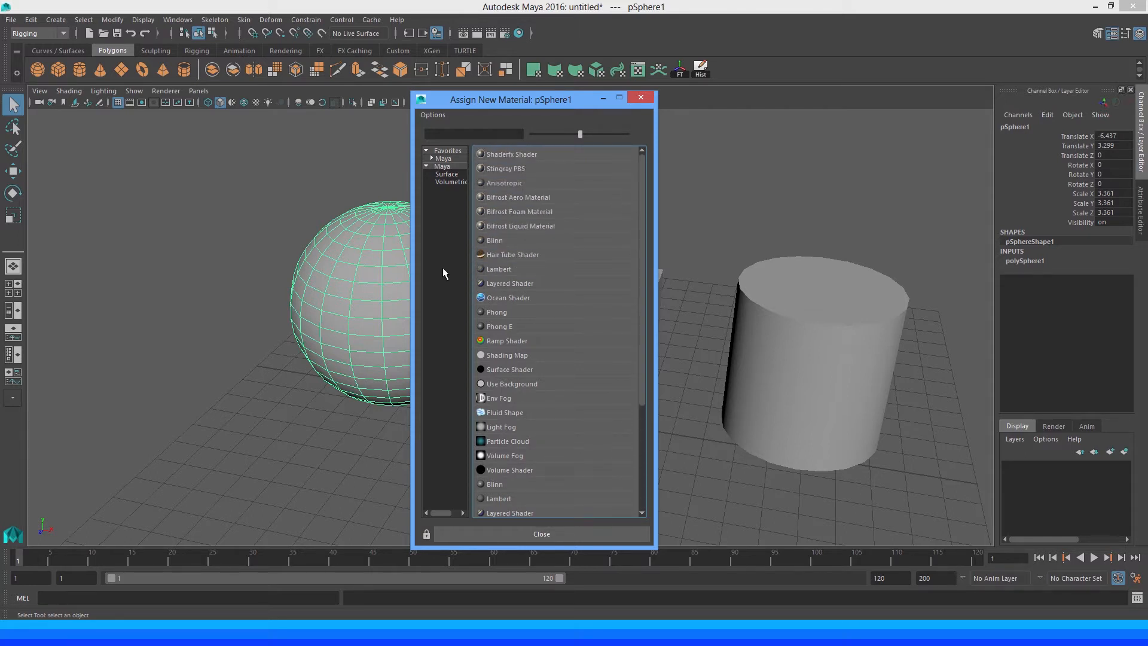
scroll(442, 273, "down", 1)
scroll(443, 273, "down", 4)
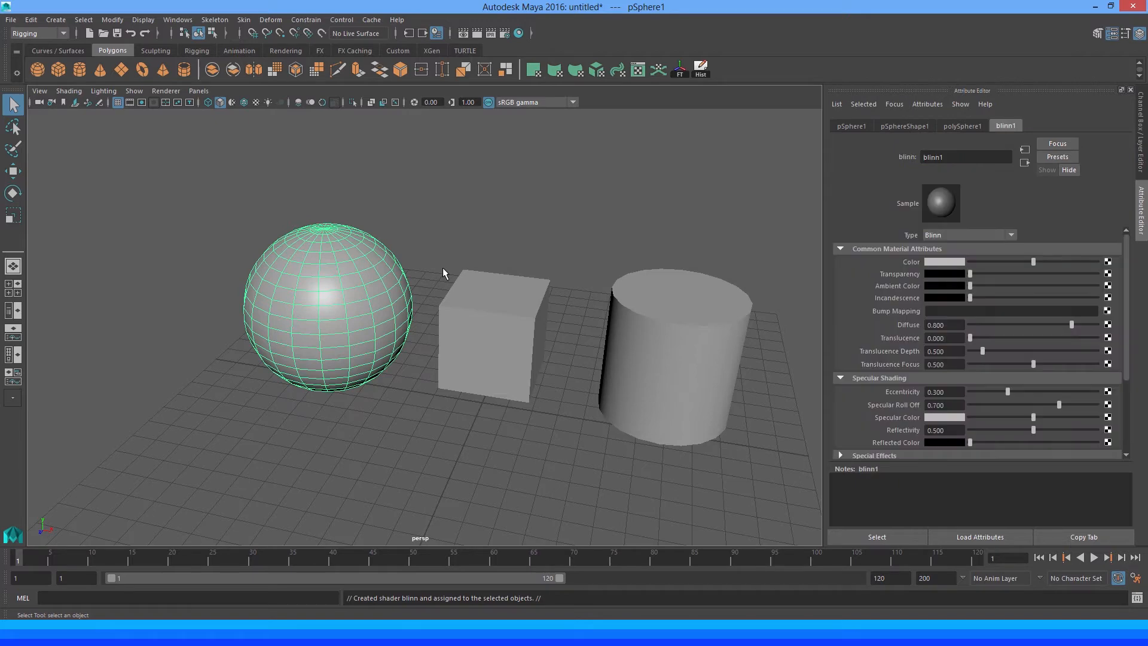
Select the cube and assign a new Lambert material to it
scroll(443, 273, "up", 5)
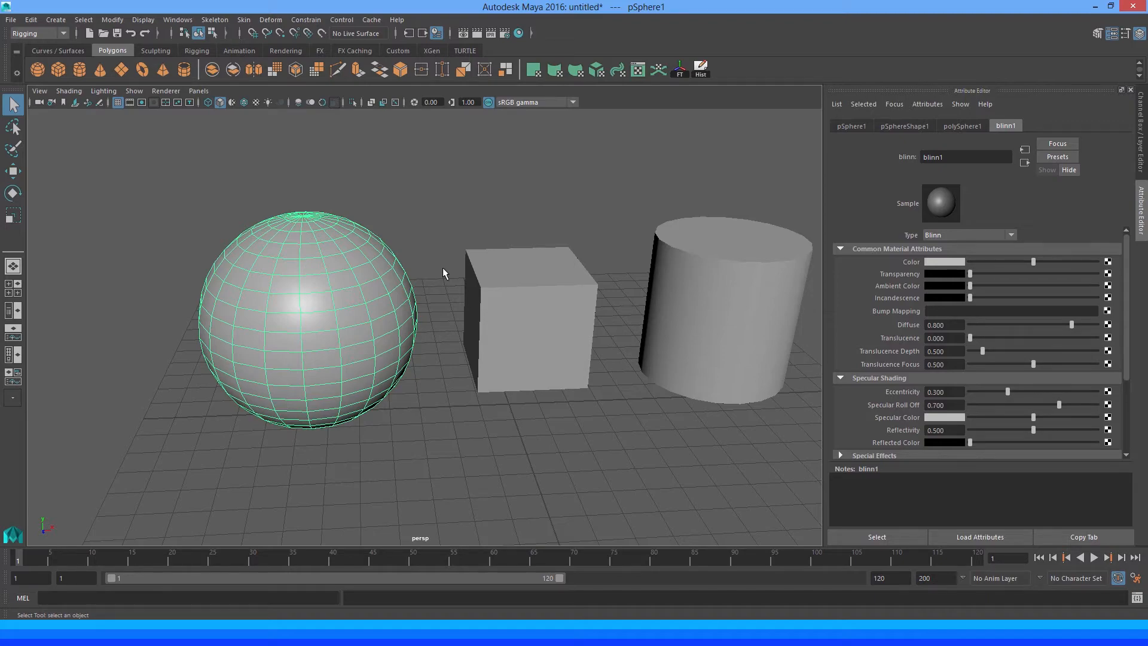
left_click_drag(442, 273, 443, 273, "alt")
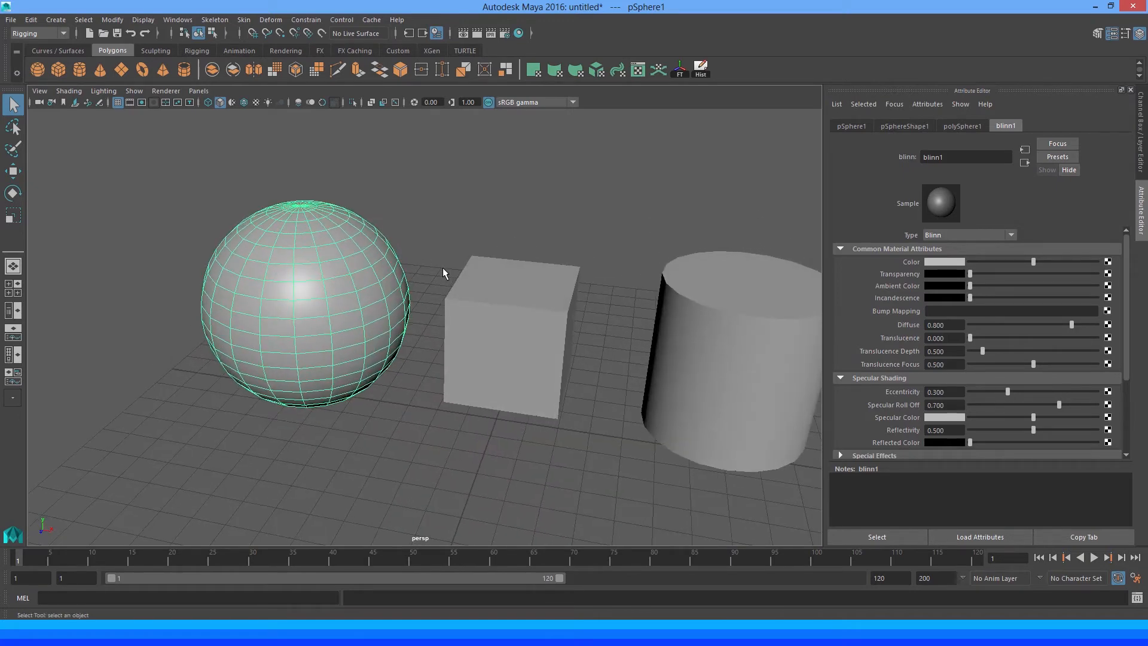
left_click_drag(442, 273, 443, 273, "alt")
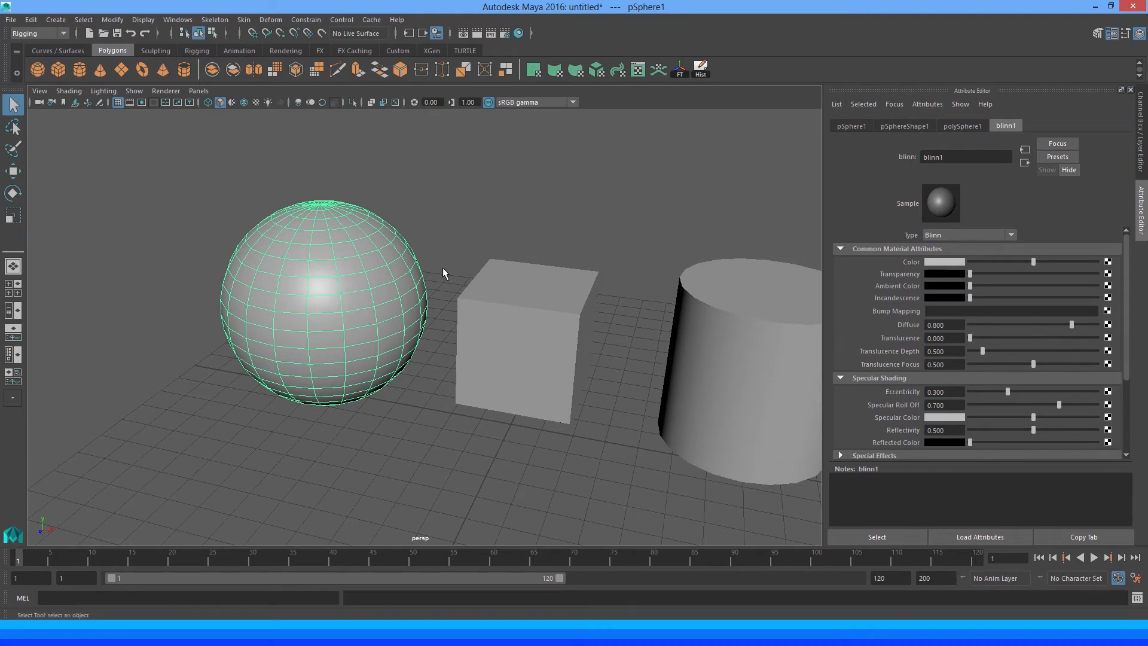
key("Right")
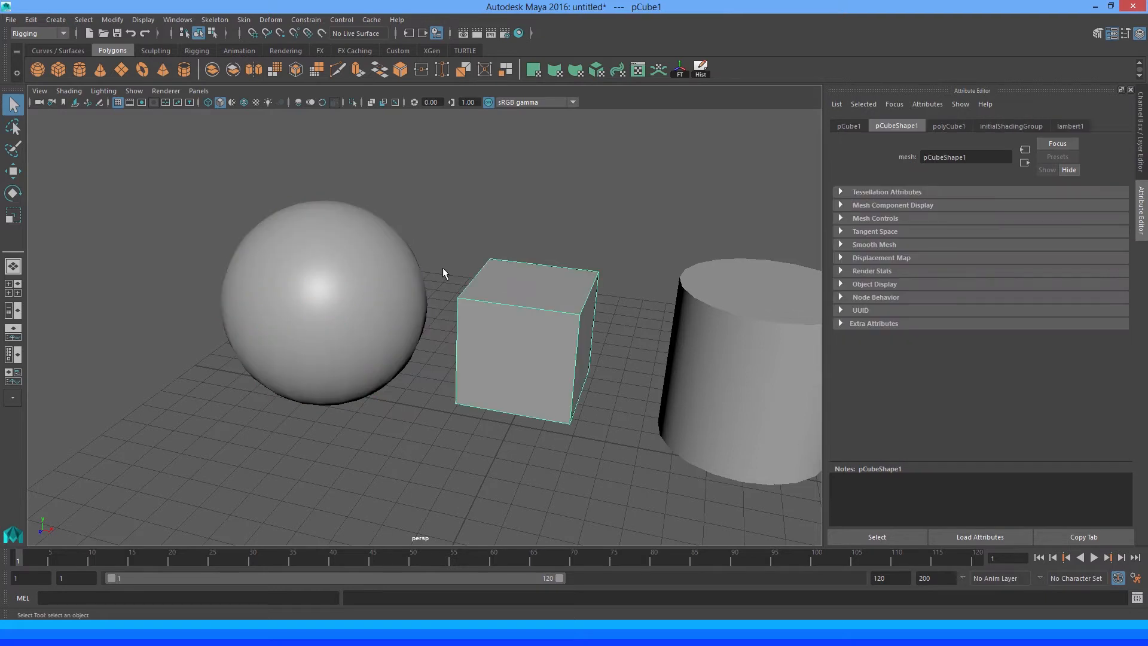
right_click(526, 300)
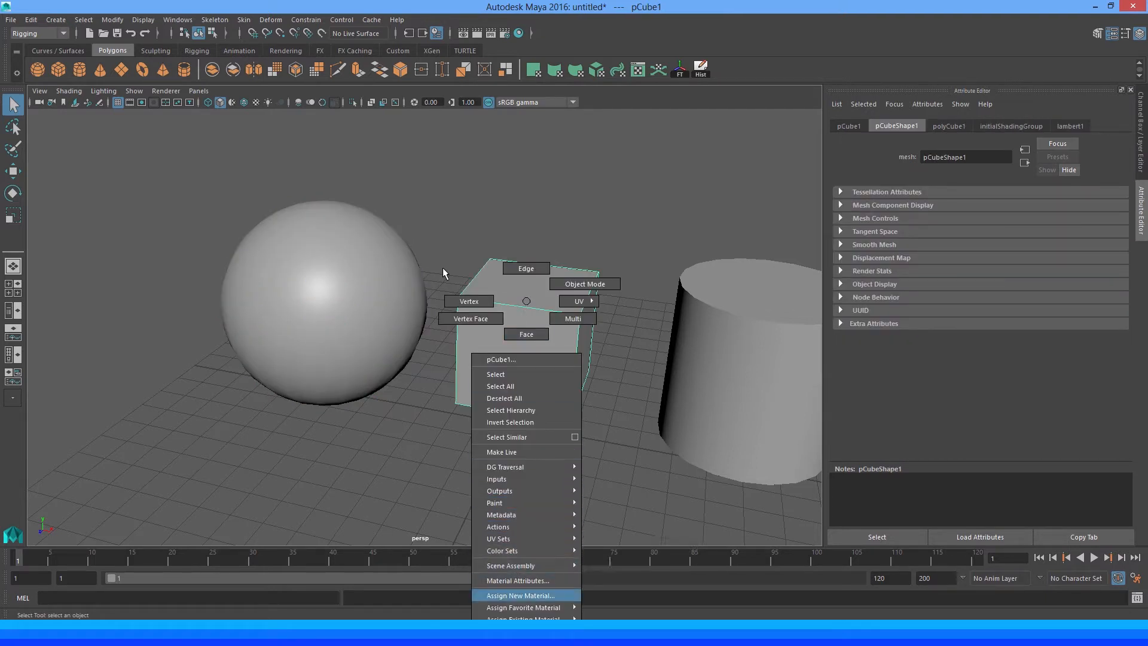
left_click(520, 595)
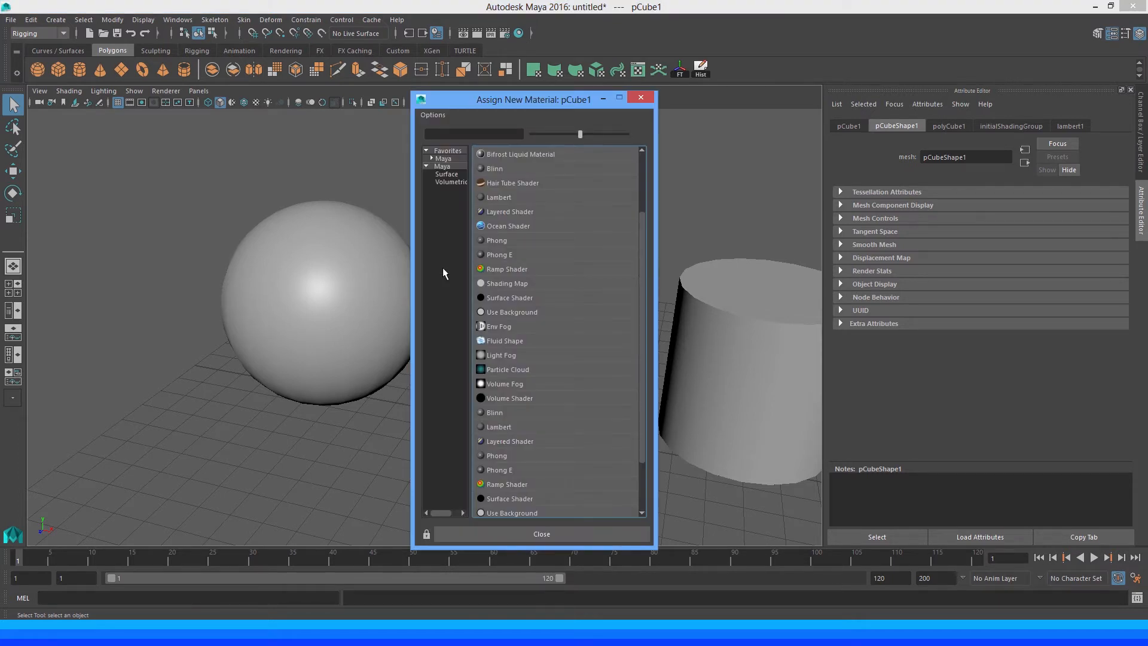
left_click(502, 426)
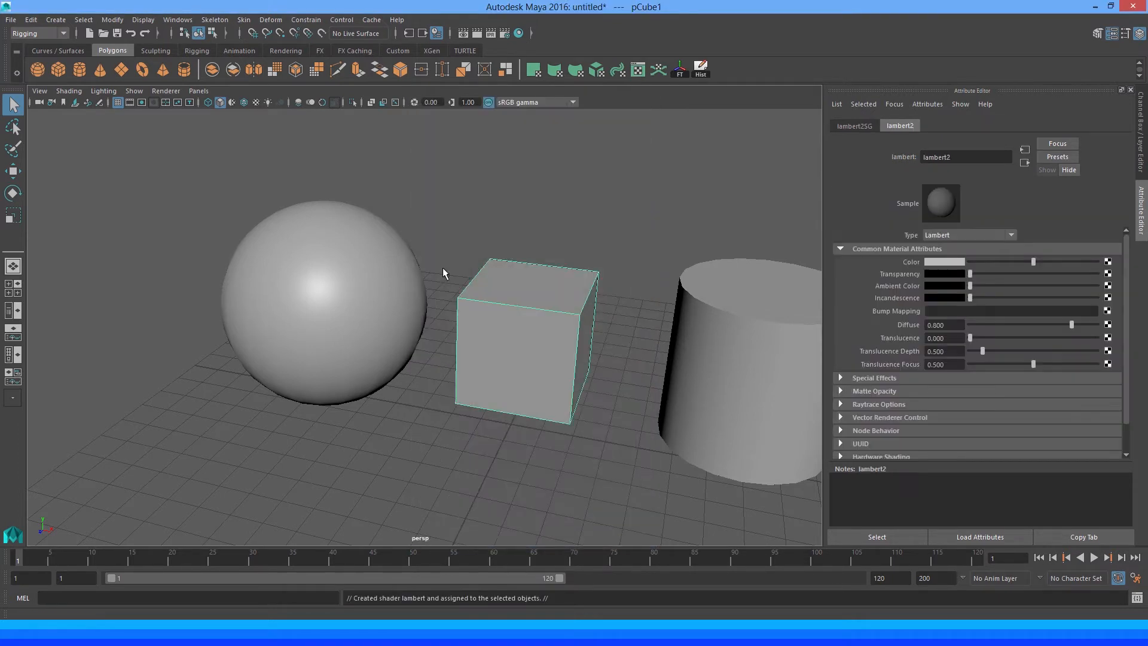
Darken the cube's lambert2 color to a medium grey, and brighten it back to light grey
left_click_drag(1032, 262, 1005, 262)
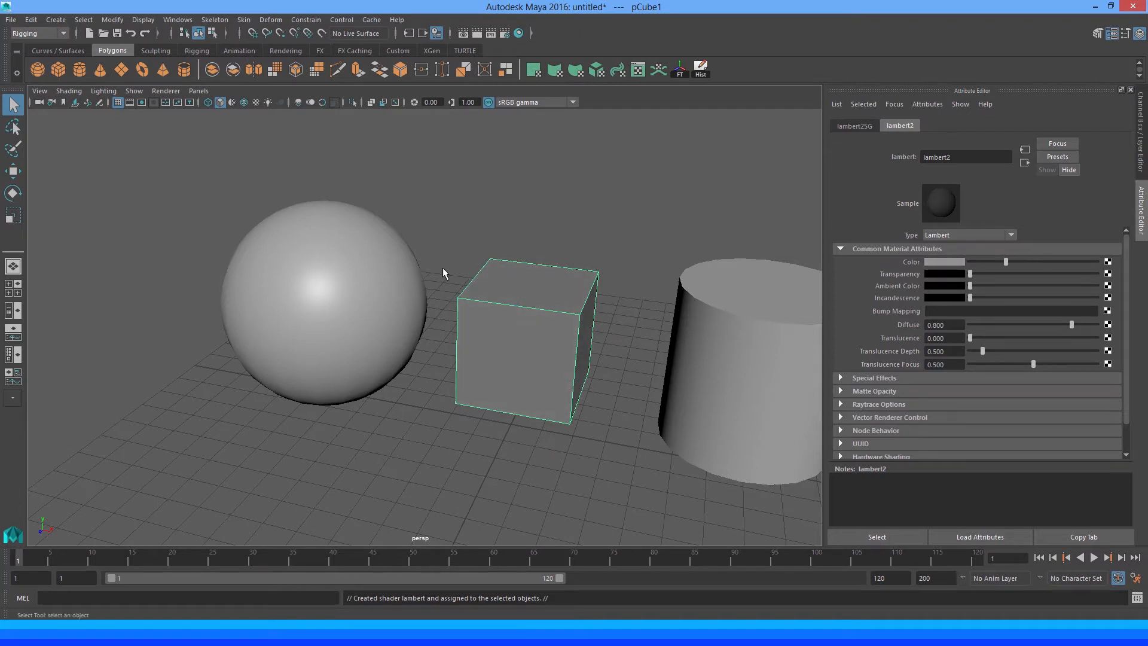
middle_click_drag(443, 268, 441, 277, "alt")
left_click_drag(1006, 262, 1033, 262)
mouse_move(443, 273)
left_mouse_down("alt")
mouse_move(424, 279)
mouse_move(464, 270)
left_mouse_up("alt")
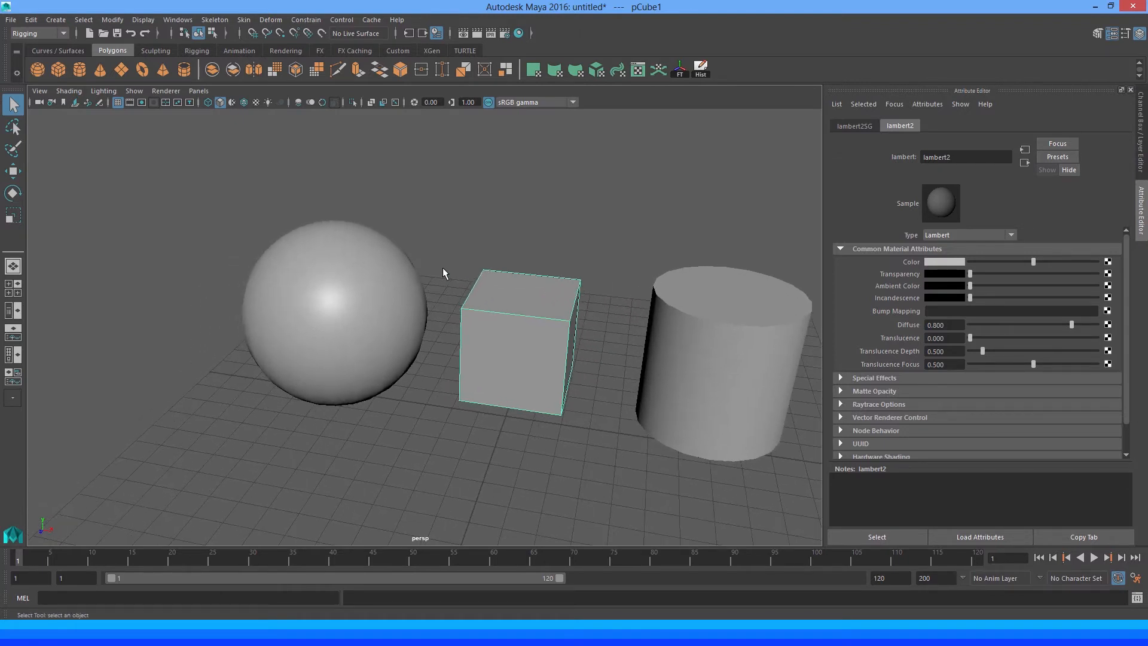
left_click_drag(442, 273, 443, 273, "alt")
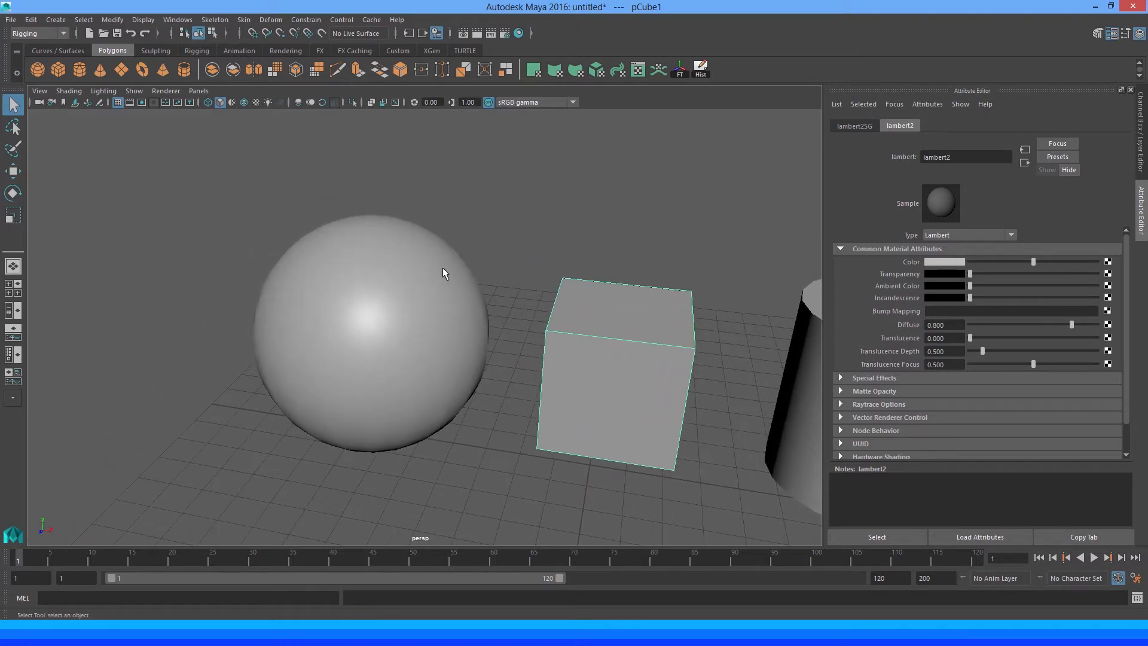
Open the Render Settings, check which renderers are available, and close the window keeping Maya Software
middle_click_drag(443, 273, 443, 273, "alt")
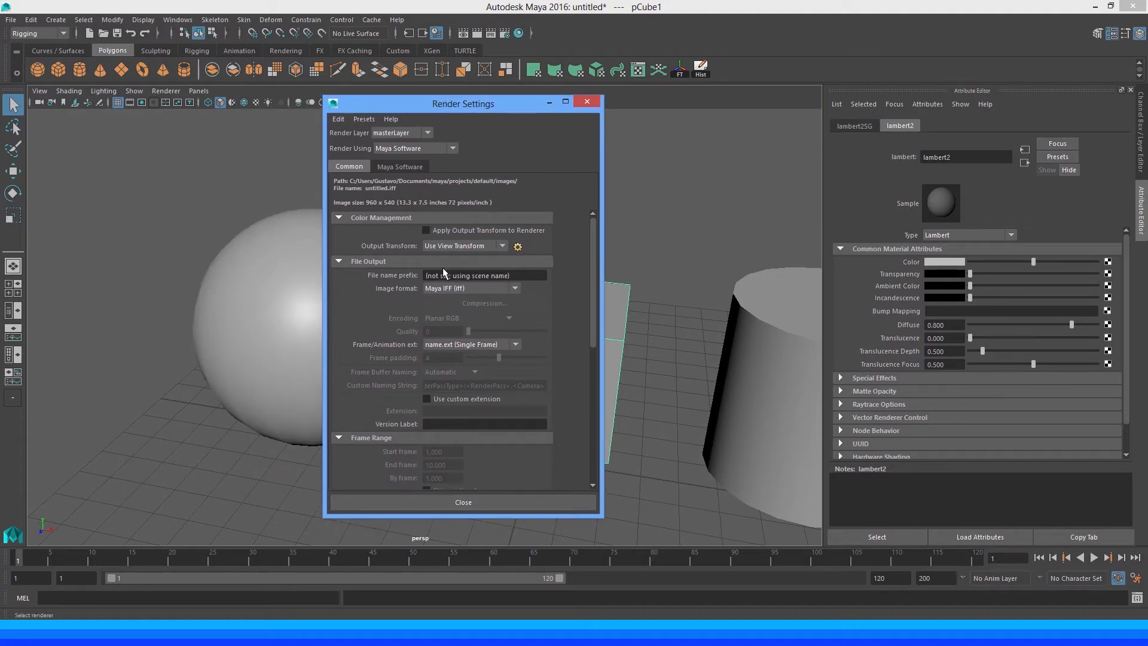
left_click(416, 148)
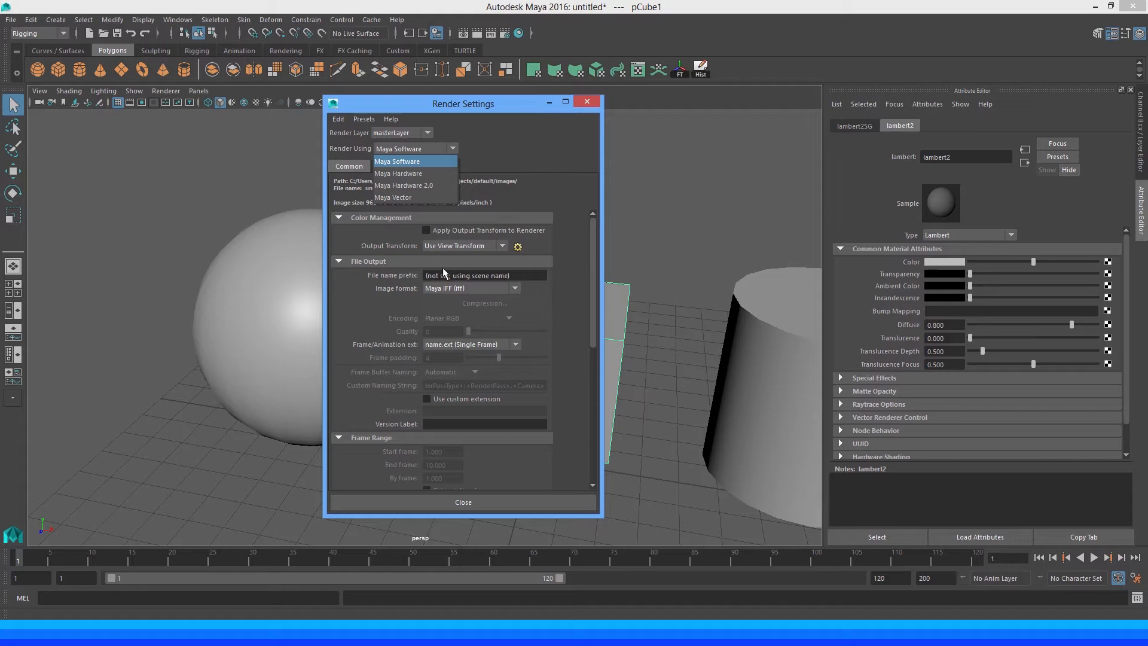
left_click(443, 269)
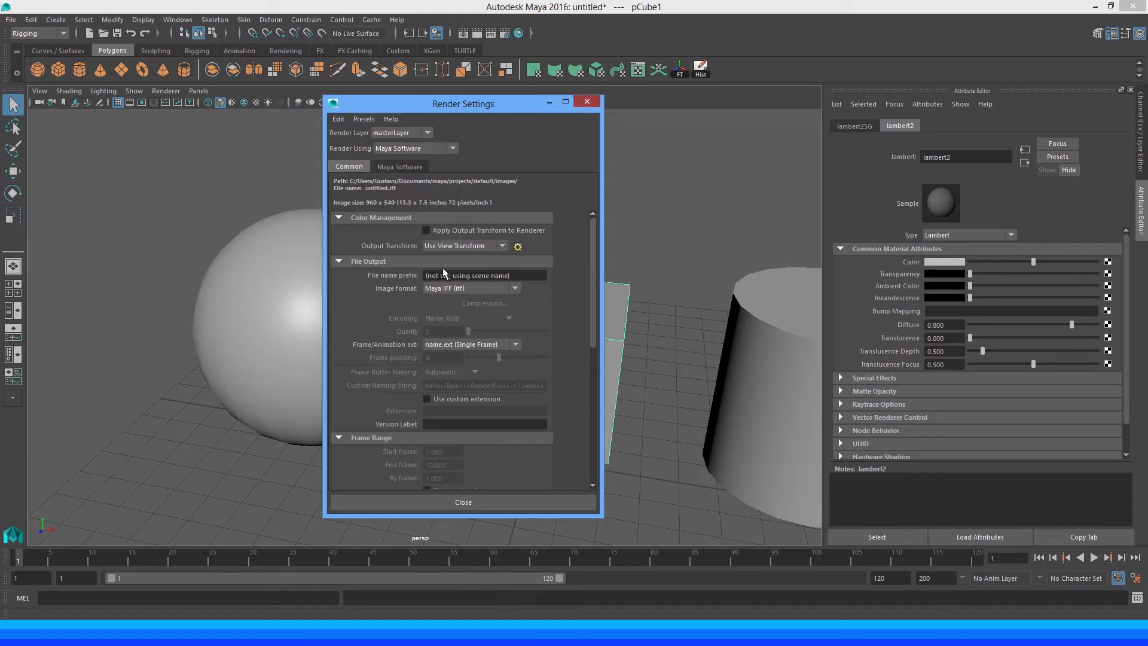
key("alt+F4")
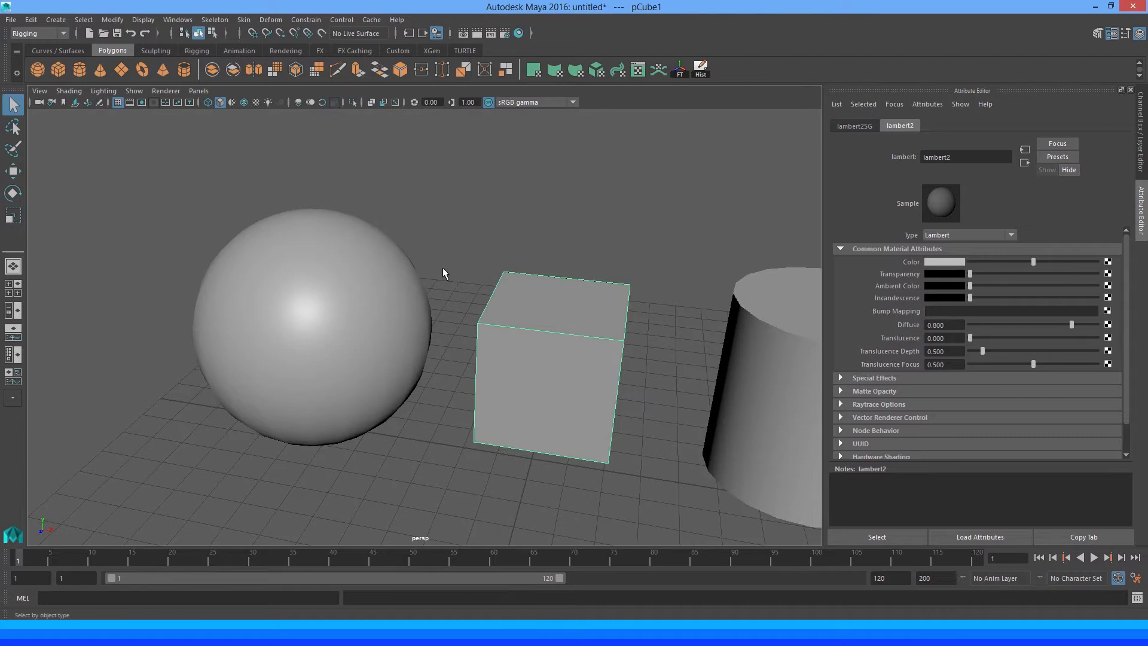
Load the Mayatomr.mll plug-in with auto load enabled in the Plug-in Manager, and close the manager
left_click(178, 20)
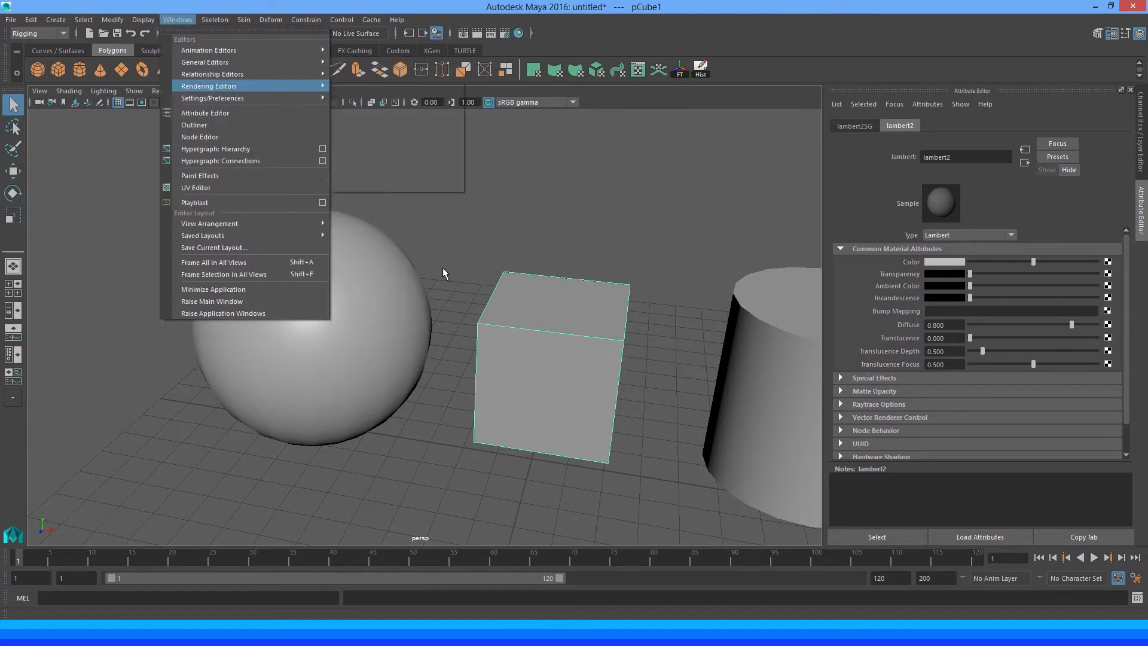
mouse_move(212, 98)
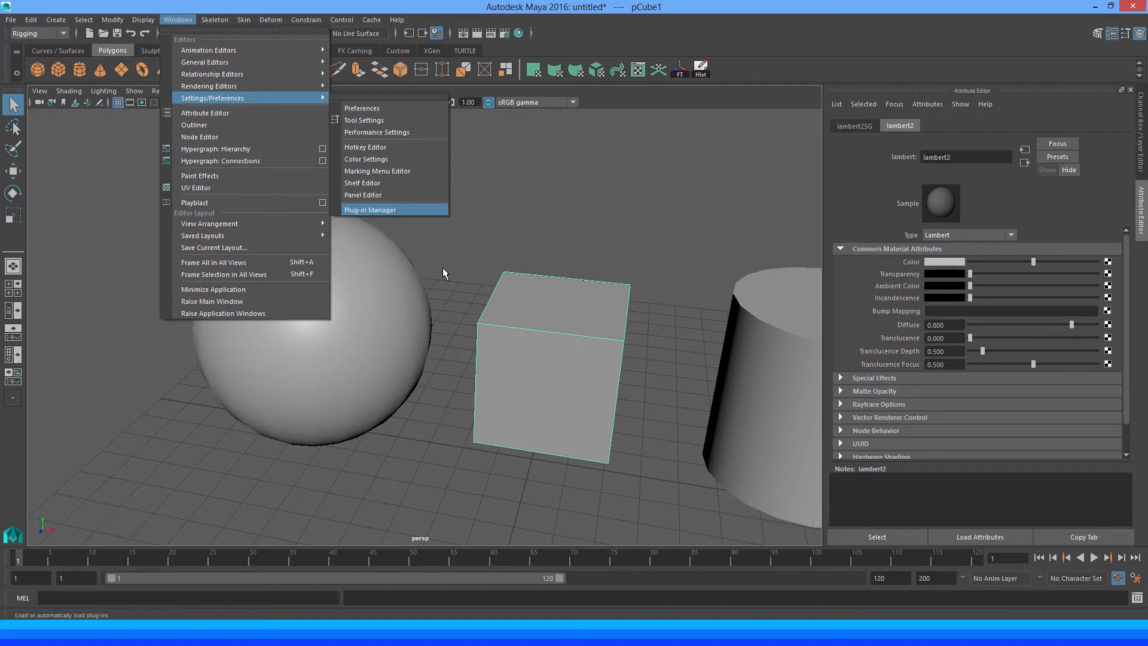
left_click(369, 210)
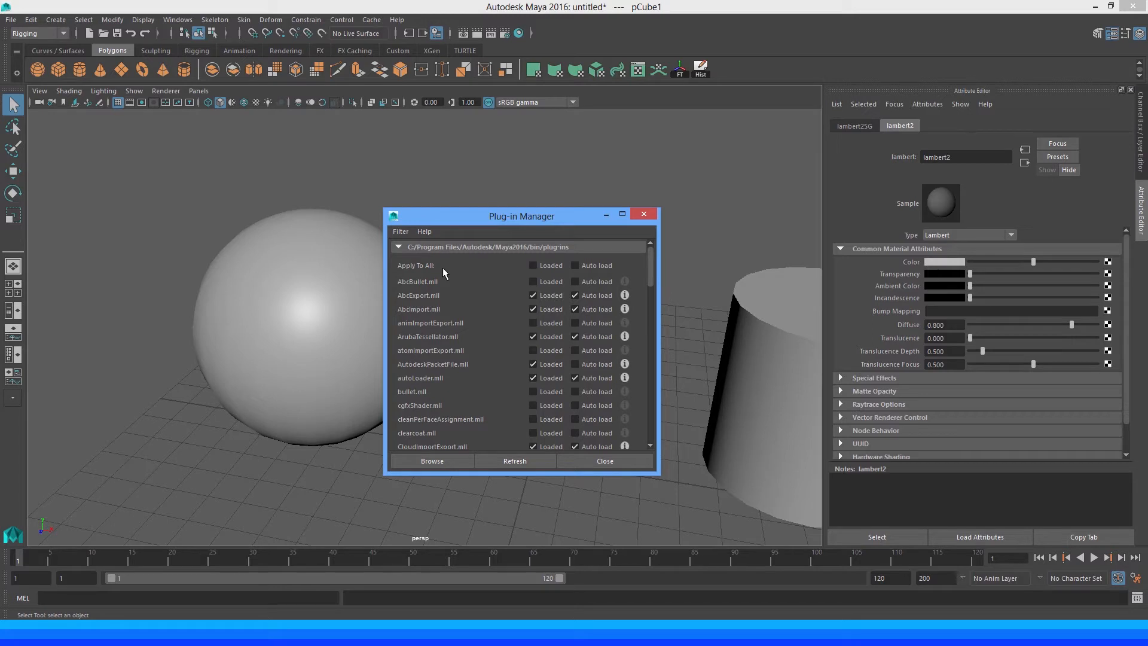
scroll(443, 272, "down", 10)
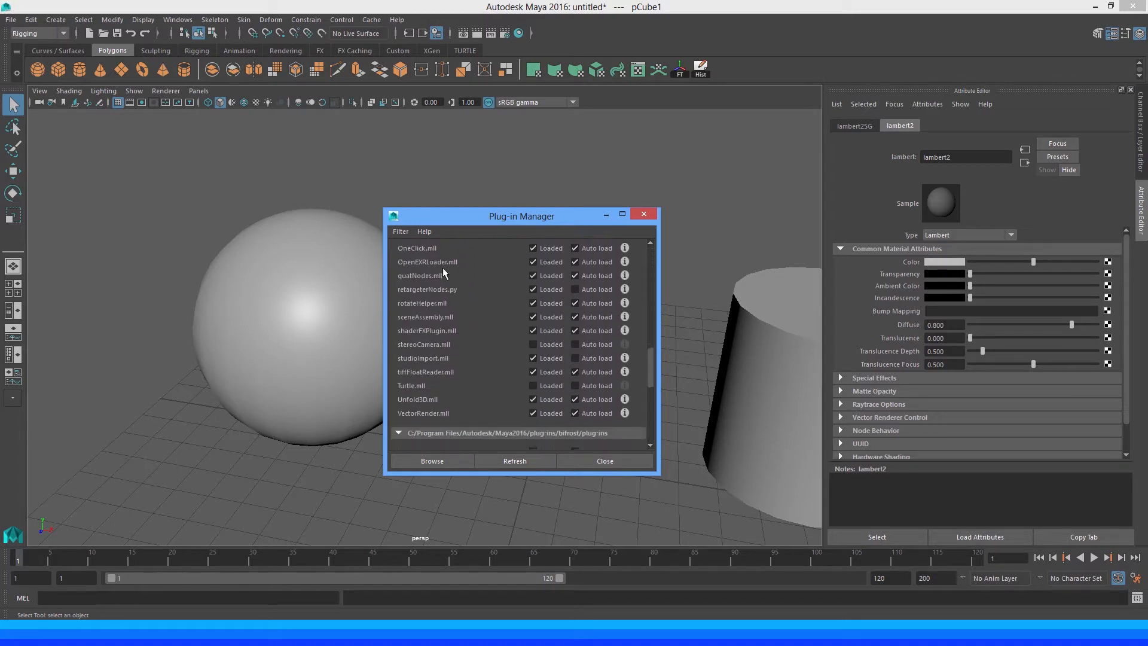
scroll(443, 273, "down", 8)
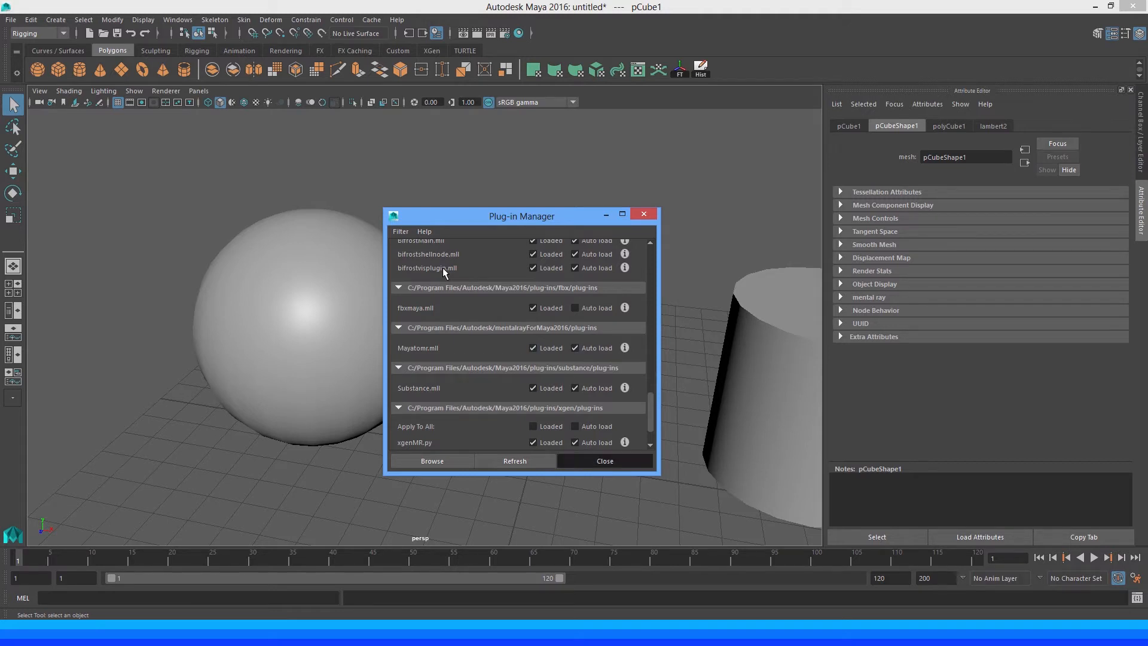
key("Return")
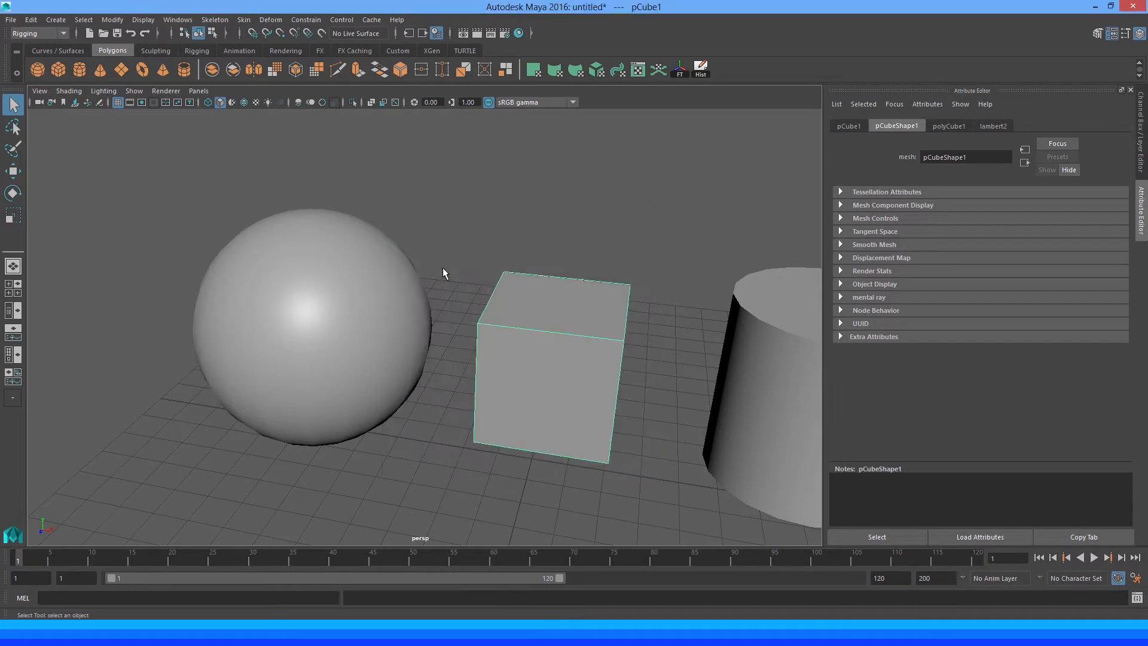
Open the Render Settings and switch the renderer to mental ray
scroll(443, 273, "up", 3)
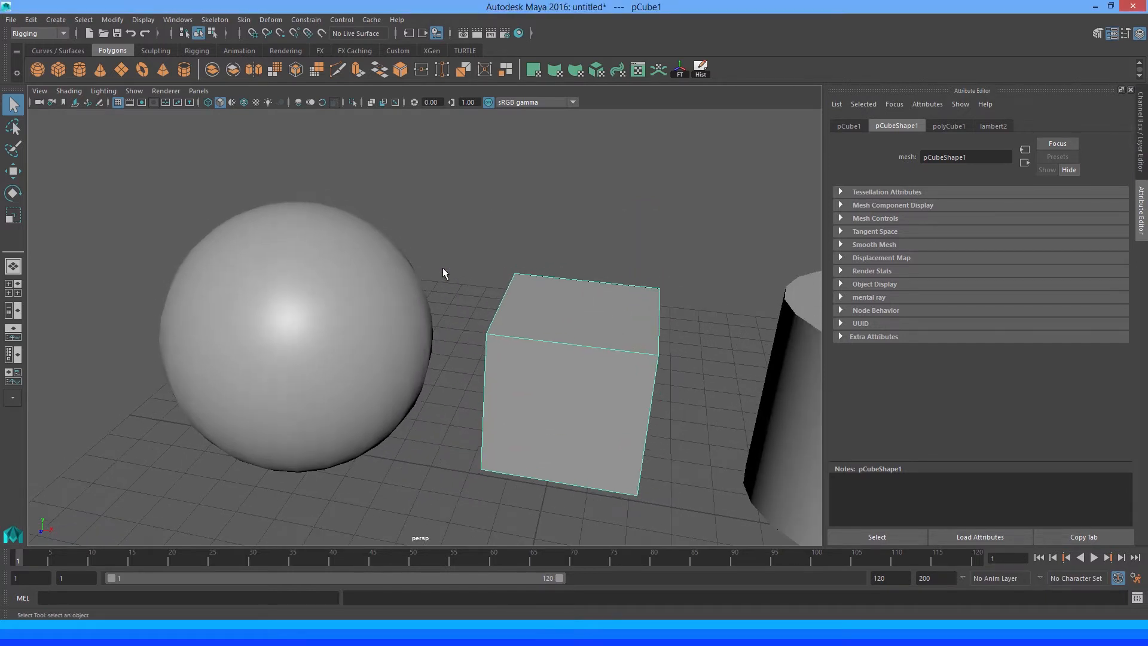
left_click(505, 33)
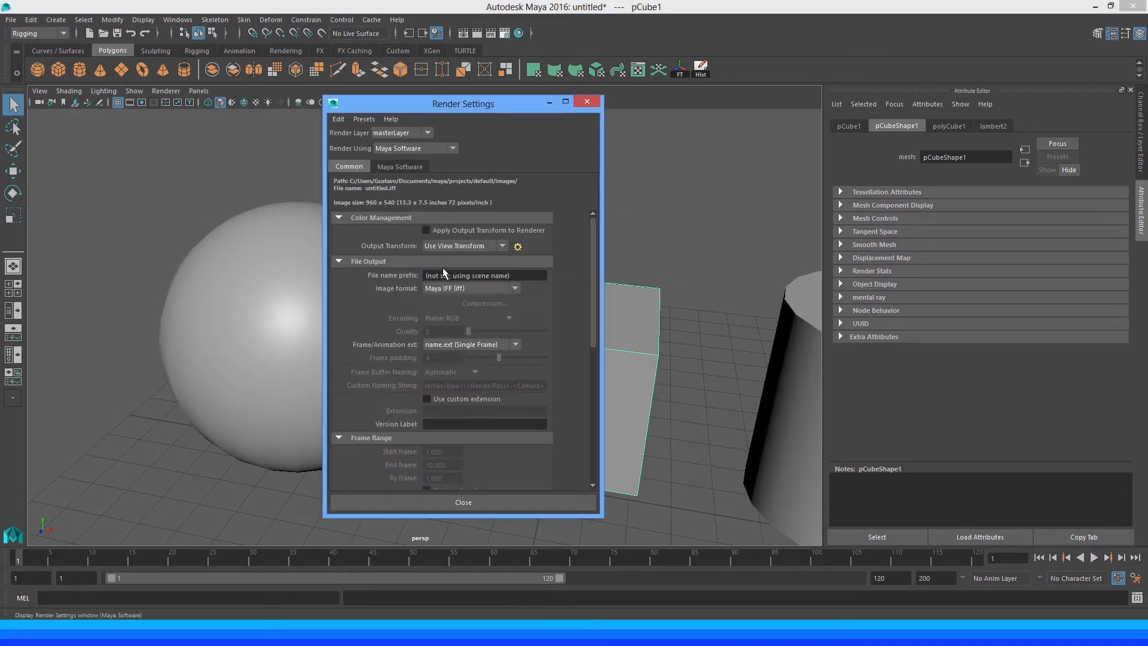
left_click(452, 149)
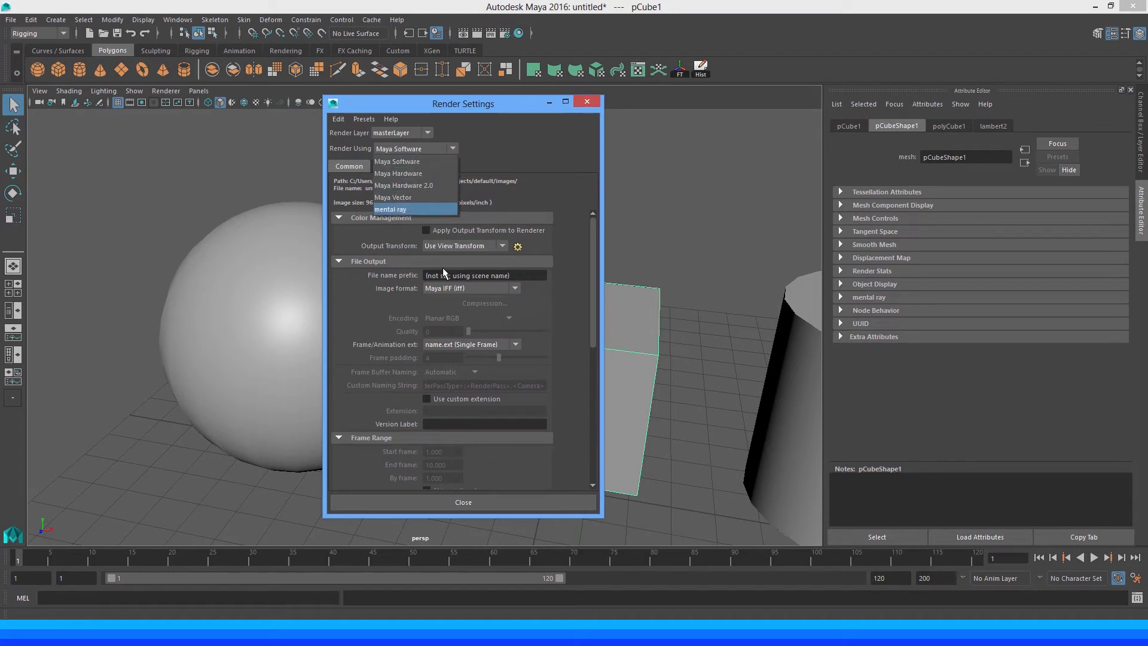
key("Return")
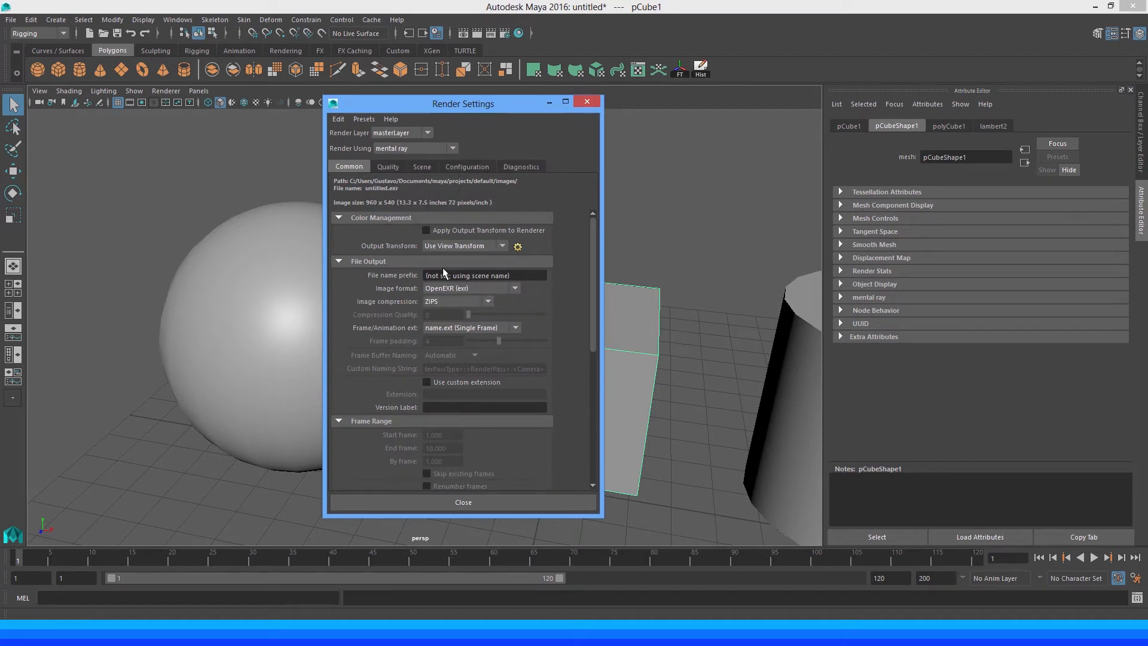
Set the mental ray Overall Quality to 1.00 and close the Render Settings
left_click(388, 167)
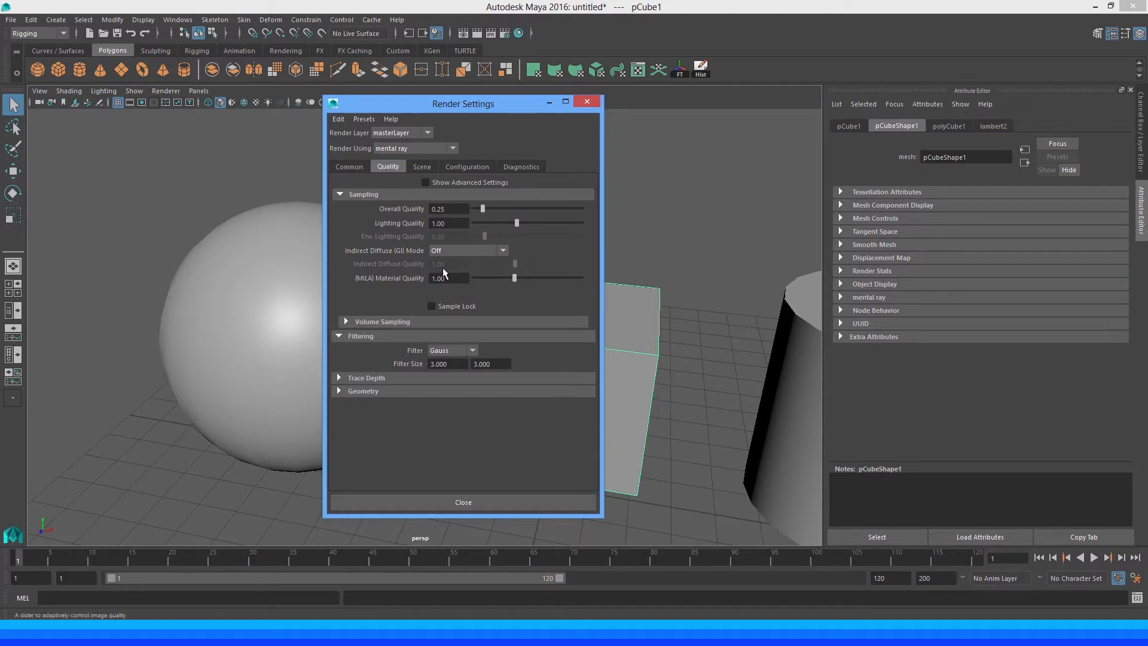
key("shift+Left")
key("shift+Left")
key("shift+Left")
key("shift+Left")
type("1")
key("Tab")
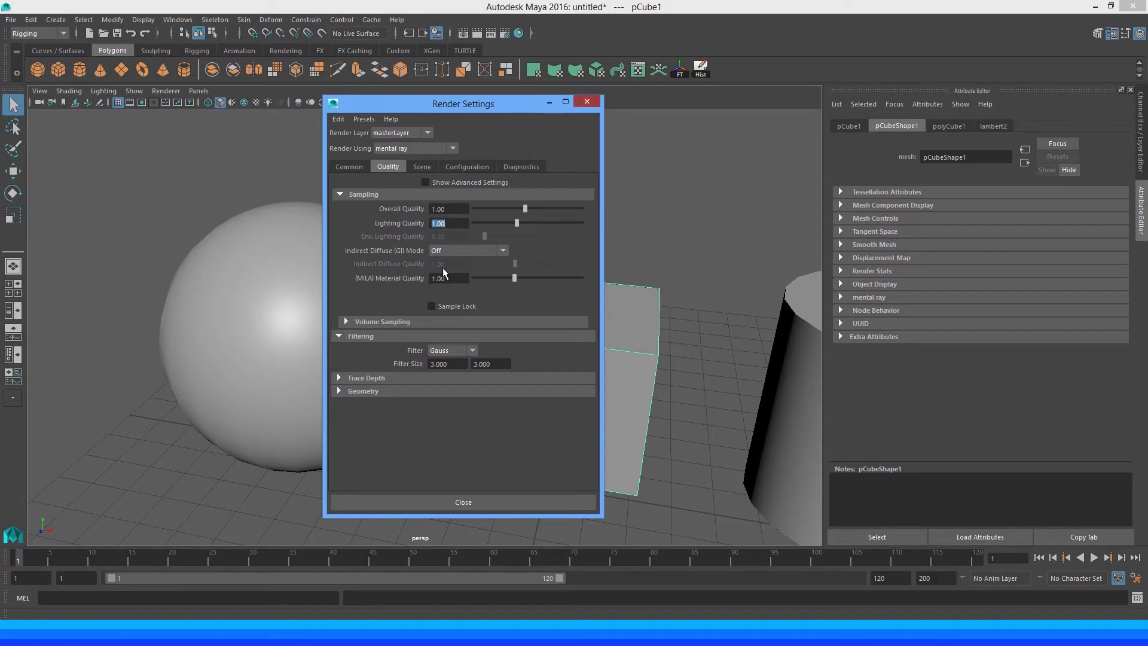
key("alt+F4")
Frame the sphere and cube closely in the perspective view and render the scene with mental ray
scroll(443, 273, "up", 5)
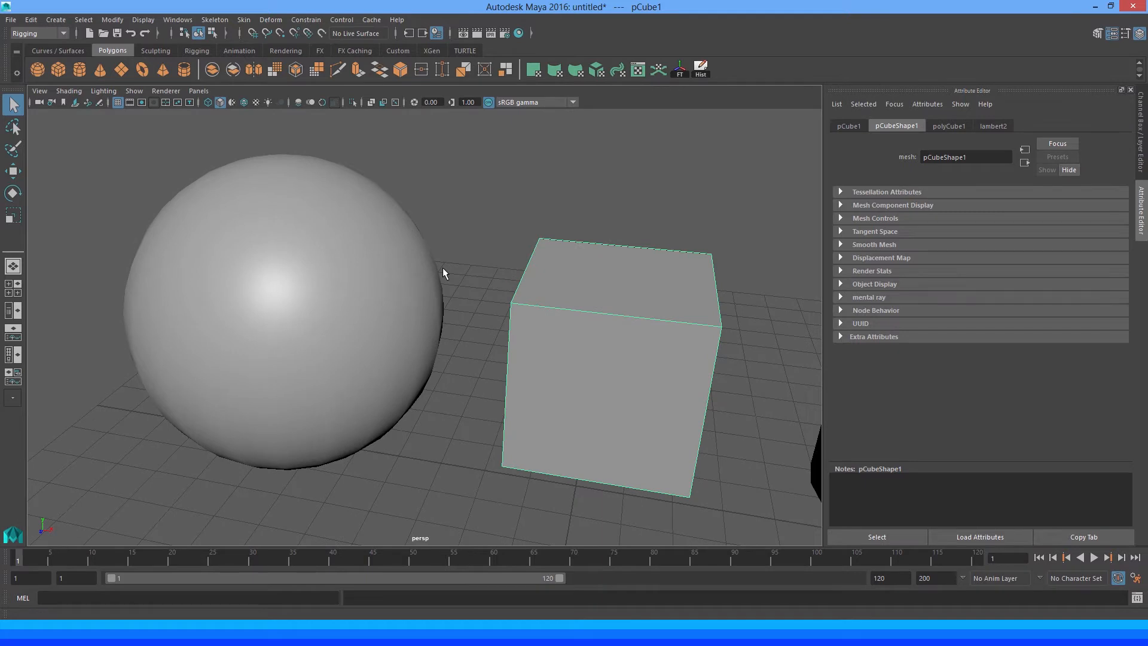
key("ctrl+a")
scroll(443, 273, "up", 1)
scroll(443, 273, "down", 2)
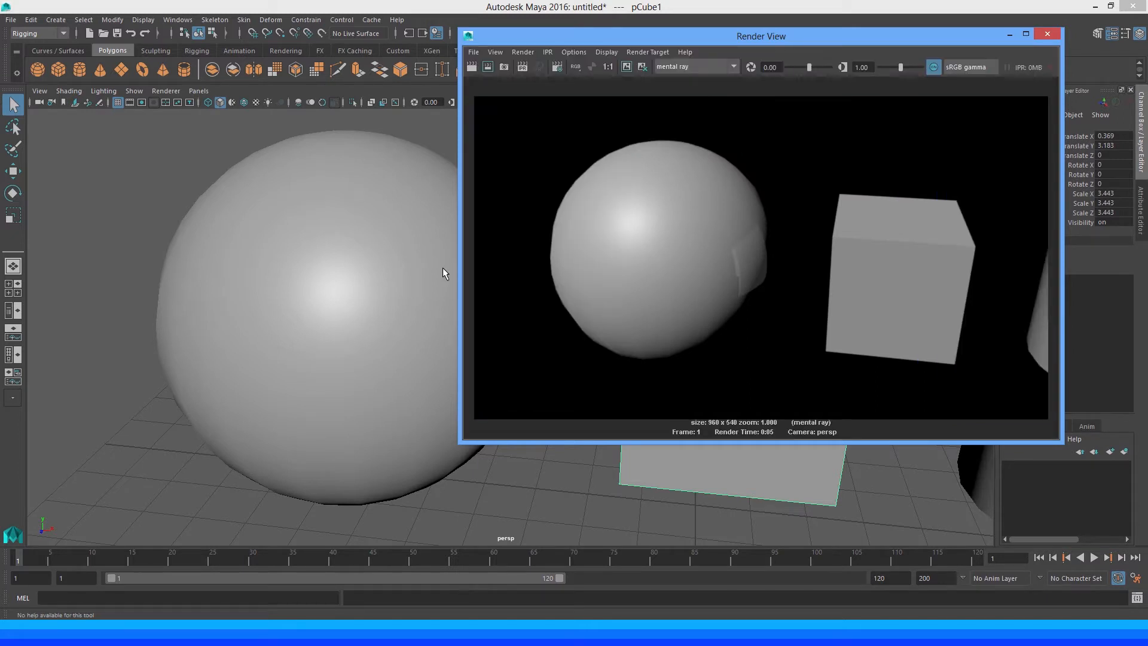
Turn on smooth mesh preview for the sphere, render the scene again, and minimize the Render View
left_click(442, 273)
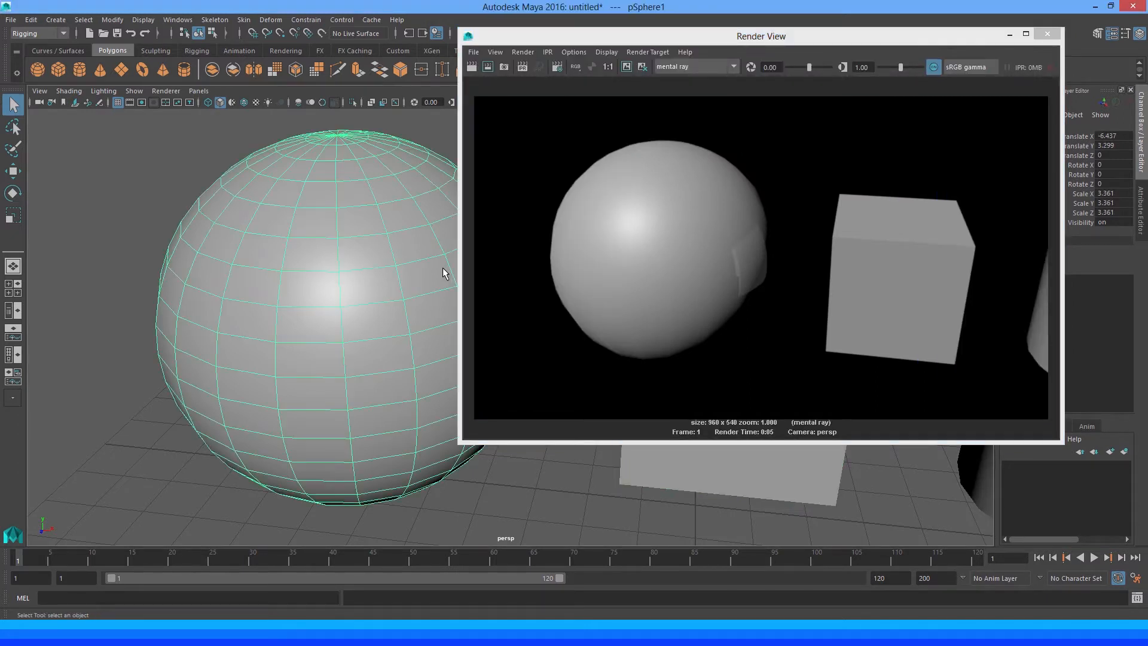
key("3")
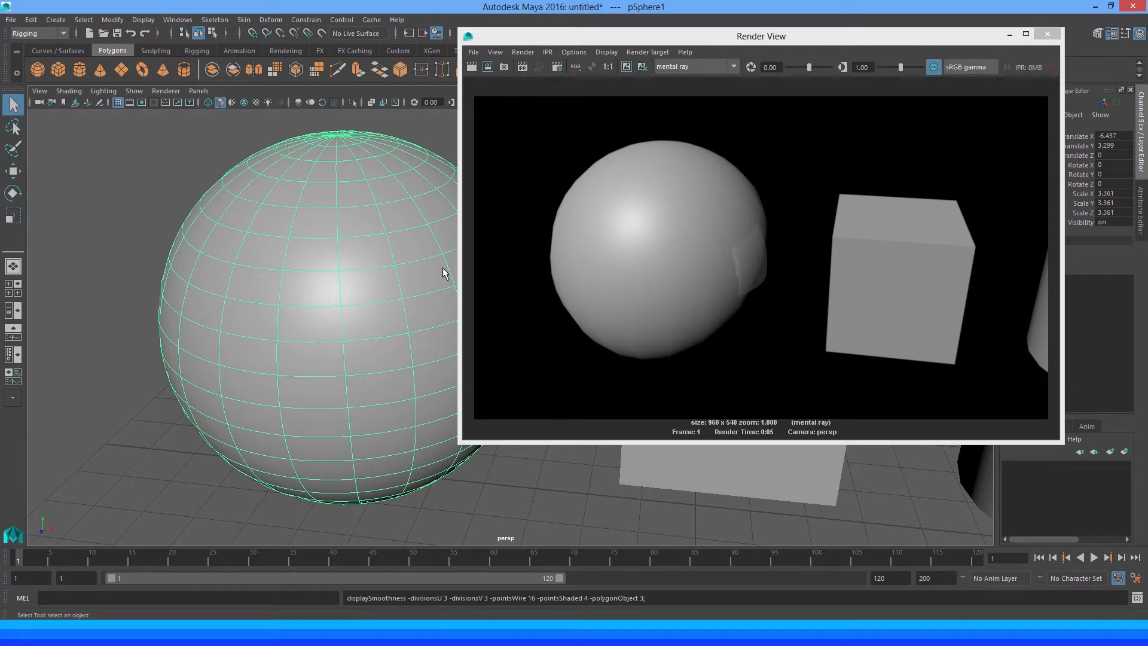
key("ctrl+r")
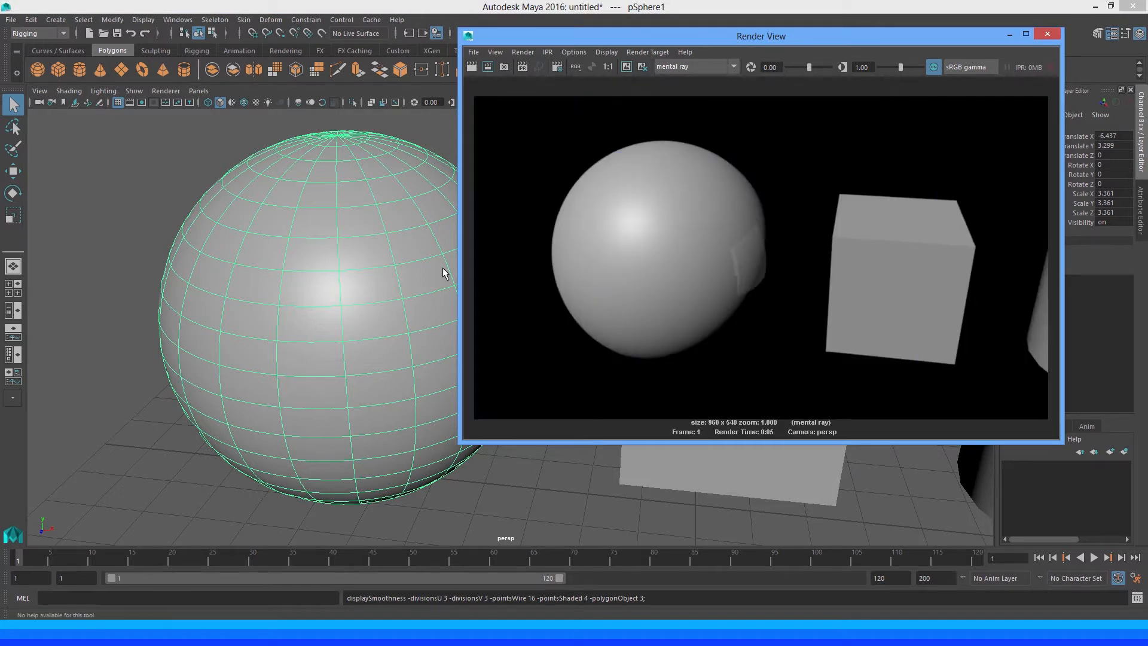
left_click_drag(760, 36, 813, 33)
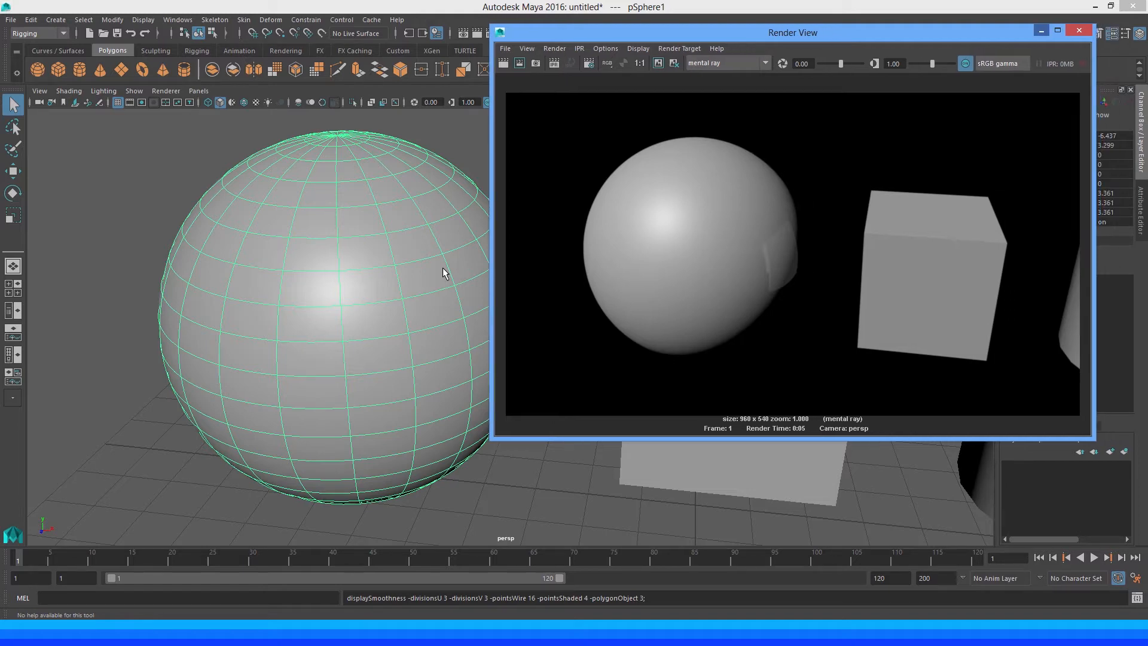
left_click(1041, 31)
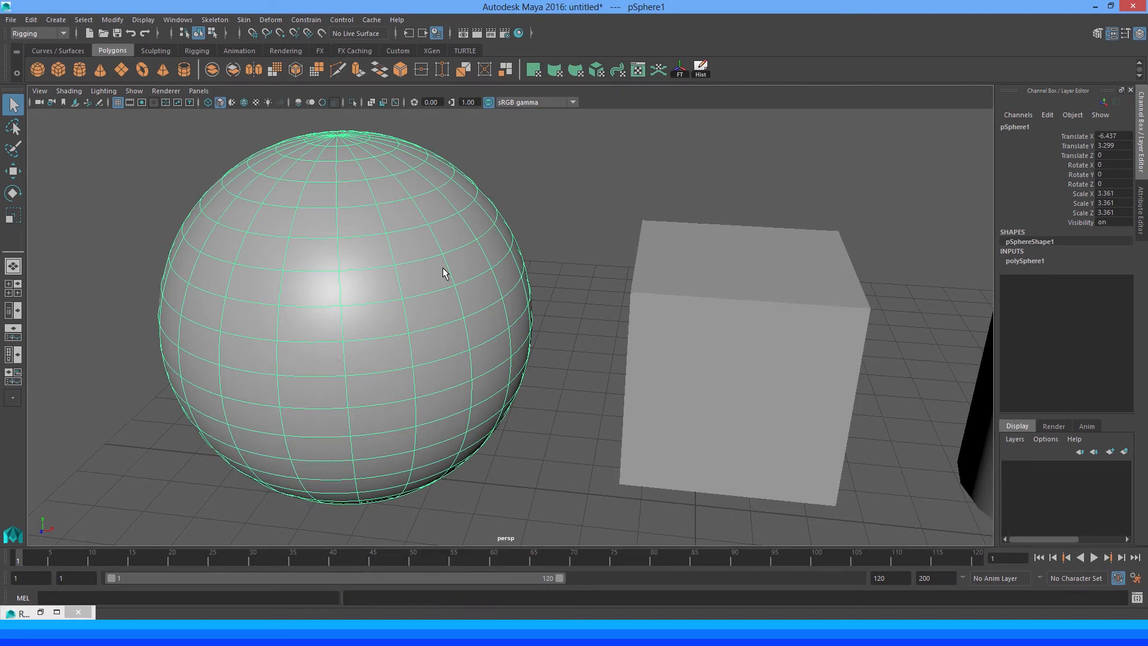
Open the sphere's blinn1 material attributes and set its color to saturated blue, about HSV 233.5, 1.000, 0.739
right_click(443, 273)
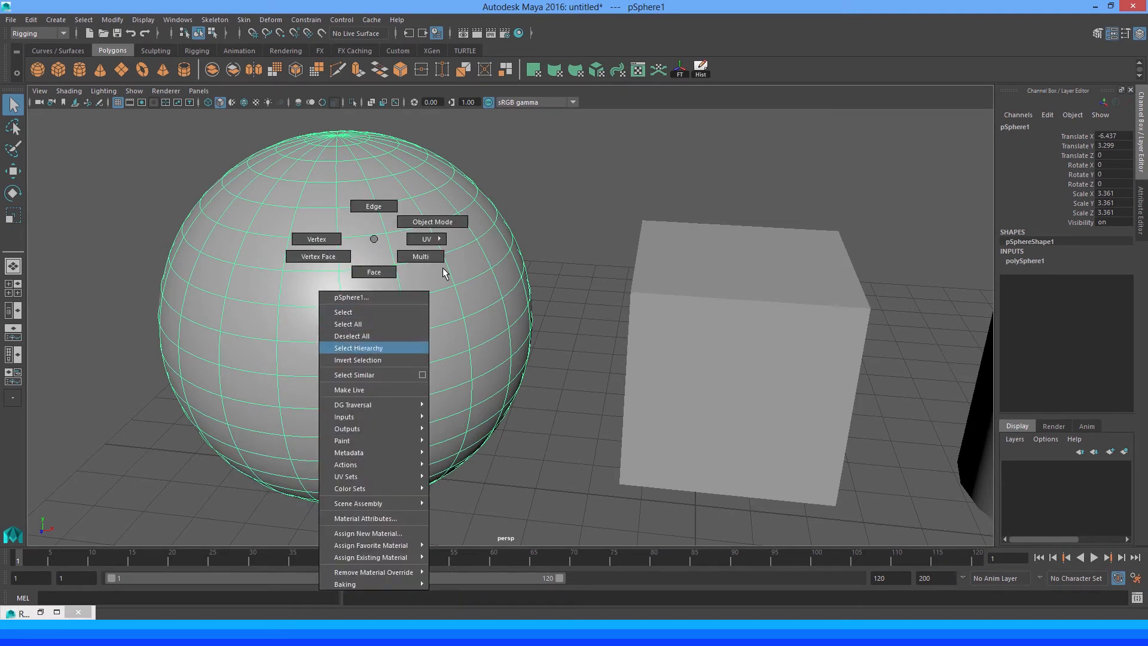
left_click(365, 518)
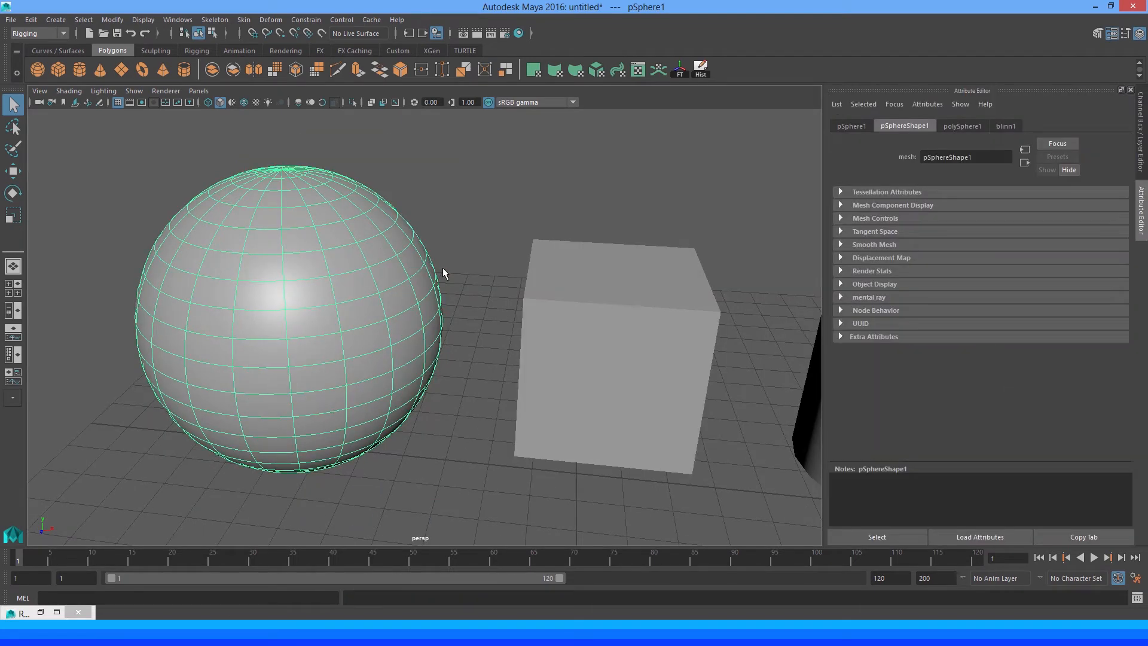
right_click(300, 289)
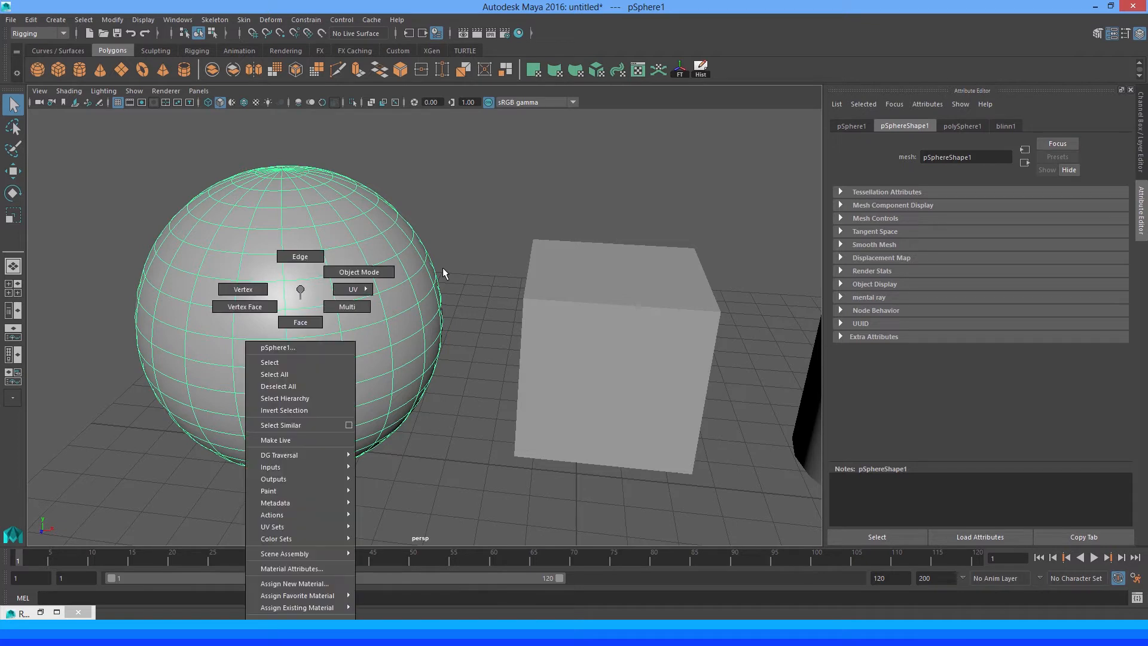
left_click(291, 568)
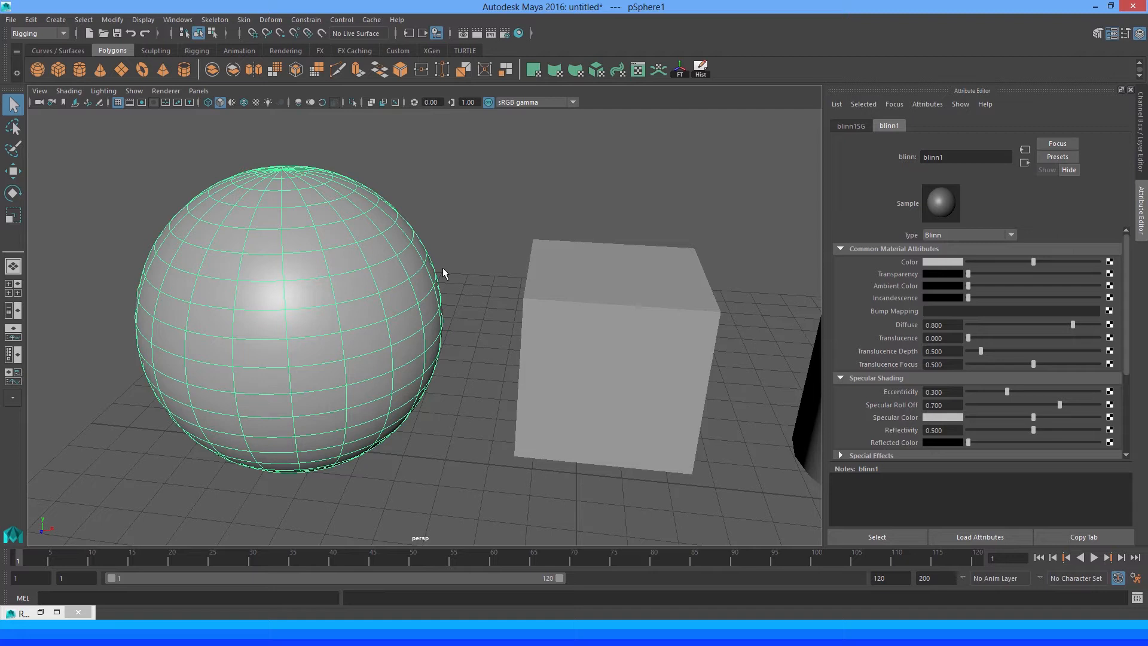
mouse_move(1033, 261)
left_mouse_down()
mouse_move(1079, 261)
mouse_move(995, 261)
mouse_move(1097, 261)
mouse_move(971, 262)
mouse_move(1037, 261)
left_mouse_up()
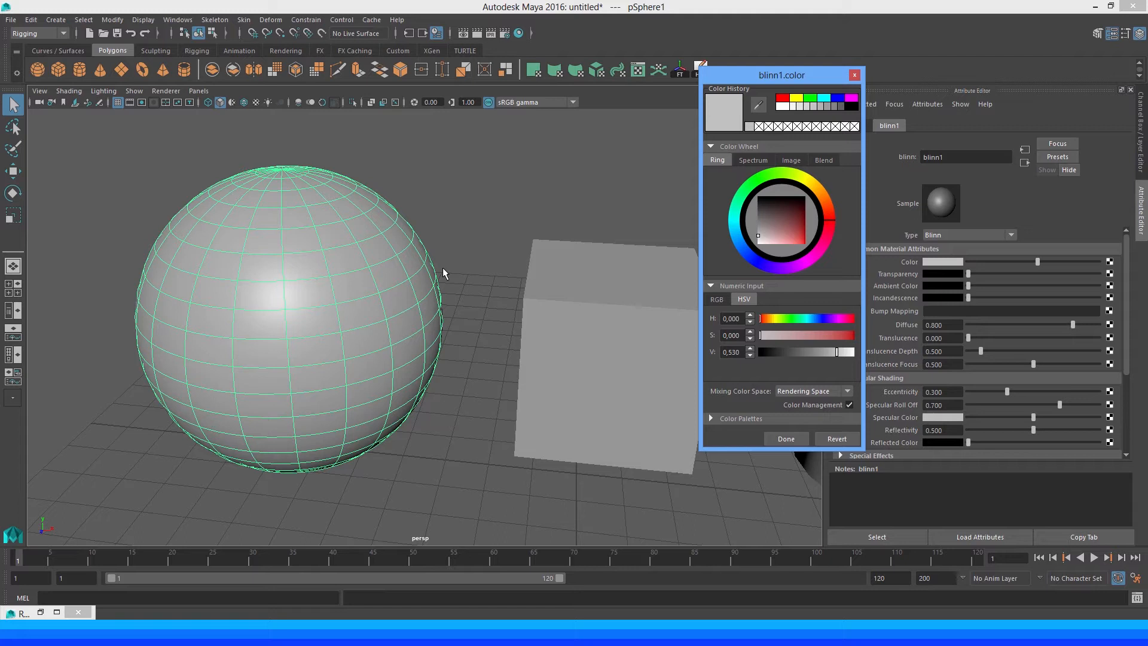
mouse_move(836, 352)
left_mouse_down()
mouse_move(853, 352)
mouse_move(774, 352)
mouse_move(845, 352)
left_mouse_up()
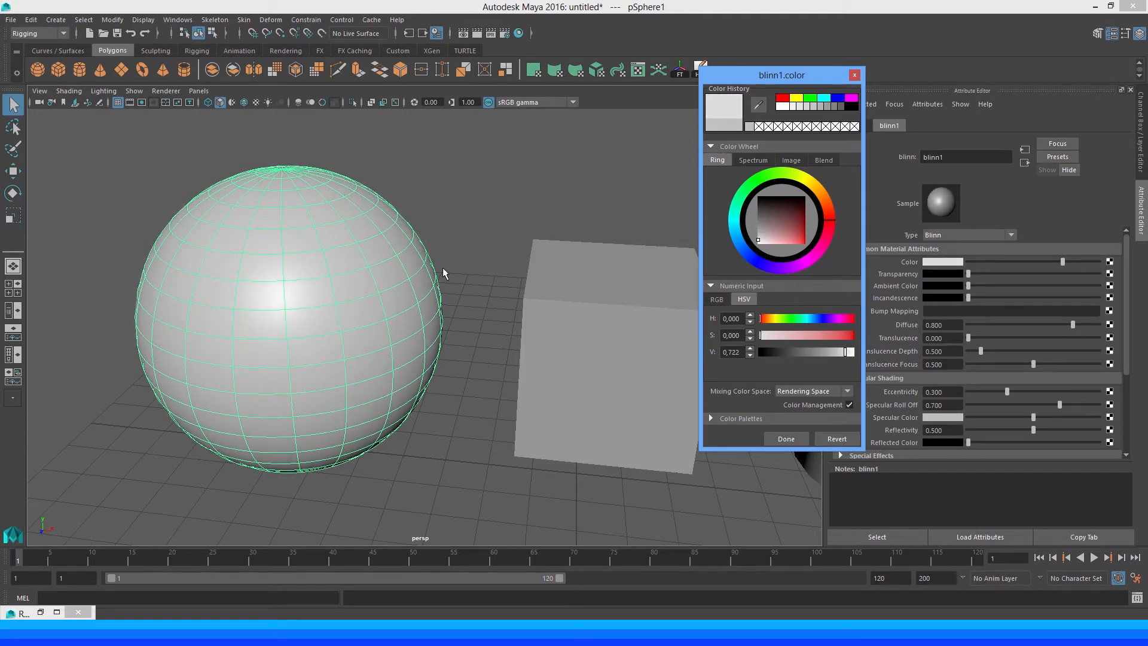
left_click_drag(759, 318, 810, 318)
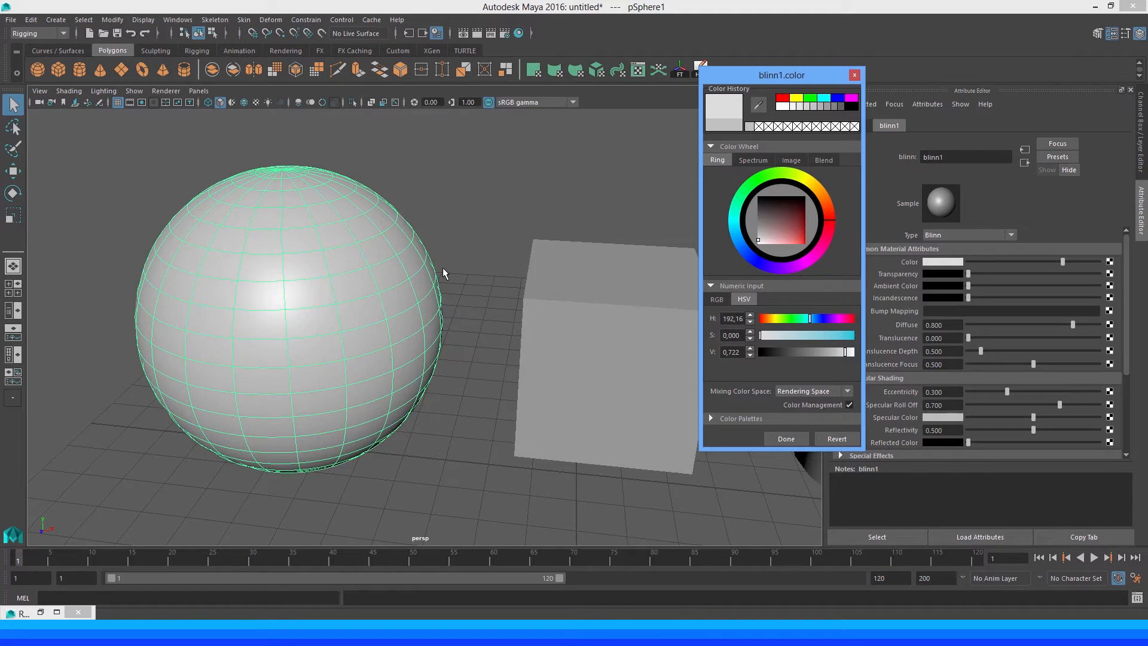
mouse_move(761, 335)
left_mouse_down()
mouse_move(853, 336)
mouse_move(760, 335)
mouse_move(838, 335)
left_mouse_up()
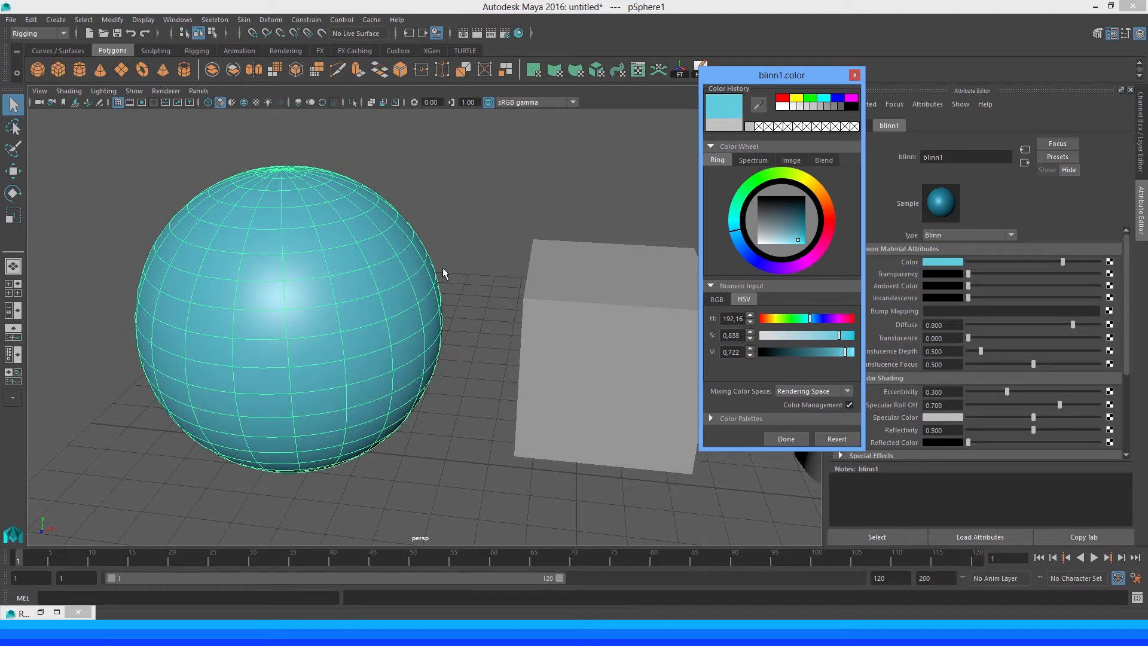
mouse_move(845, 352)
left_mouse_down()
mouse_move(774, 352)
mouse_move(853, 352)
left_mouse_up()
left_click_drag(810, 318, 845, 352)
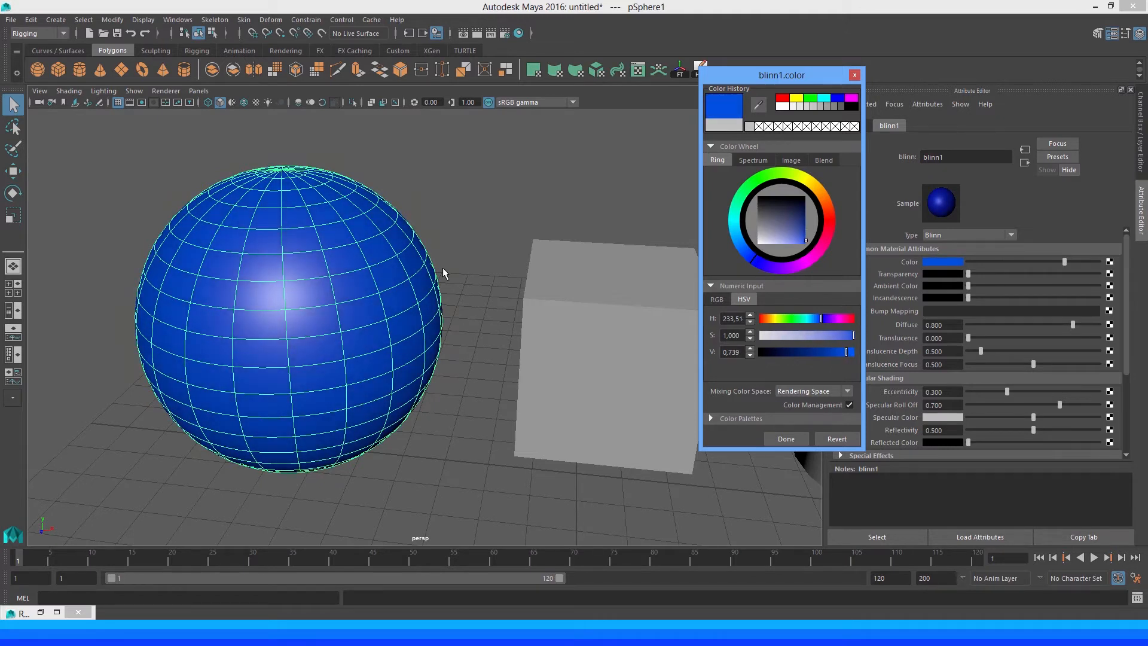
Try raising the red value of the blinn1 color to about 0.108 in RGB mode, undo it, and return to HSV
left_click(716, 298)
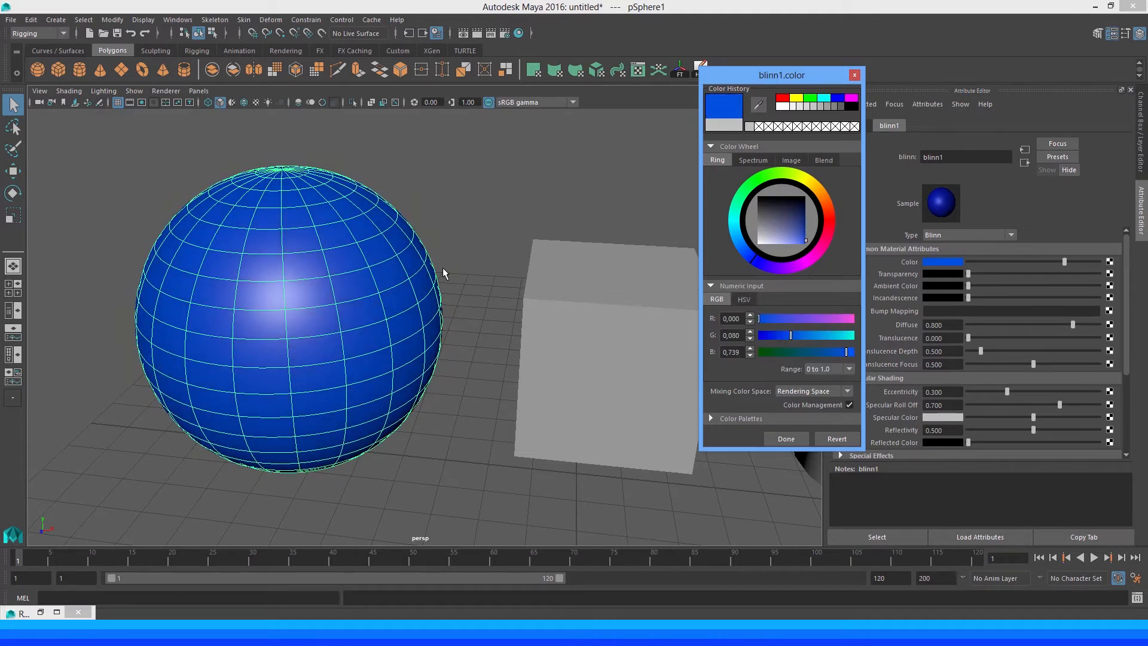
left_click_drag(759, 318, 843, 319)
key("ctrl+z")
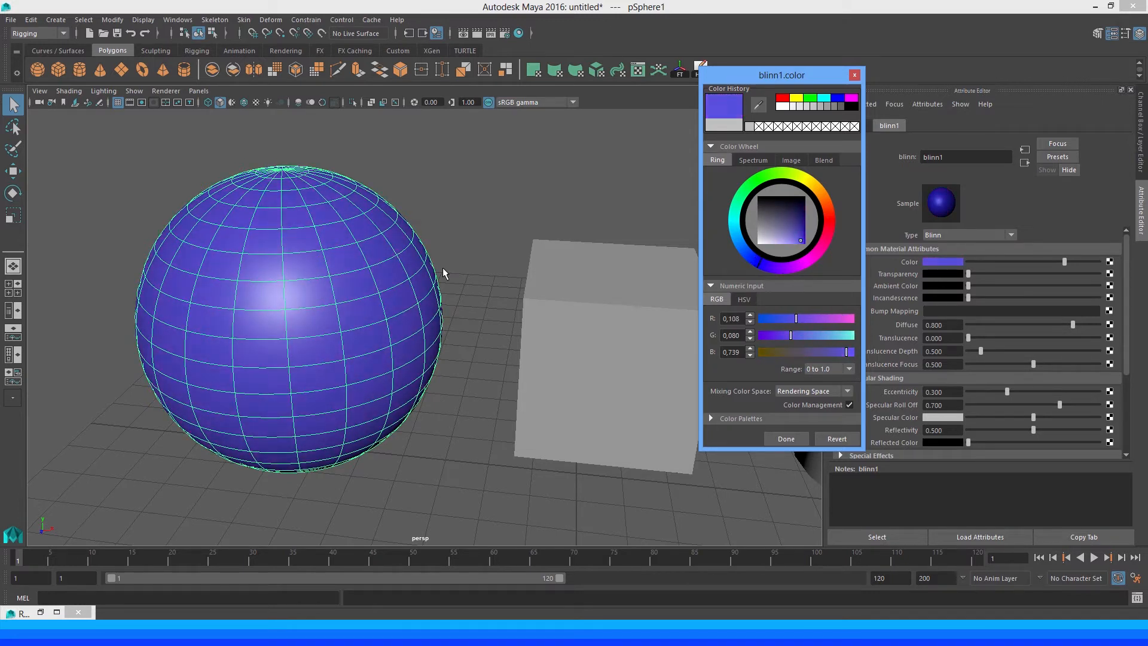
key("shift+z")
key("ctrl+z")
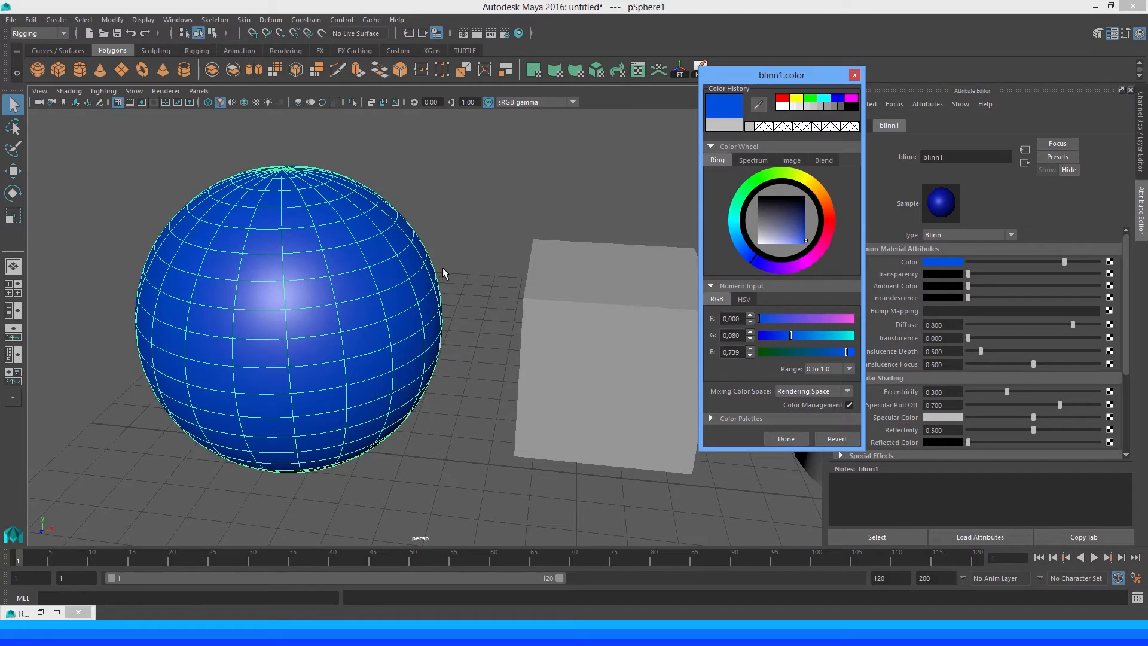
left_click(744, 298)
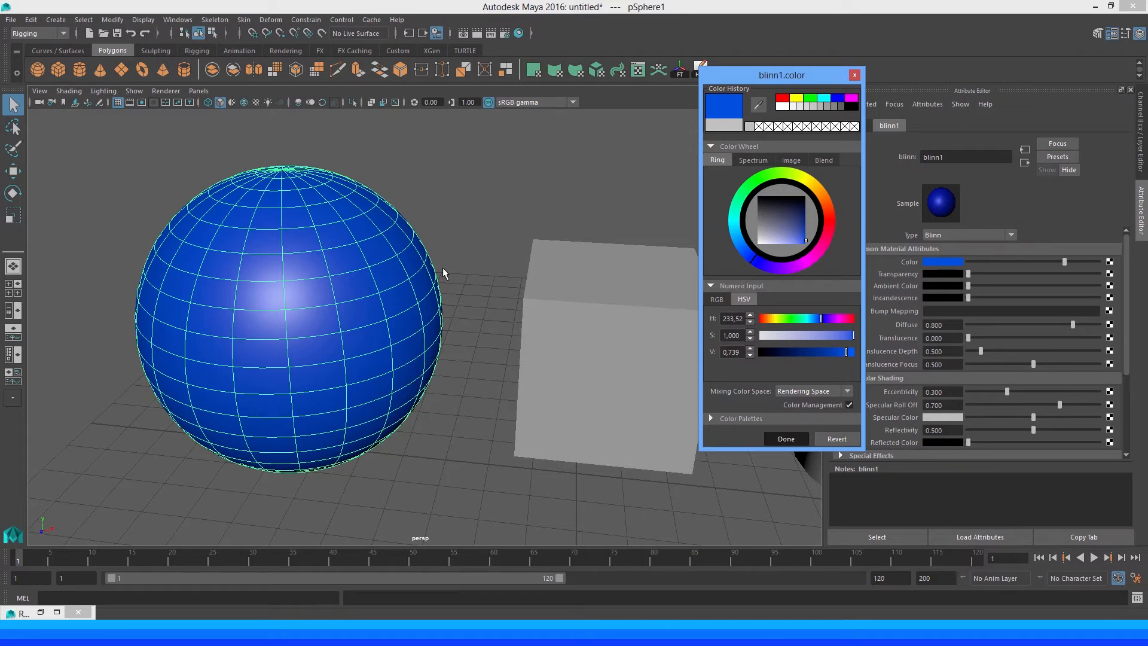
Accept the sphere's blue color, render the scene with mental ray, and minimize the Render View
key("Return")
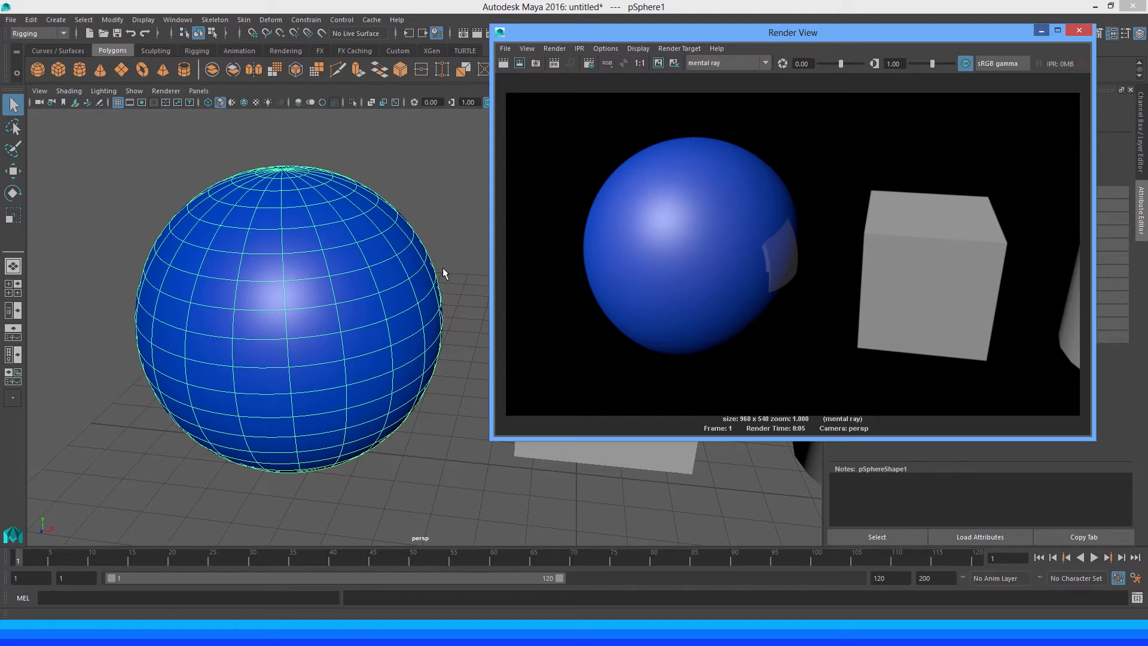
left_click(1041, 31)
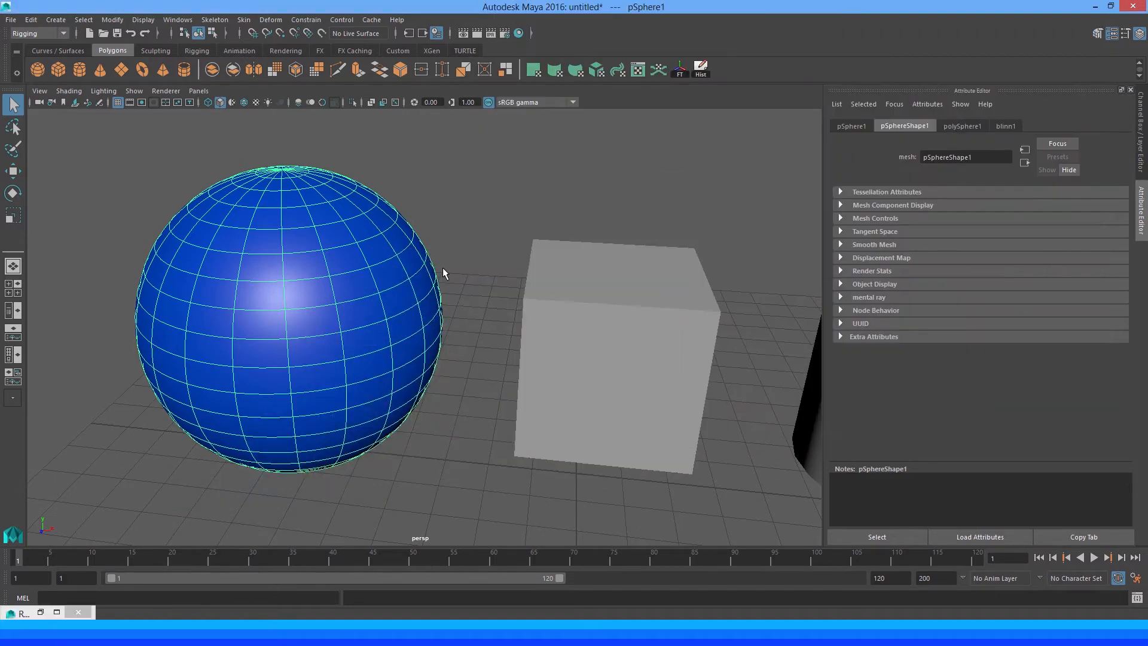
Set the cube's lambert2 color to green, HSV 120, 0.923, 0.284, render the scene with mental ray, and minimize the Render View
key("ctrl+z")
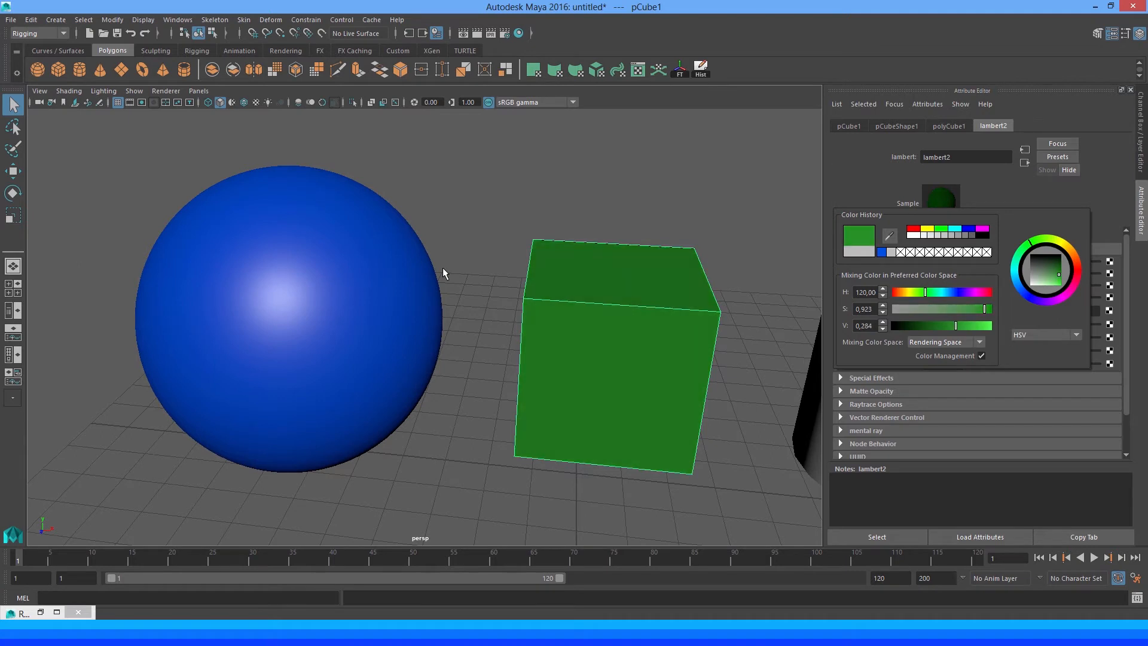
left_click(477, 33)
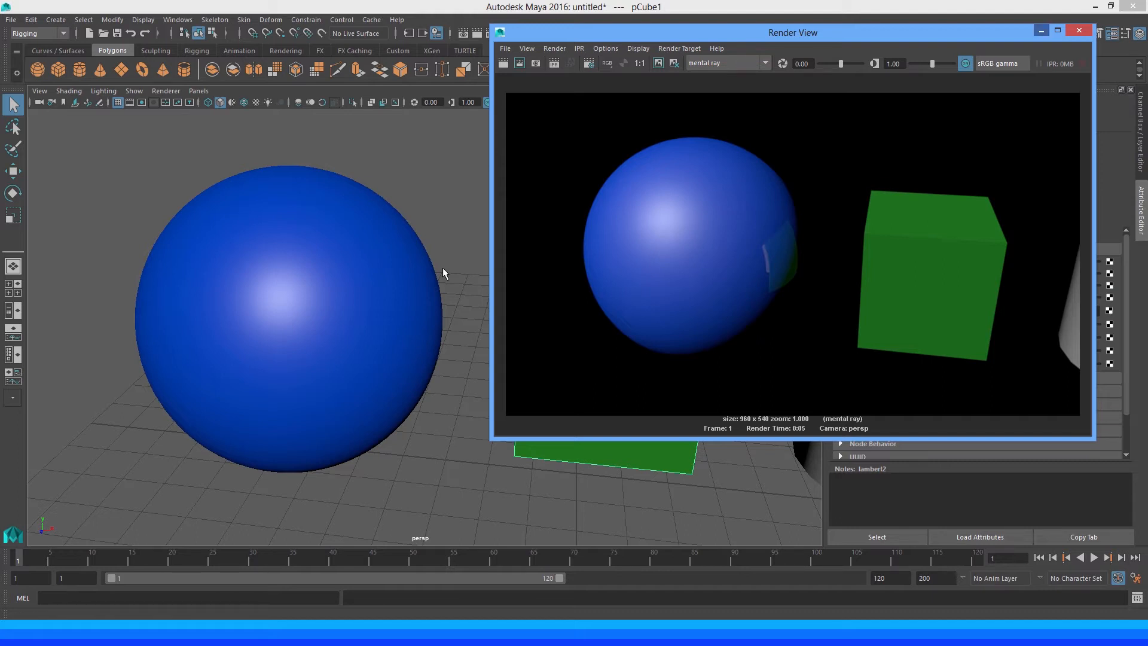
left_click(1040, 31)
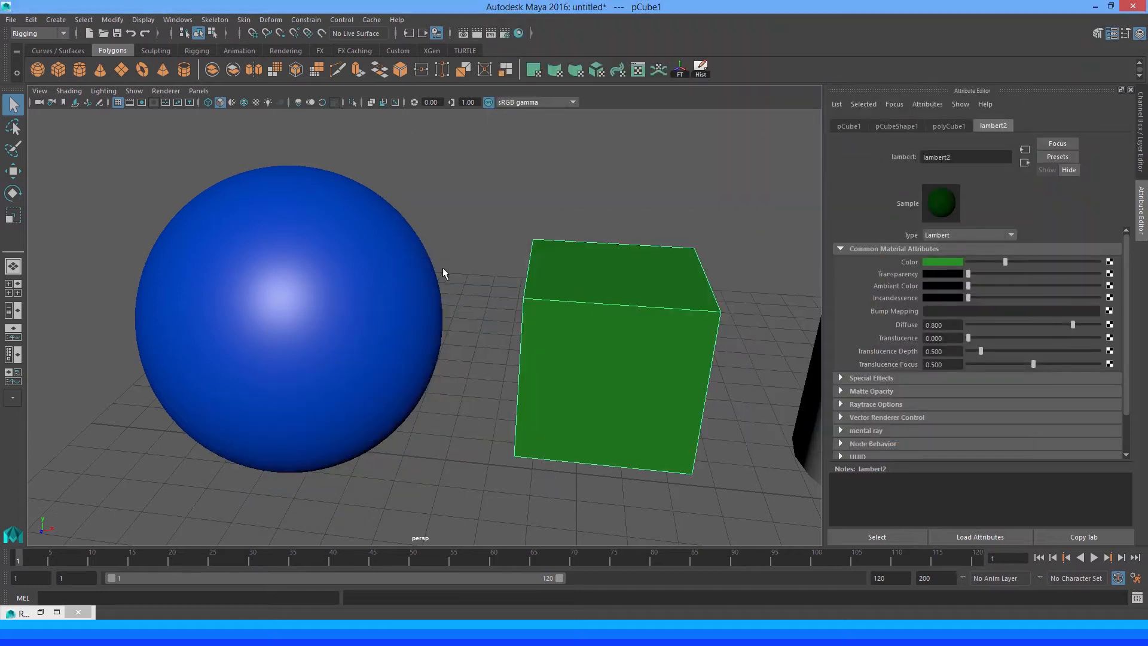
Raise the transparency of the sphere's blinn1 material to light grey, render the scene, and minimize the Render View
left_click(443, 273)
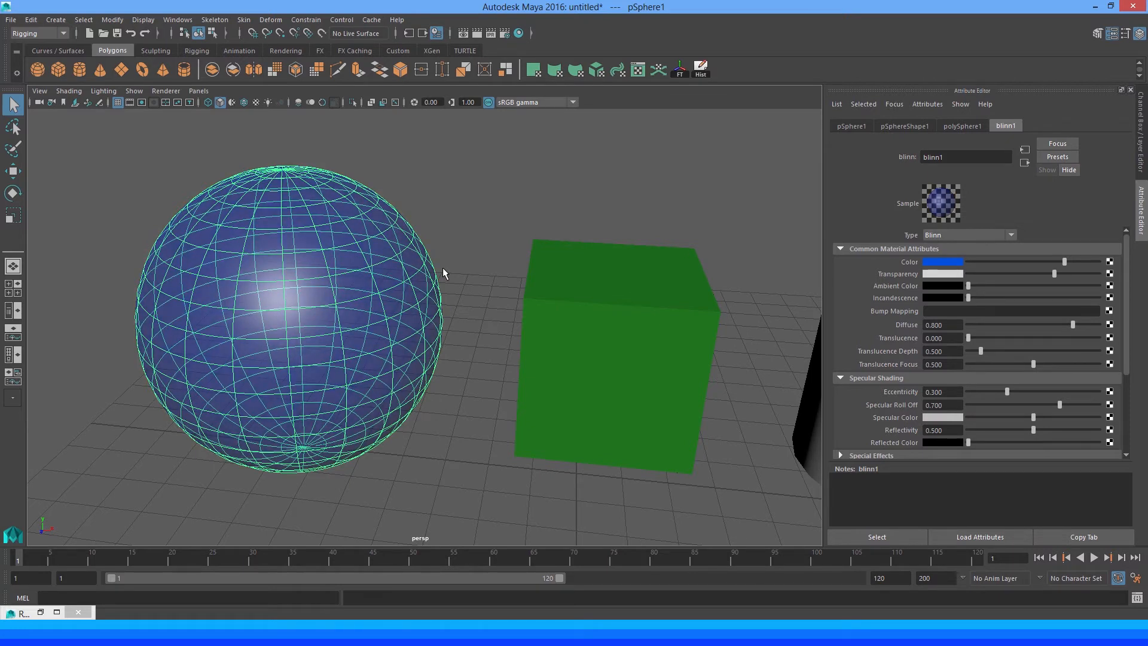
left_click(443, 272)
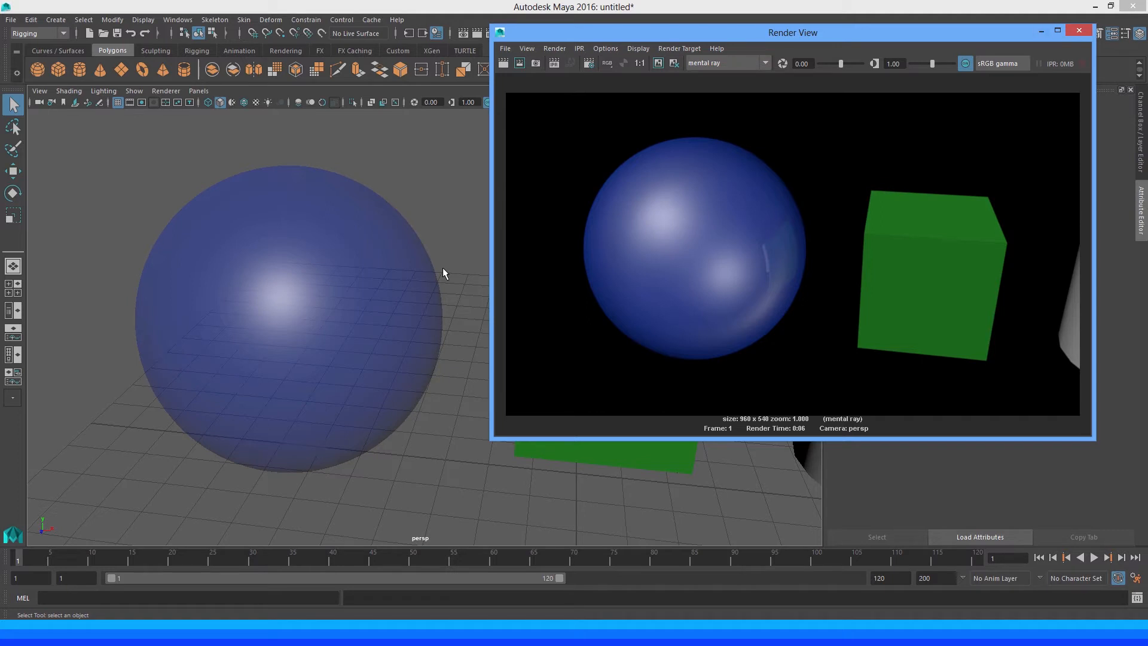
left_click(443, 273)
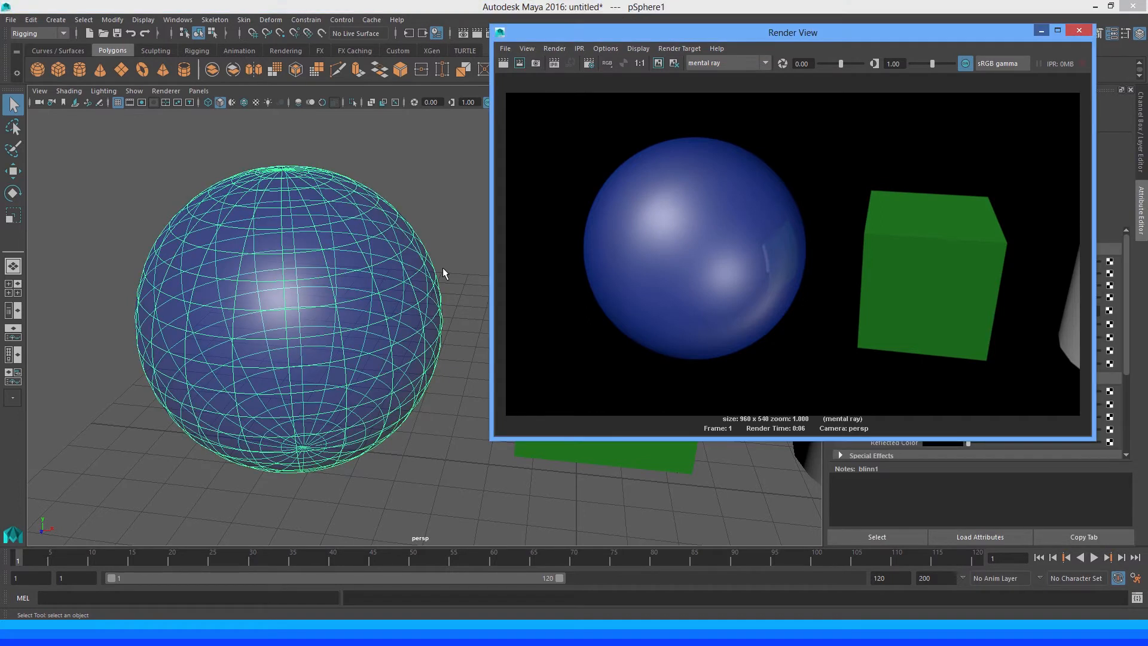
key("super+Down")
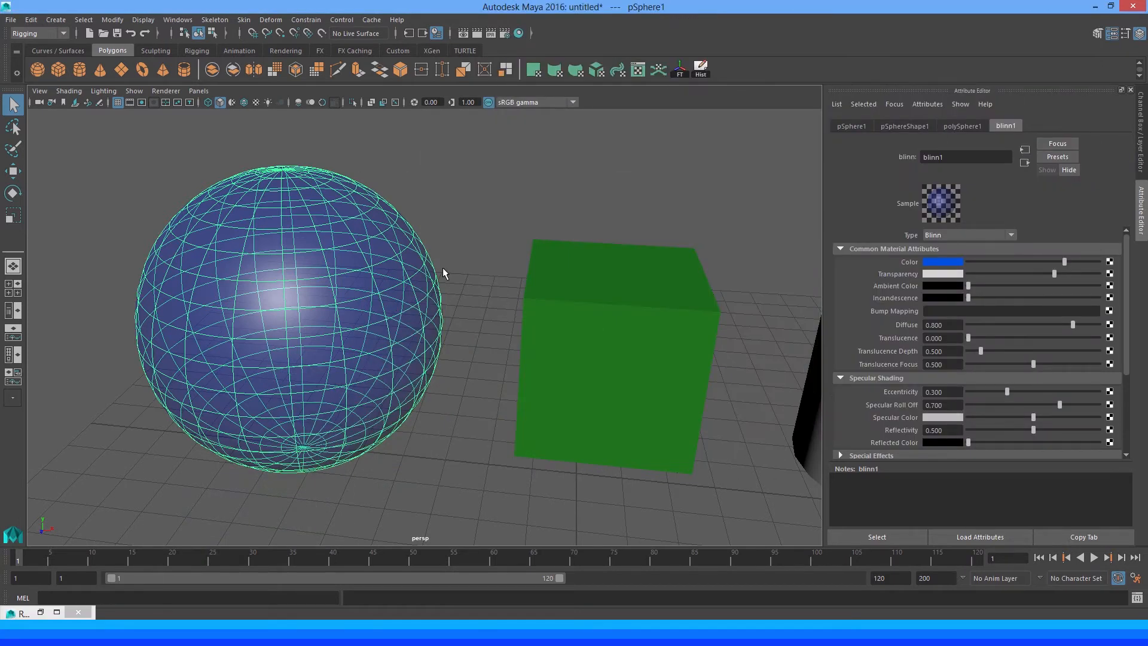
Increase the blinn1 transparency to nearly white, deselect the sphere, render the scene, and minimize the Render View
left_click_drag(1053, 273, 1087, 273)
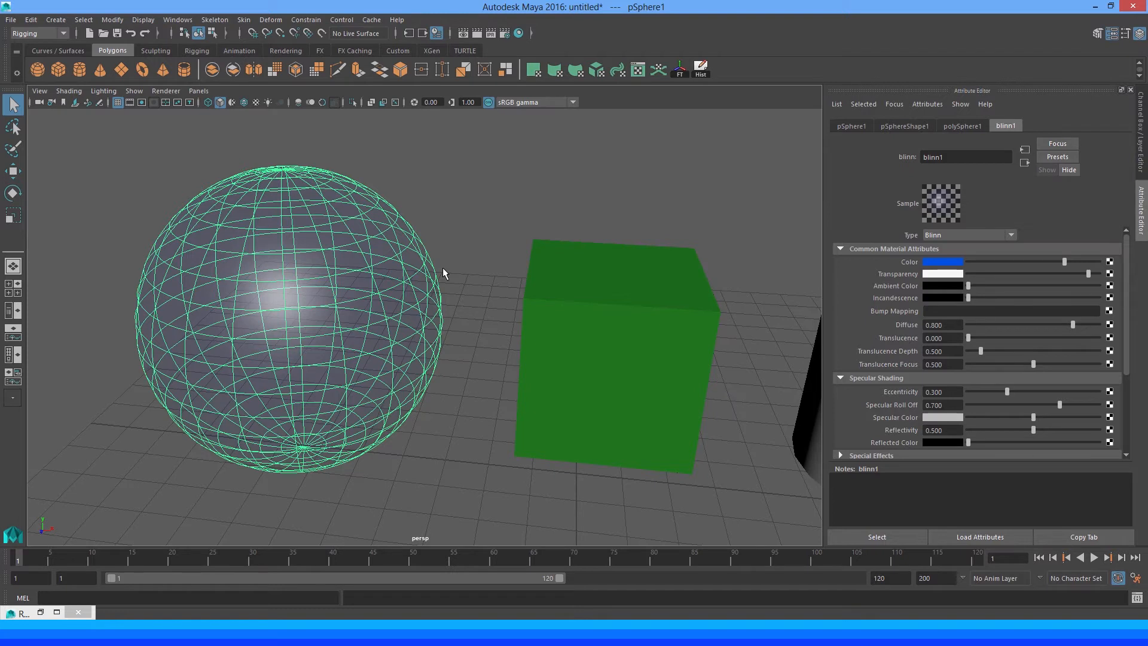
left_click(442, 273)
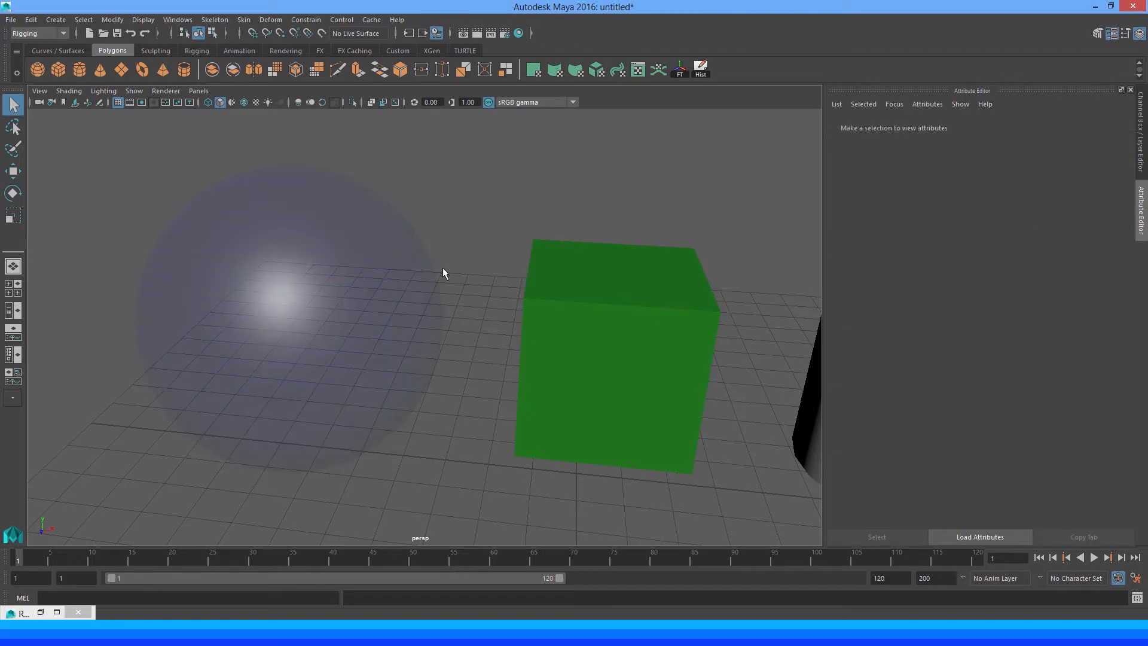
left_click(476, 32)
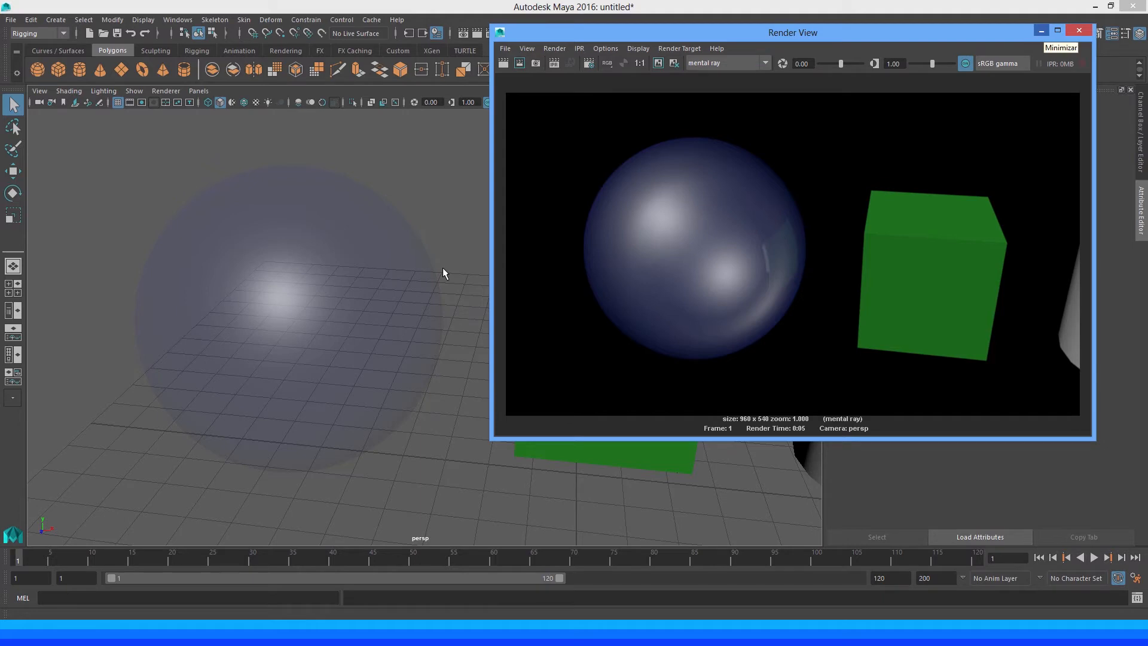
left_click(1041, 30)
Reset the sphere's blinn1 transparency to black, render the scene, and keep the rendered image before minimizing the Render View
left_click(359, 287)
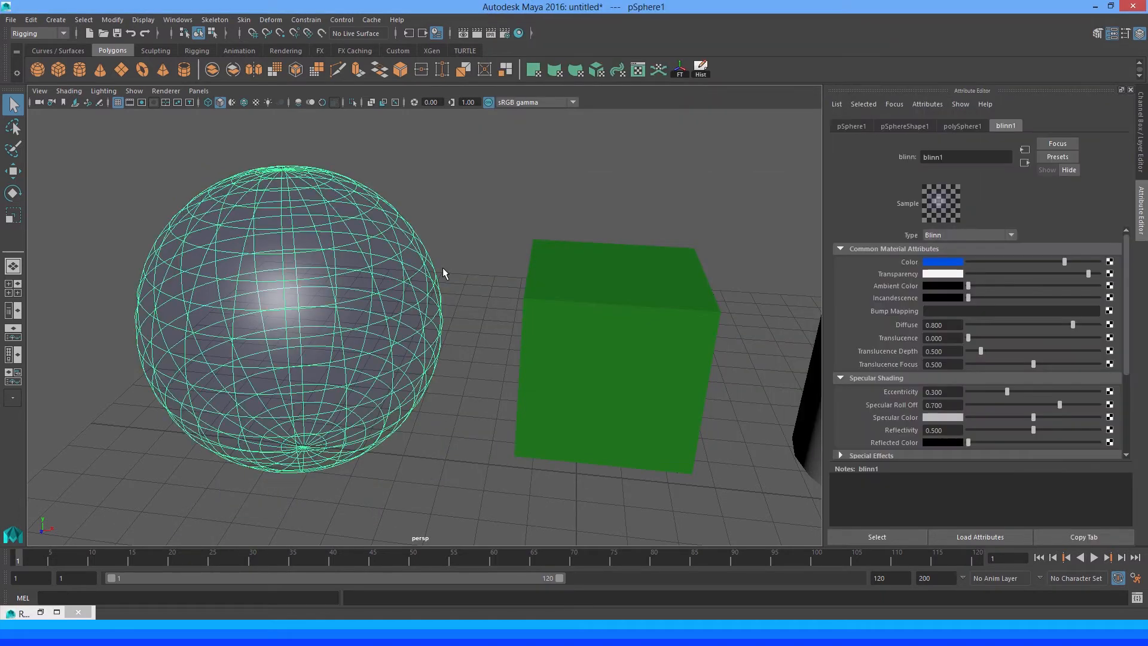
left_click_drag(1088, 274, 968, 273)
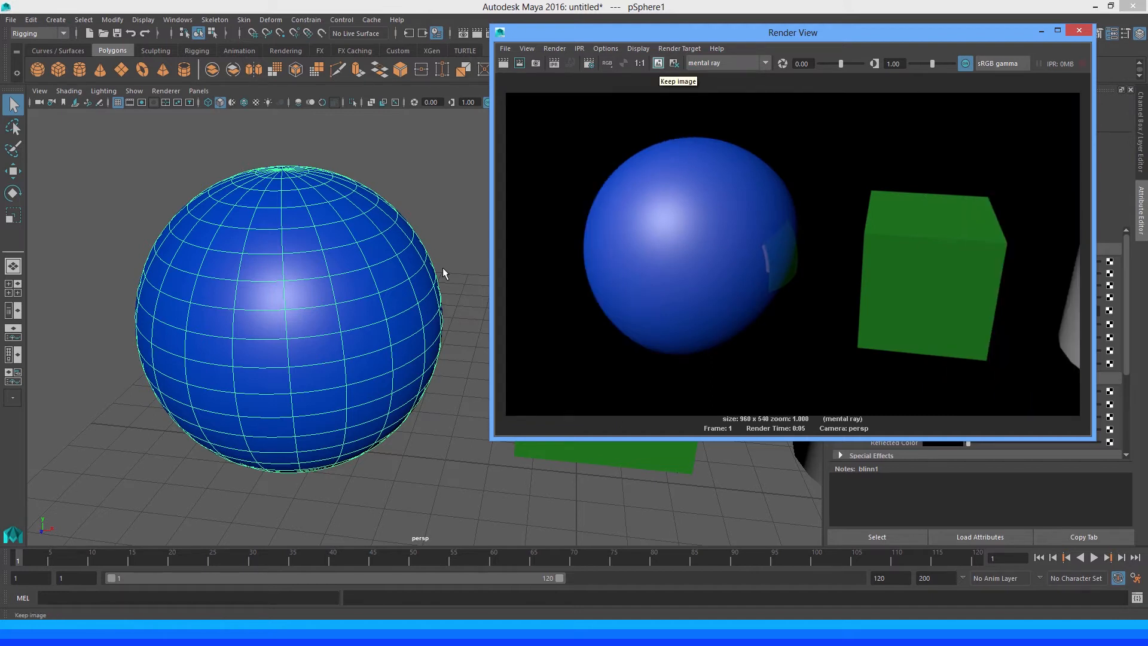
left_click(658, 63)
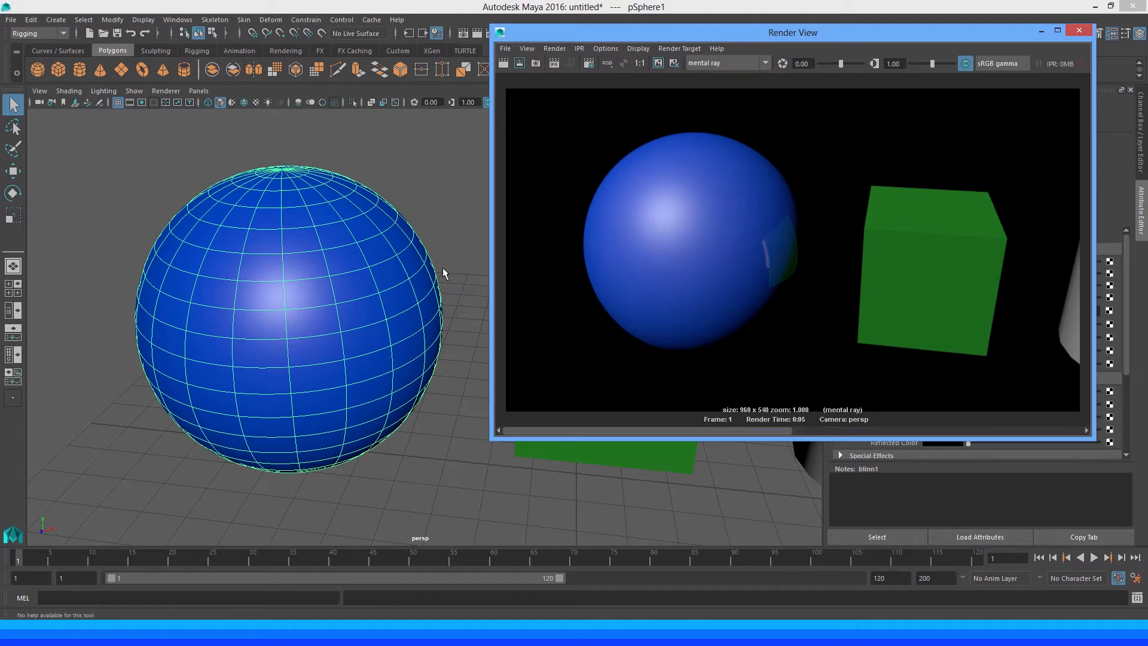
left_click(1040, 30)
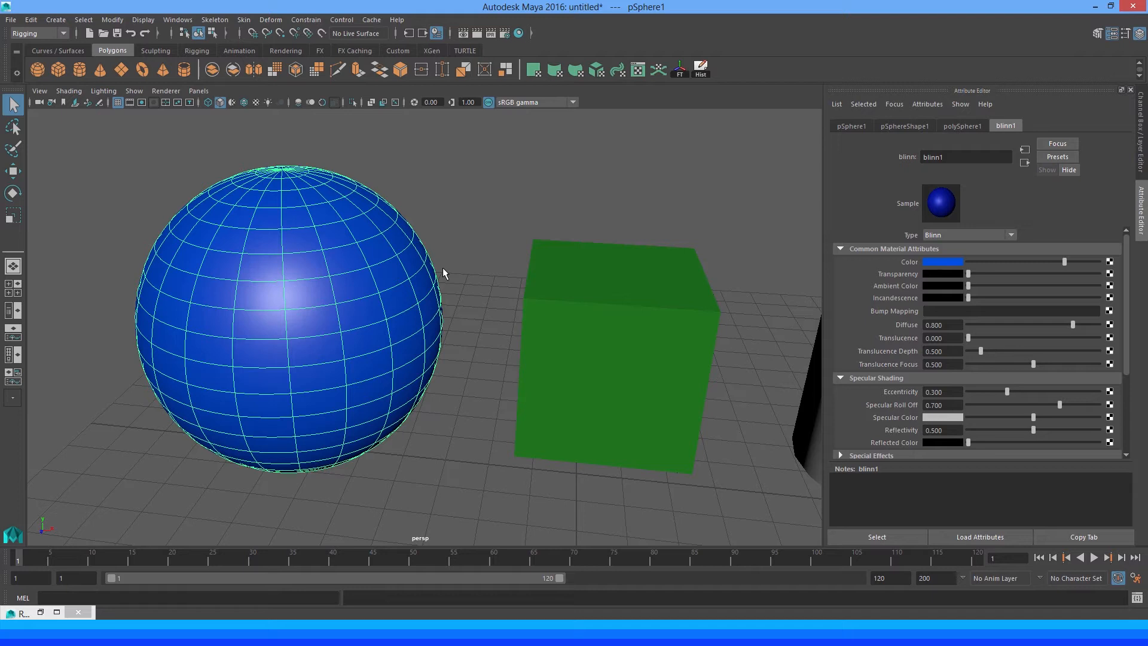
Raise the blinn1 ambient color to full white, check the sphere unselected in the viewport, and reselect it
left_click_drag(967, 286, 1099, 285)
left_click(443, 273)
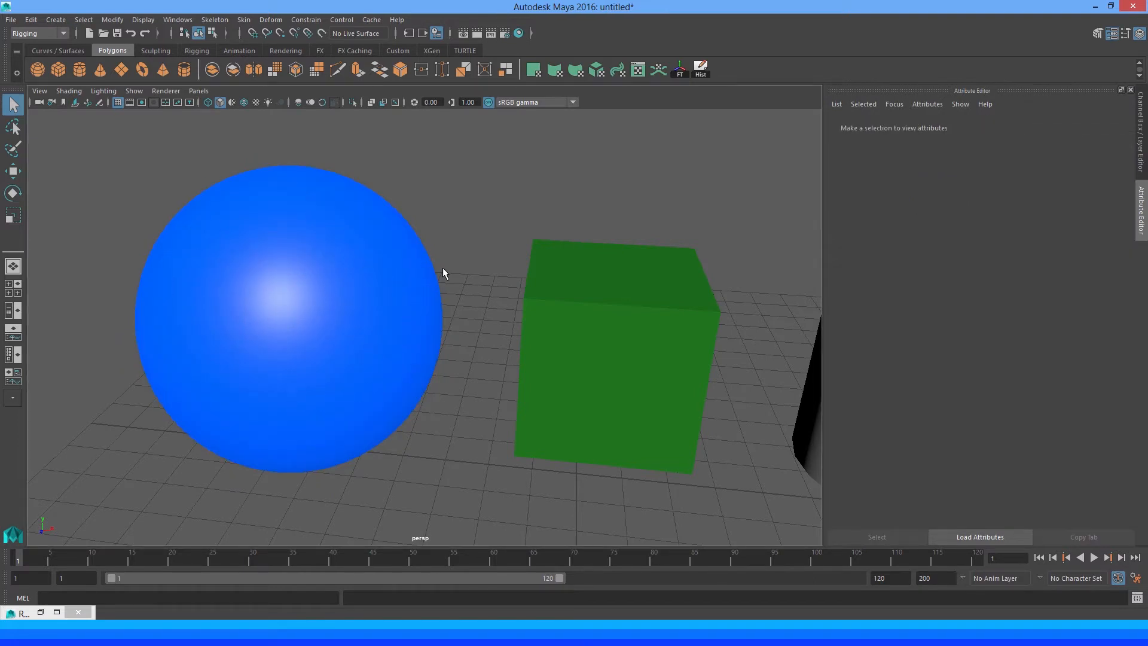
key("ctrl+z")
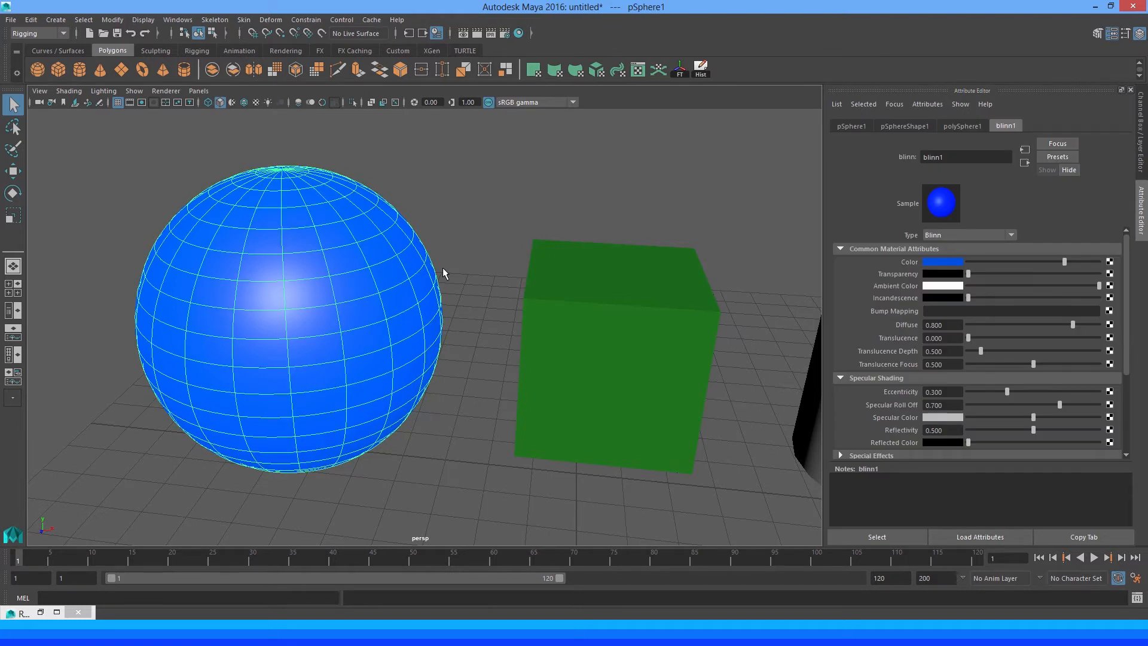
Lower the blinn1 ambient color to medium grey, render the scene with the sphere deselected, and minimize the Render View
left_click_drag(1098, 285, 1004, 285)
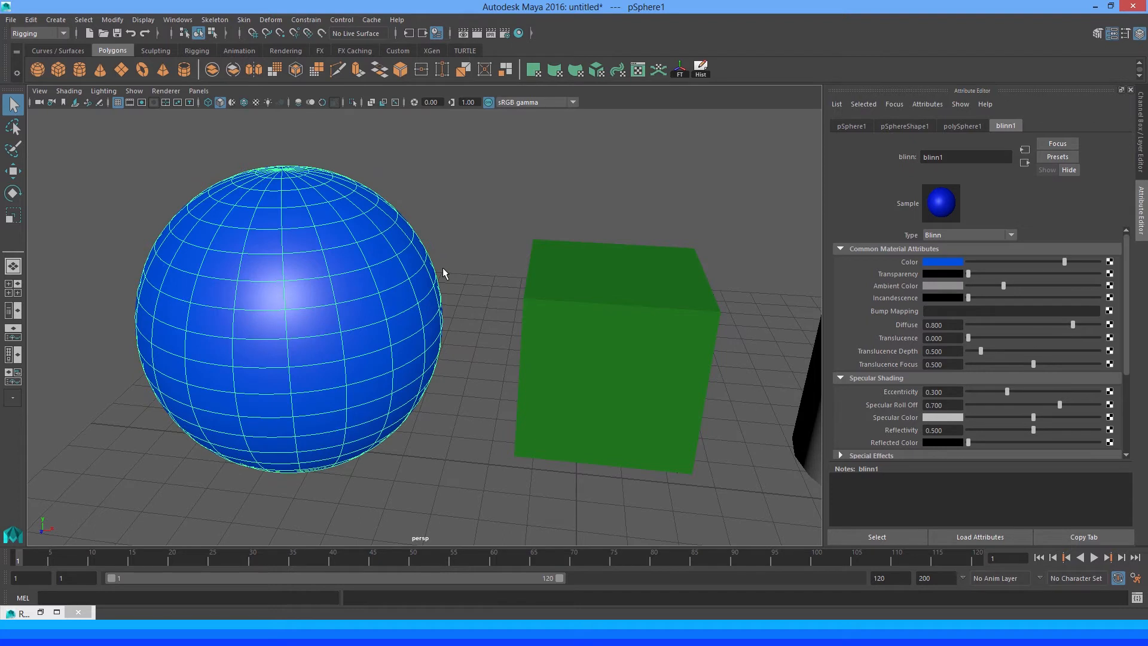
left_click(442, 273)
key("ctrl+r")
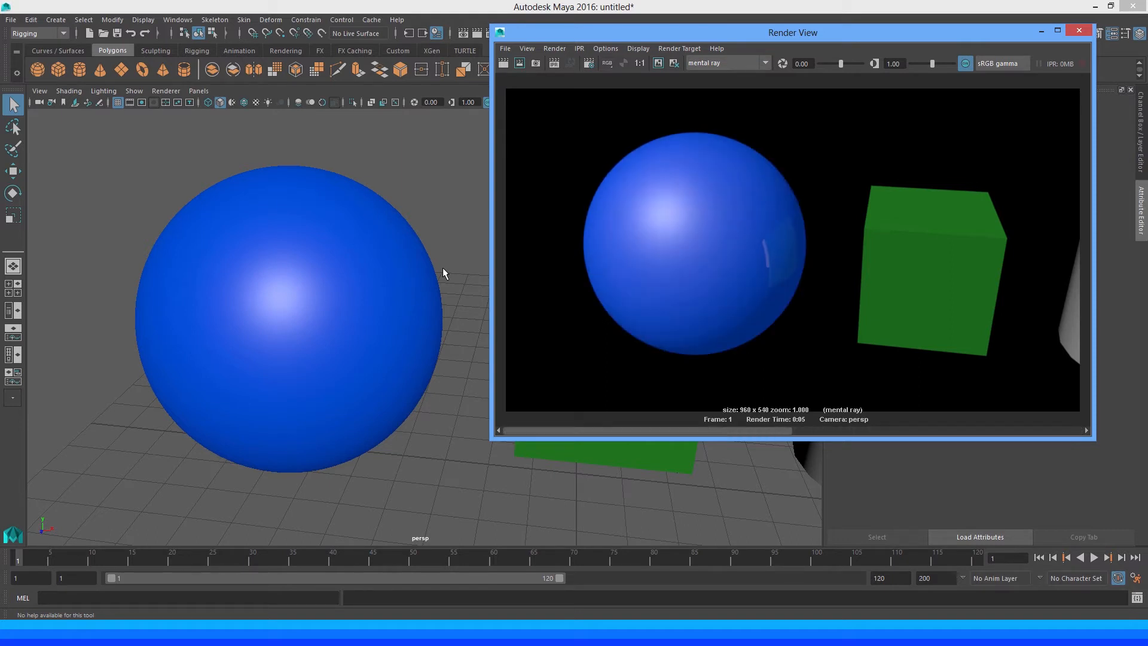
left_click(1040, 30)
Undo the last ambient color change on the sphere to restore full white, and render the scene again
left_click(383, 281)
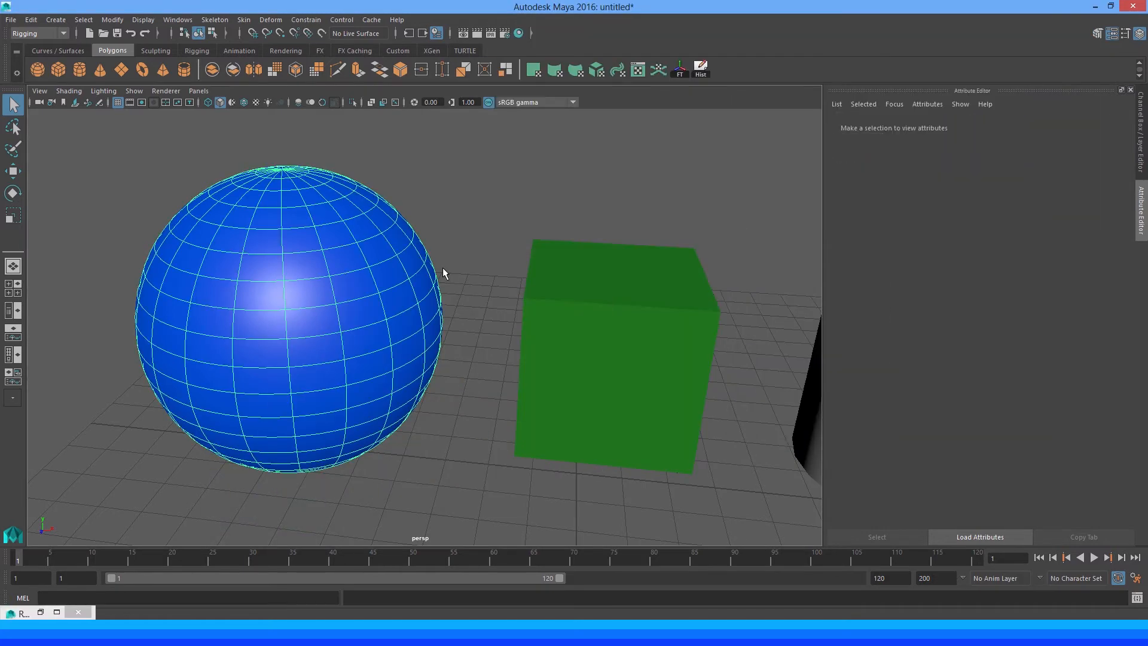
key("ctrl+z")
key("ctrl+z")
key("ctrl+z")
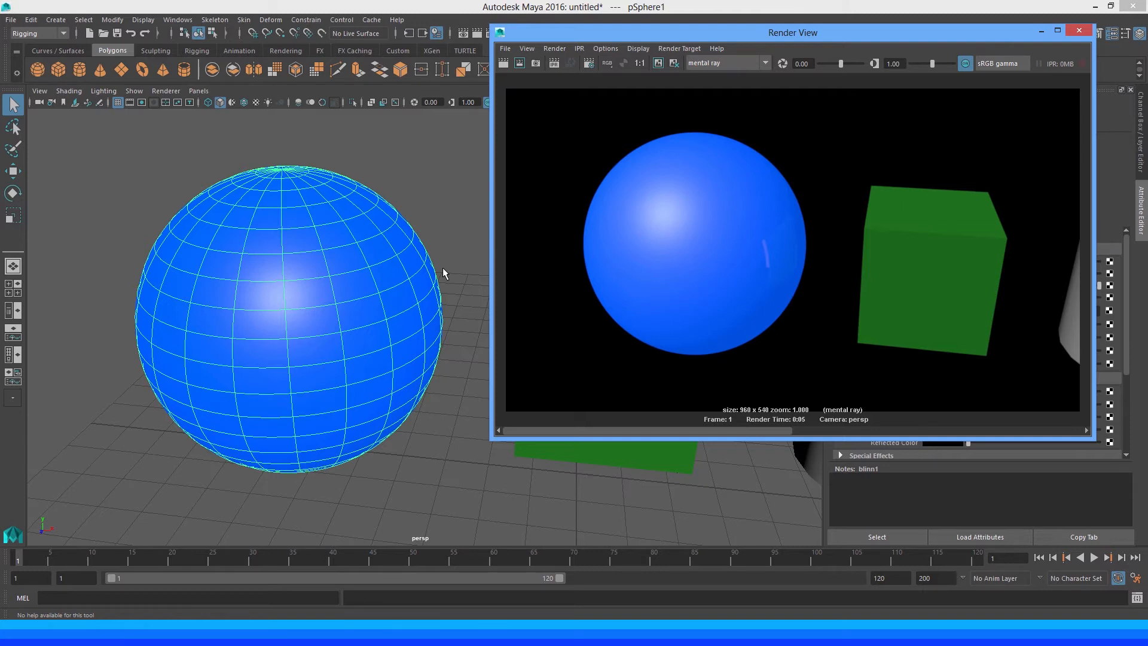
Compare the kept render with the render using white ambient color by switching between them, and minimize the Render View
key("Right")
key("Left")
key("Right")
key("Left")
key("Right")
key("Left")
key("Right")
key("Left")
key("super+Down")
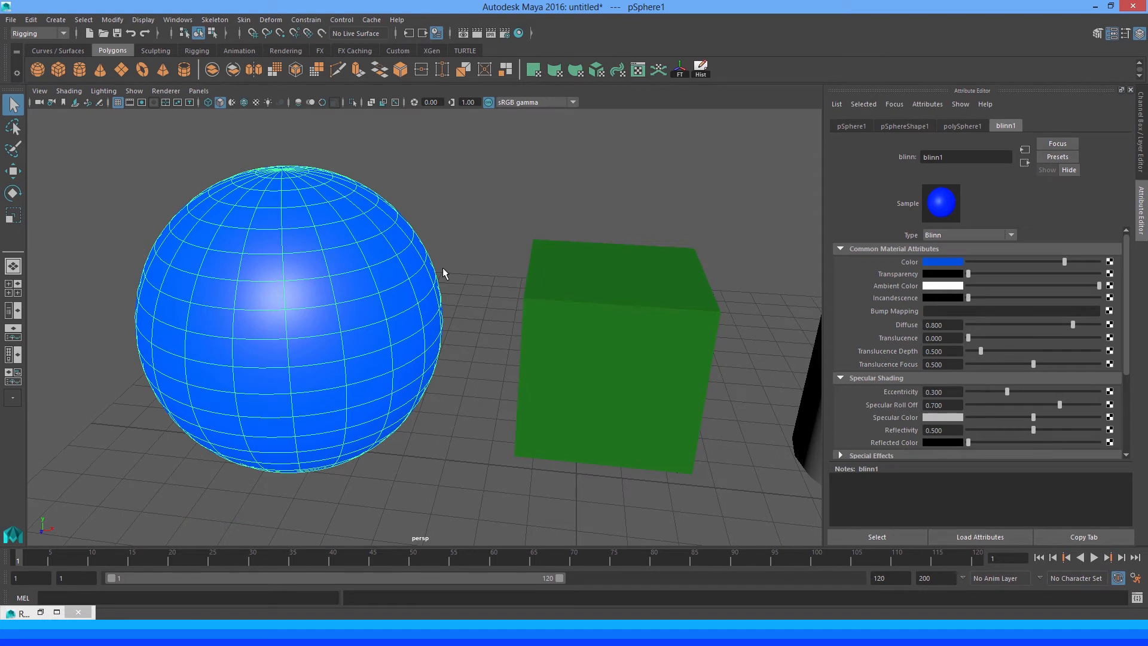
Reset the blinn1 ambient color to black, look at the kept render in the Render View, and minimize it
left_click_drag(1099, 286, 968, 285)
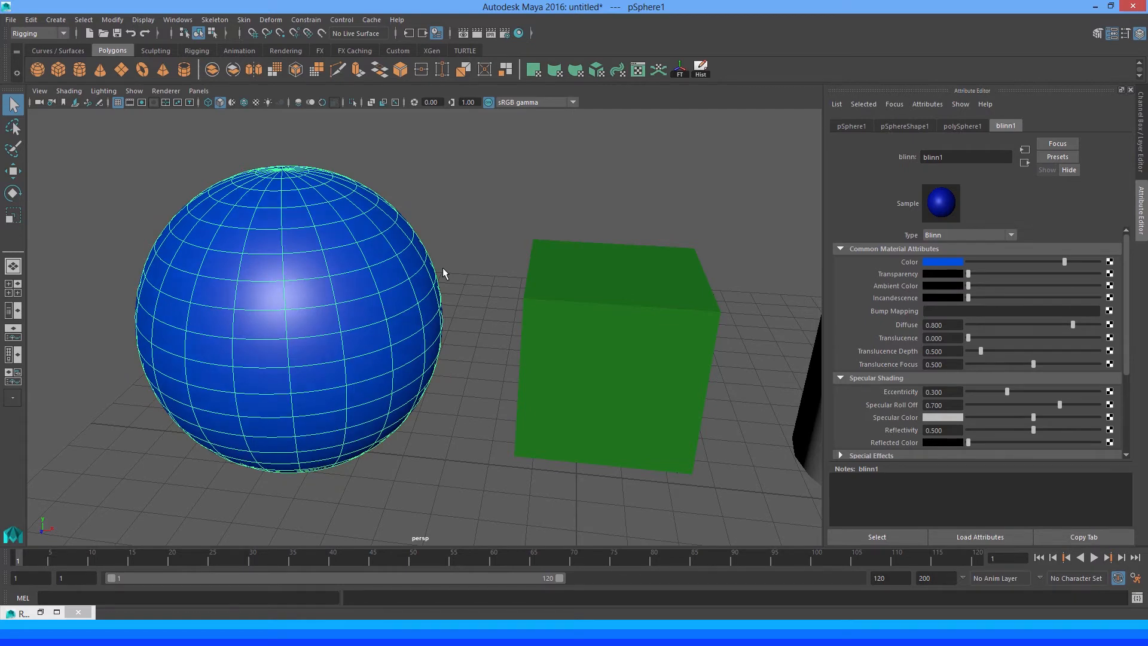
left_click(463, 33)
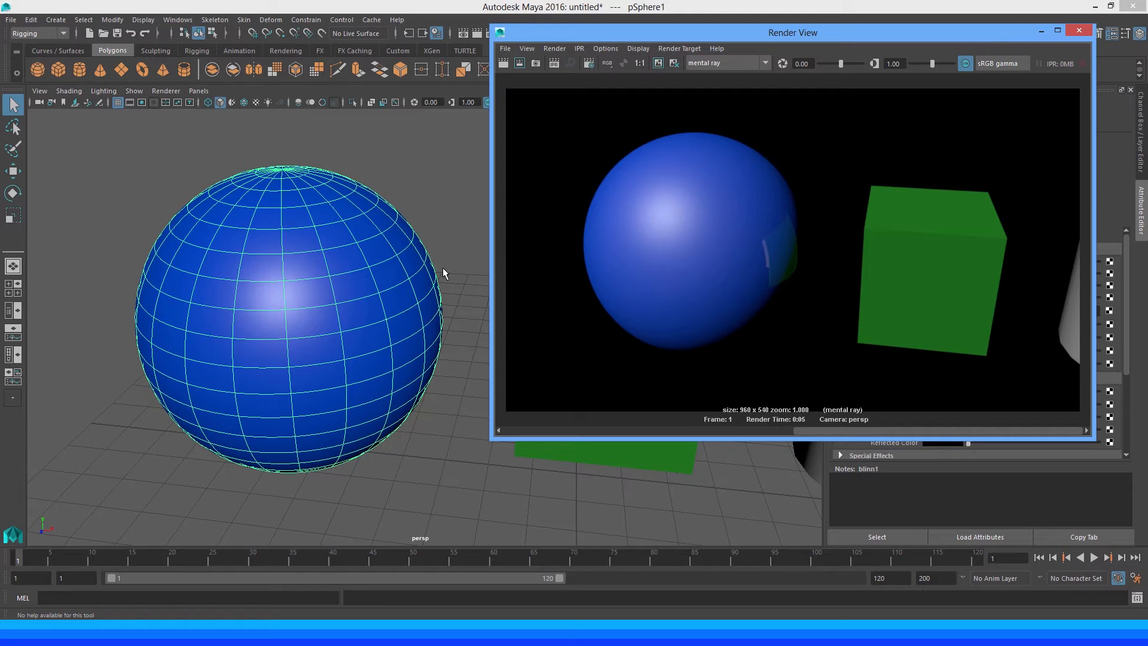
left_click(1040, 31)
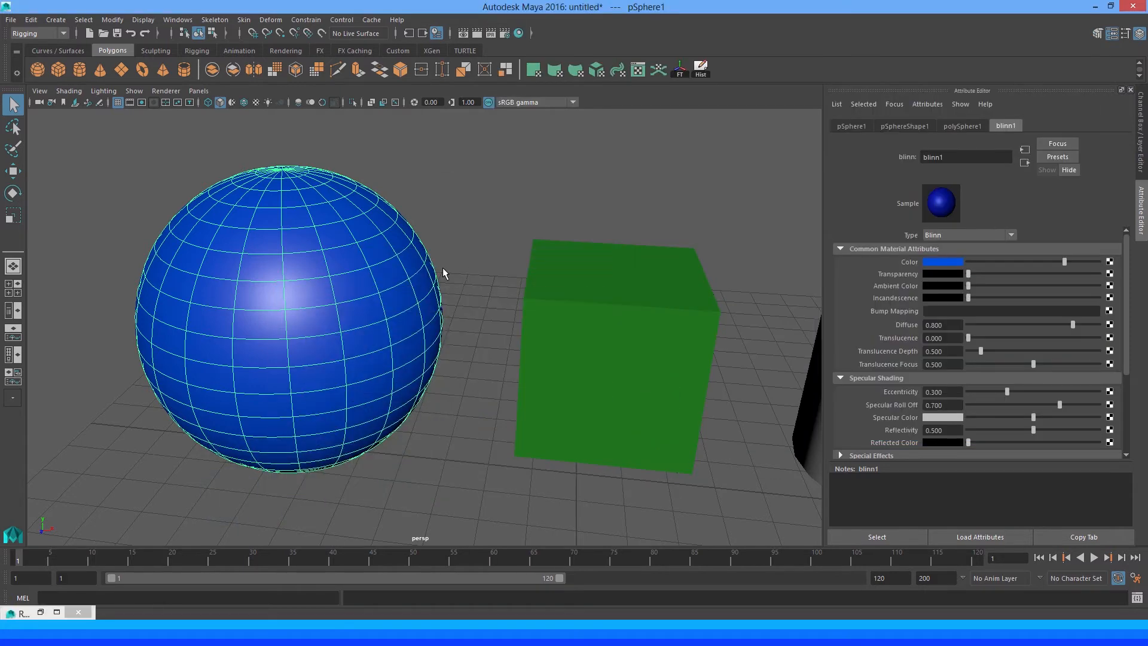
Set the blinn1 ambient color to a green with hue 120 and raise its brightness to a medium level
left_click(942, 298)
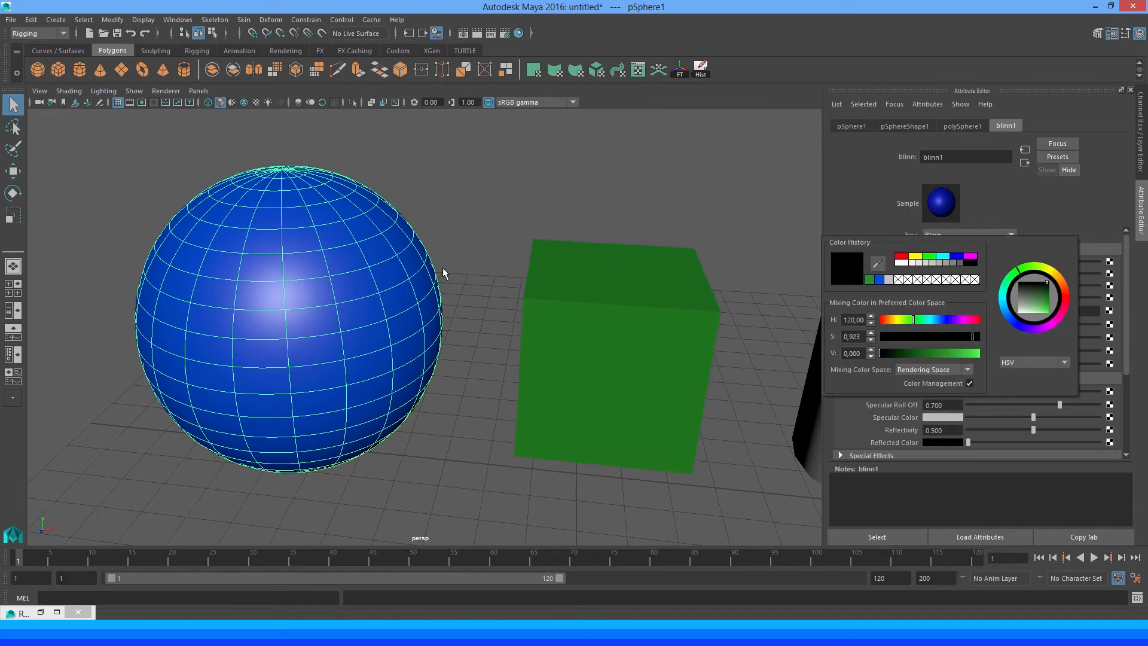
left_click_drag(879, 354, 899, 353)
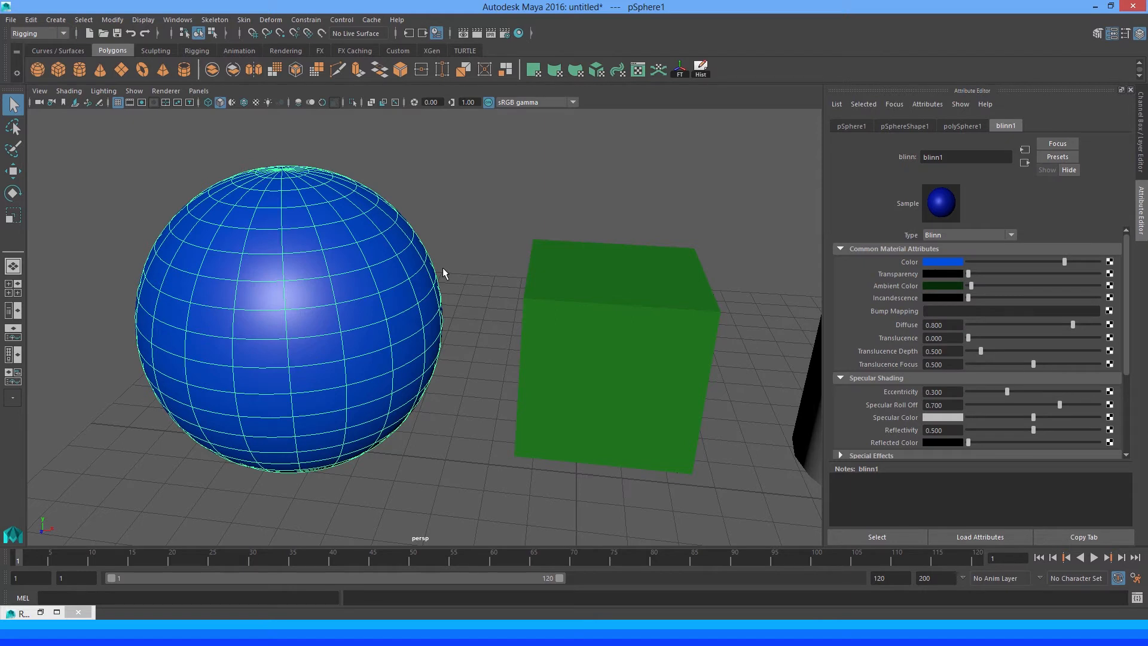
left_click_drag(971, 286, 995, 286)
left_click(941, 286)
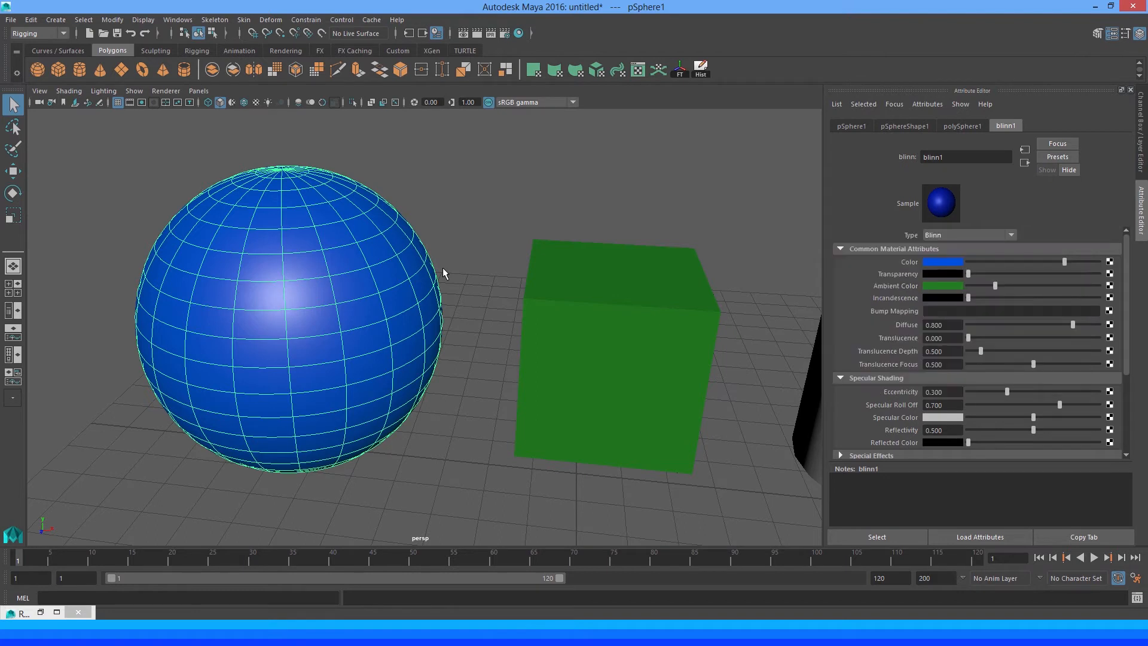
mouse_move(994, 286)
left_mouse_down()
mouse_move(1017, 285)
mouse_move(1000, 286)
left_mouse_up()
Render the scene with the sphere's green ambient color using mental ray, and minimize the Render View
left_click(464, 33)
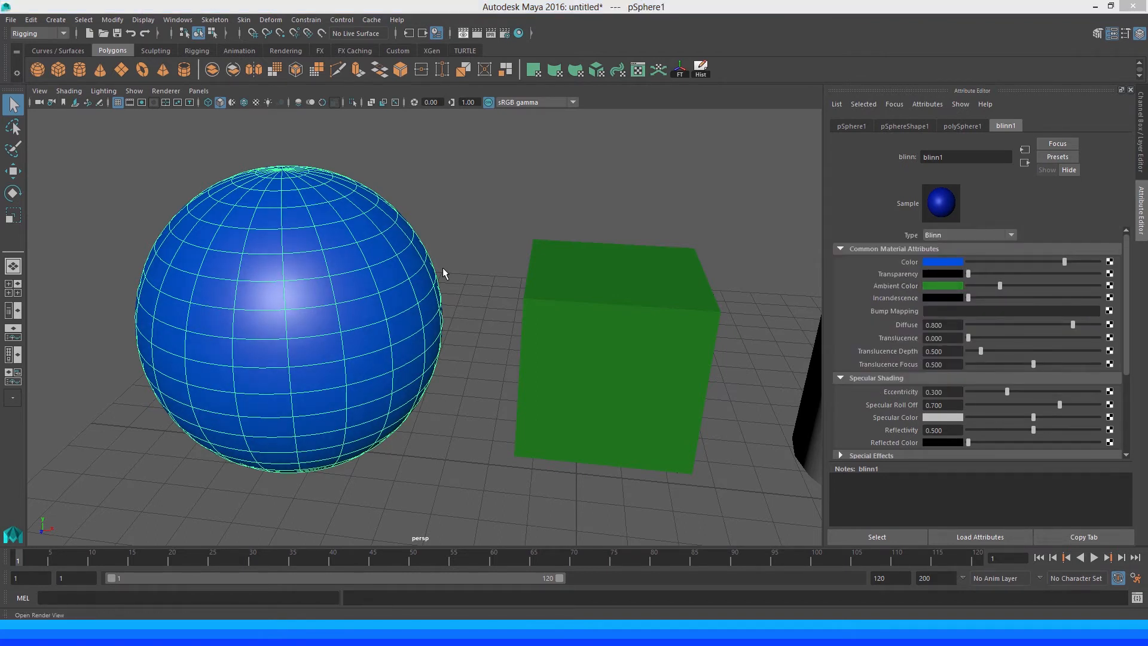
left_click(503, 63)
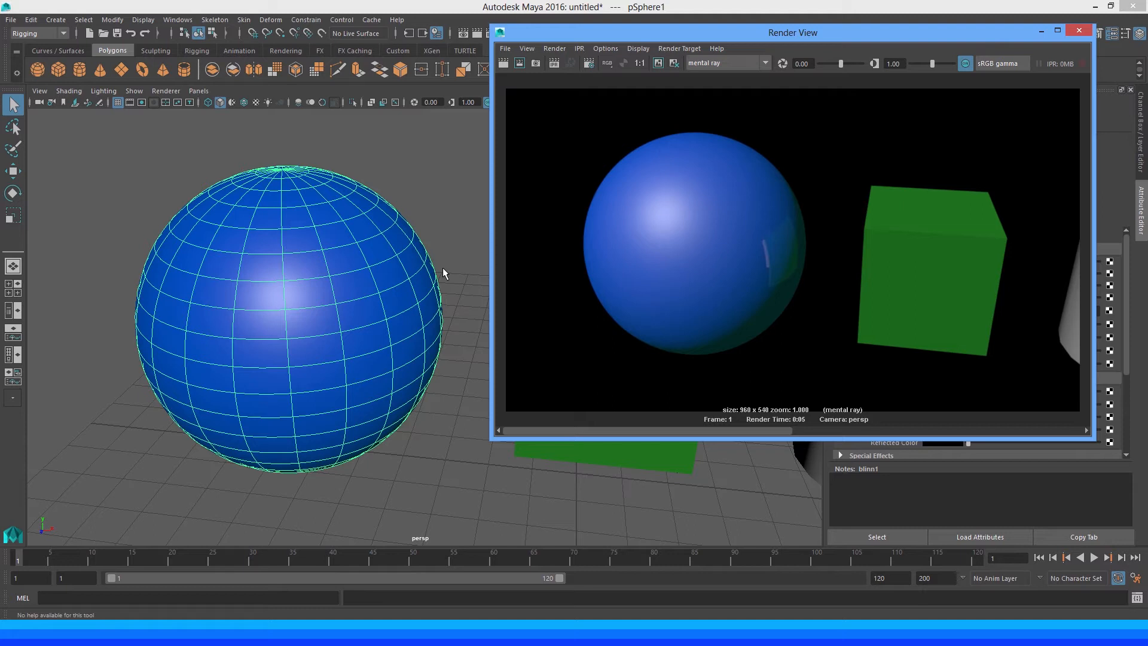
left_click(1041, 30)
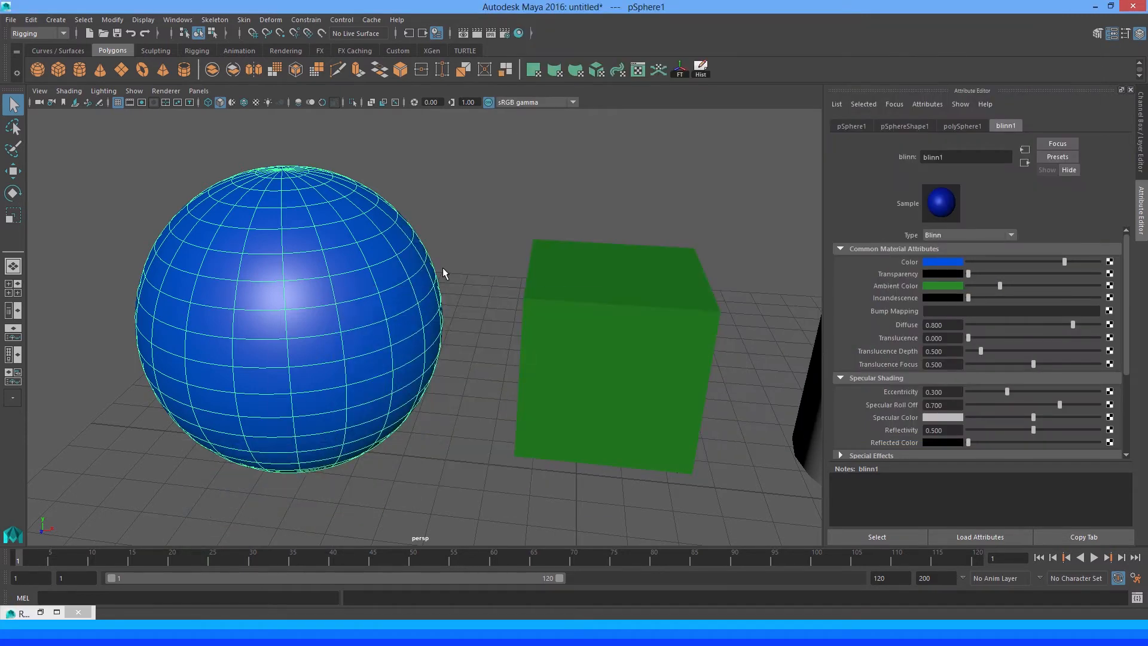
Reset the blinn1 ambient color to black and raise its incandescence to medium grey
left_click_drag(1000, 285, 990, 285)
left_click_drag(988, 285, 968, 285)
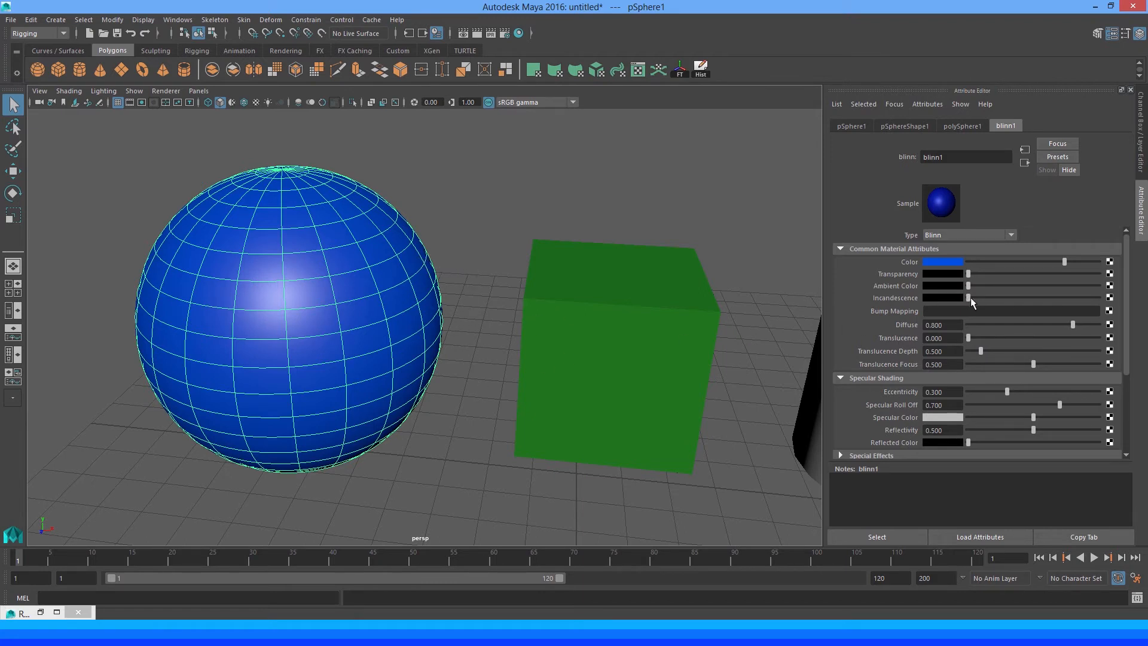
left_click_drag(968, 298, 1007, 294)
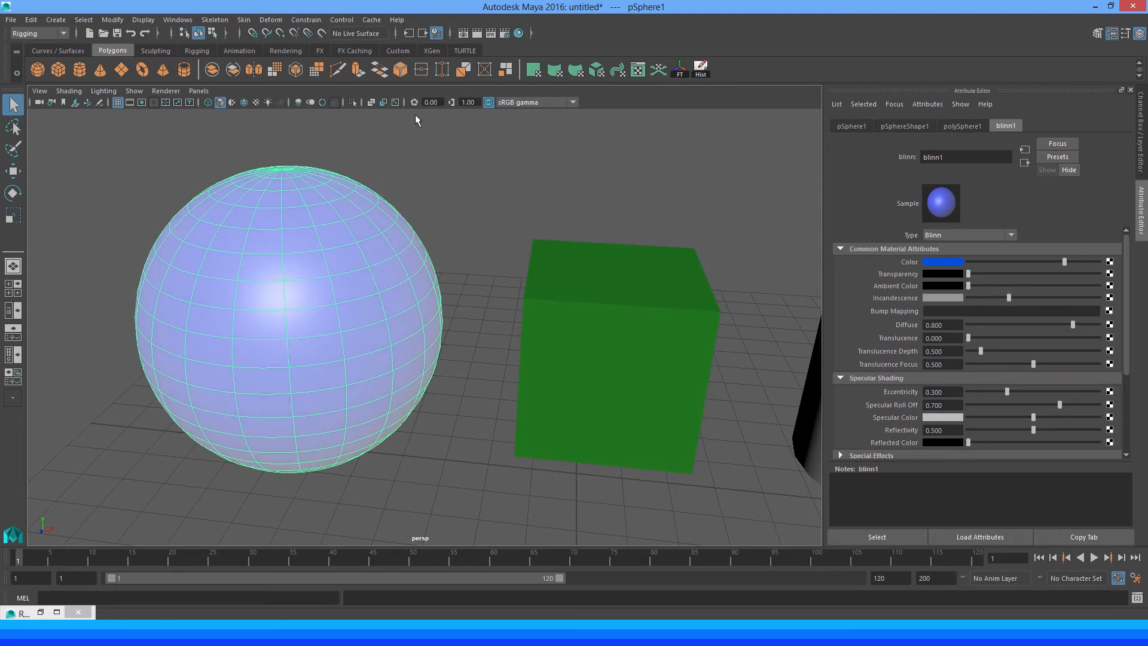
Render the scene with the sphere's grey incandescence, and move the Render View so the material's value sliders are uncovered
left_click(462, 33)
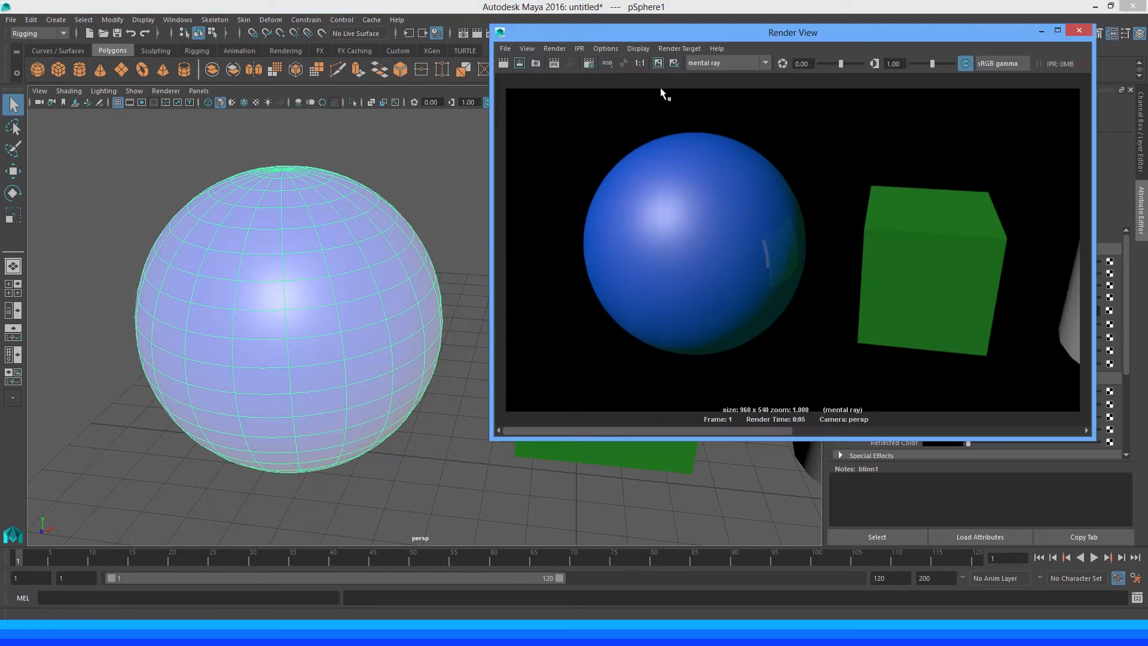
left_click(507, 63)
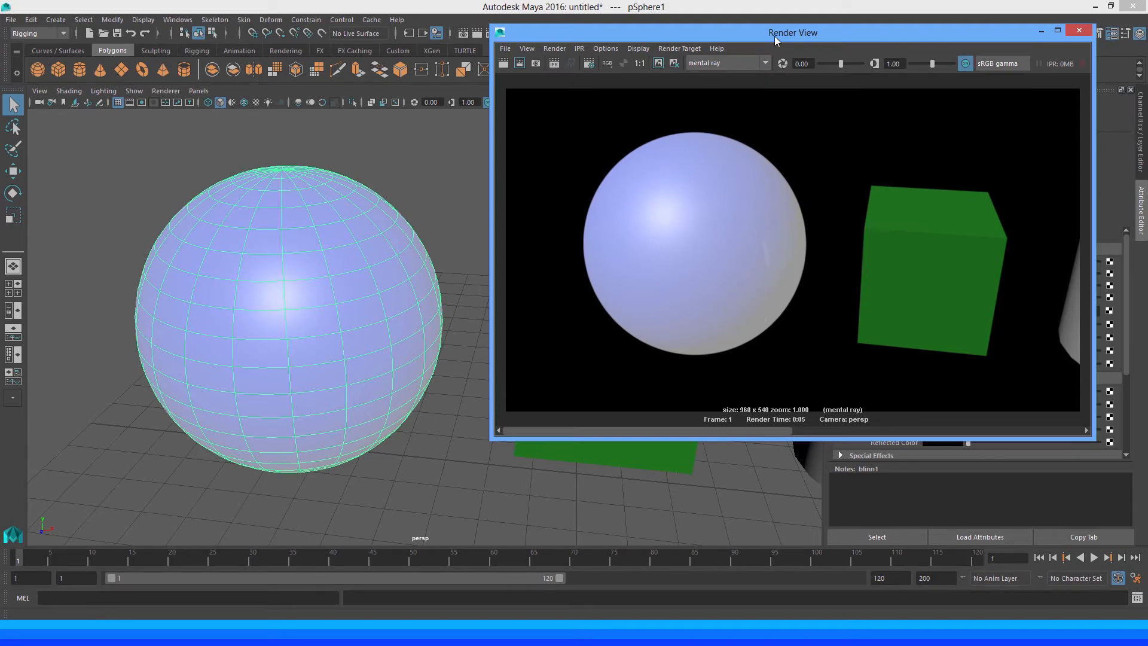
left_click_drag(741, 40, 600, 65)
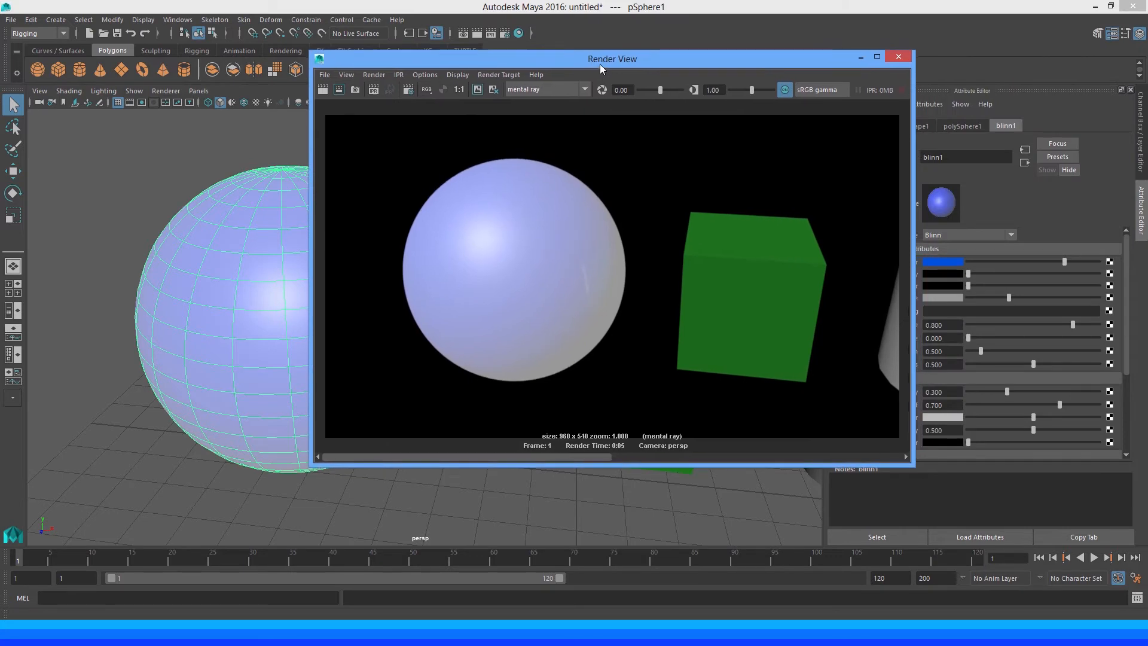
Set the blinn1 incandescence to a bright light blue with hue 216.92 and saturation 0.840, and render the scene with mental ray
left_click(859, 58)
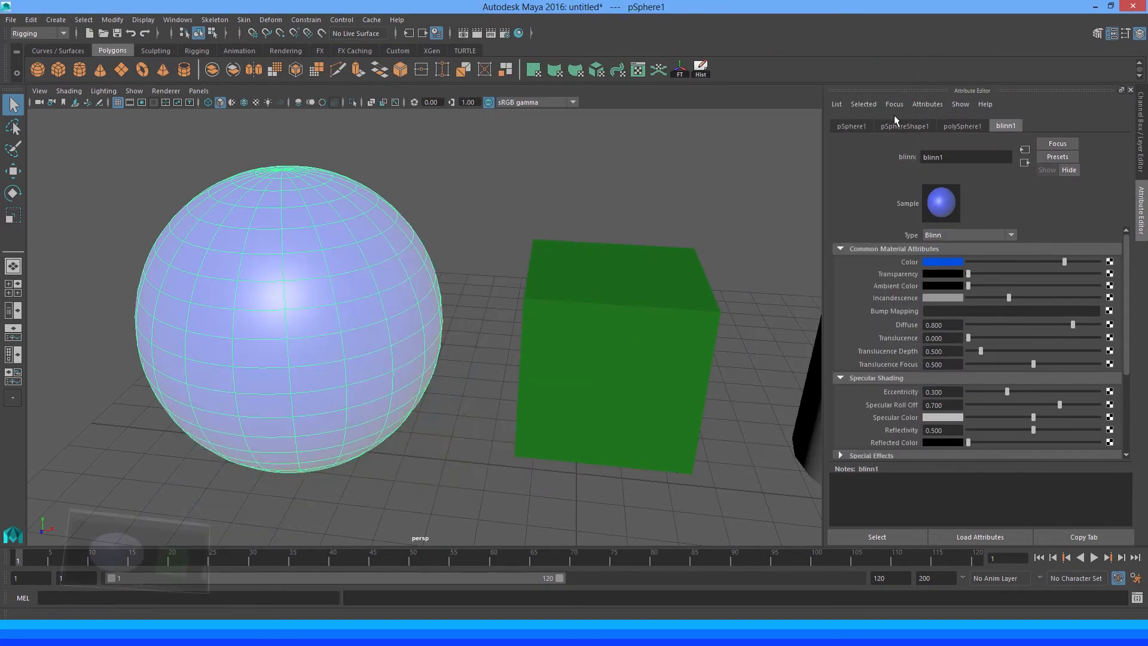
left_click(944, 297)
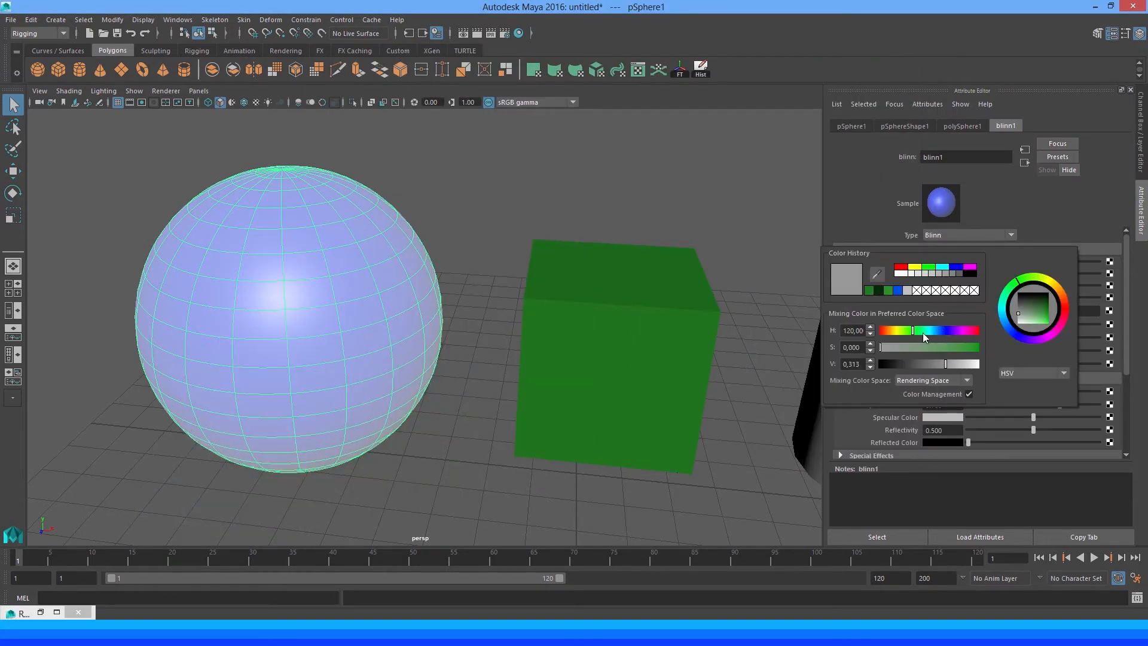
left_click(940, 330)
left_click_drag(931, 345, 954, 361)
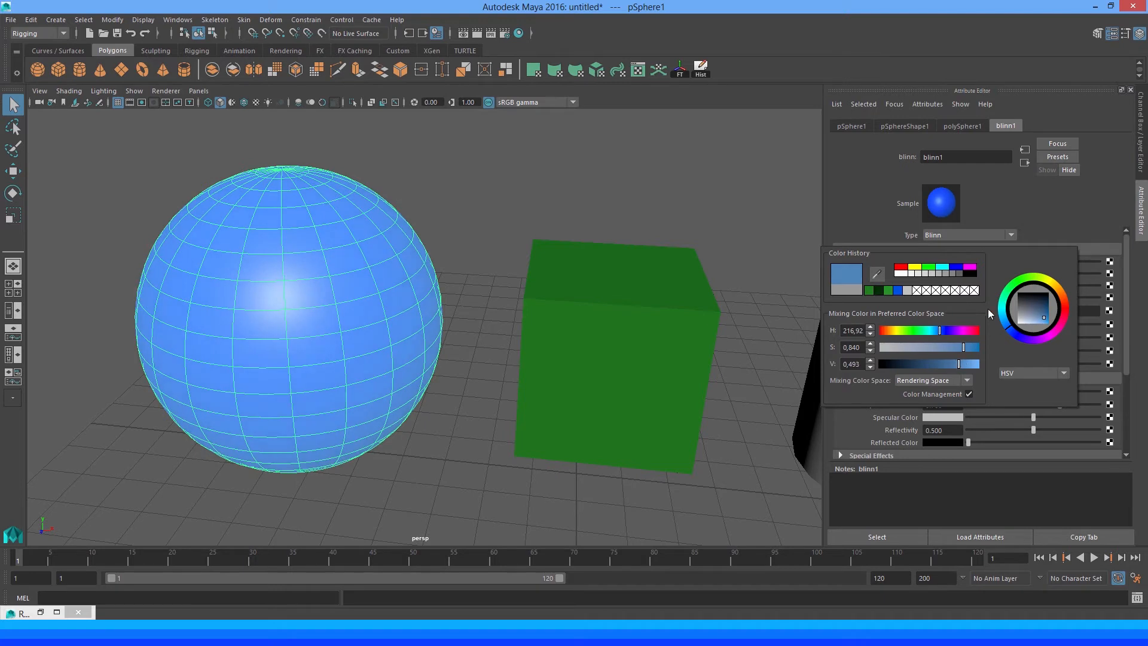
left_click_drag(1033, 296, 1087, 296)
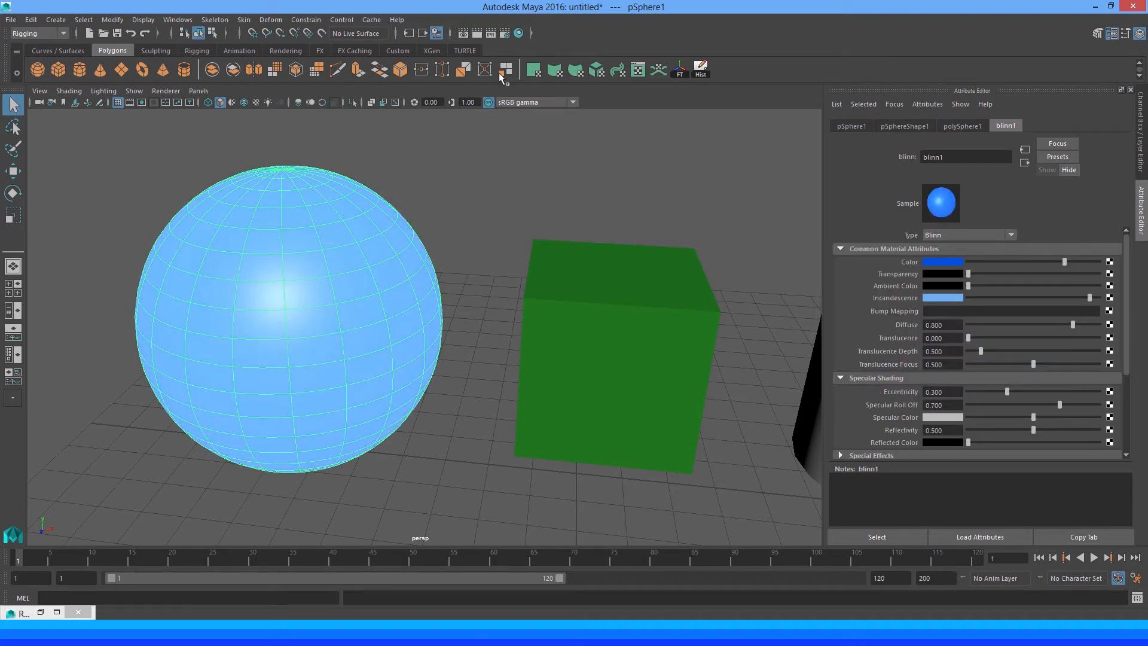
left_click(464, 33)
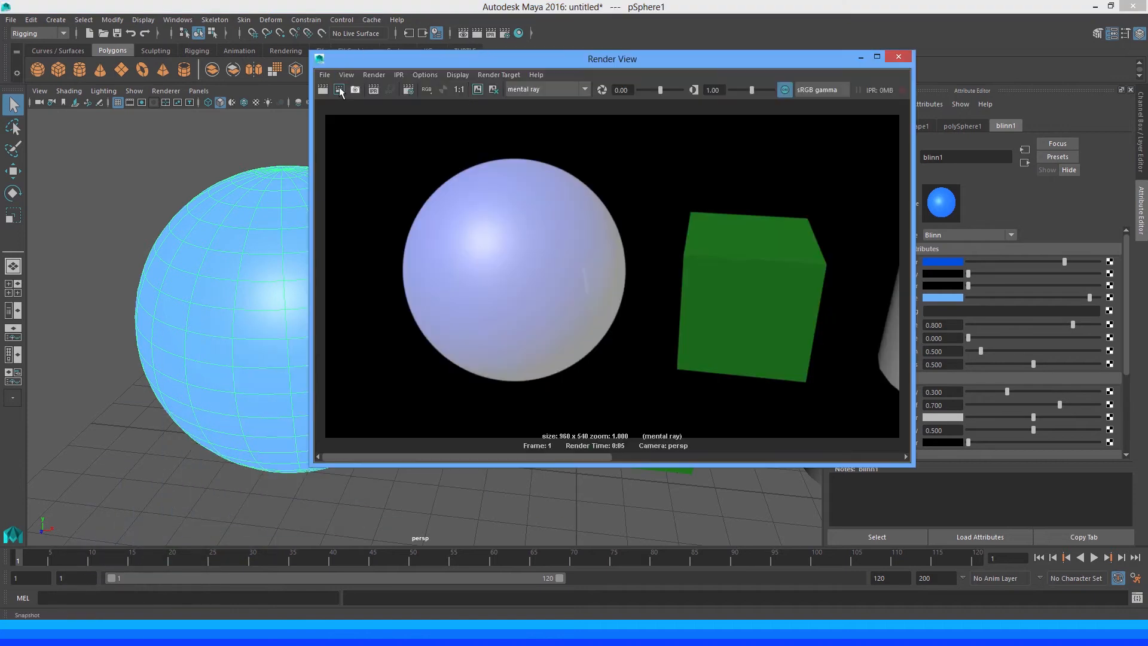
left_click(324, 89)
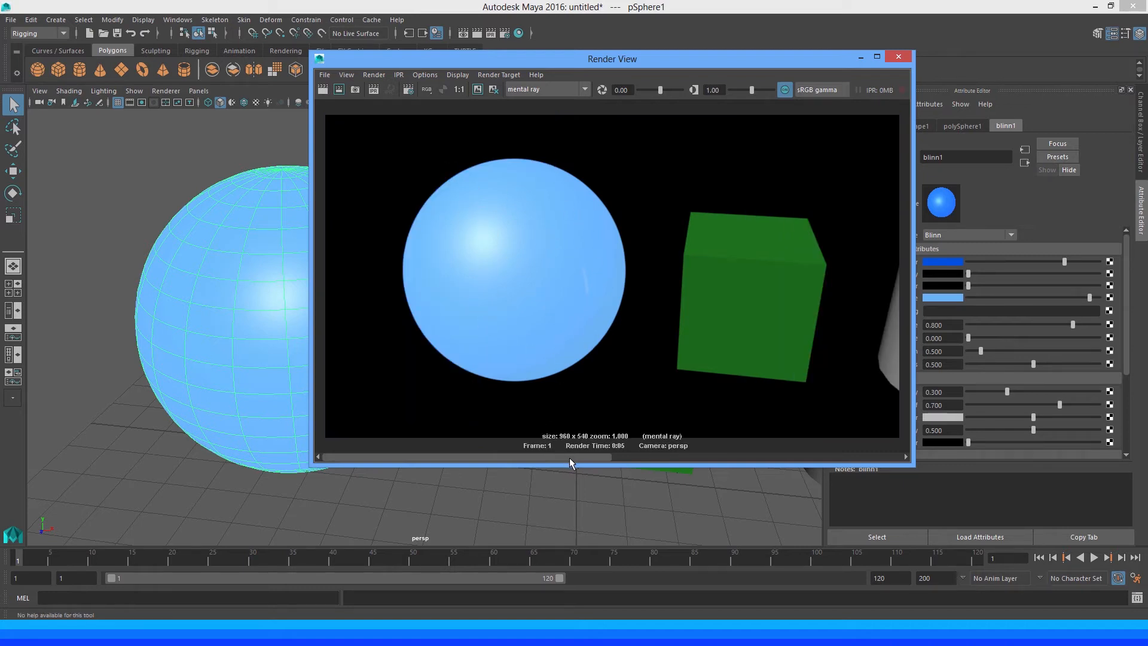
Examine the incandescent sphere's surface up close in the new render, and minimize the Render View
left_click_drag(569, 457, 604, 374)
middle_click_drag(579, 263, 574, 200, "alt")
right_click_drag(574, 200, 751, 294, "alt")
middle_click_drag(651, 256, 666, 277, "alt")
mouse_move(593, 454)
left_mouse_down()
mouse_move(791, 457)
mouse_move(598, 448)
left_mouse_up()
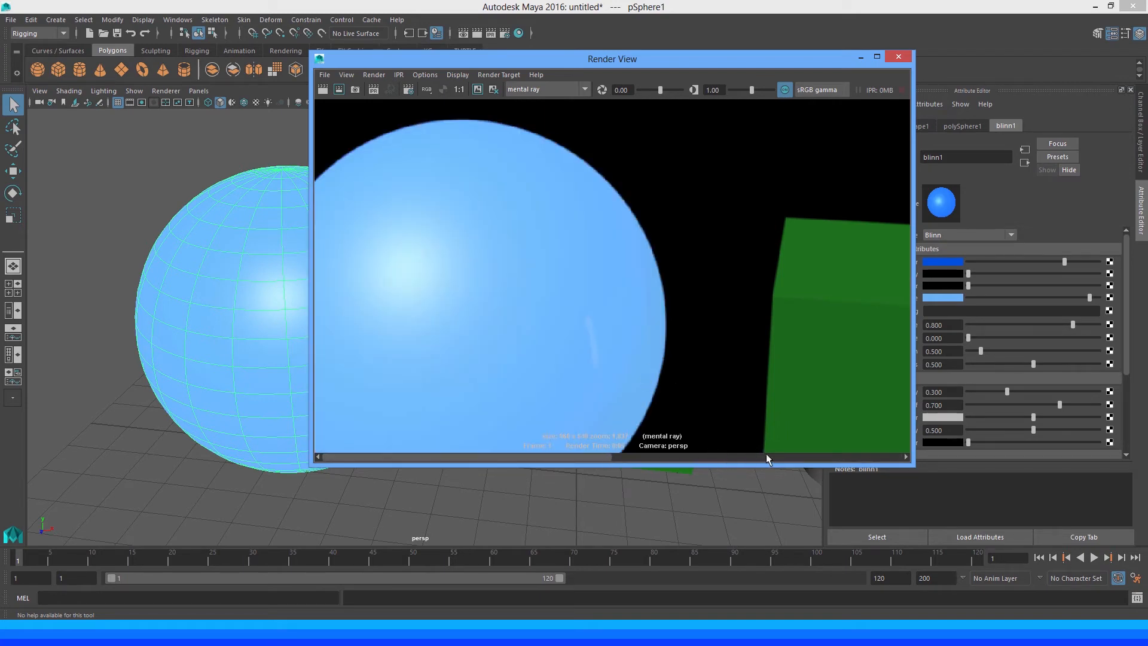
left_click_drag(766, 453, 738, 436)
left_click_drag(653, 457, 669, 410)
right_click_drag(669, 410, 596, 278, "alt")
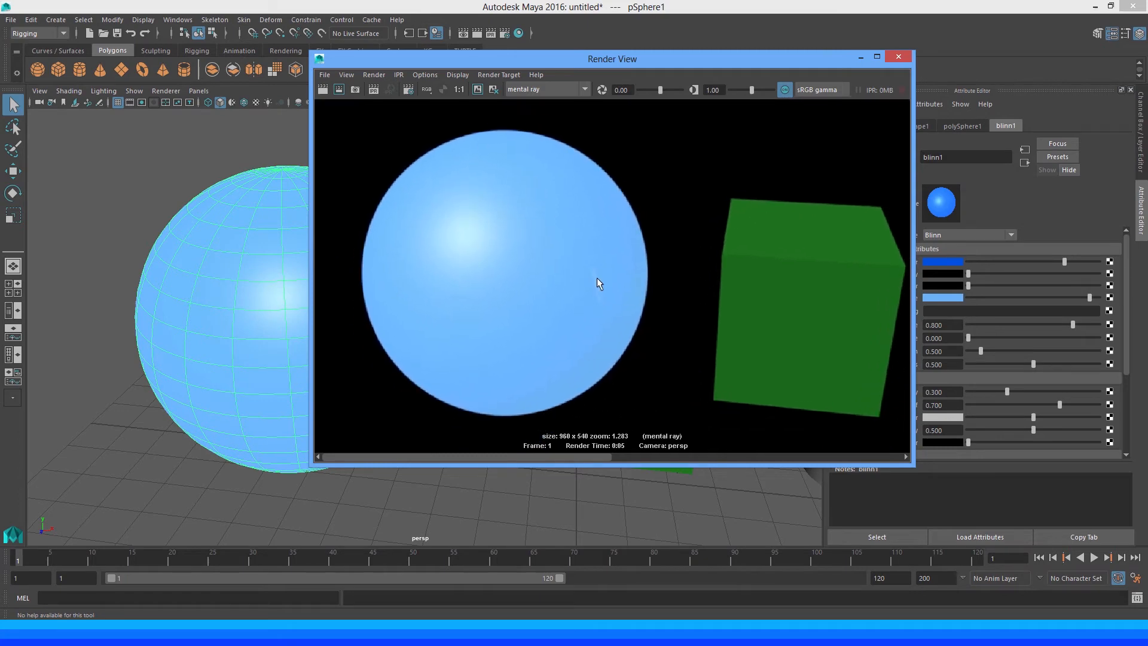
mouse_move(608, 264)
middle_mouse_down("alt")
mouse_move(630, 246)
mouse_move(612, 281)
middle_mouse_up("alt")
right_click_drag(600, 243, 625, 279, "alt")
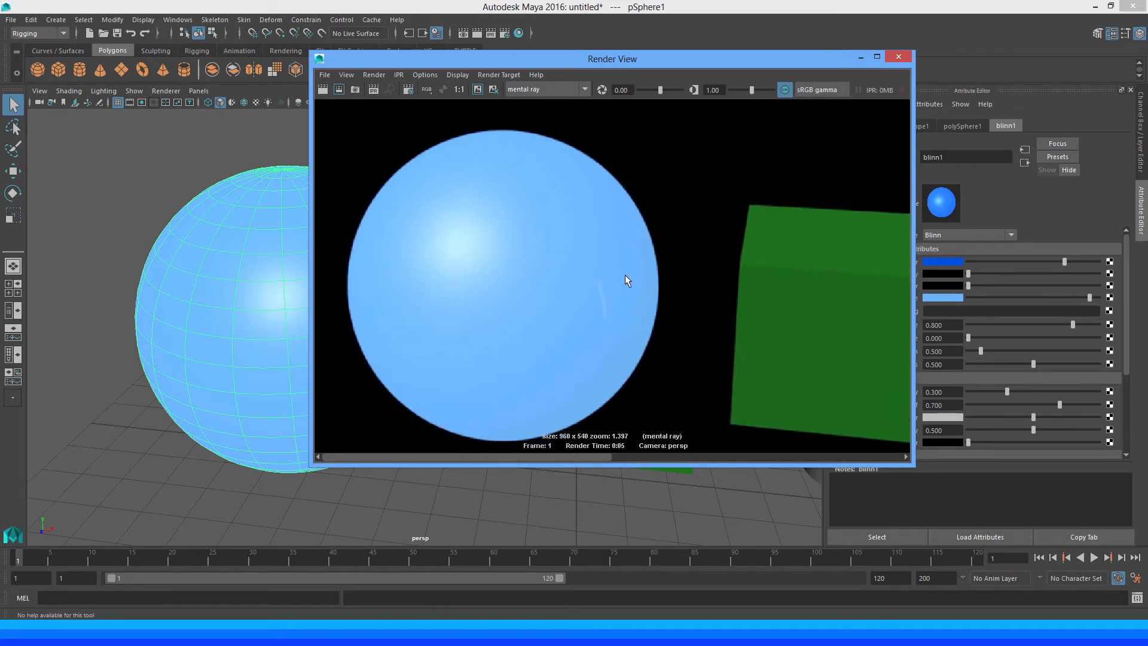
left_click_drag(601, 455, 697, 462)
left_click(860, 59)
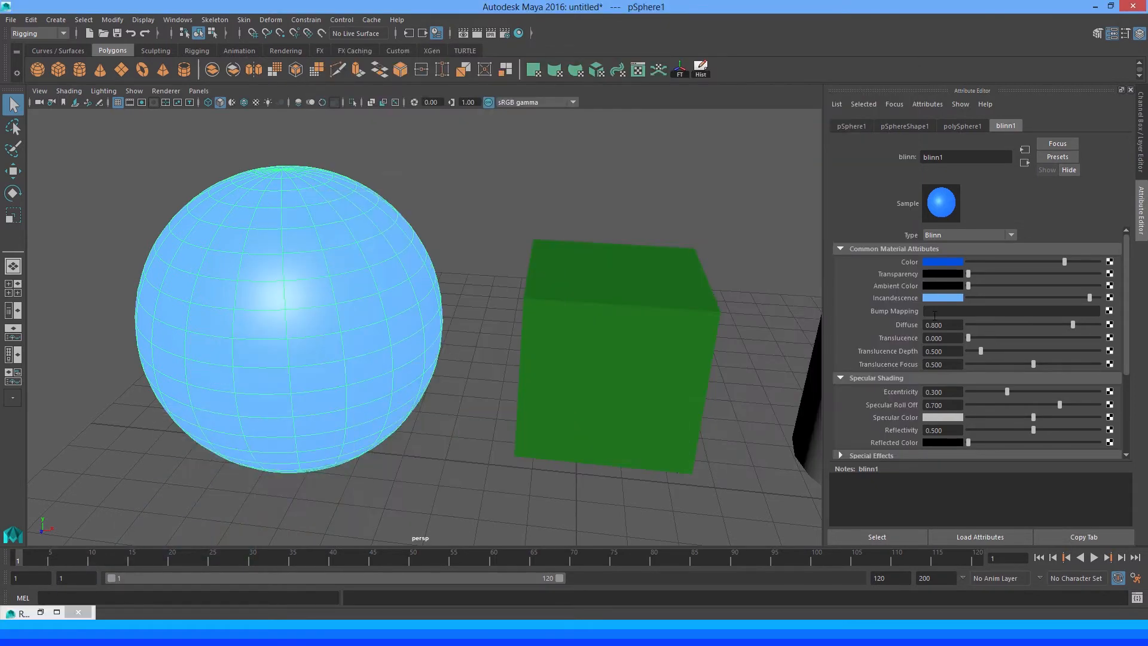
Reset the blinn1 incandescence to black and lower its diffuse to 0.152
left_click(1003, 295)
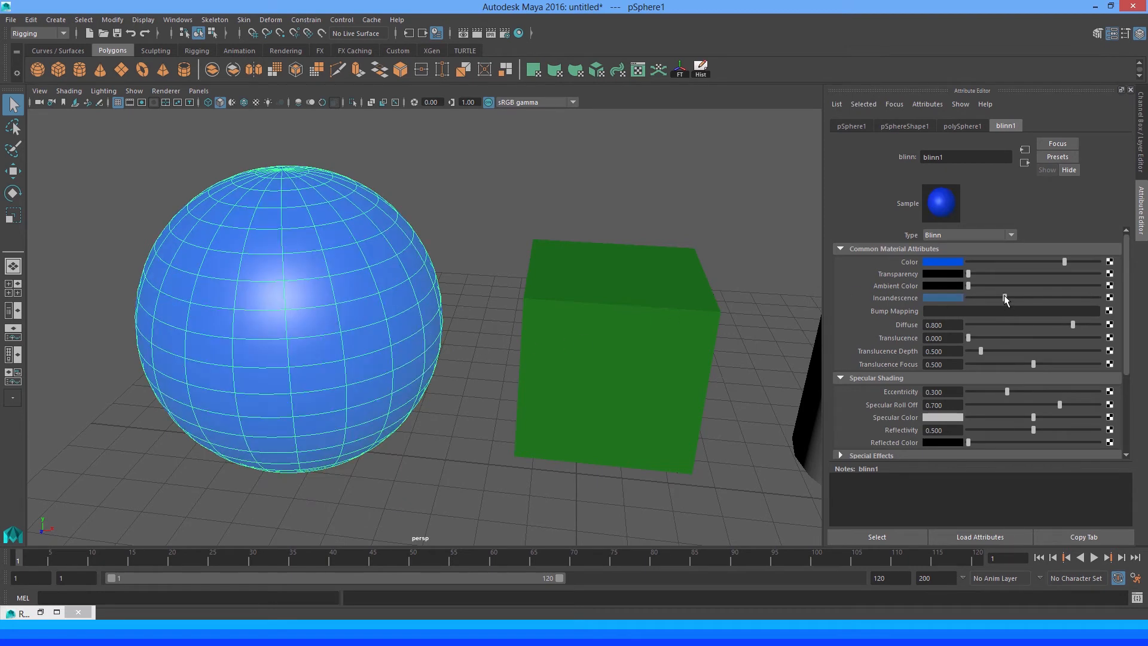
left_click_drag(1003, 295, 959, 292)
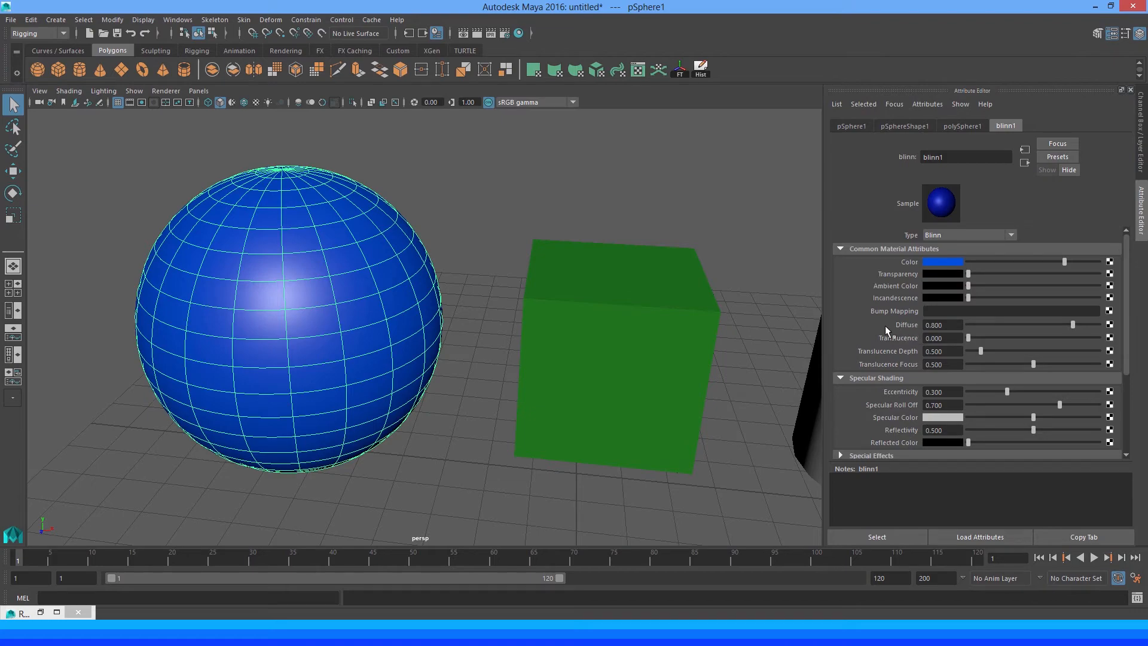
left_click_drag(412, 306, 474, 319, "alt")
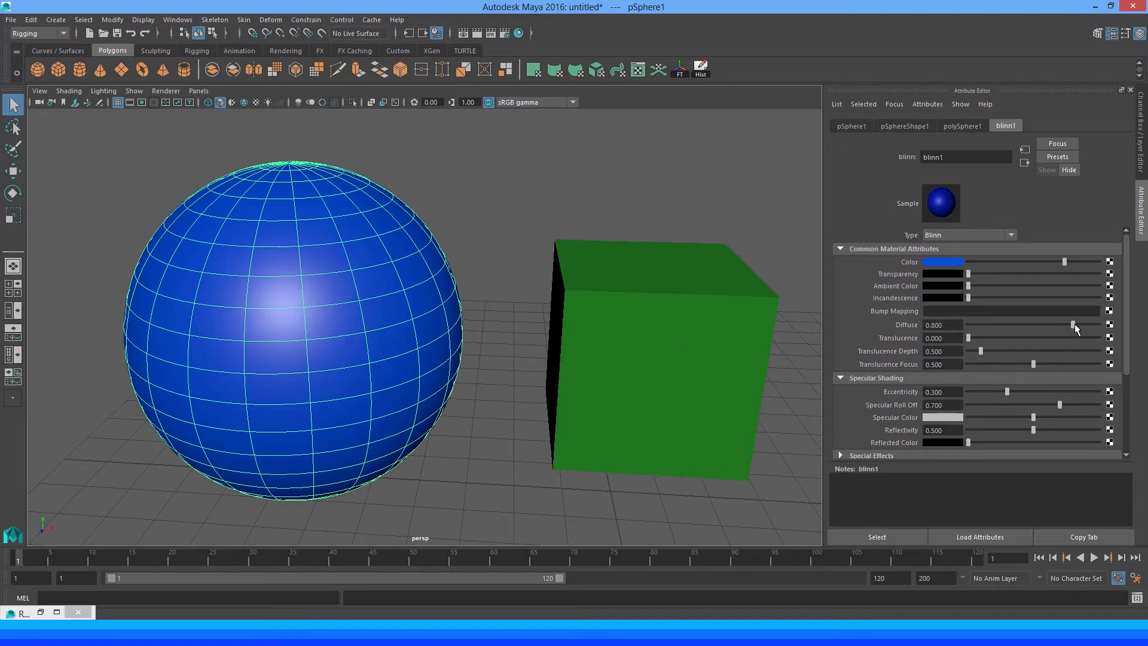
left_click_drag(1066, 329, 986, 326)
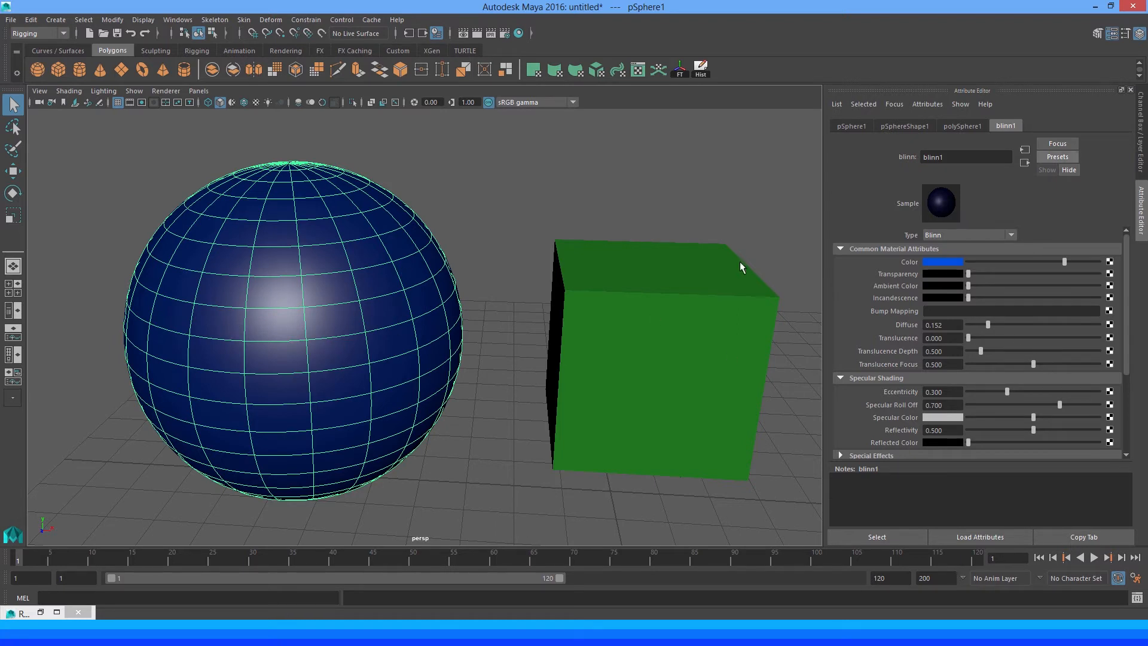
Render the scene with the sphere's lowered diffuse using mental ray, and compare it with the stored render of the brighter blue sphere
left_click(464, 33)
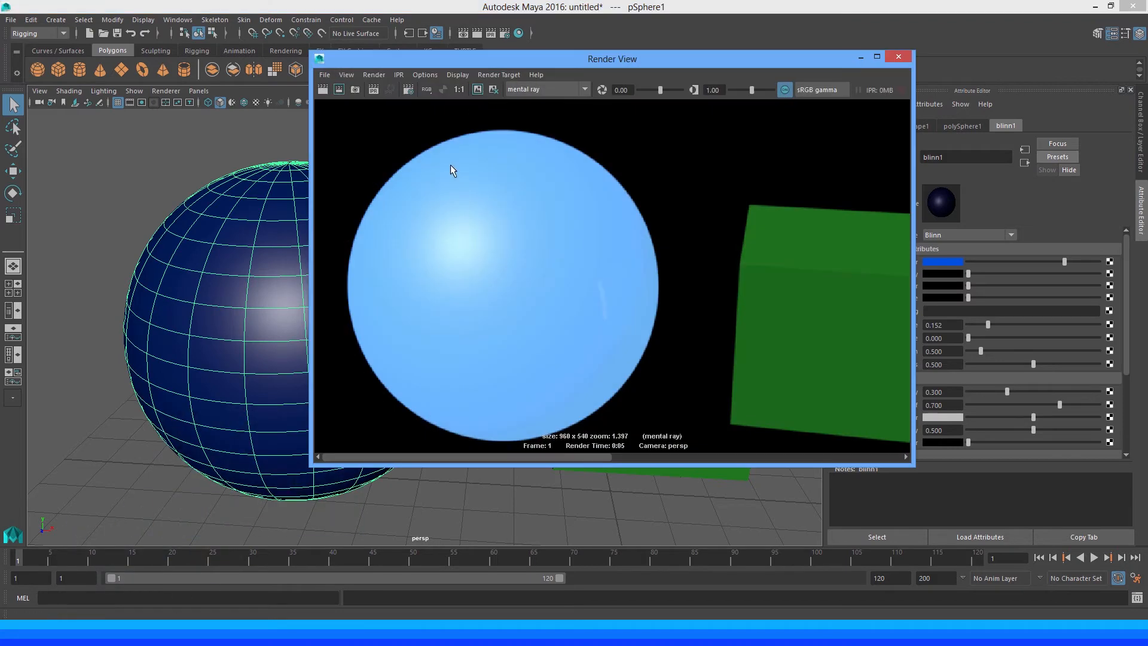
left_click(329, 90)
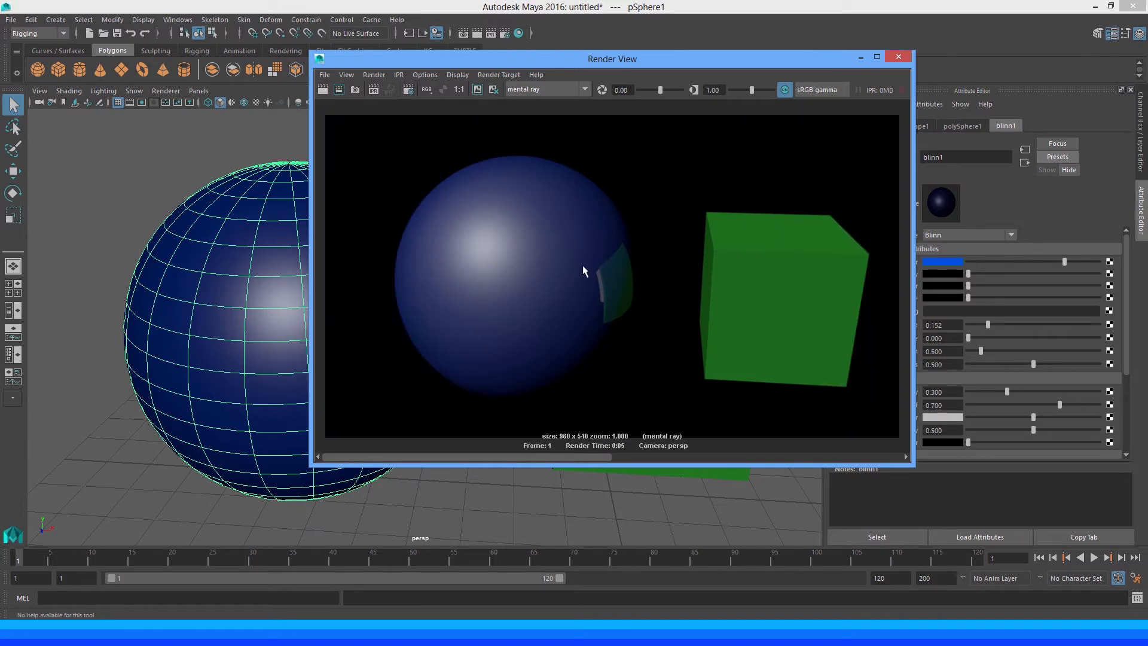
left_click_drag(661, 59, 560, 51)
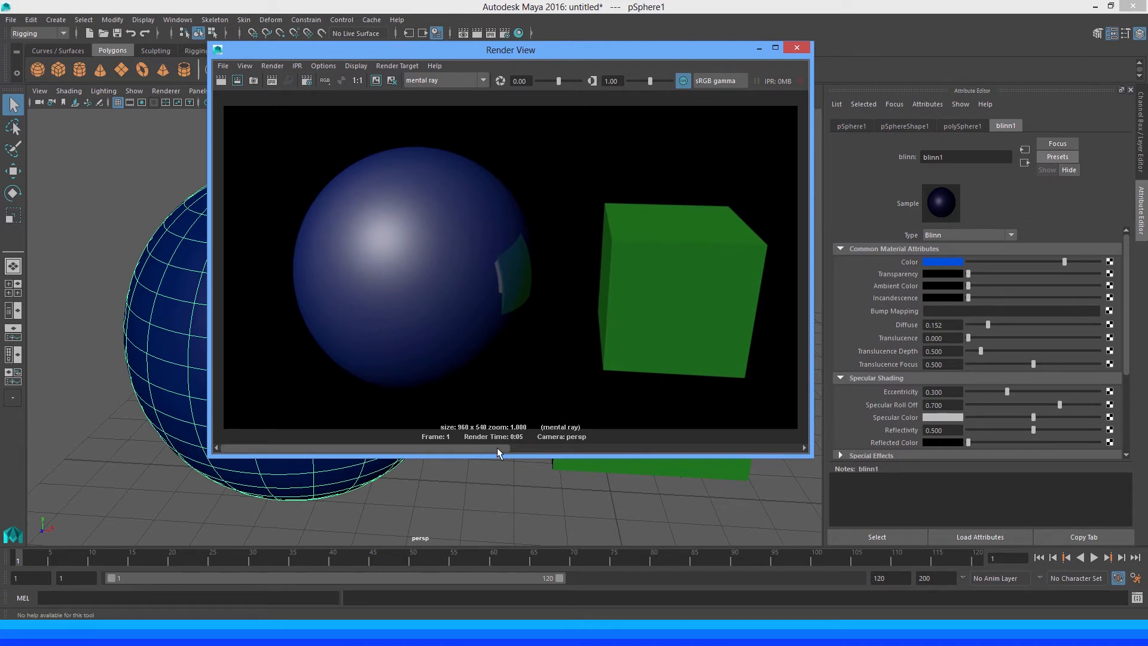
left_click_drag(496, 447, 669, 450)
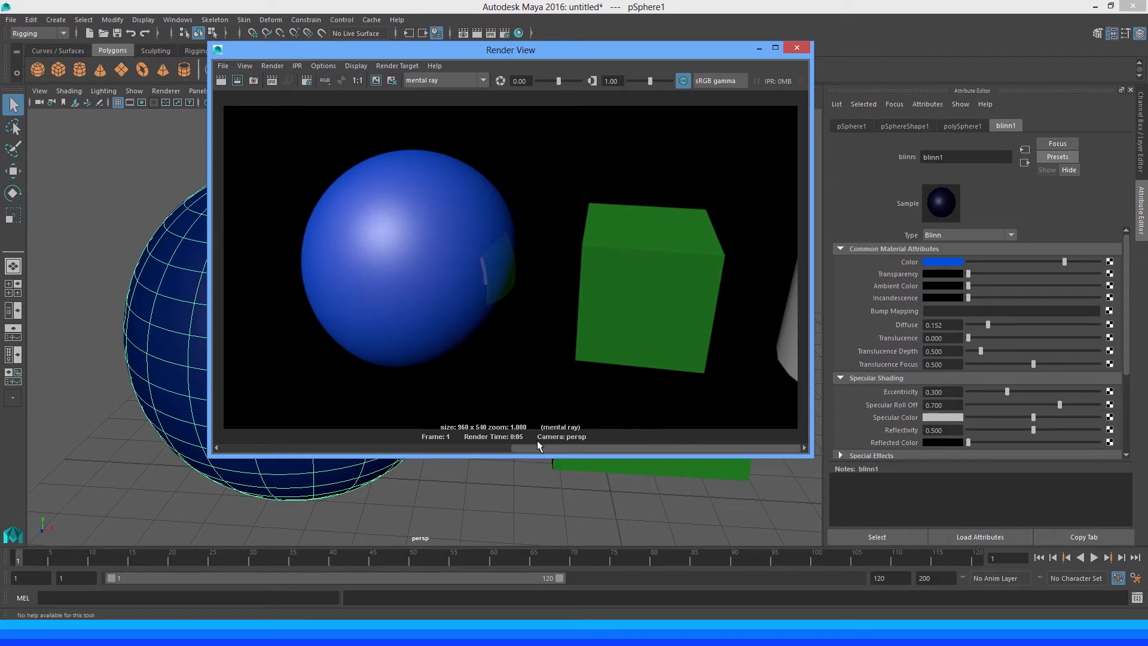
left_click_drag(516, 447, 343, 434)
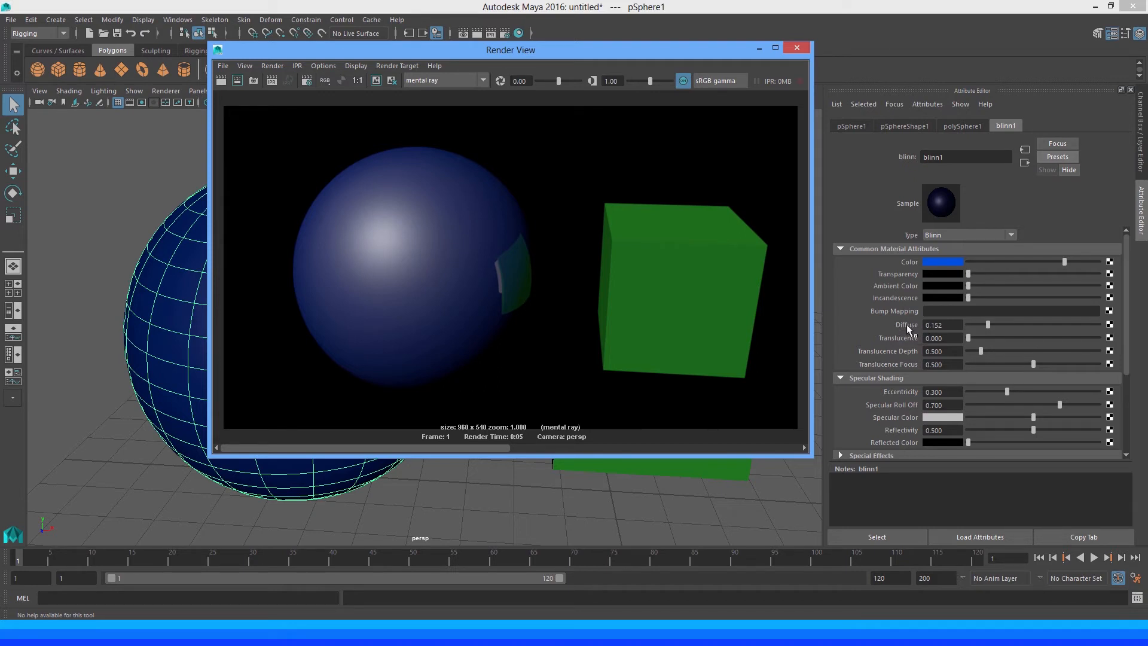
Try the blinn1 diffuse at 1.000 and 0.230 against the stored renders, minimize the Render View, and set the diffuse to 0.516
left_click_drag(987, 324, 1105, 325)
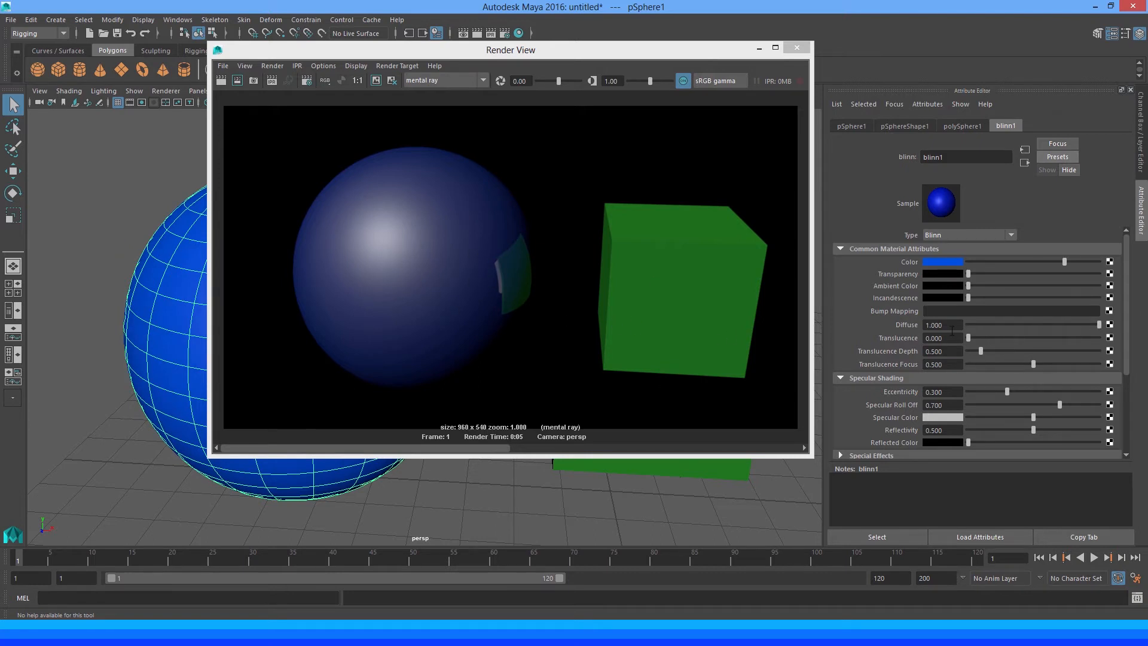
left_click_drag(1070, 324, 1009, 324)
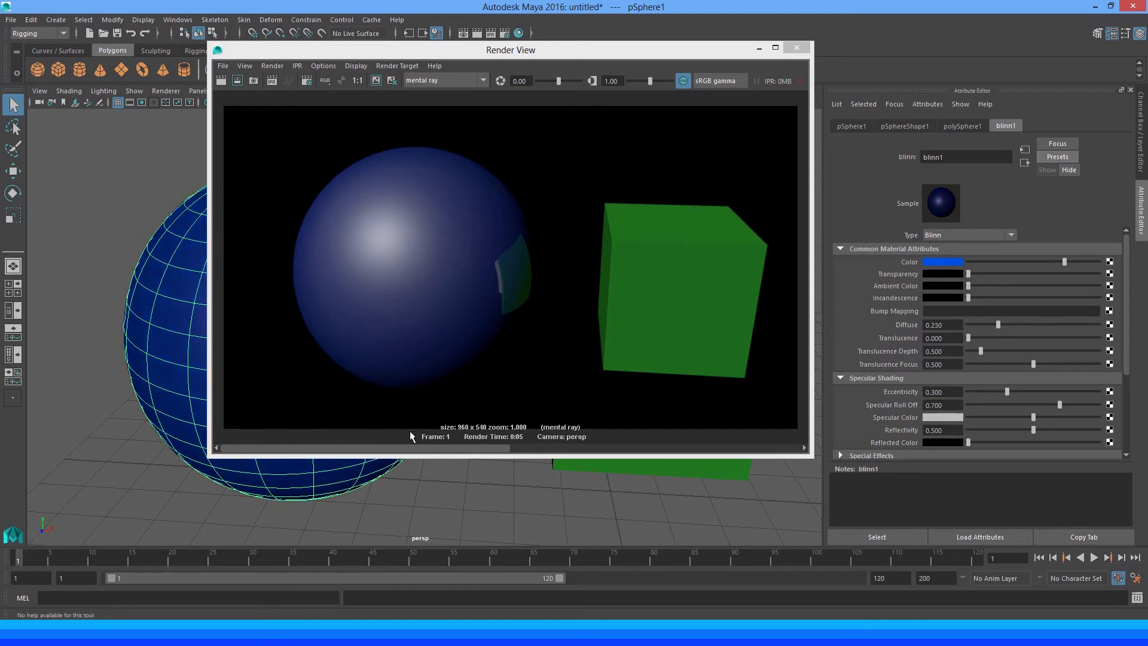
left_click_drag(439, 449, 616, 421)
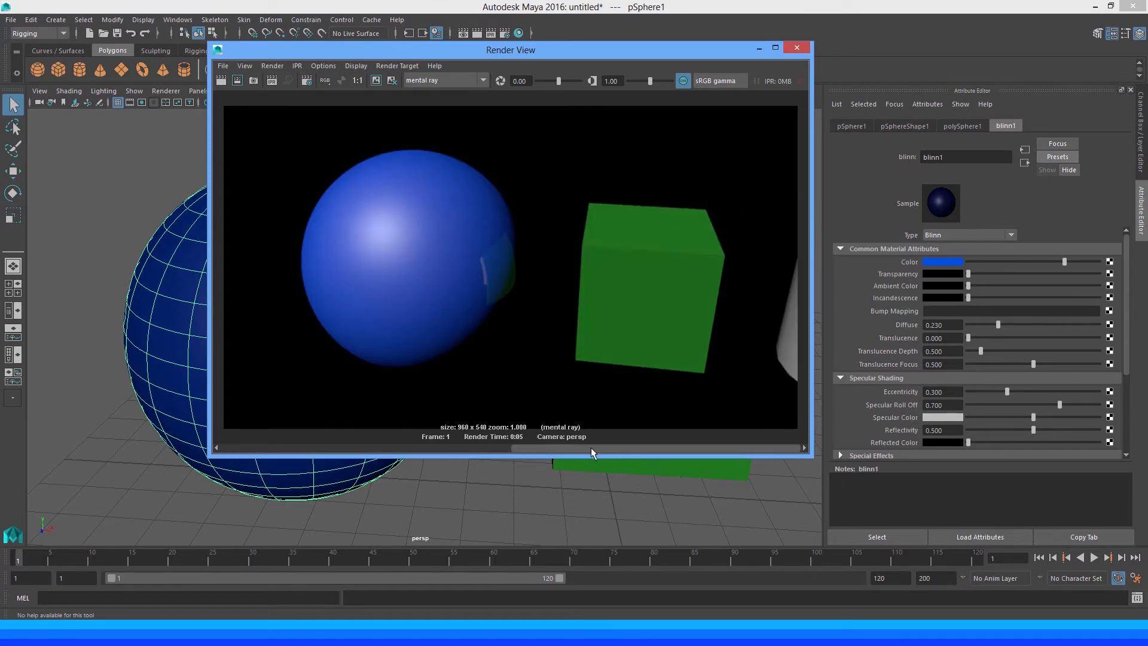
left_click(416, 448)
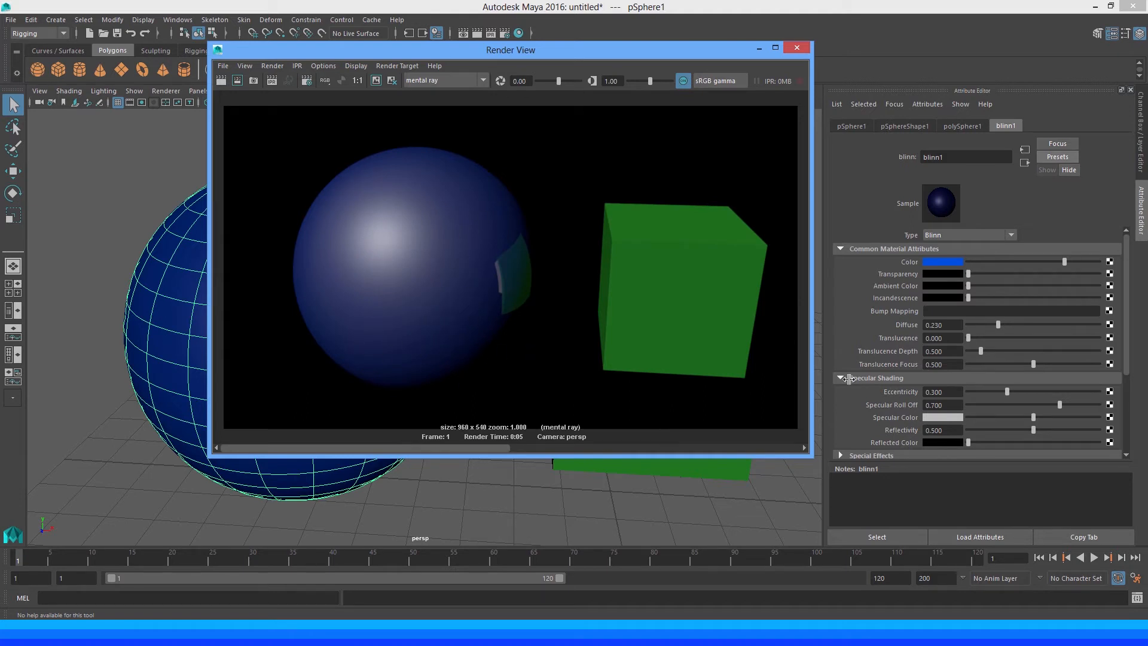
left_click(756, 48)
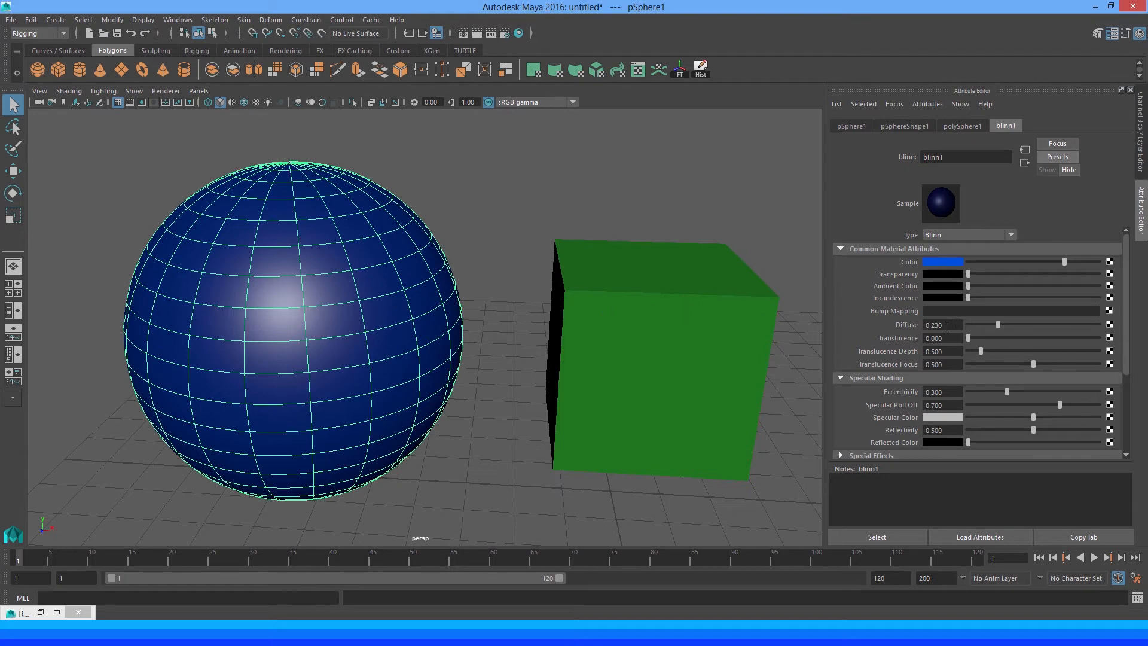
left_click_drag(1016, 322, 1036, 326)
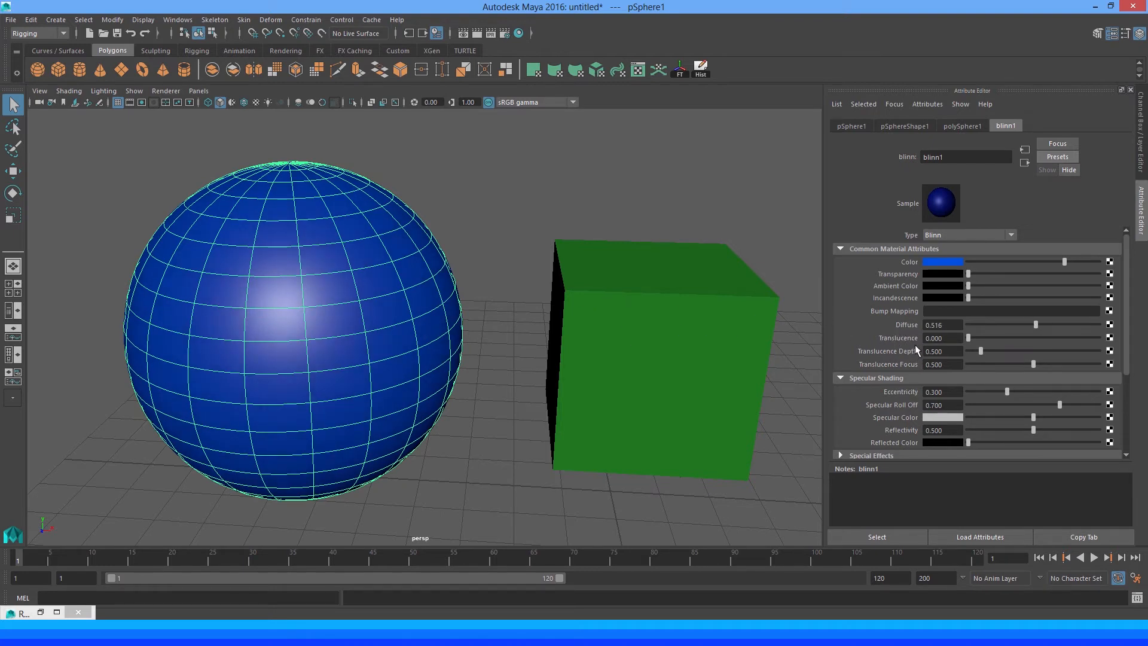
middle_click_drag(589, 299, 643, 295, "alt")
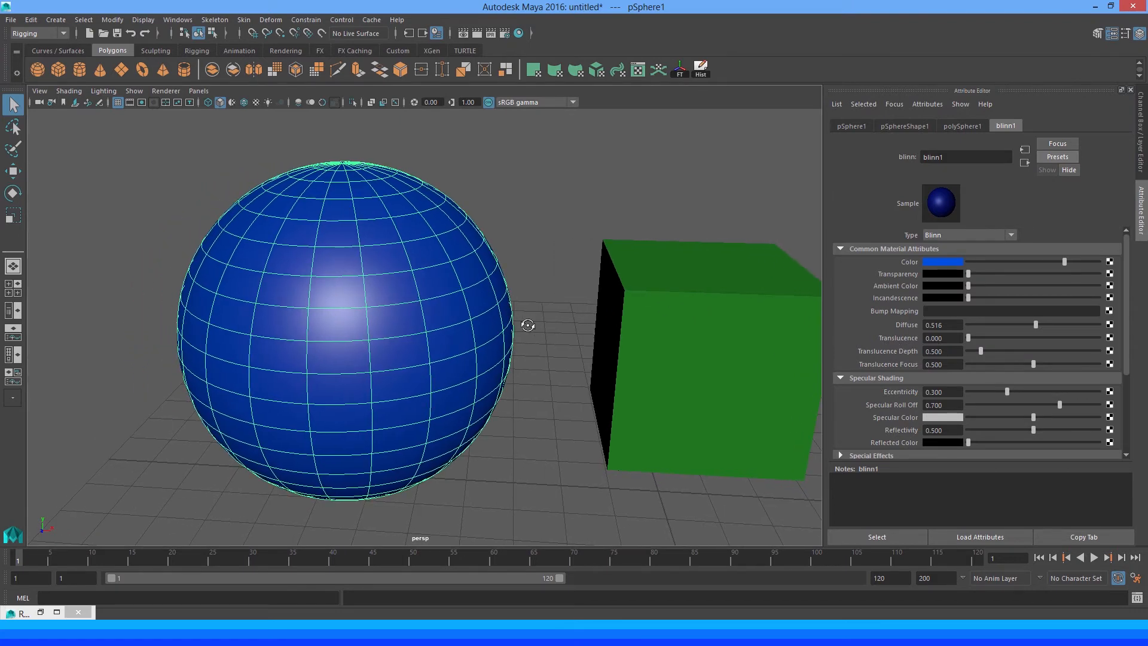
left_click_drag(527, 325, 448, 328, "alt")
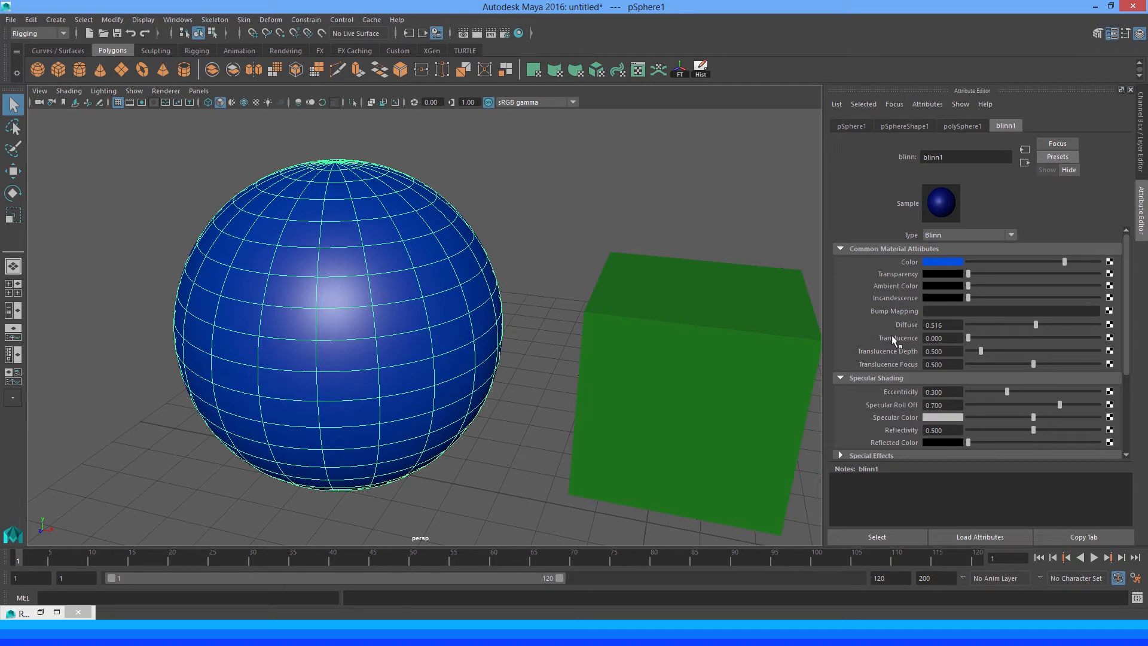
left_click_drag(665, 313, 525, 305, "alt")
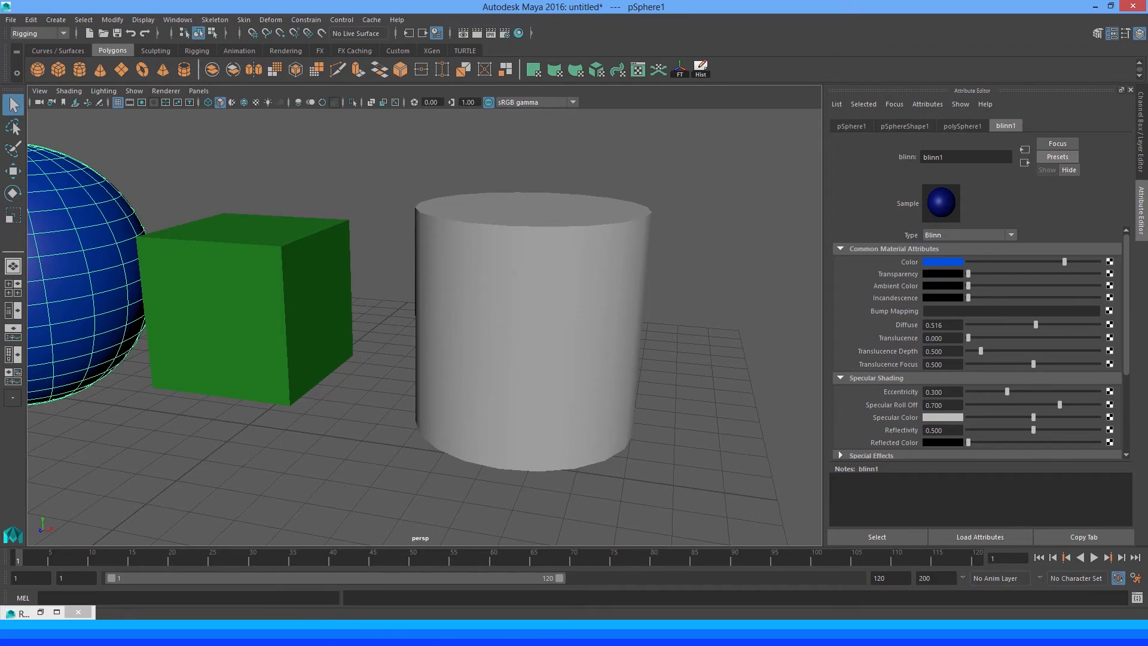
Switch to Chrome, search Google Images for "abajur" in an incognito window, and preview the photo of a lit lamp with a fringed shade
left_click(96, 565)
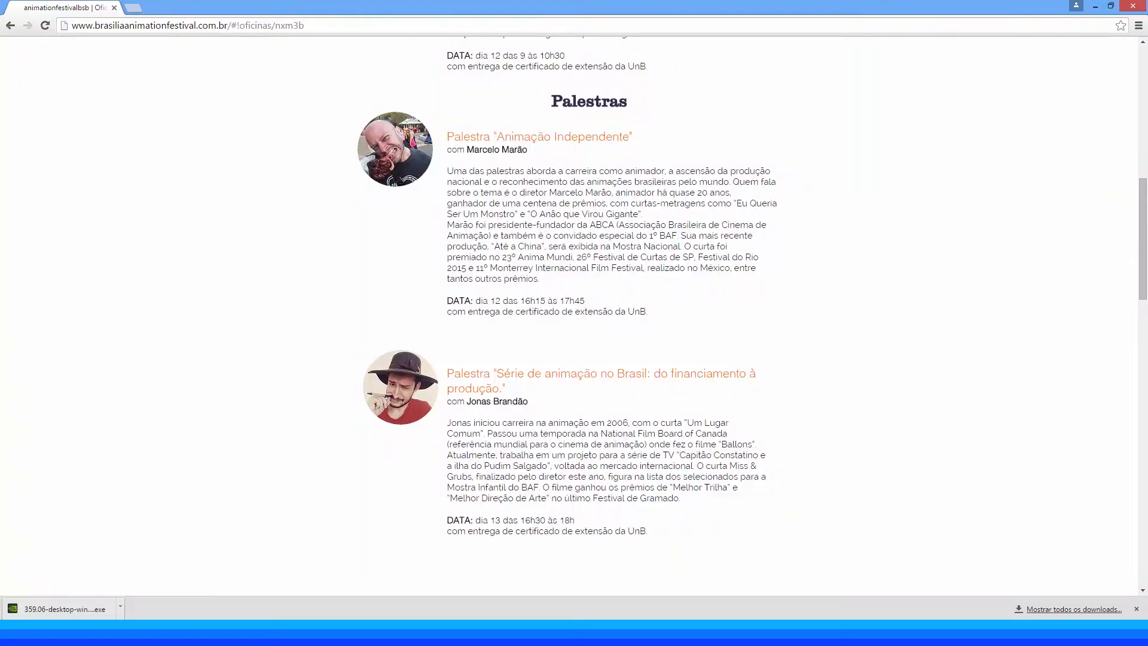
key("ctrl+shift+n")
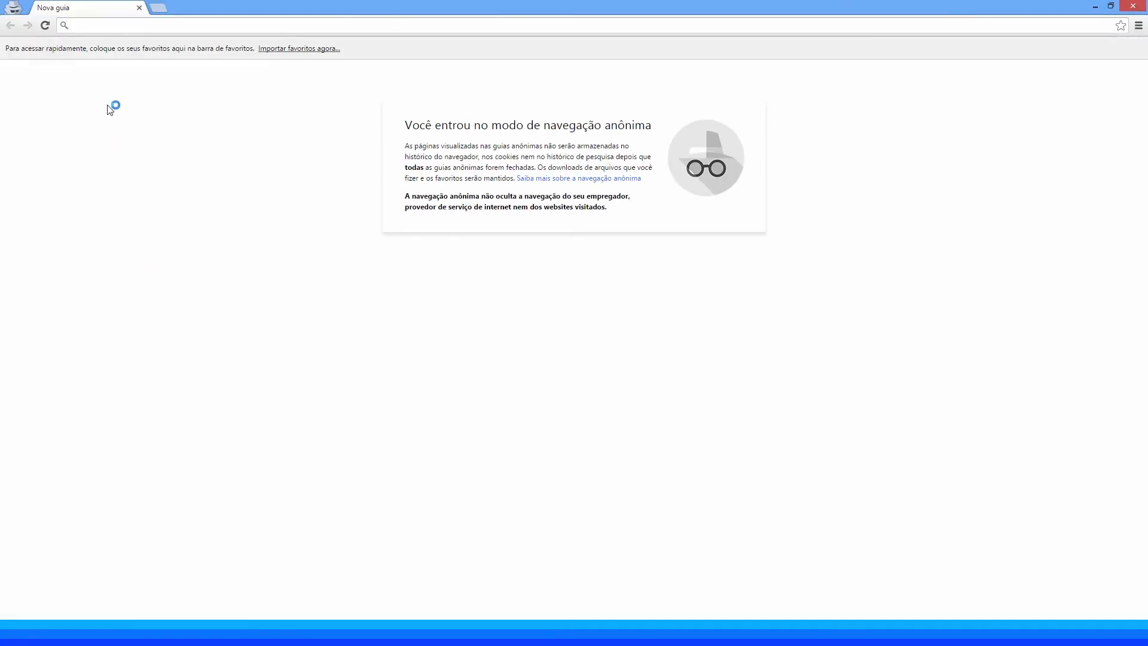
type("aba")
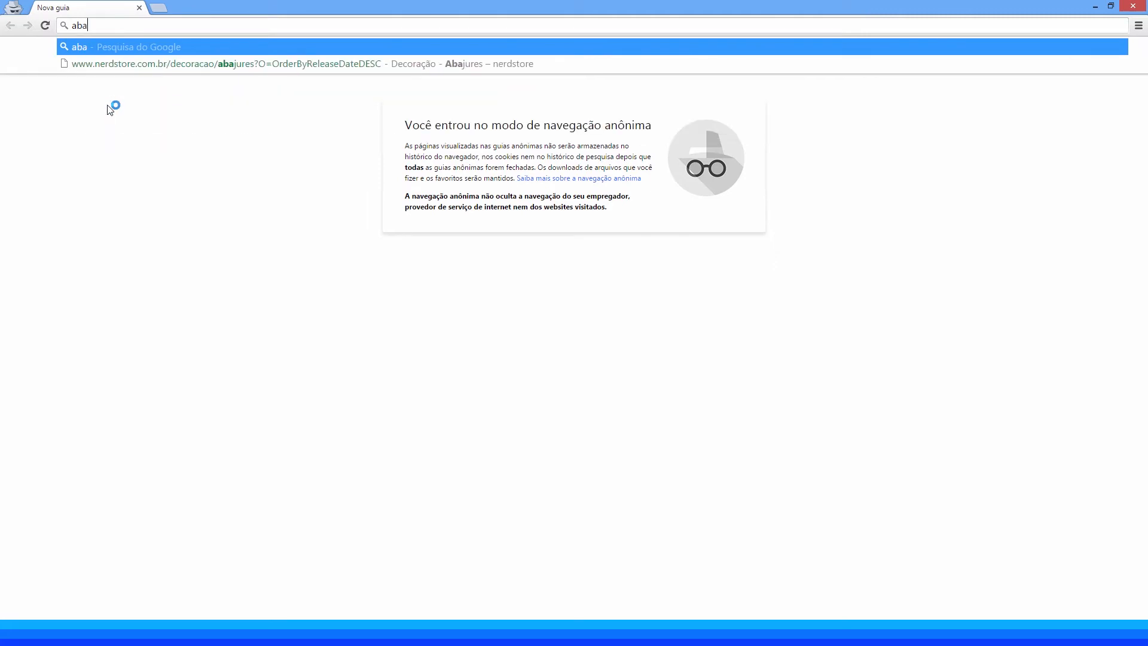
type("jur")
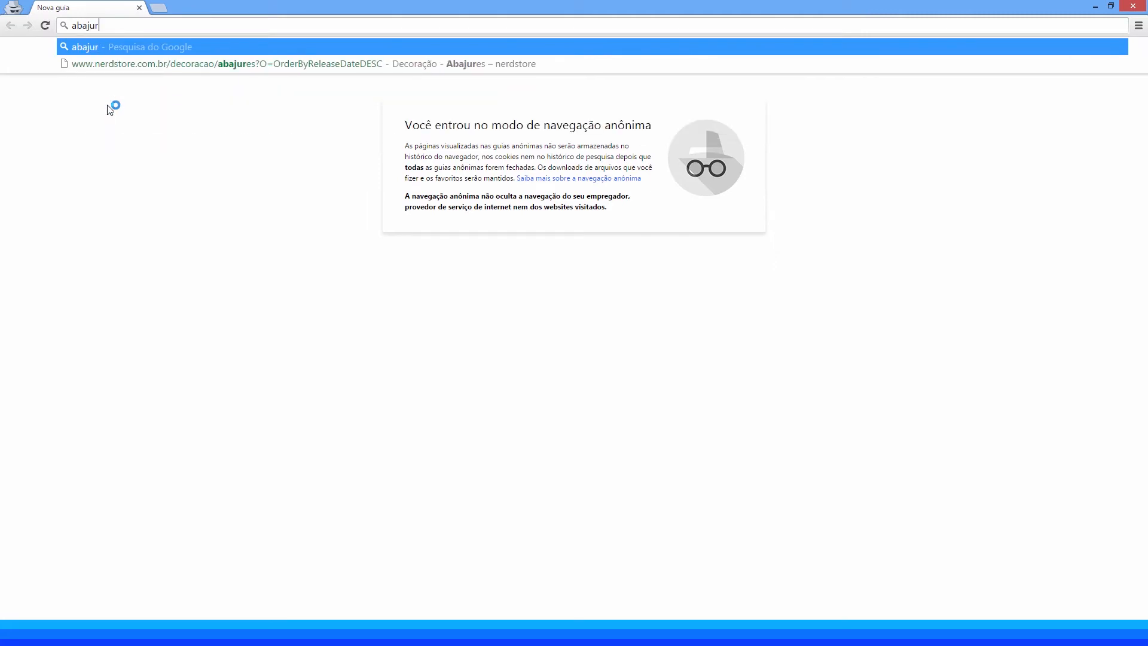
key("Return")
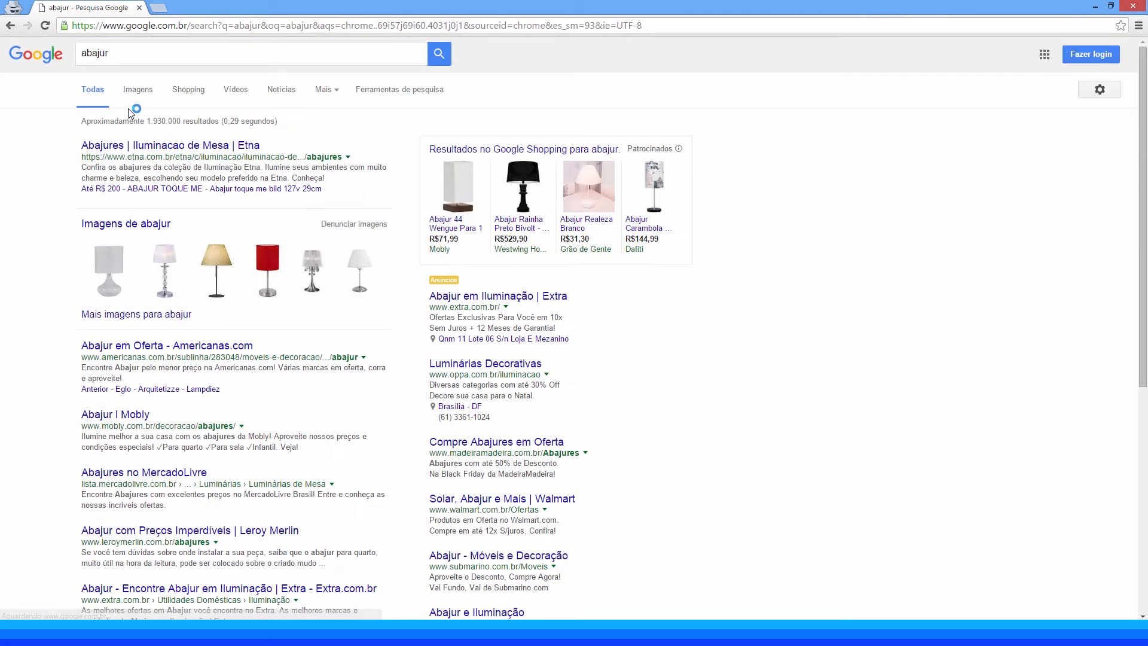
left_click(130, 93)
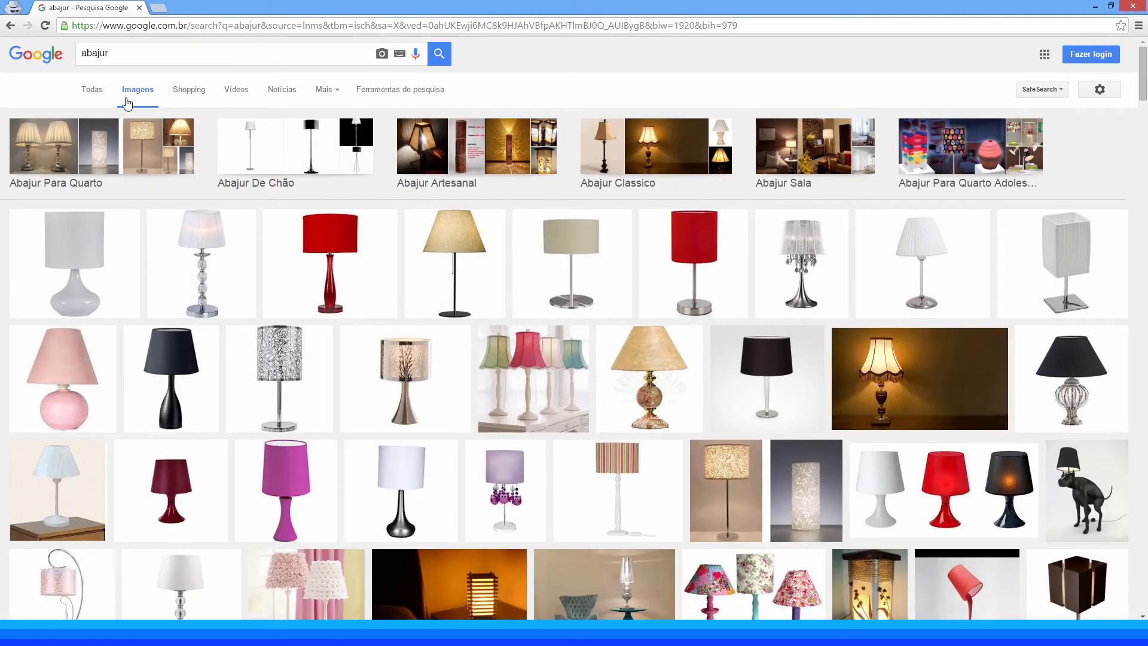
left_click(897, 361)
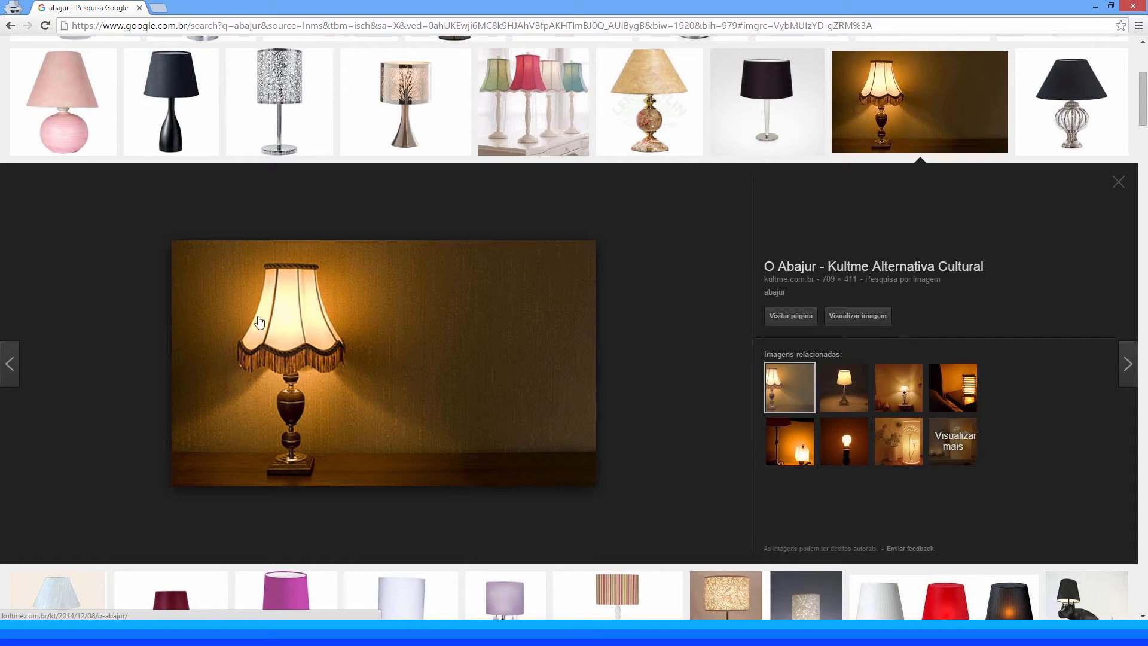
Minimize both Chrome windows and return to the Maya scene with the cylinder in view
left_click(1095, 5)
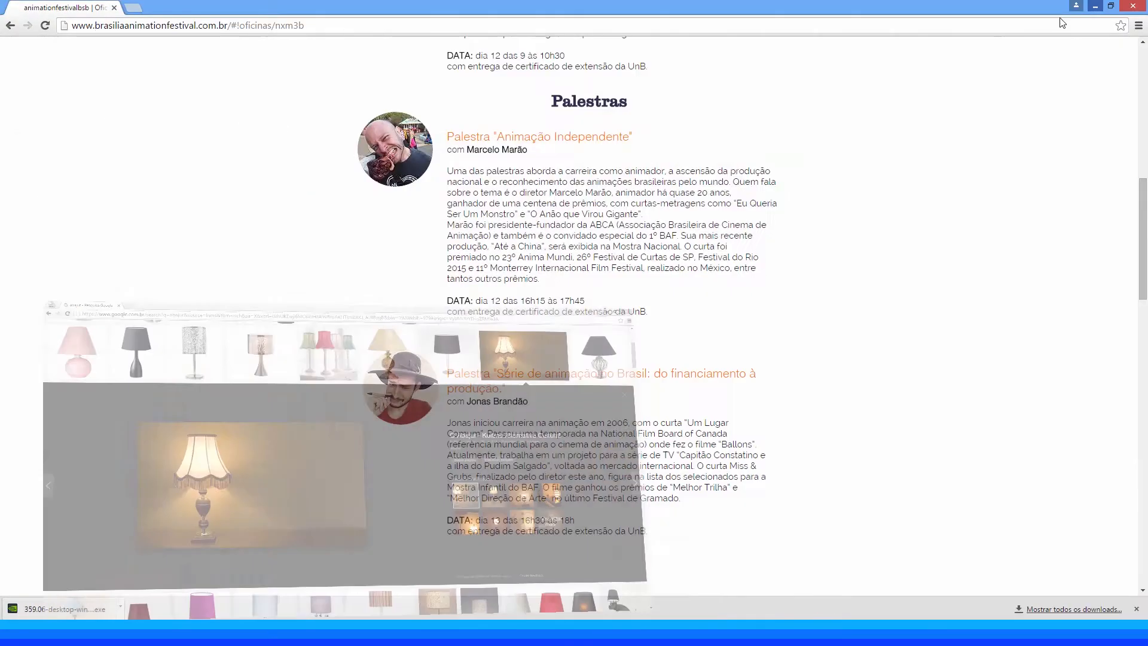
left_click(1094, 6)
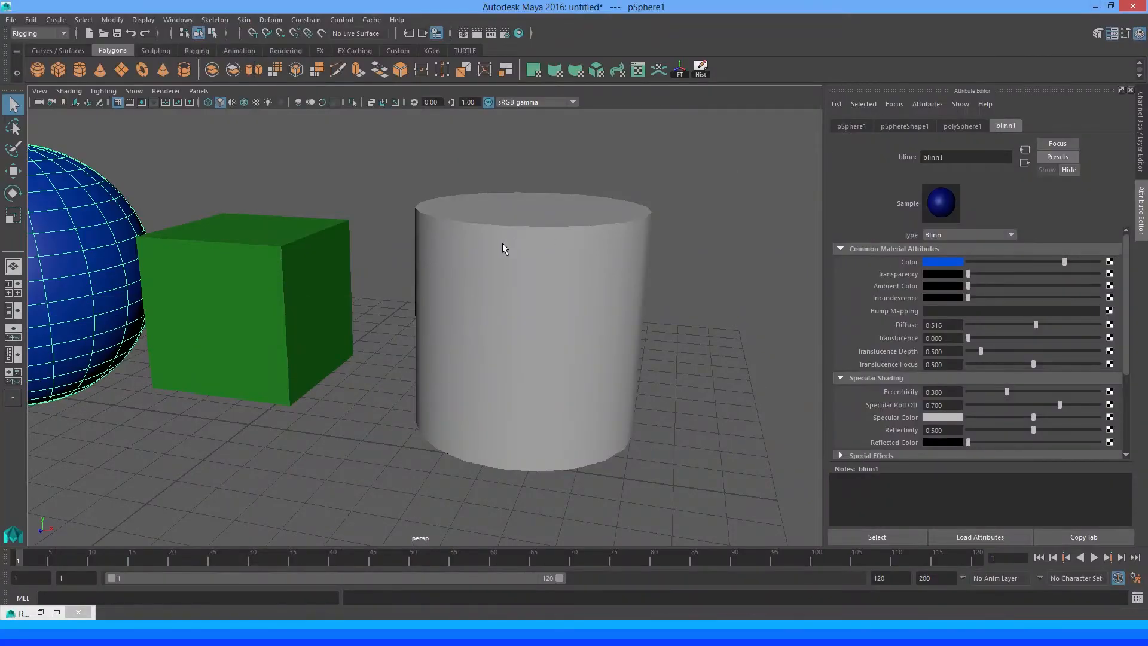
left_click_drag(502, 243, 482, 243, "alt")
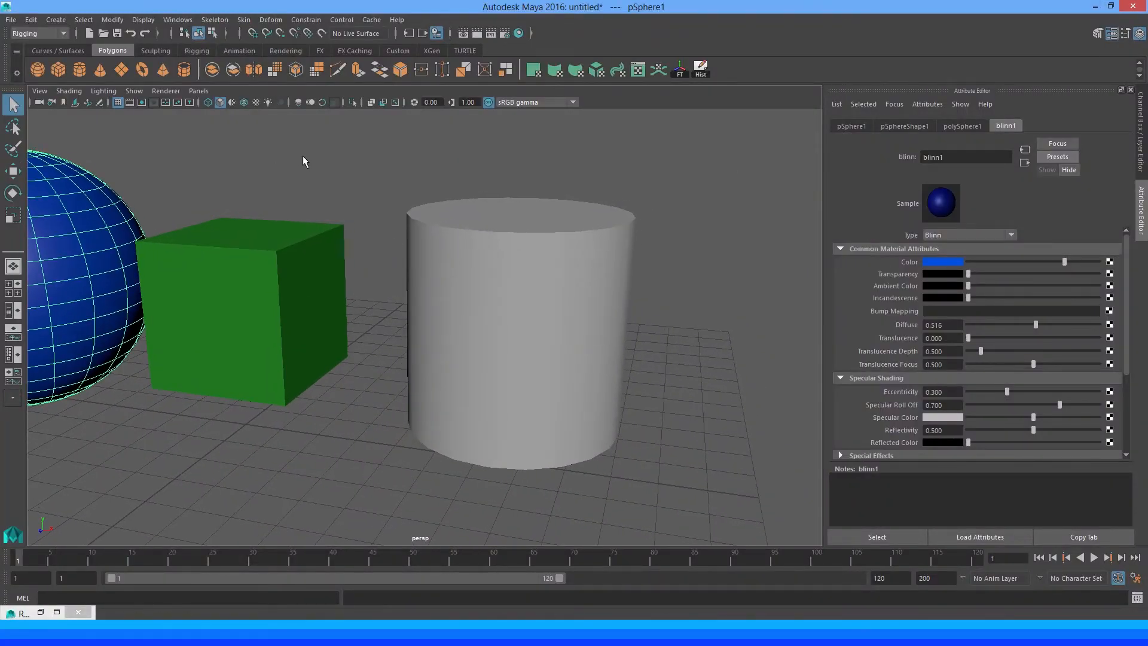
Add a point light to the scene and light the viewport with the scene lights
left_click(284, 51)
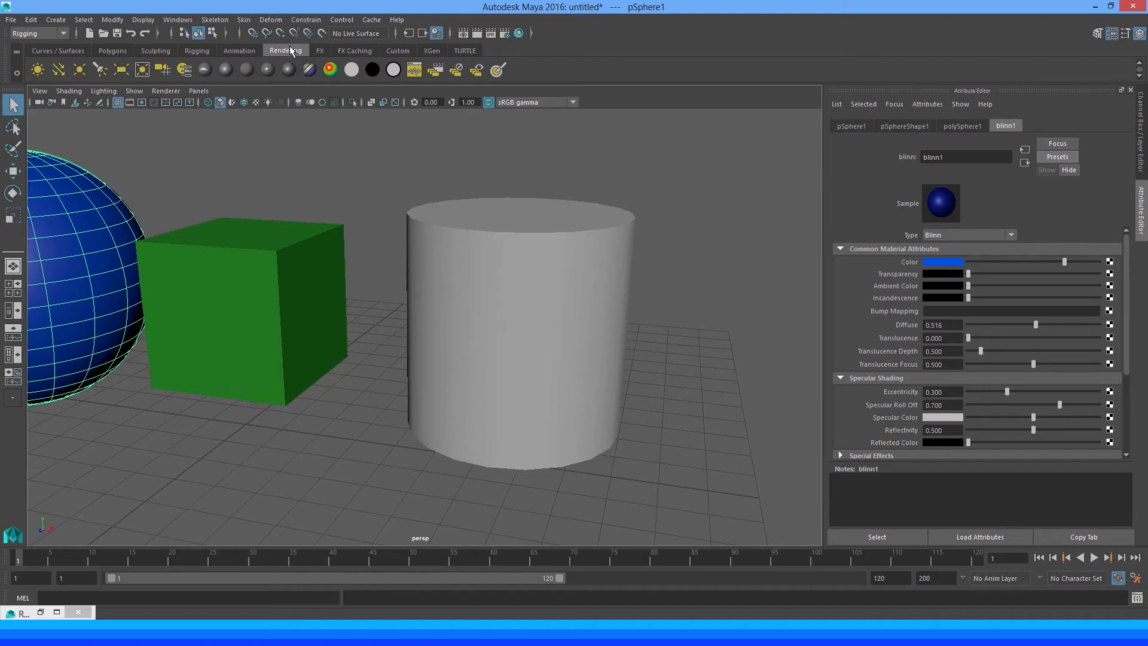
left_click(78, 70)
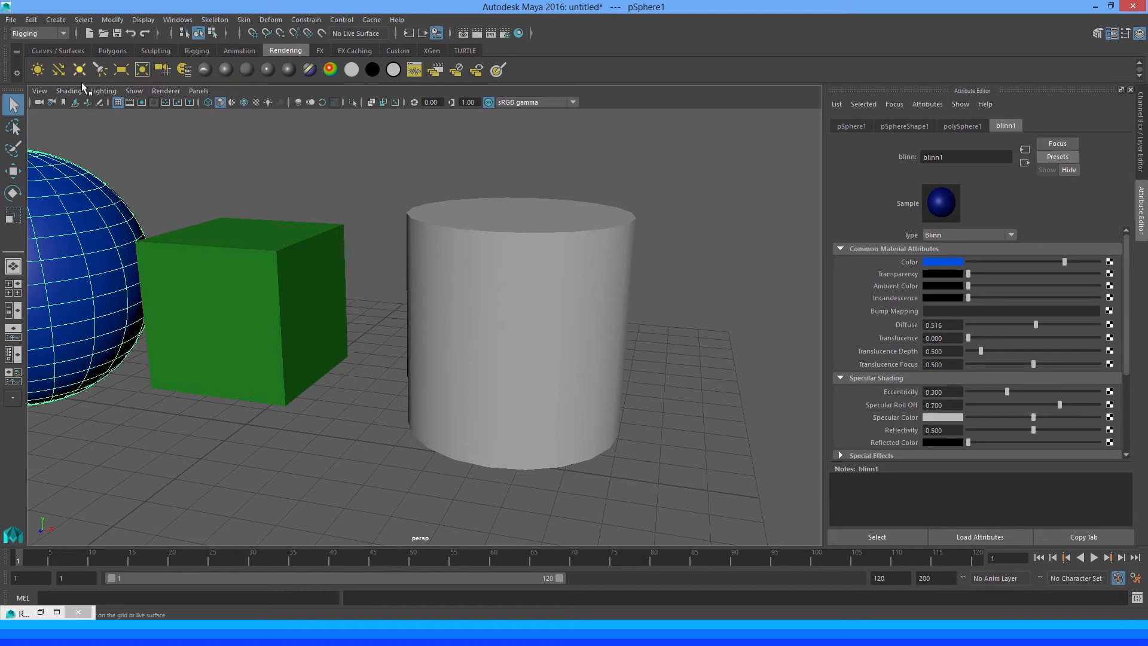
left_click(246, 180)
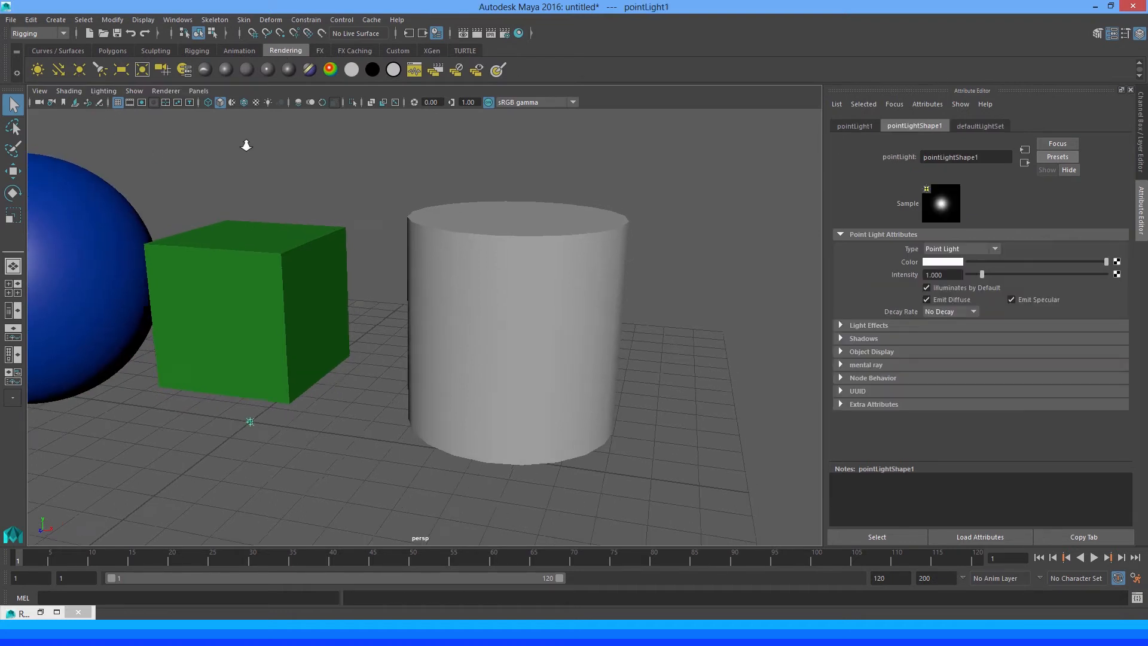
left_click(267, 101)
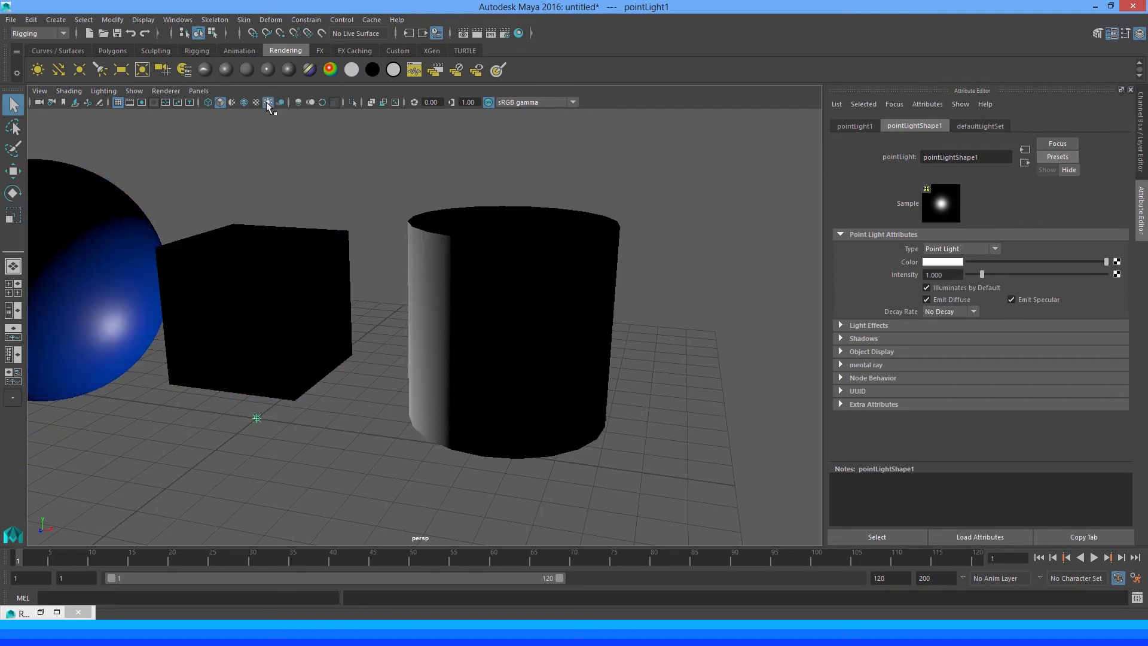
Move the point light across the floor and up so it sits inside the cylinder
key("w")
left_click_drag(306, 428, 567, 449)
left_click_drag(508, 399, 493, 262)
mouse_move(487, 317)
left_mouse_down("alt")
mouse_move(508, 305)
mouse_move(443, 311)
mouse_move(410, 356)
mouse_move(451, 359)
mouse_move(456, 384)
mouse_move(484, 357)
mouse_move(487, 313)
left_mouse_up("alt")
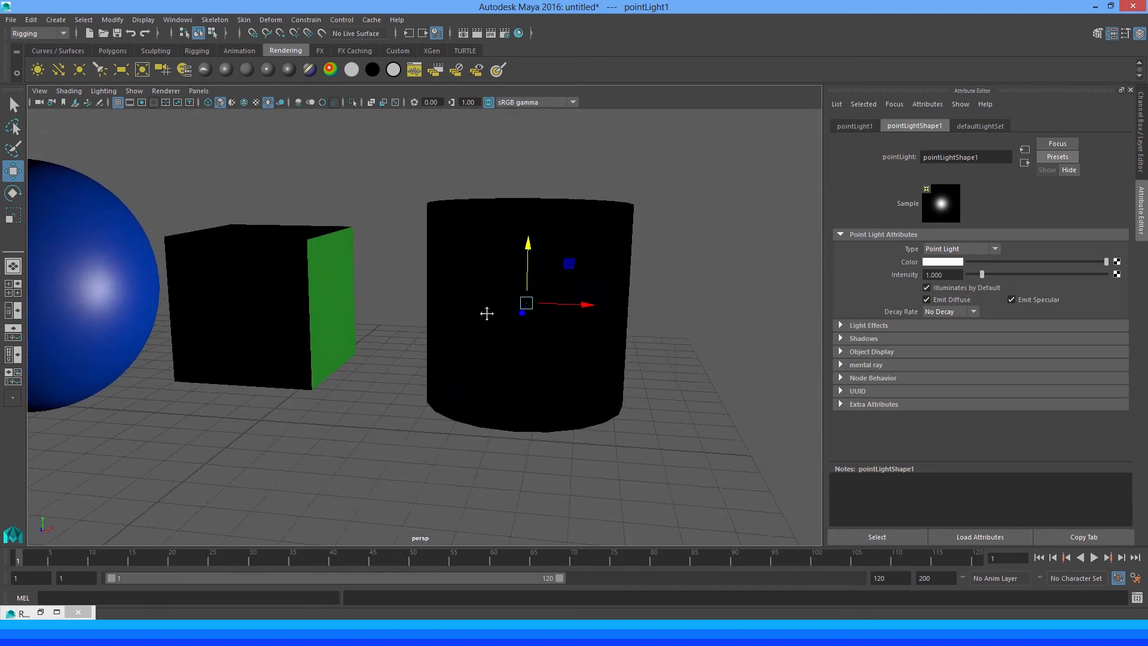
middle_click_drag(487, 313, 412, 337, "alt")
scroll(449, 337, "up", 2)
key("q")
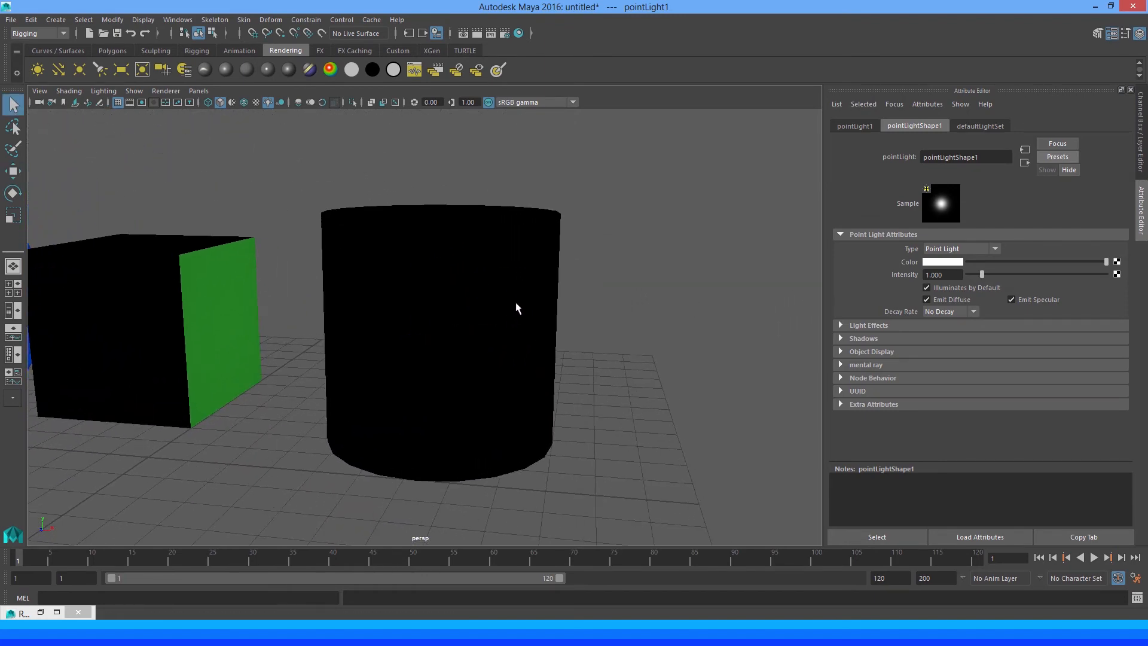
Assign a new Lambert material to the cylinder
left_click(518, 306)
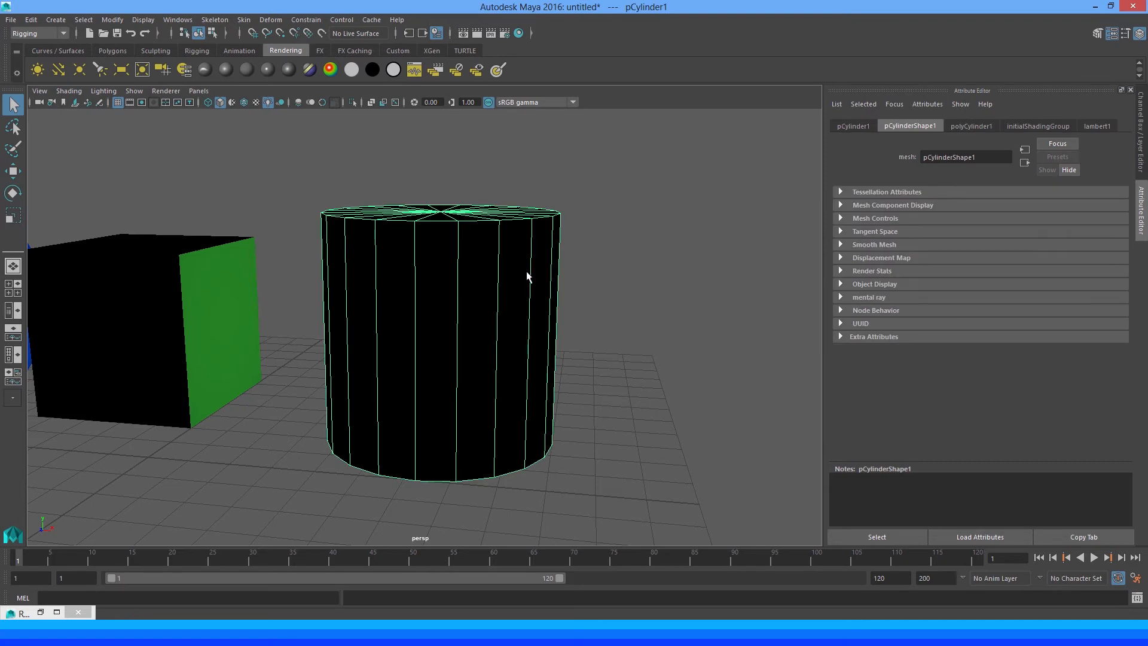
right_click(527, 273)
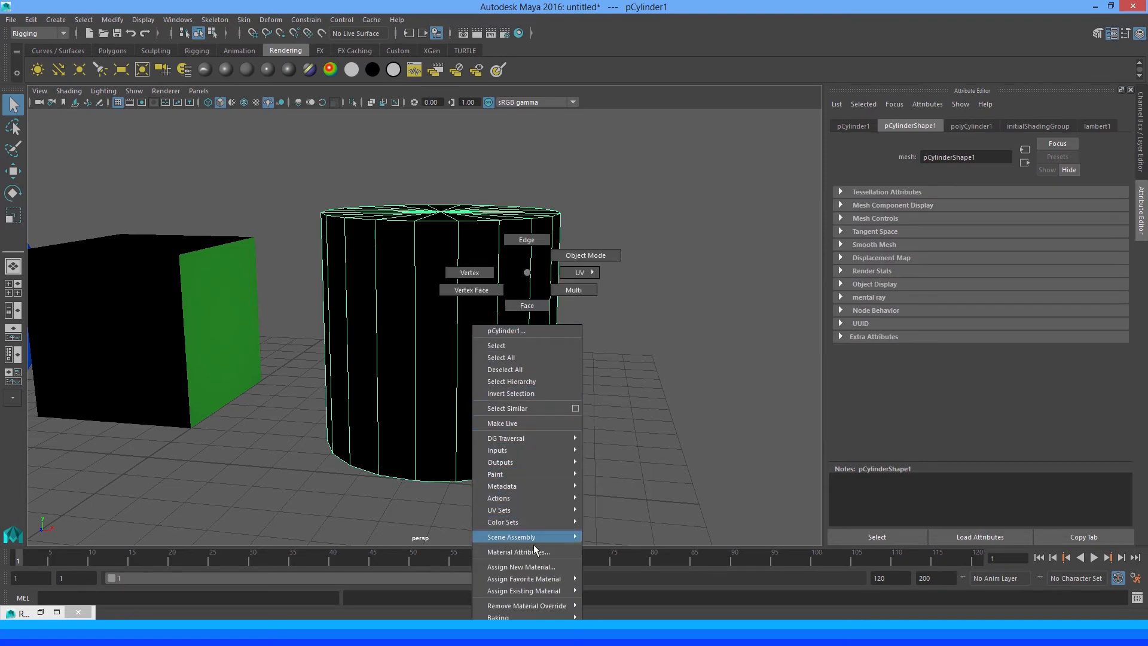
left_click(535, 564)
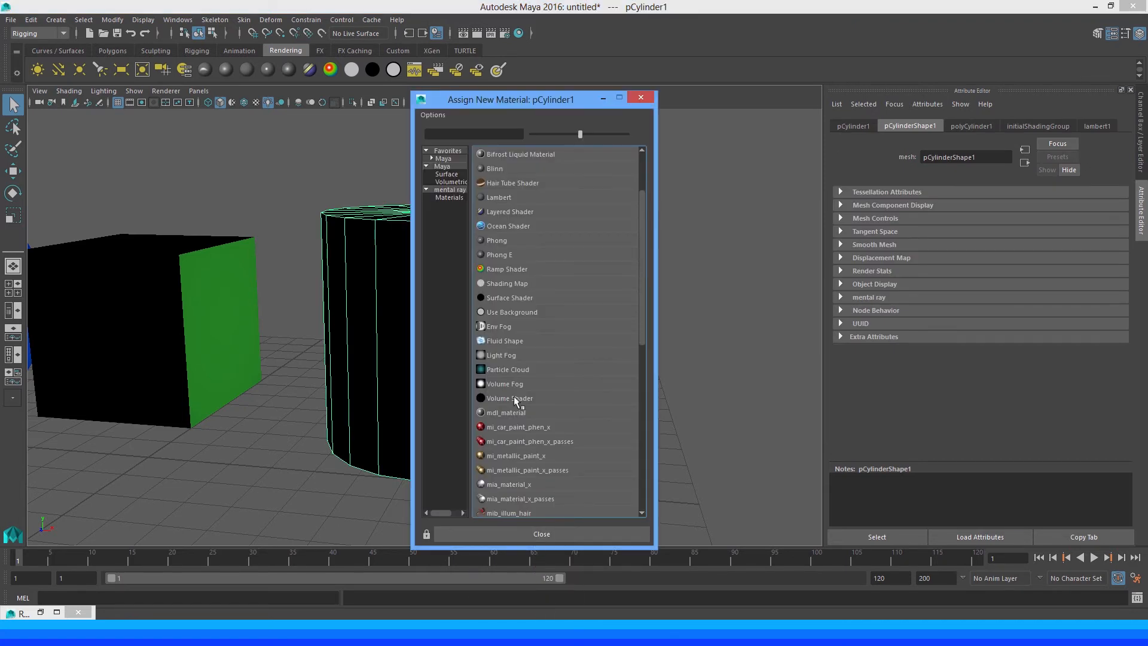
left_click(499, 198)
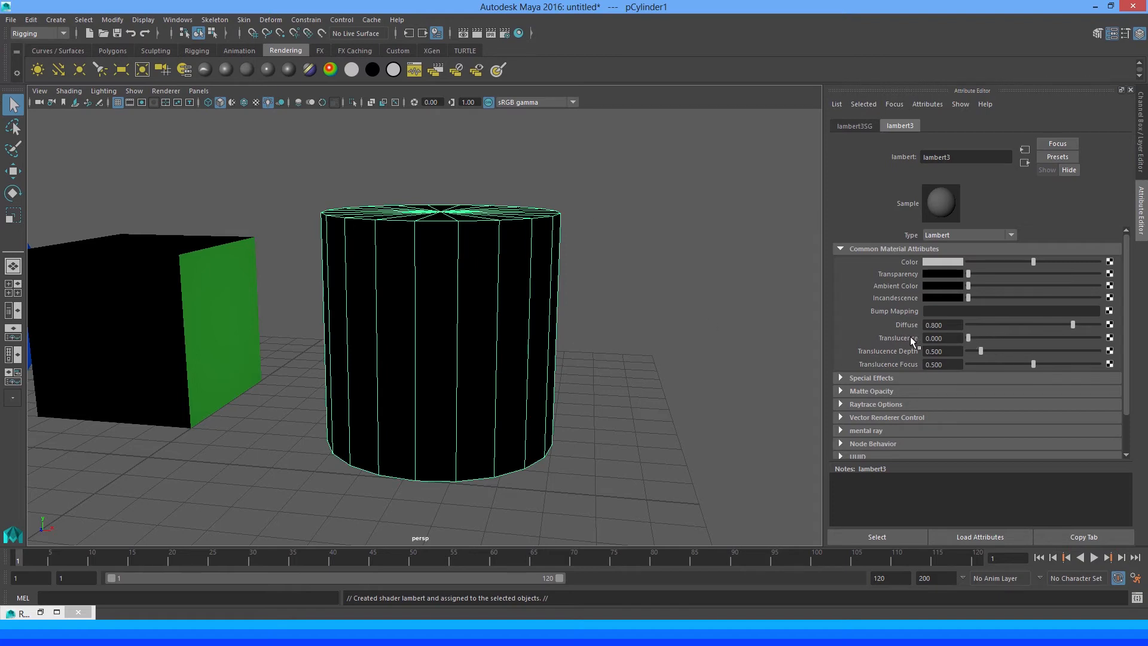
mouse_move(441, 346)
left_mouse_down("alt")
mouse_move(461, 333)
mouse_move(518, 333)
mouse_move(459, 328)
mouse_move(536, 316)
left_mouse_up("alt")
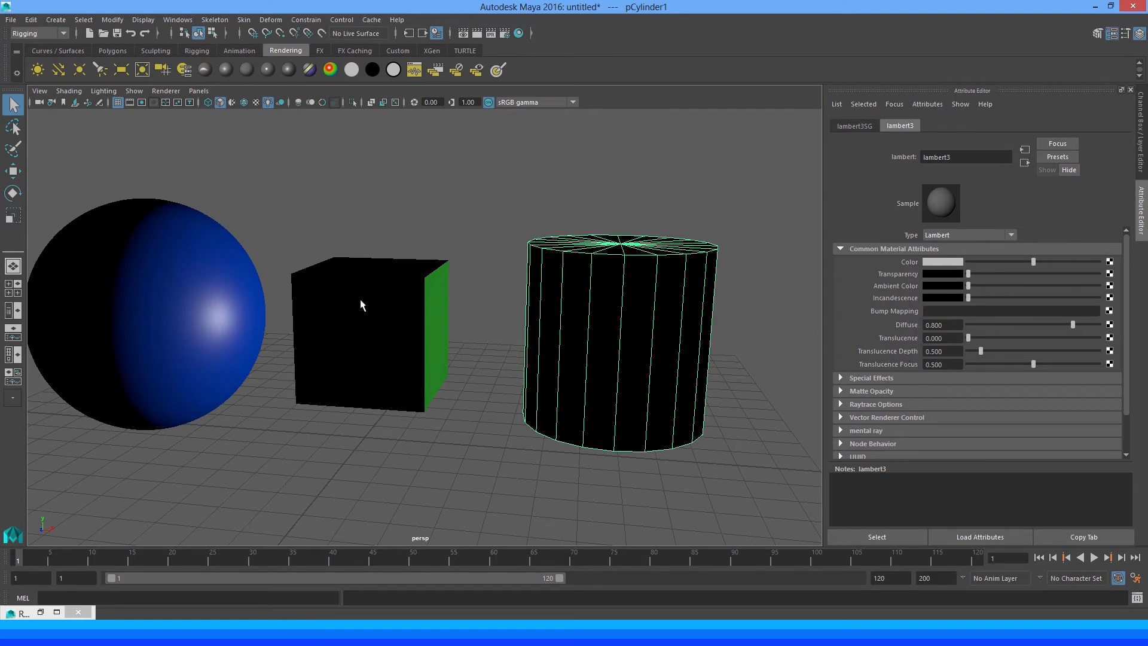
Compare the material attributes of the sphere's blinn1 with those of the cylinder's lambert3
left_click(215, 301)
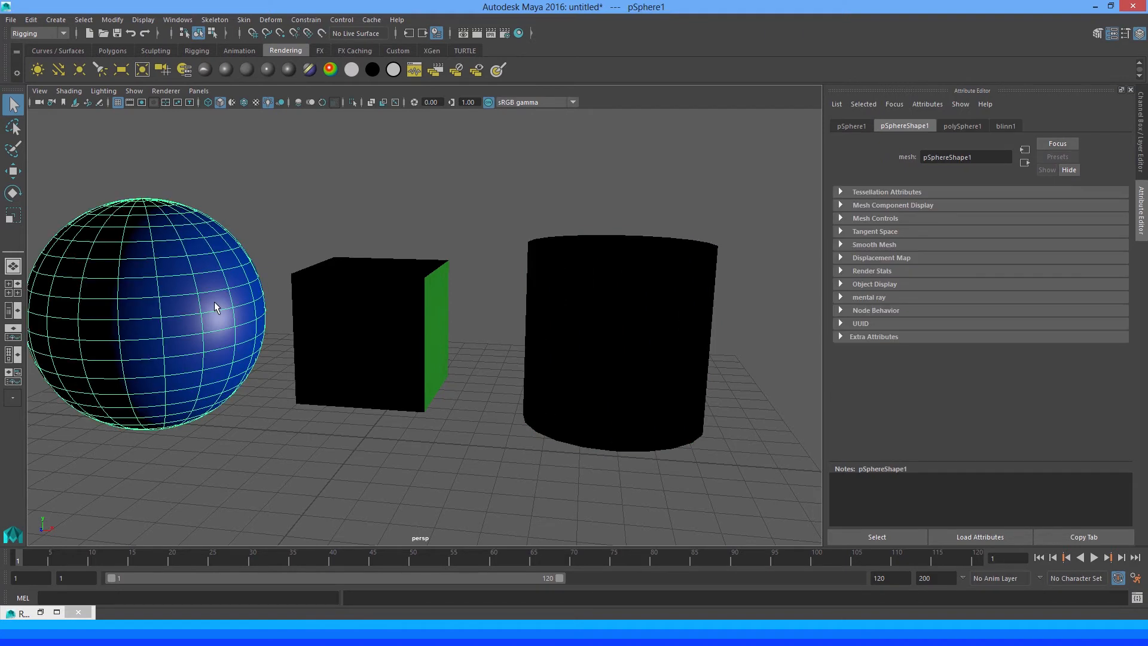
left_click(1006, 125)
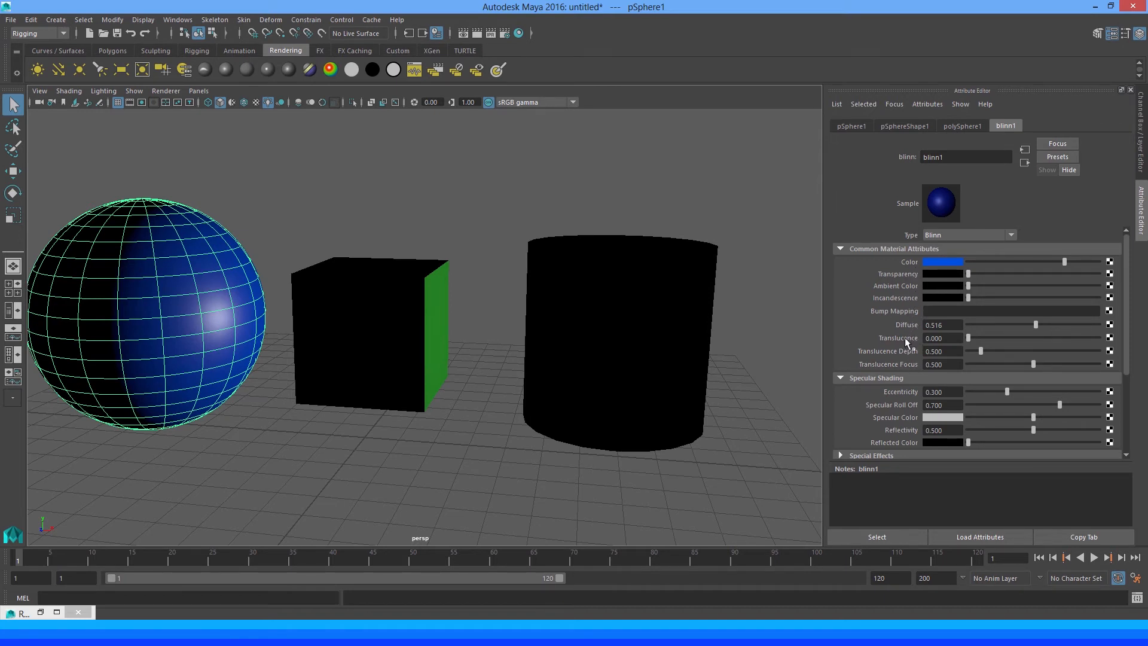
scroll(899, 332, "down", 2)
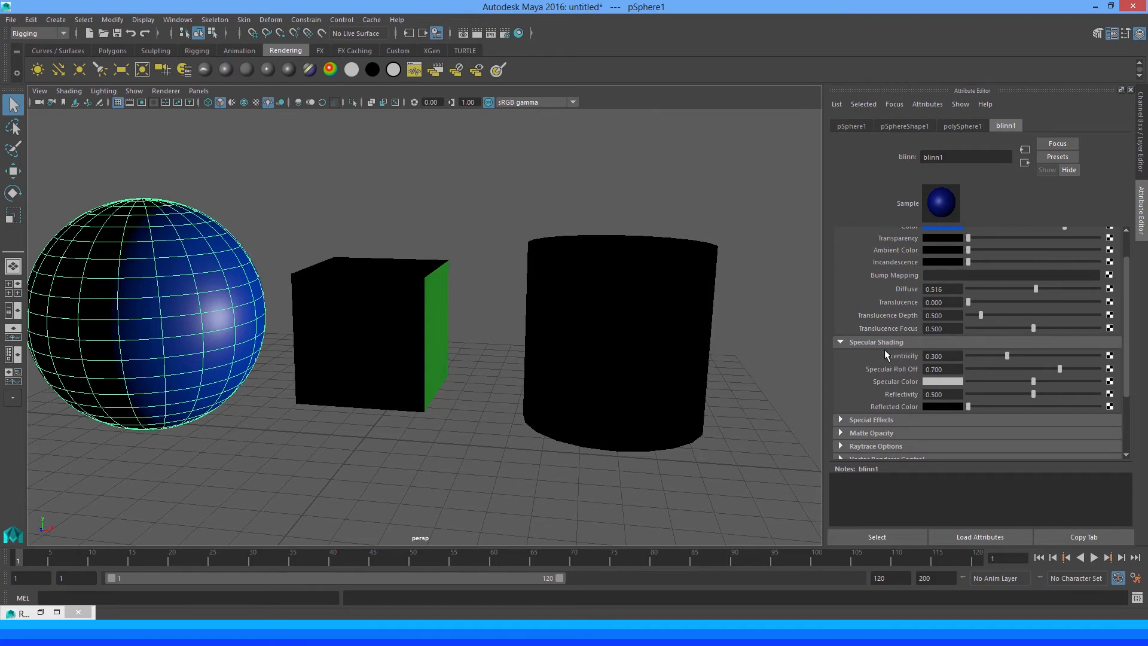
left_click(608, 305)
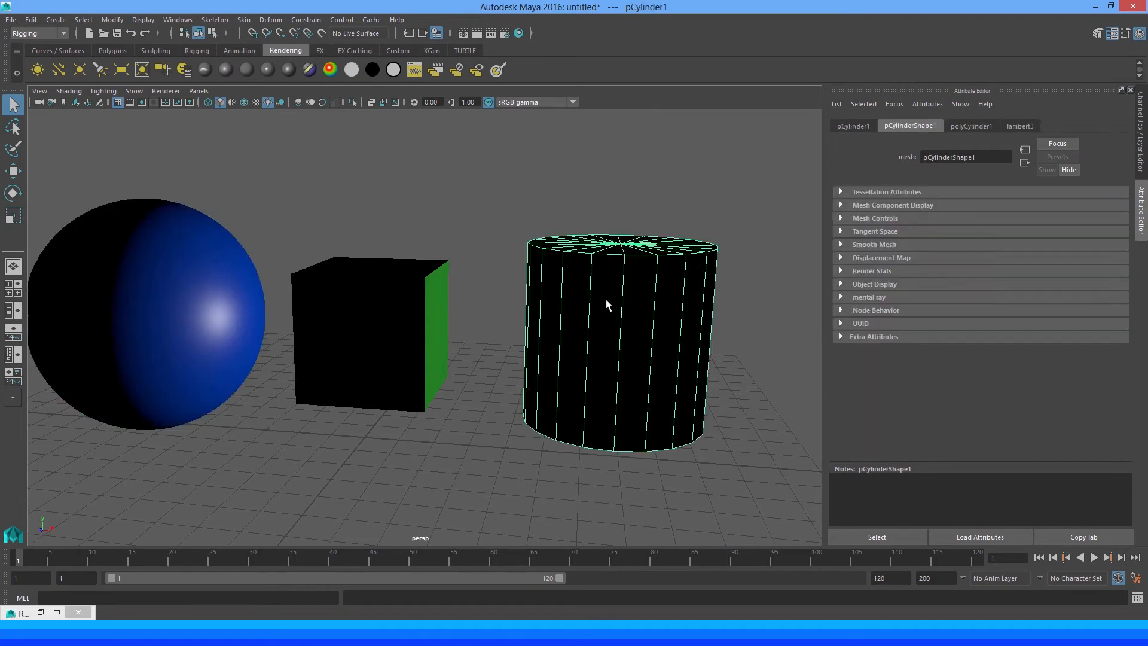
left_click(1017, 126)
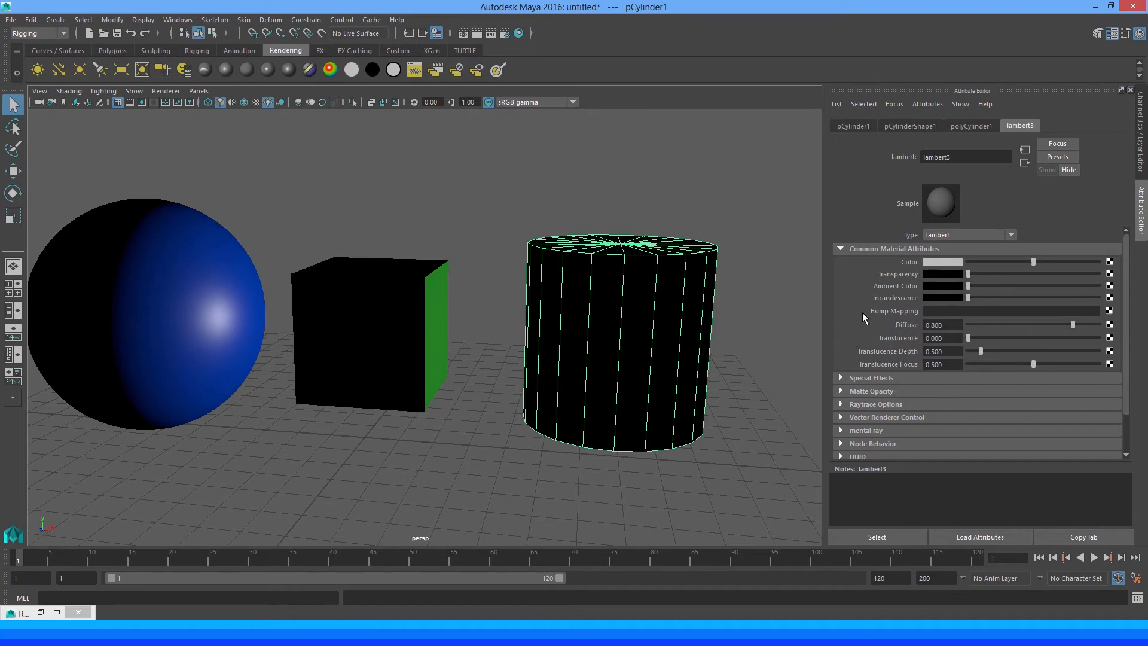
Delete the cylinder's top and bottom cap faces, leaving only its side wall, and return it to object mode
middle_click_drag(501, 237, 425, 251, "alt")
right_click_drag(425, 251, 495, 262, "alt")
middle_click_drag(495, 262, 436, 261, "alt")
right_click_drag(436, 262, 477, 251, "alt")
right_click(477, 239)
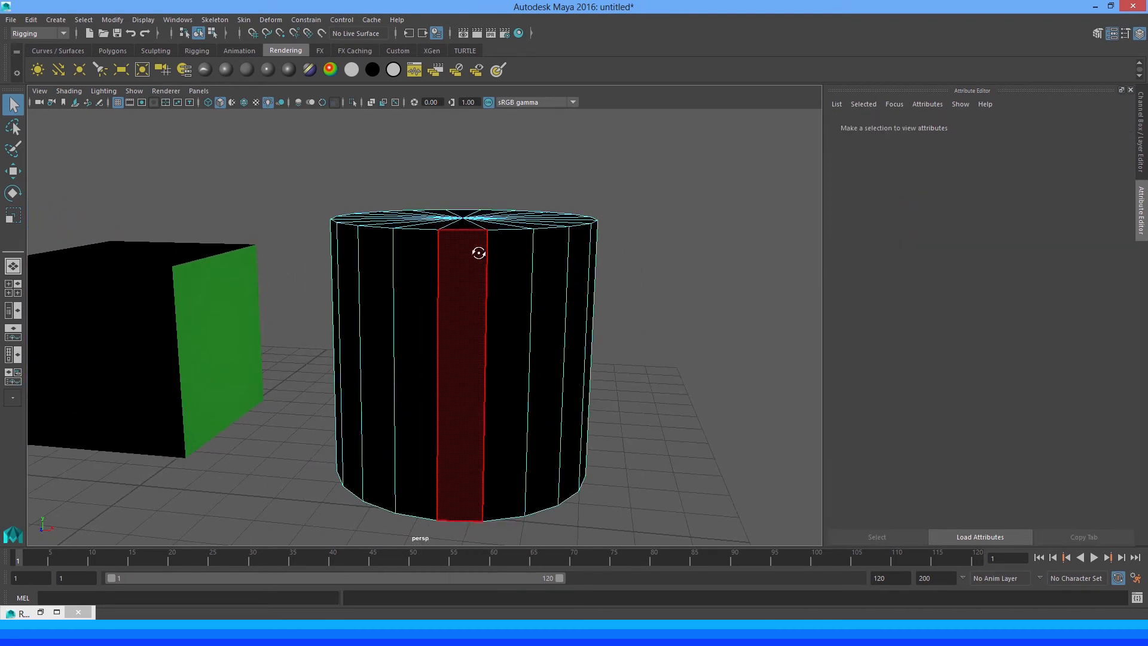
middle_click_drag(474, 249, 486, 250, "alt")
left_click_drag(318, 166, 638, 253)
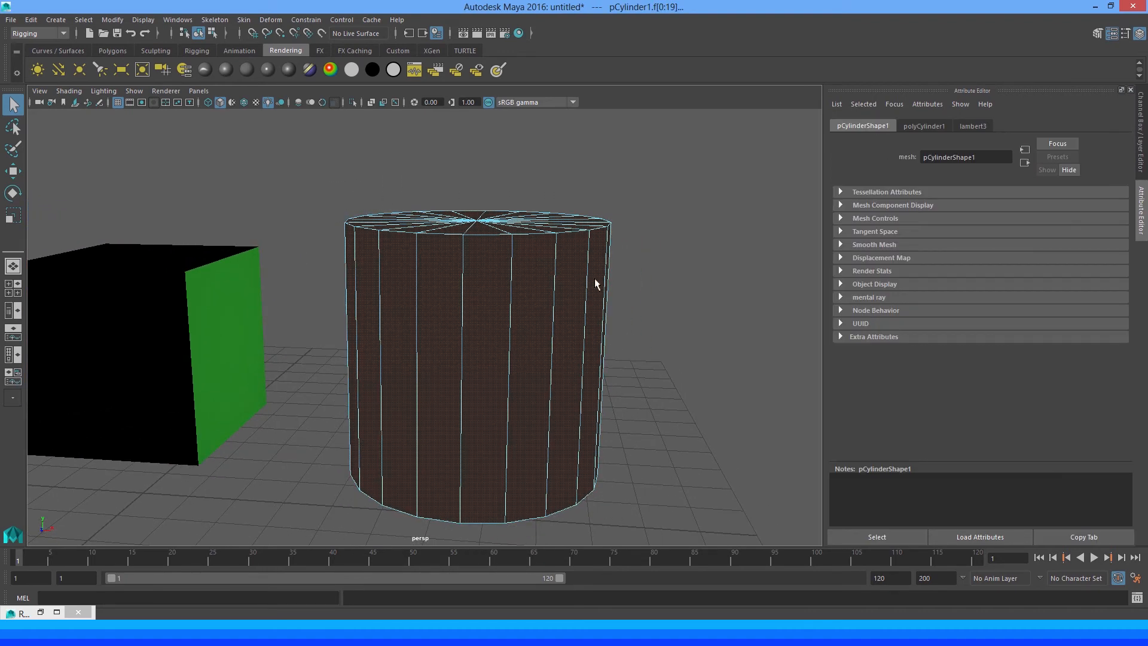
left_click_drag(313, 165, 691, 551)
left_click_drag(604, 448, 608, 443, "alt")
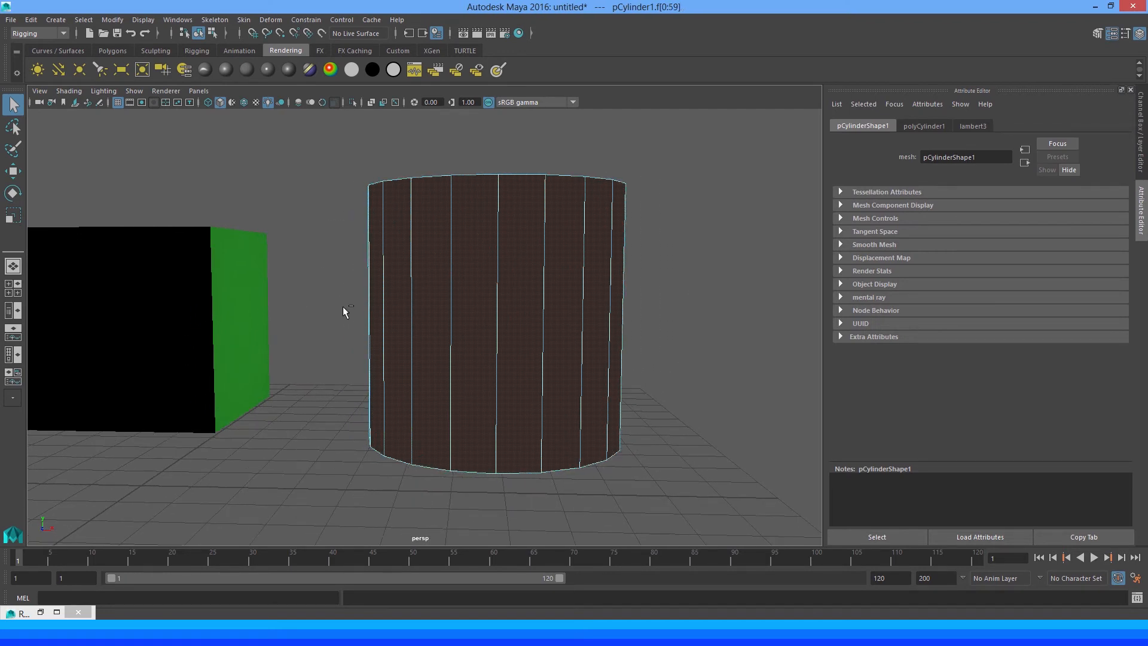
left_click_drag(346, 312, 564, 281, "ctrl")
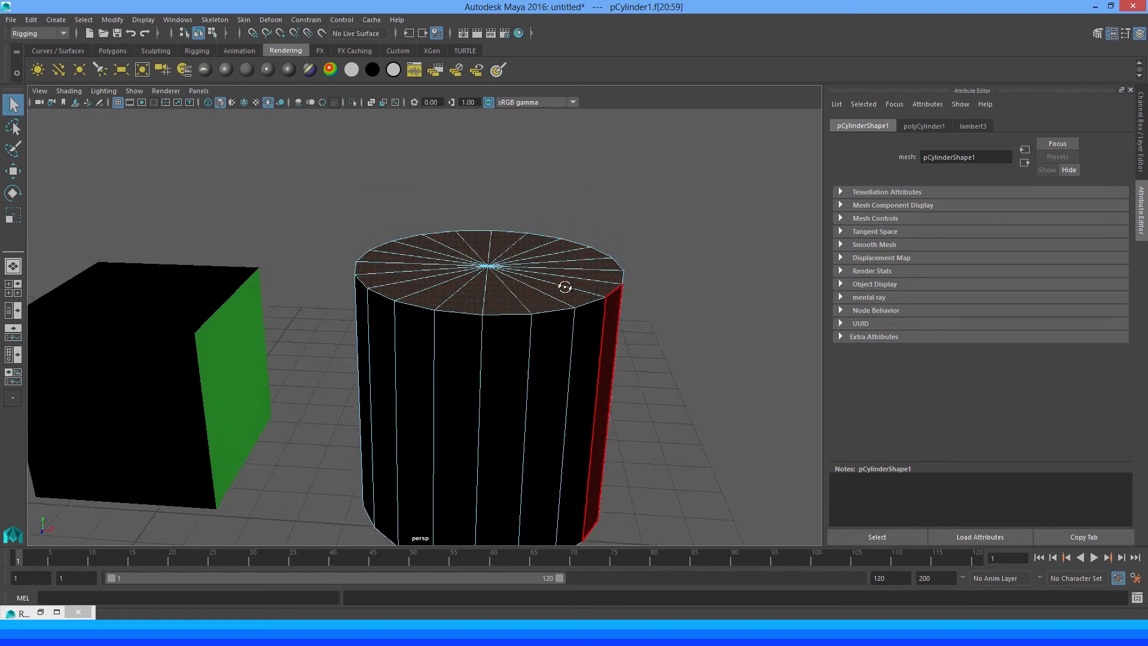
mouse_move(476, 299)
left_mouse_down("alt")
mouse_move(493, 289)
mouse_move(486, 267)
mouse_move(472, 320)
left_mouse_up("alt")
key("Delete")
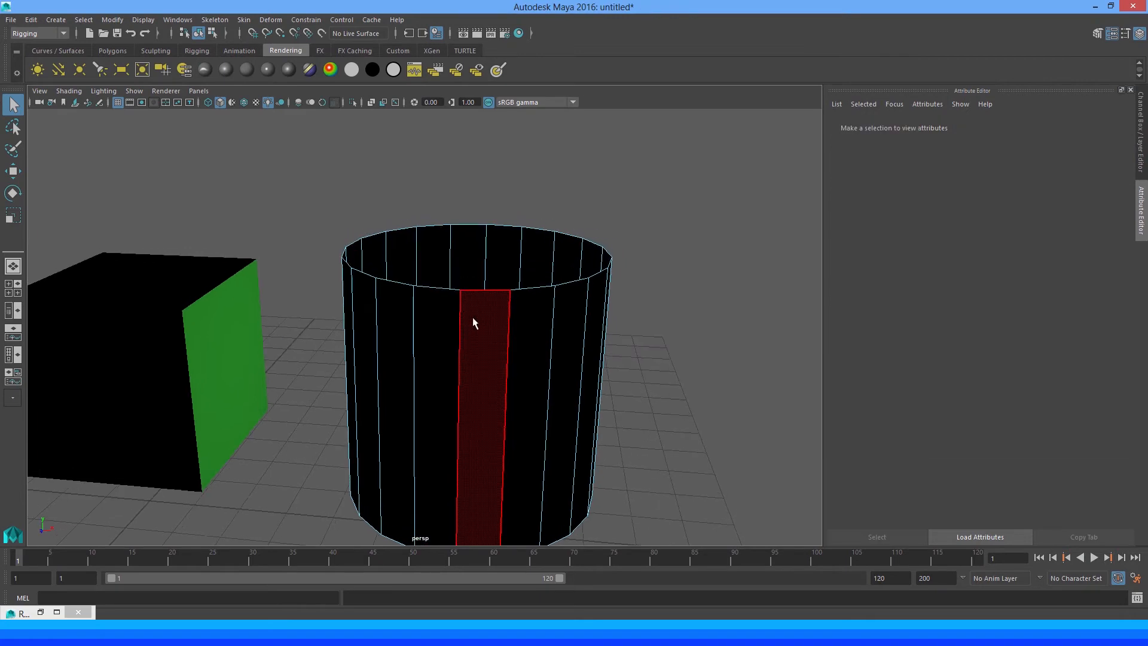
right_click_drag(497, 259, 519, 246)
left_click(495, 323)
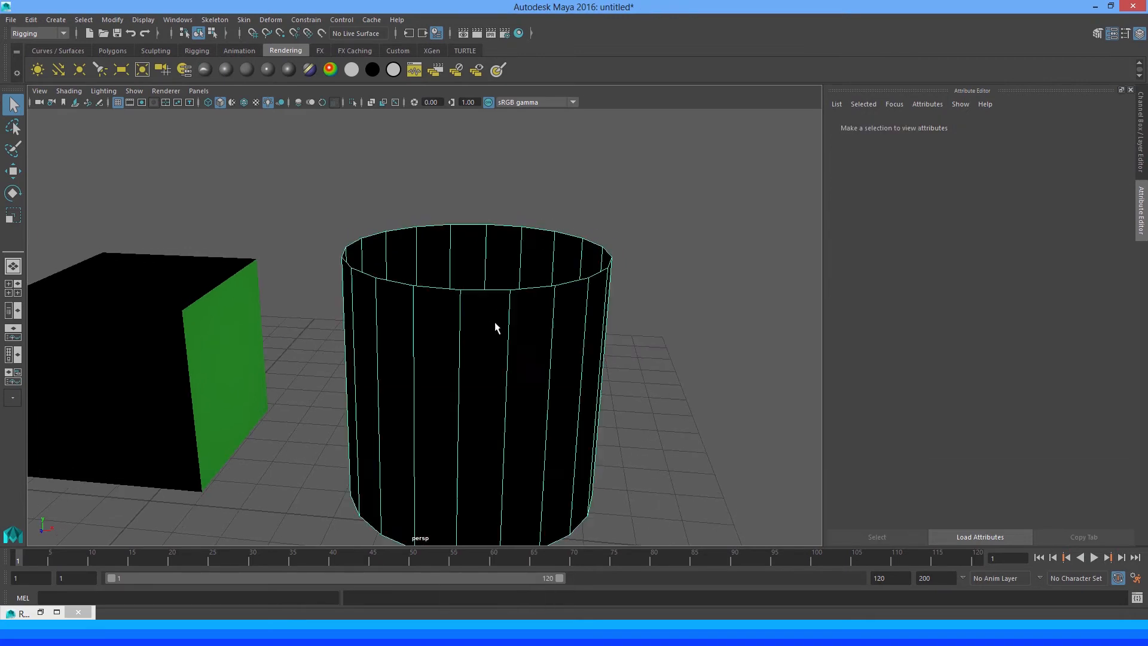
Render a frontal view of the open cylinder with mental ray, inspect its alpha channel, and minimize the Render View
left_click_drag(479, 357, 478, 328, "alt")
middle_click_drag(479, 328, 462, 343, "alt")
right_click_drag(461, 343, 492, 353, "alt")
left_click_drag(492, 357, 495, 344, "alt")
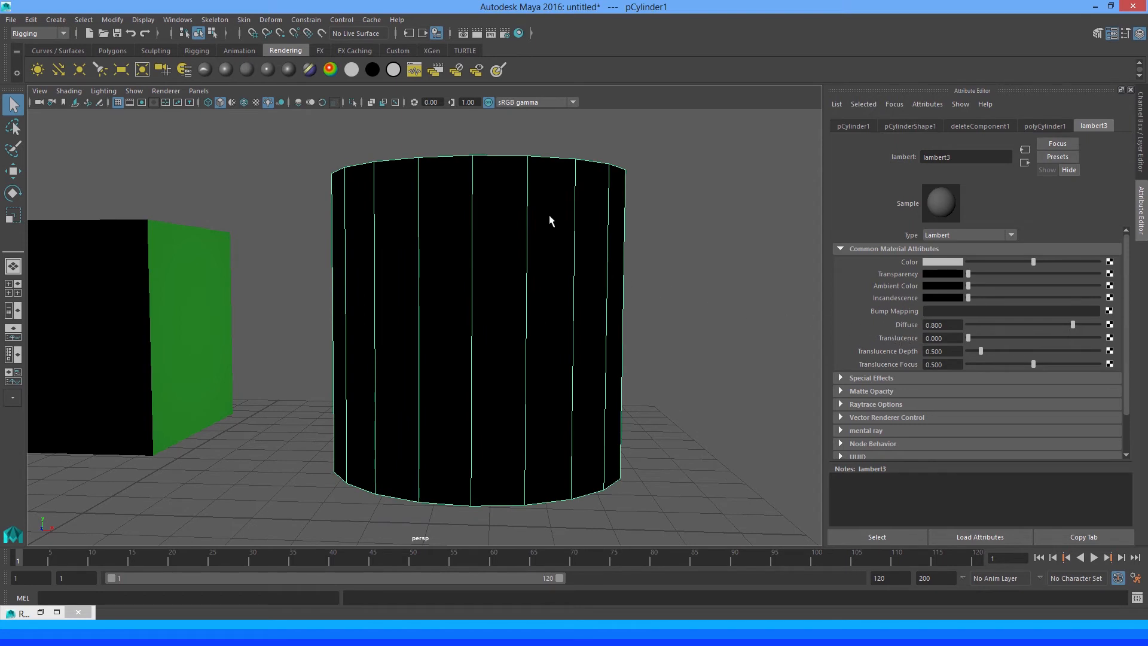
left_click(477, 33)
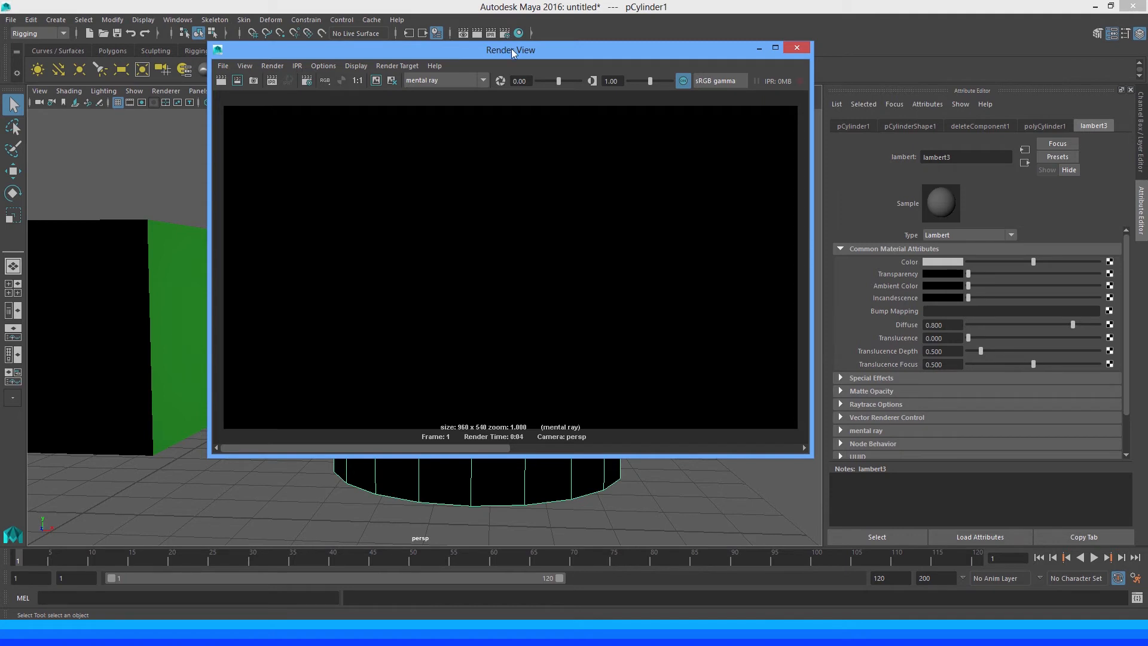
left_click_drag(512, 49, 824, 40)
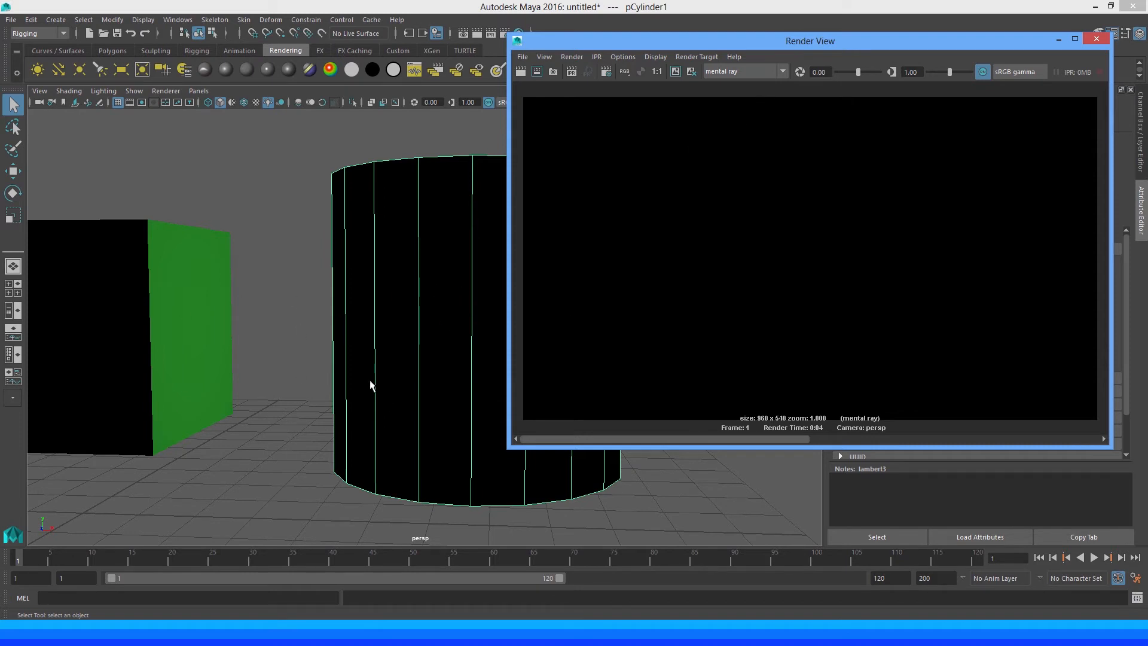
left_click_drag(745, 46, 549, 84)
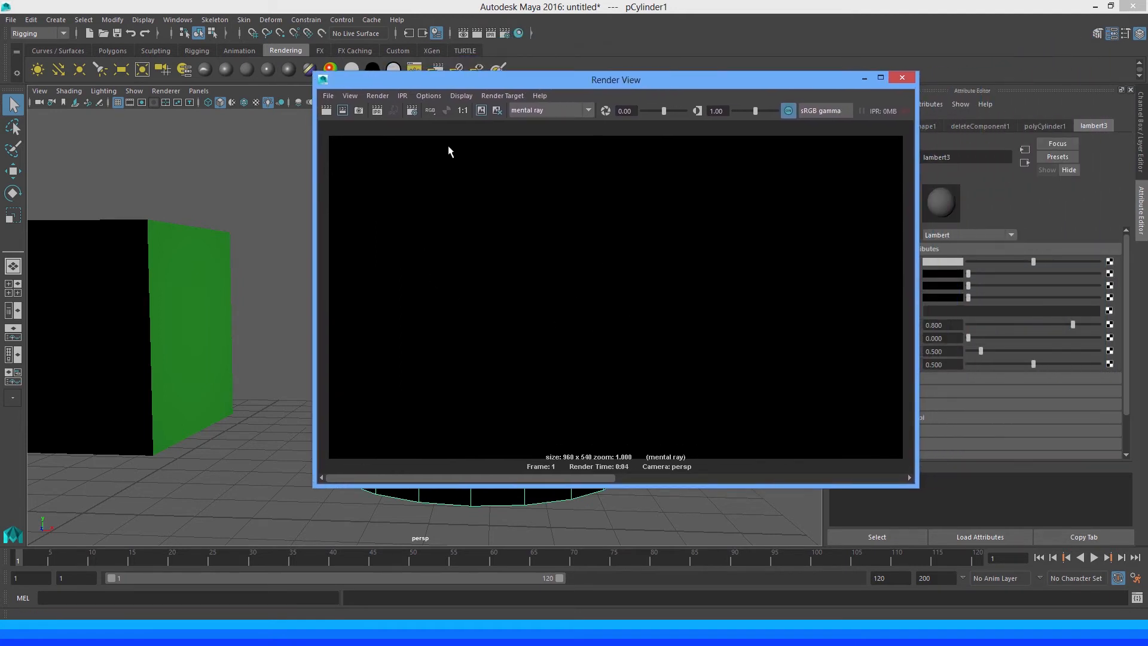
left_click(446, 110)
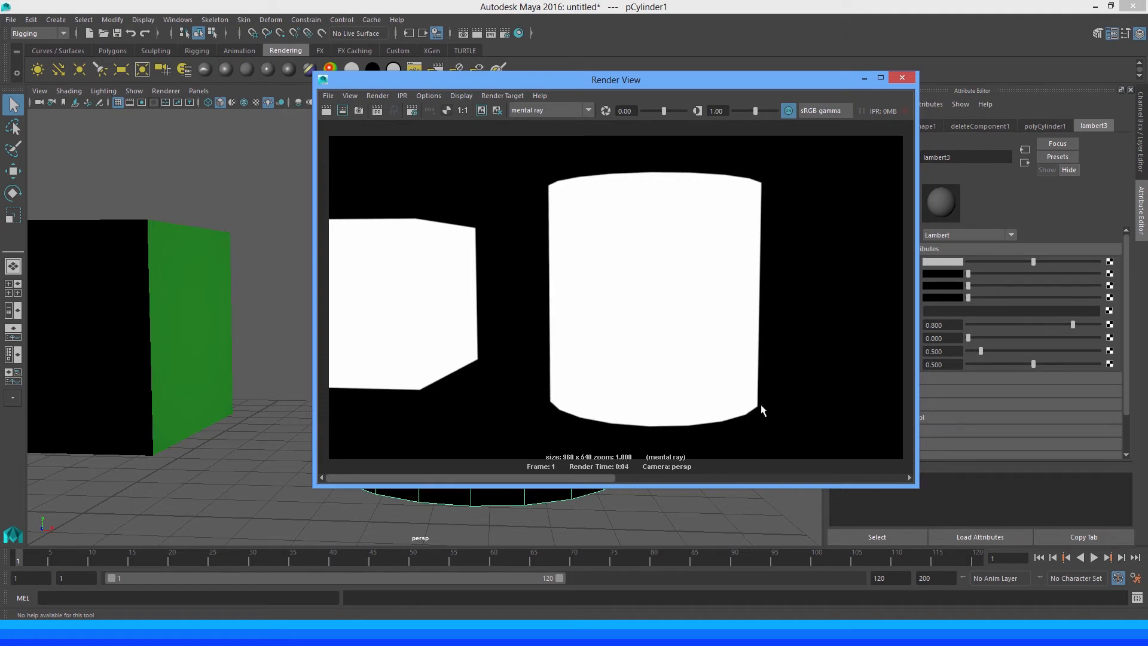
left_click(428, 110)
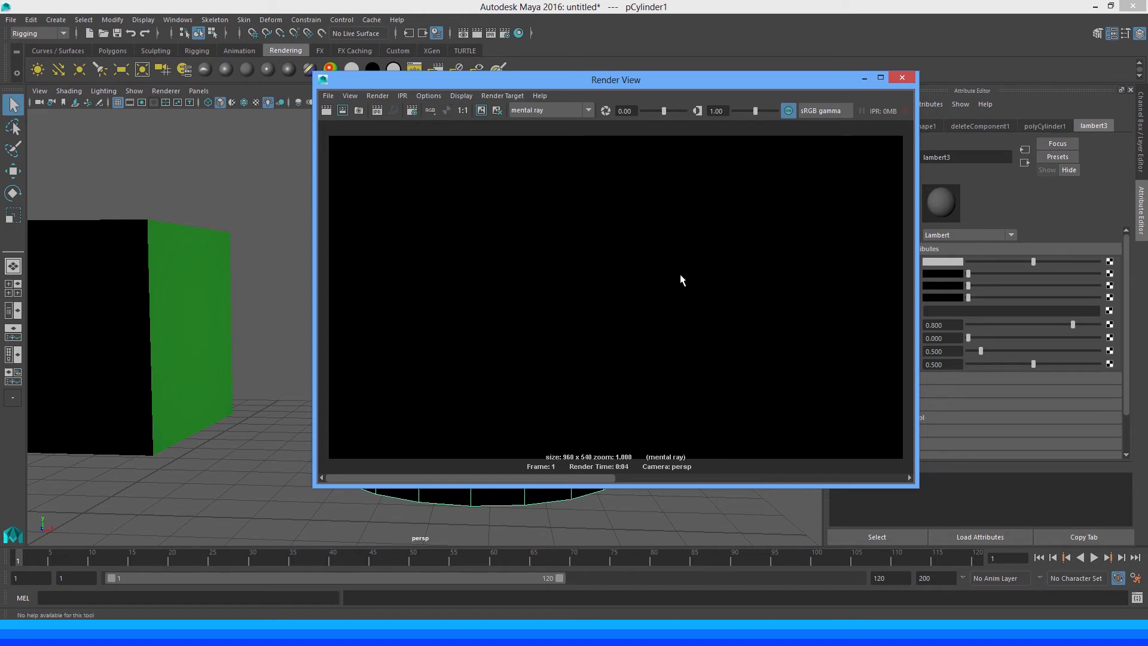
left_click(863, 78)
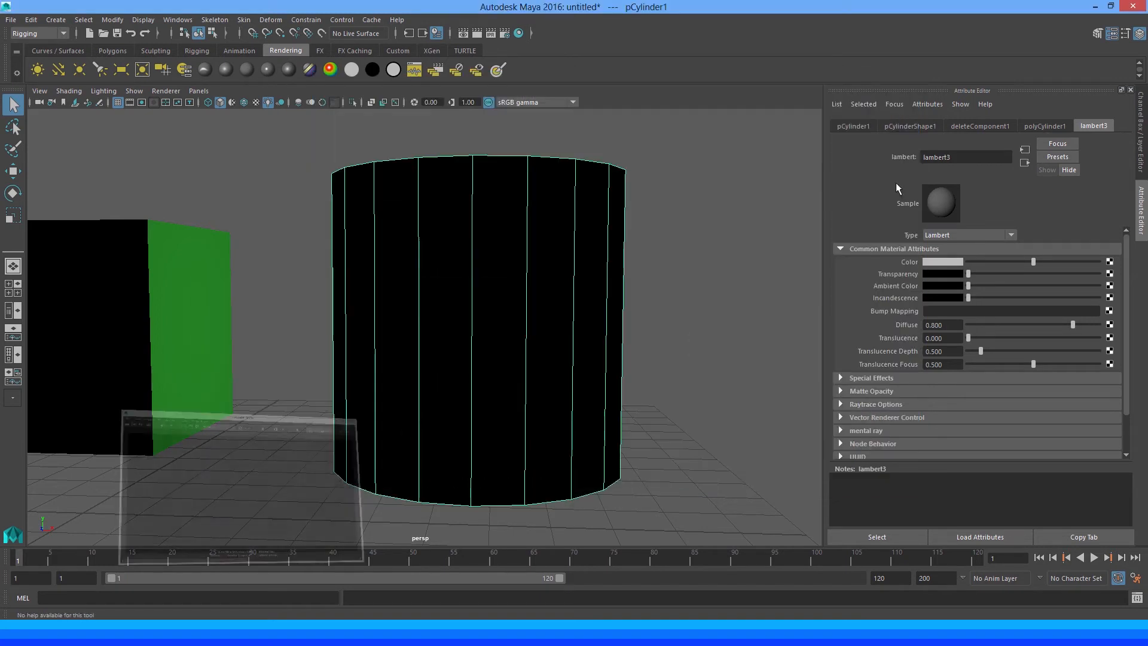
Set the lambert3 color to a pale yellow with hue 50.769 and raise its translucence to 0.369
left_click(944, 263)
left_click(894, 293)
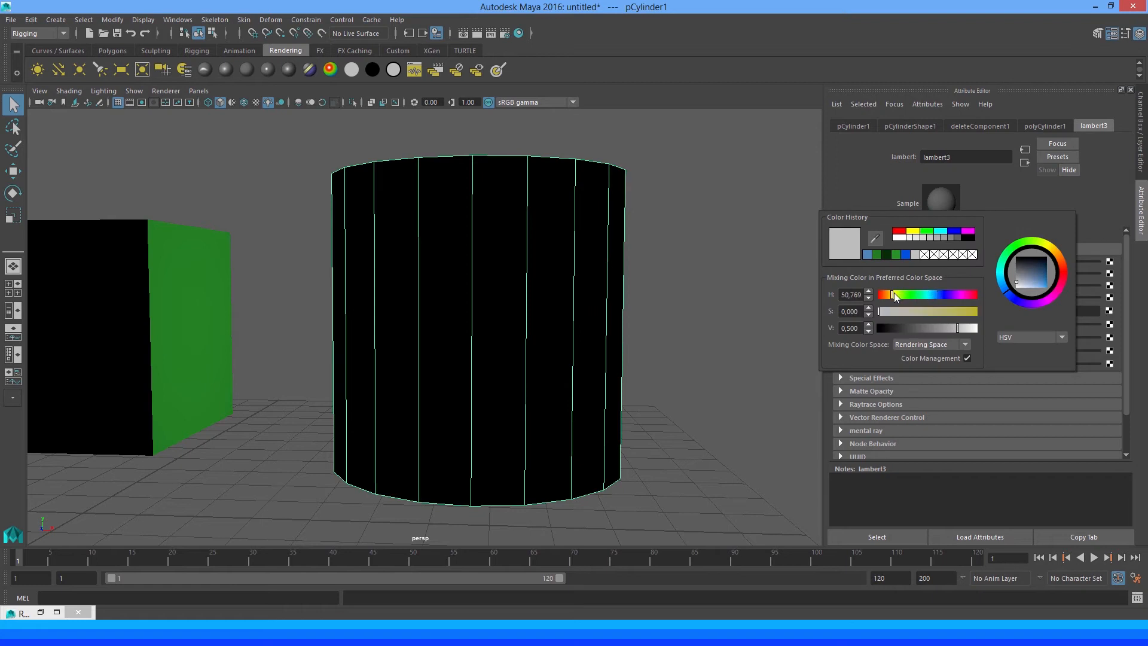
left_click(897, 311)
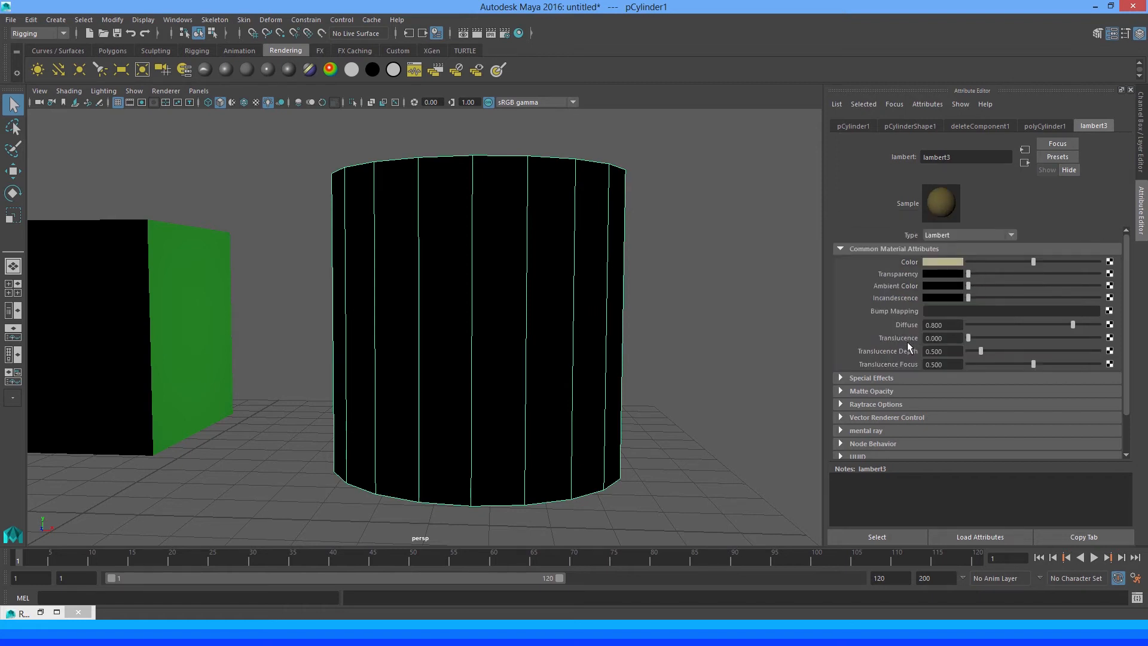
left_click_drag(969, 339, 1009, 339)
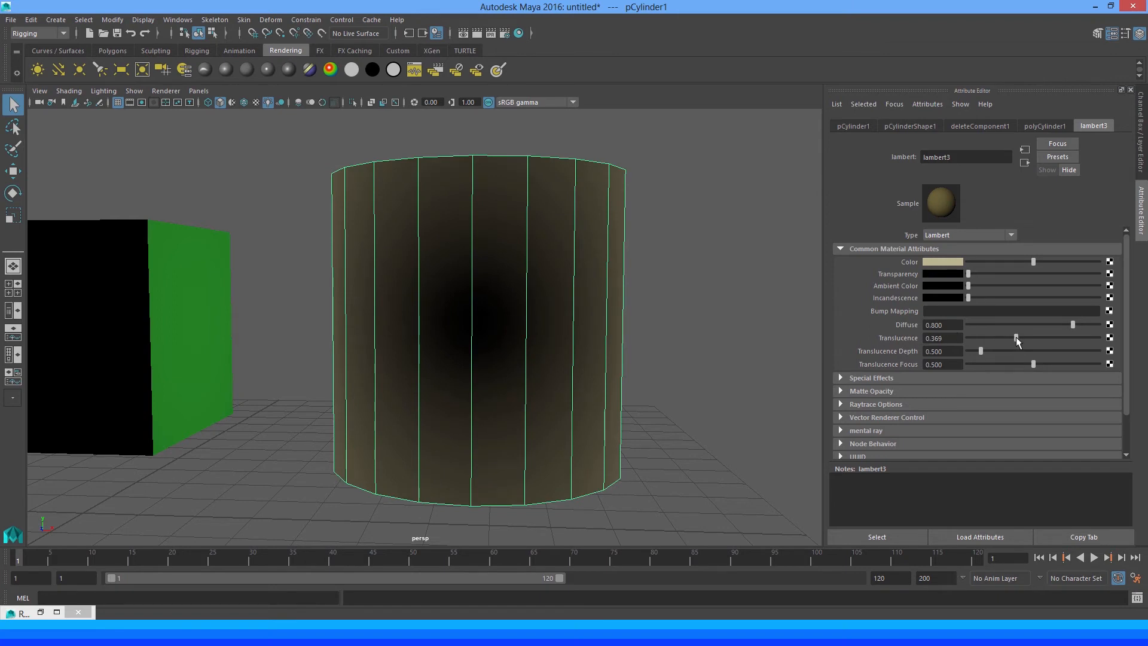
Raise lambert3's translucence to 0.401, re-render the cylinder with mental ray, and minimize the Render View
left_click_drag(1016, 337, 1019, 338)
left_click(463, 33)
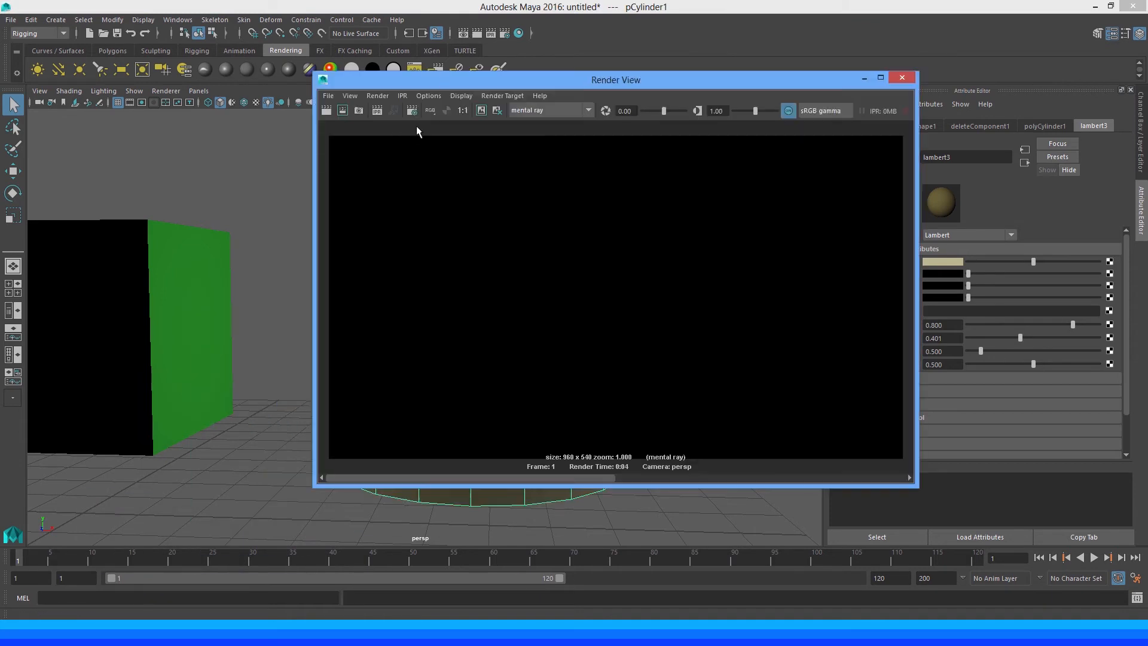
left_click(326, 110)
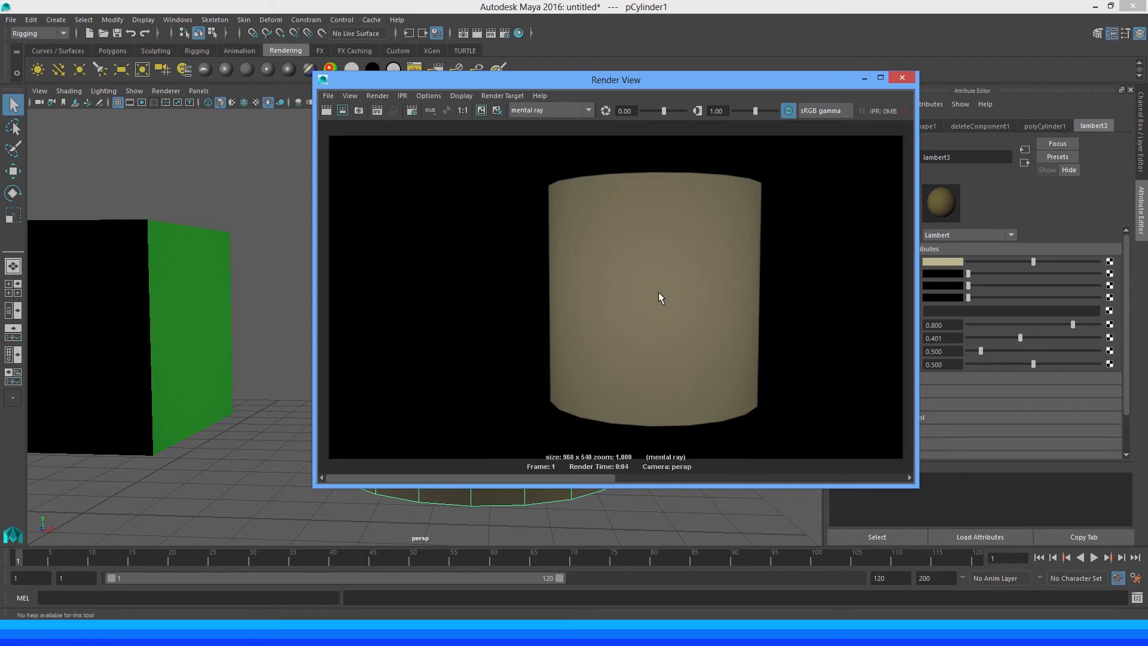
left_click_drag(672, 88, 456, 84)
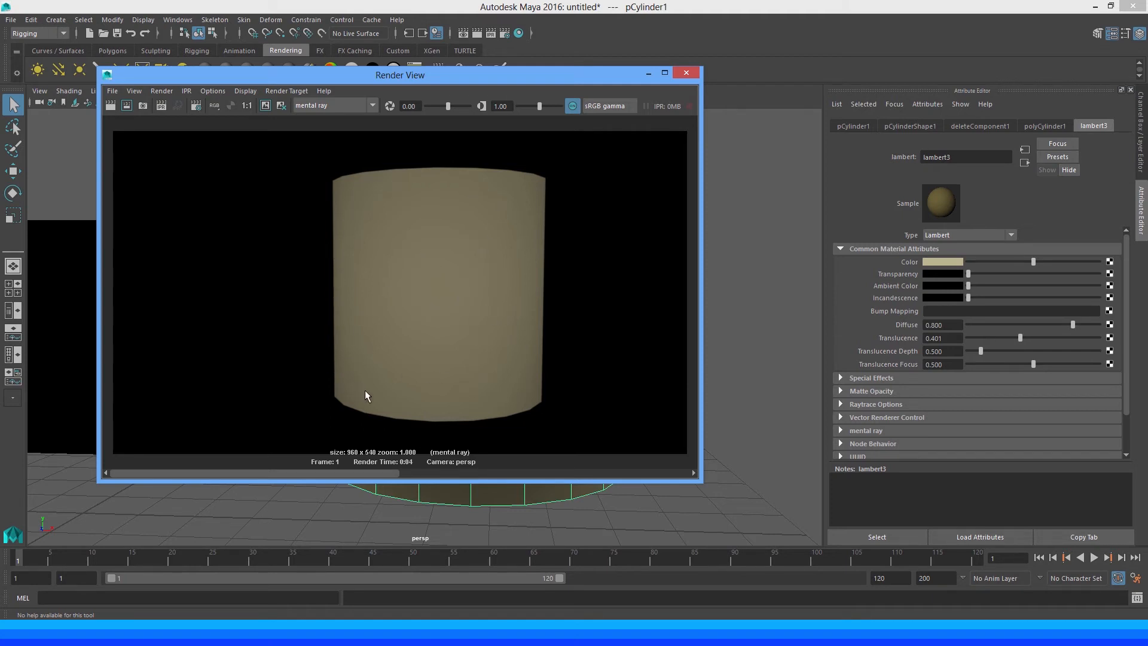
left_click(647, 73)
Set lambert3's translucence to 0.290, depth to 0.922 and focus to 0.636, then re-render the cylinder while keeping the previous image
left_click_drag(1020, 337, 1005, 339)
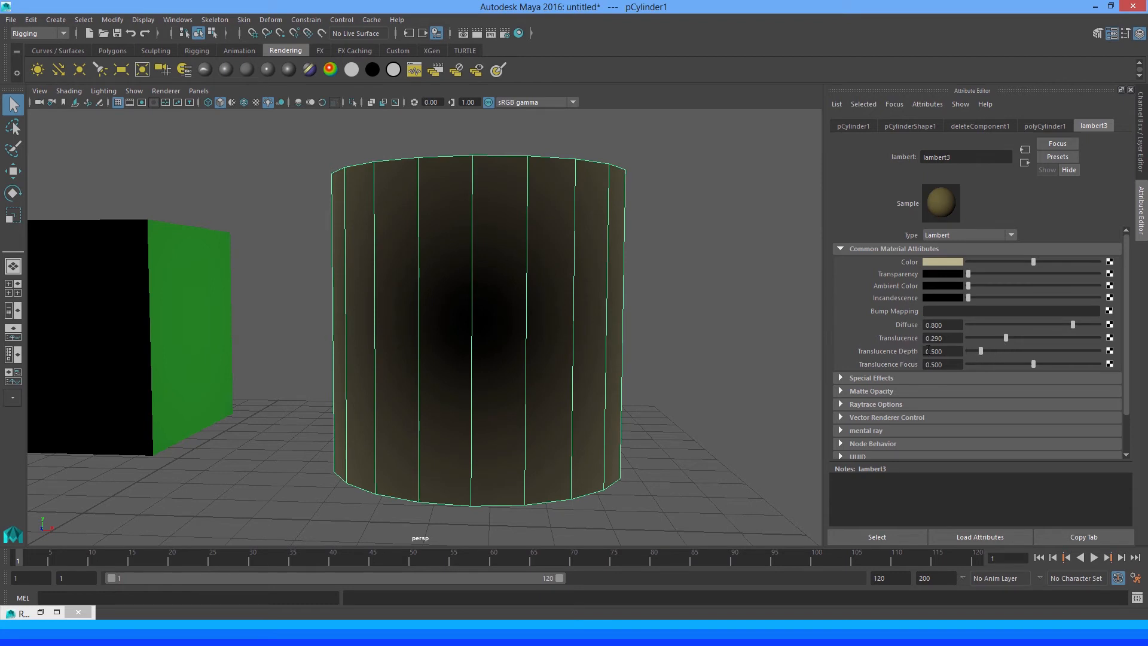
left_click_drag(981, 350, 1051, 358)
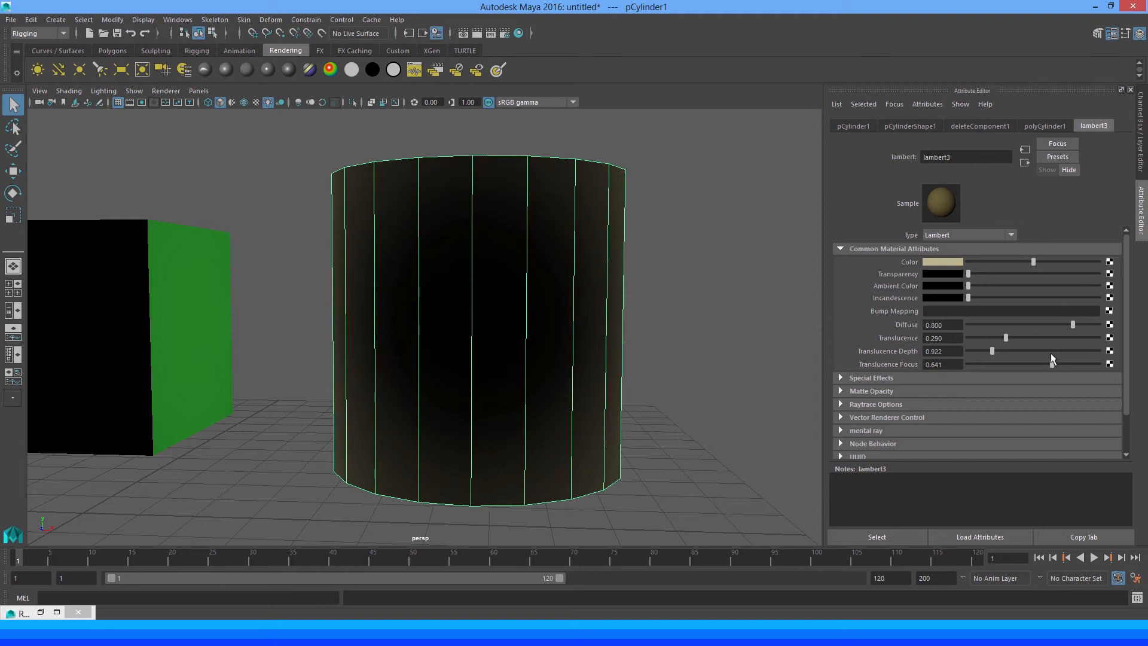
left_click(465, 34)
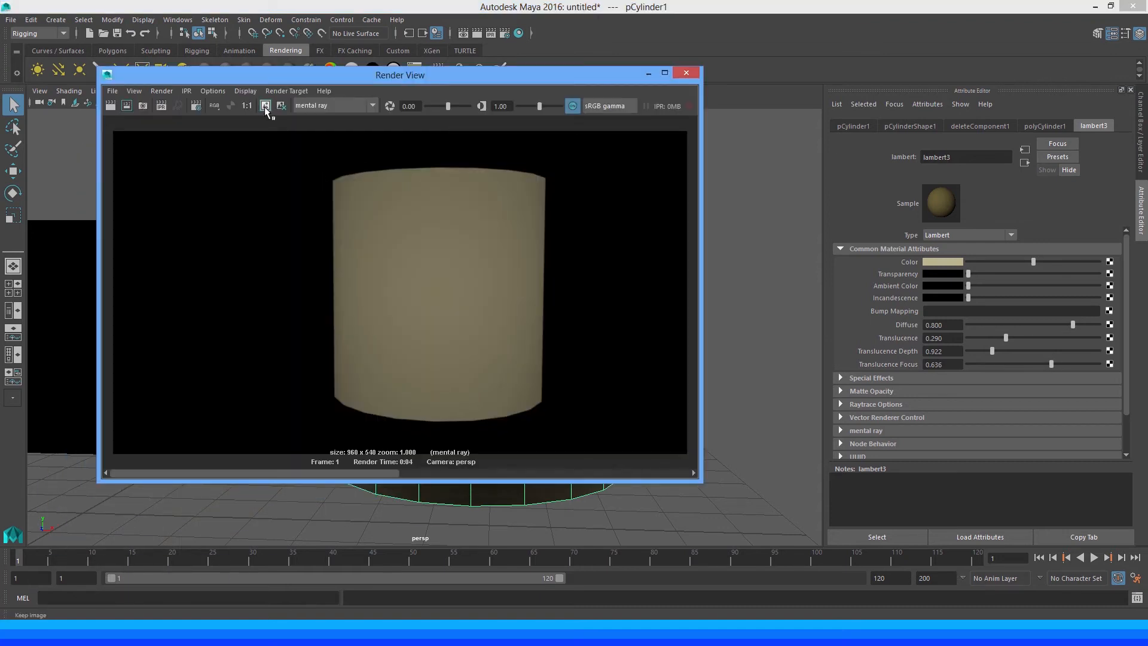
left_click(265, 106)
left_click(111, 106)
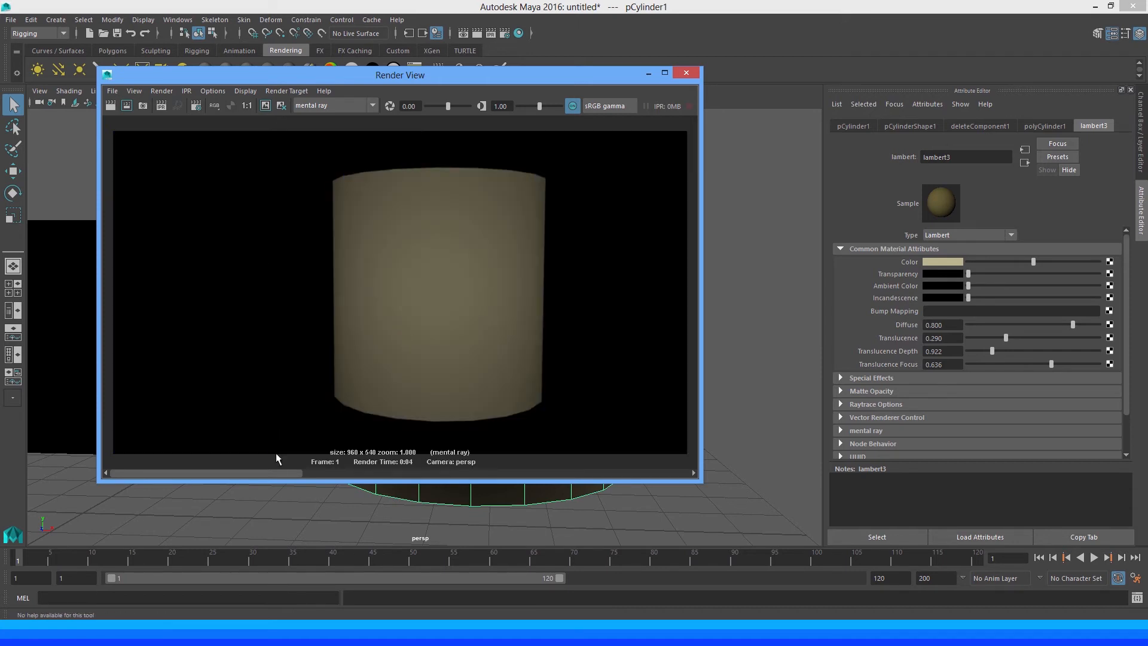
Compare the new cylinder render with the kept previous image and minimize the Render View
left_click(451, 475)
left_click_drag(452, 475, 317, 446)
left_click(647, 74)
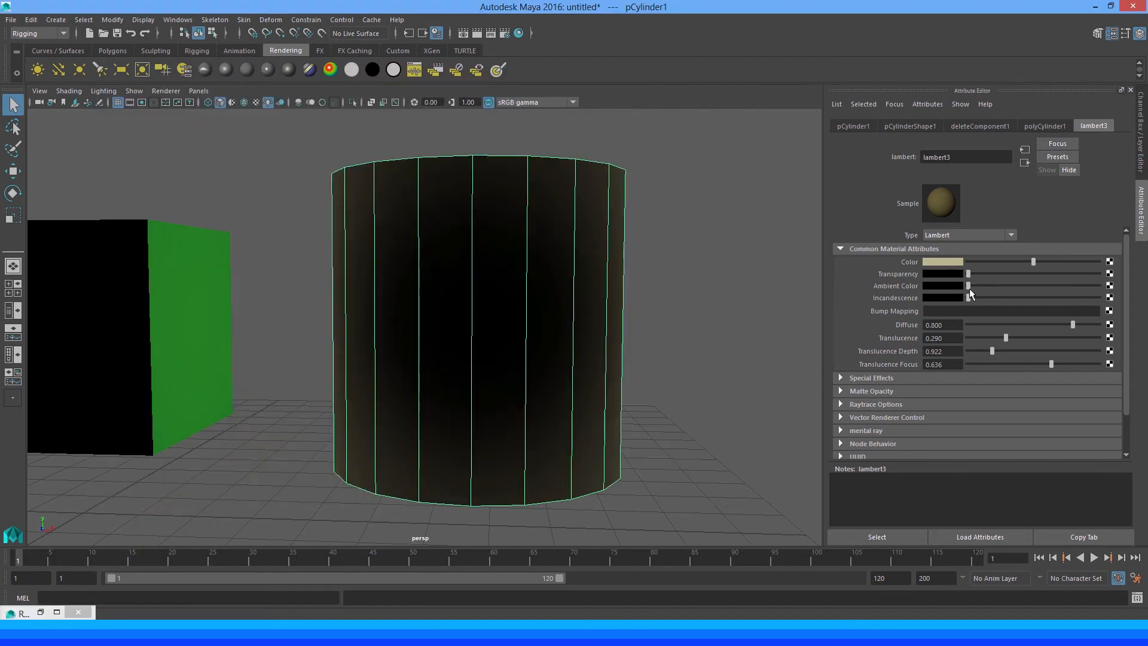
Test-render the cylinder with lambert3's translucence focus at 0.954, then lower the focus to 0.839 and render again
left_click_drag(1050, 363, 1093, 363)
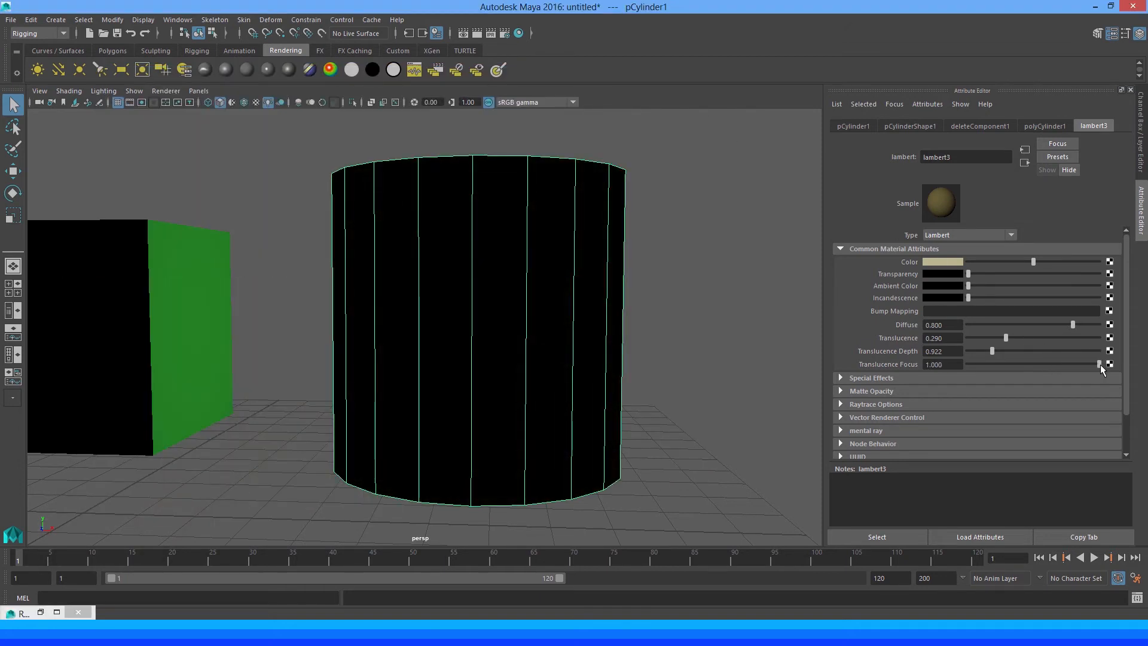
left_click(463, 32)
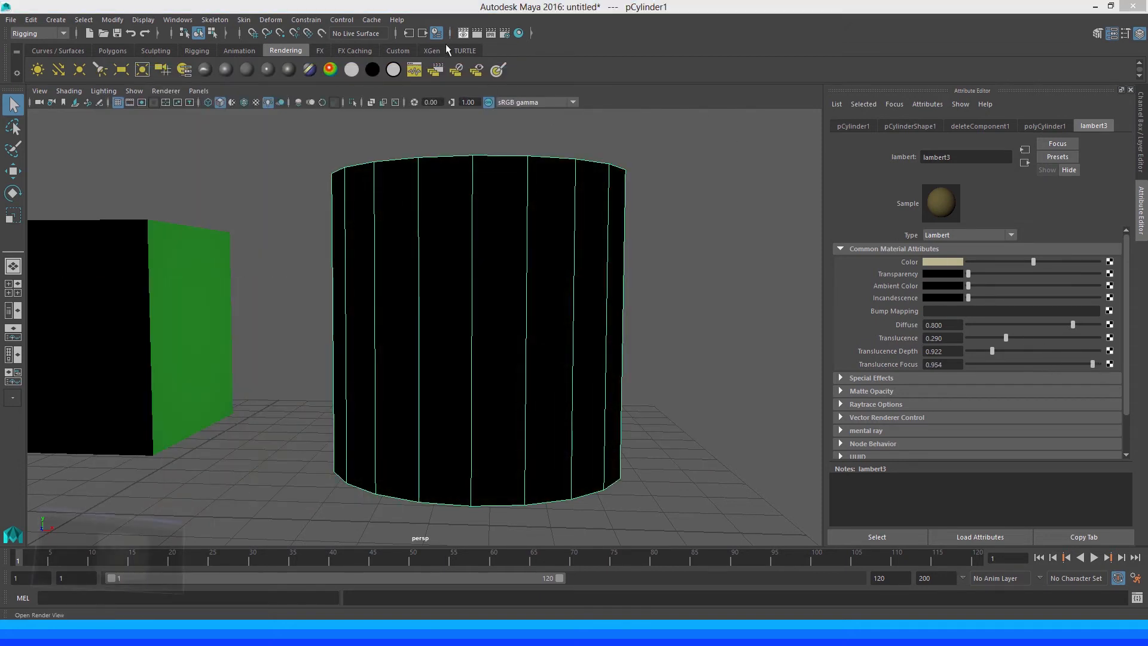
left_click(111, 112)
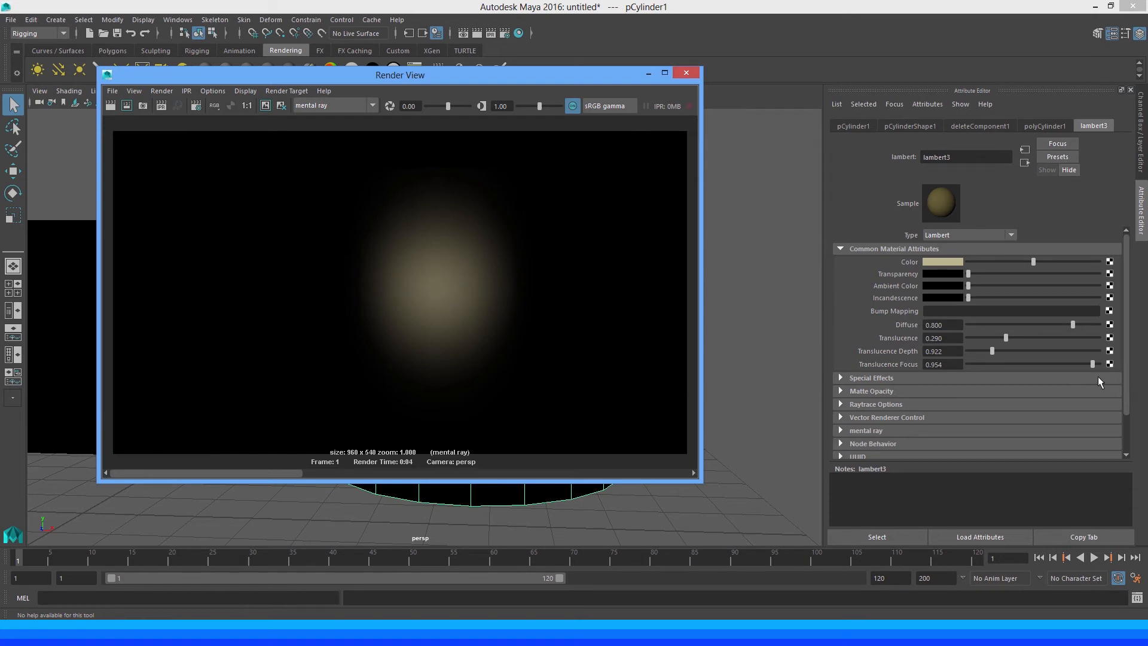
left_click_drag(1091, 362, 1079, 362)
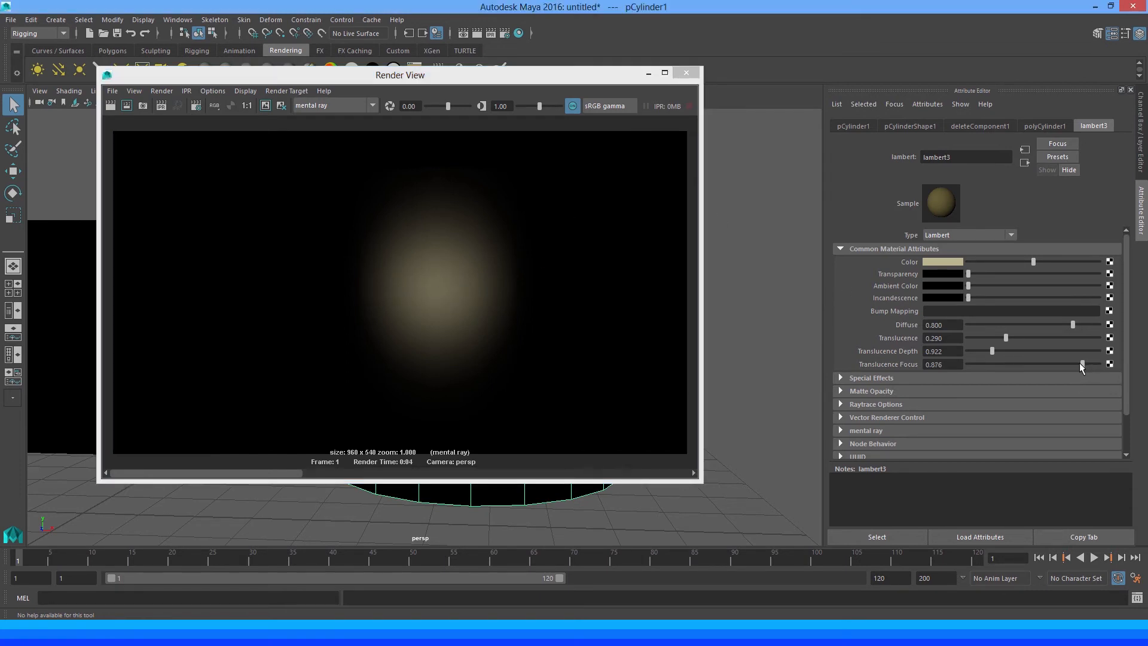
left_click(110, 106)
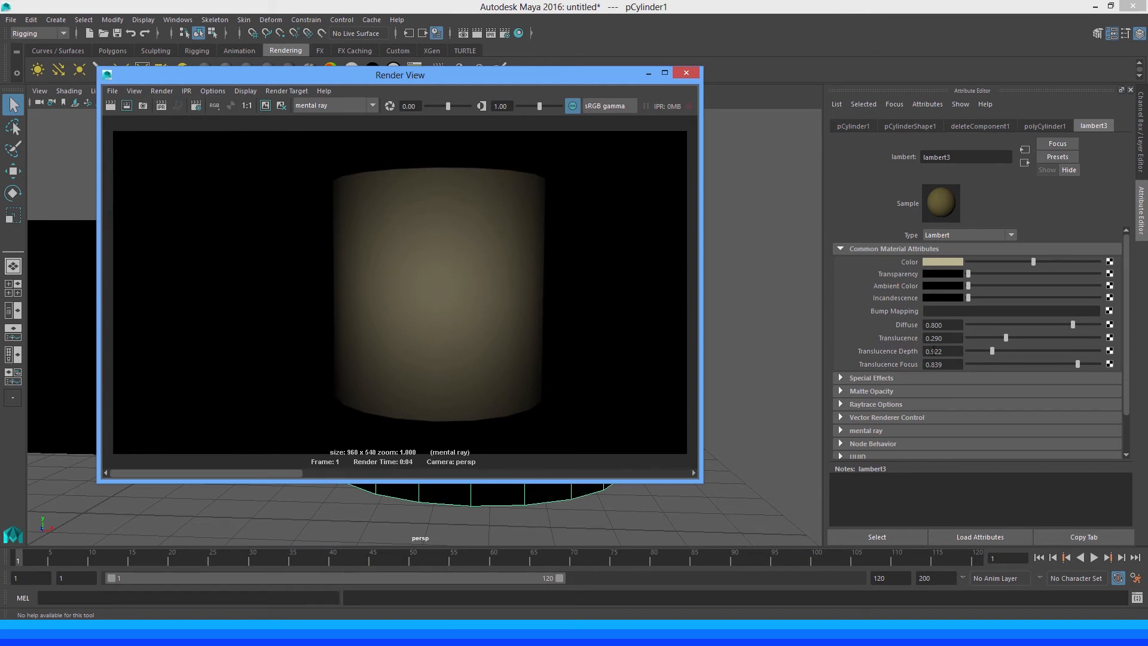
Set lambert3's translucence depth to 1.889, re-render the cylinder to compare with the kept image, and minimize the Render View
left_click_drag(991, 350, 1016, 352)
left_click(111, 106)
left_click_drag(290, 470, 351, 472)
left_click(646, 75)
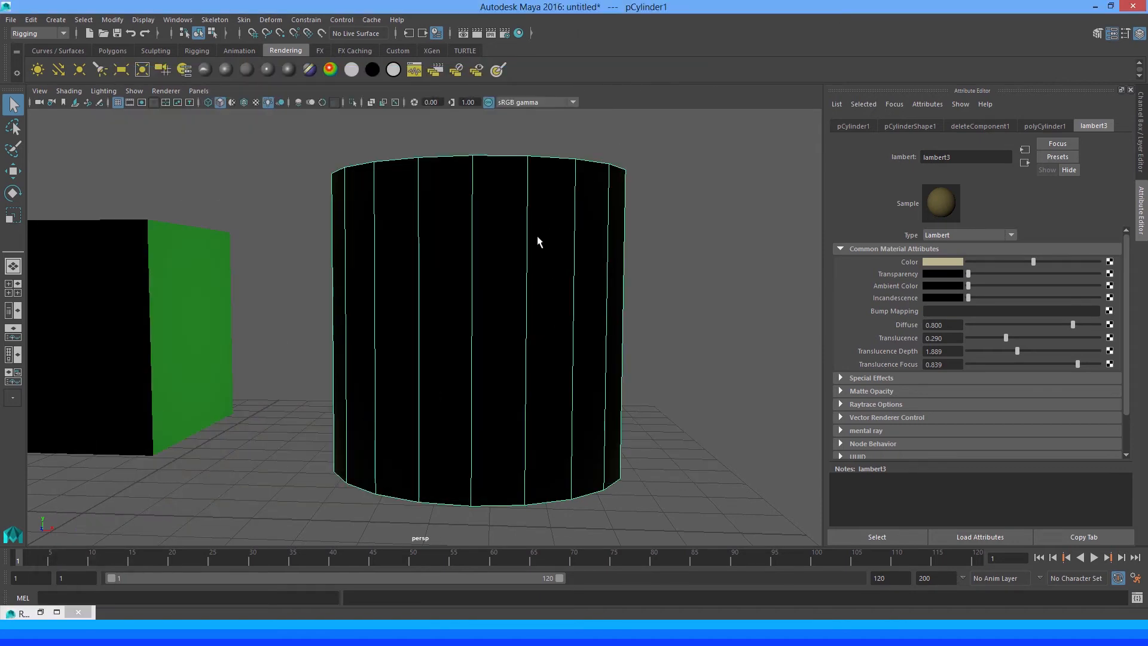
Tint the point light inside the cylinder pale yellow and set its intensity to 1.834
left_click_drag(538, 243, 436, 425, "alt")
left_click(437, 495)
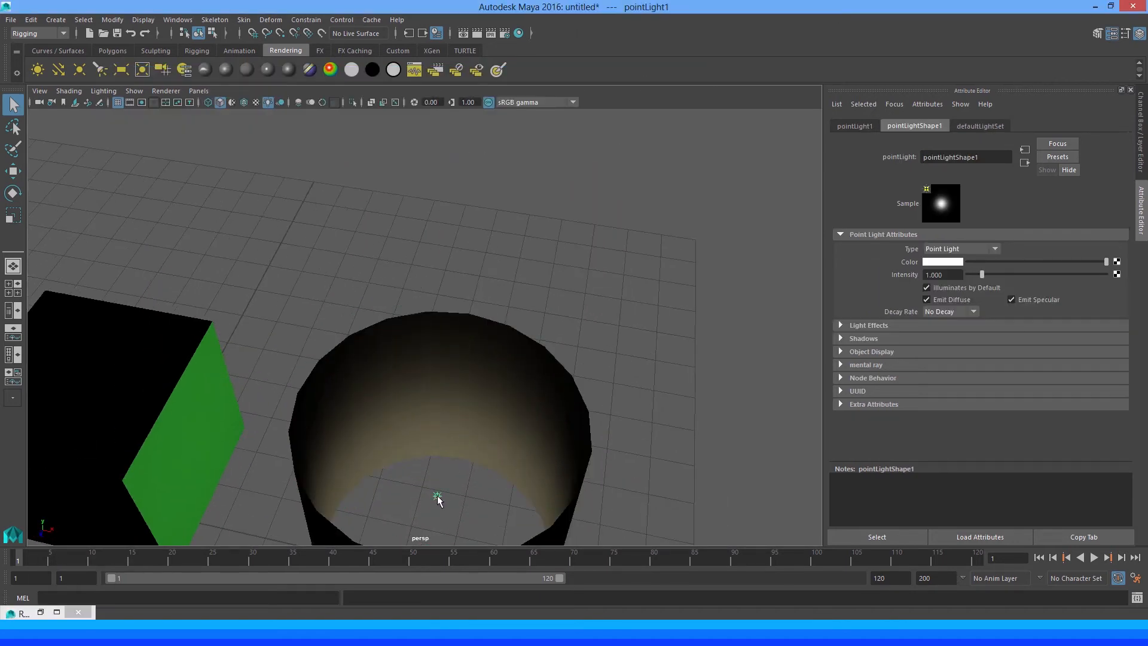
left_click(949, 263)
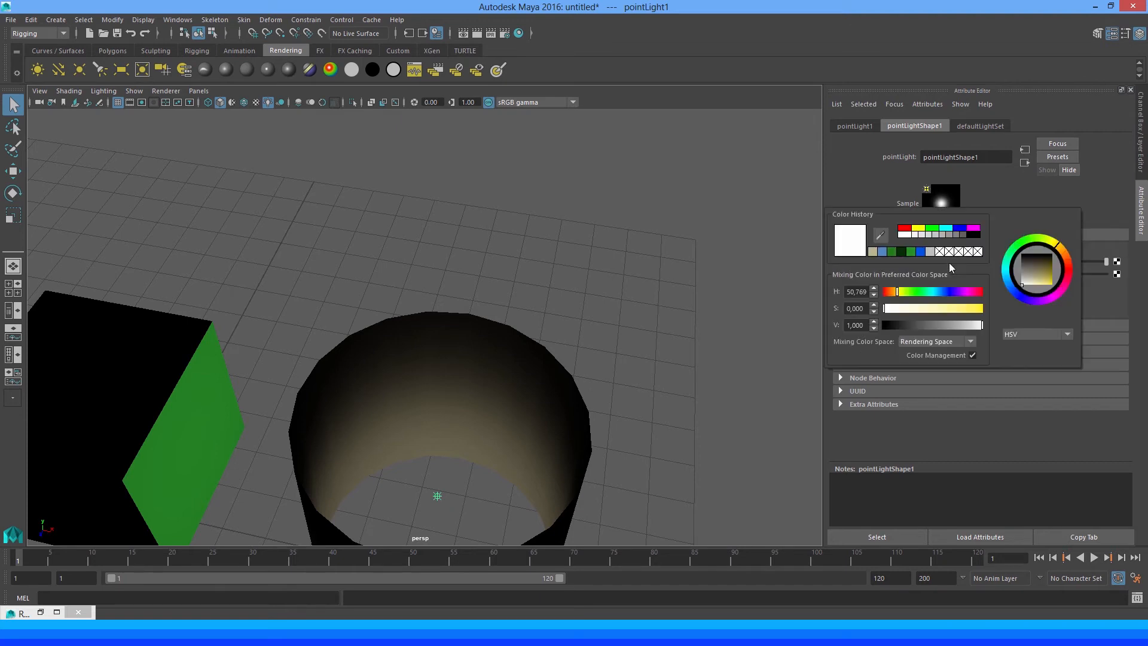
left_click_drag(905, 307, 926, 309)
left_click_drag(984, 276, 993, 279)
Render a frontal view of the cylinder with the tinted light and move the Render View aside to uncover the cylinder's base
left_click_drag(497, 392, 517, 335, "alt")
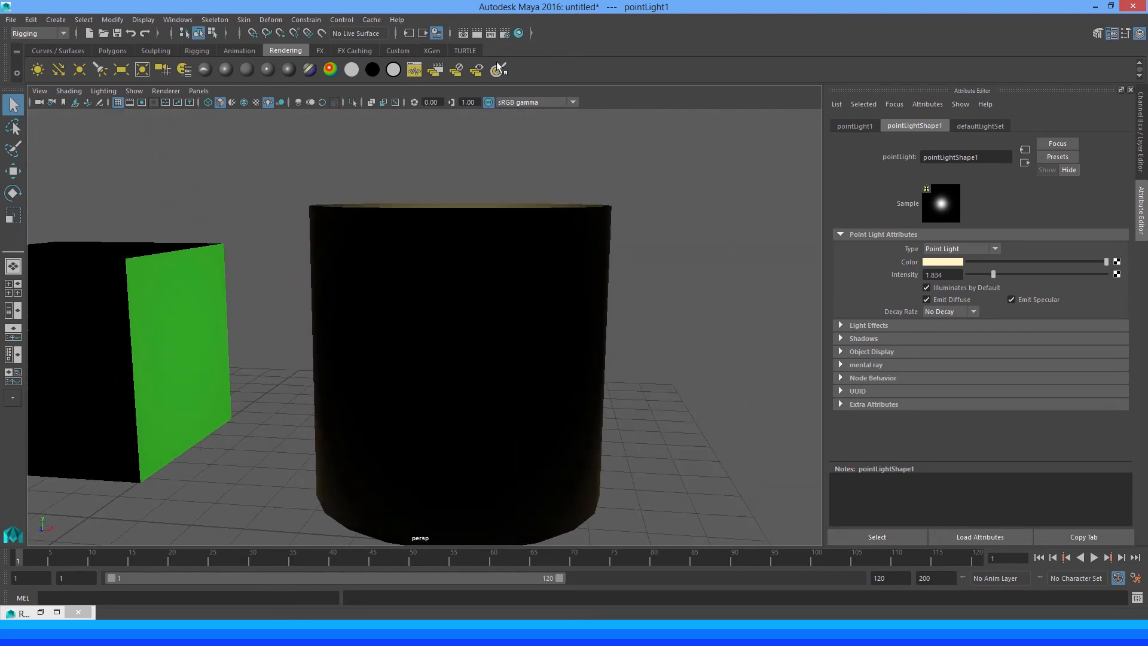
left_click_drag(410, 238, 445, 222, "alt")
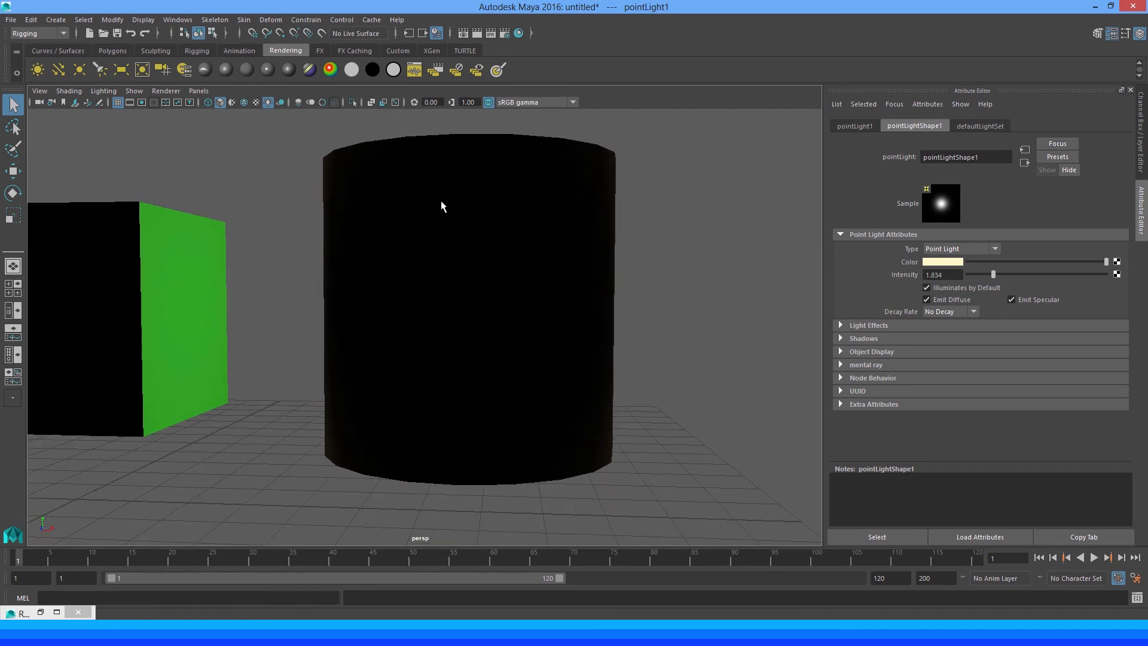
left_click(477, 33)
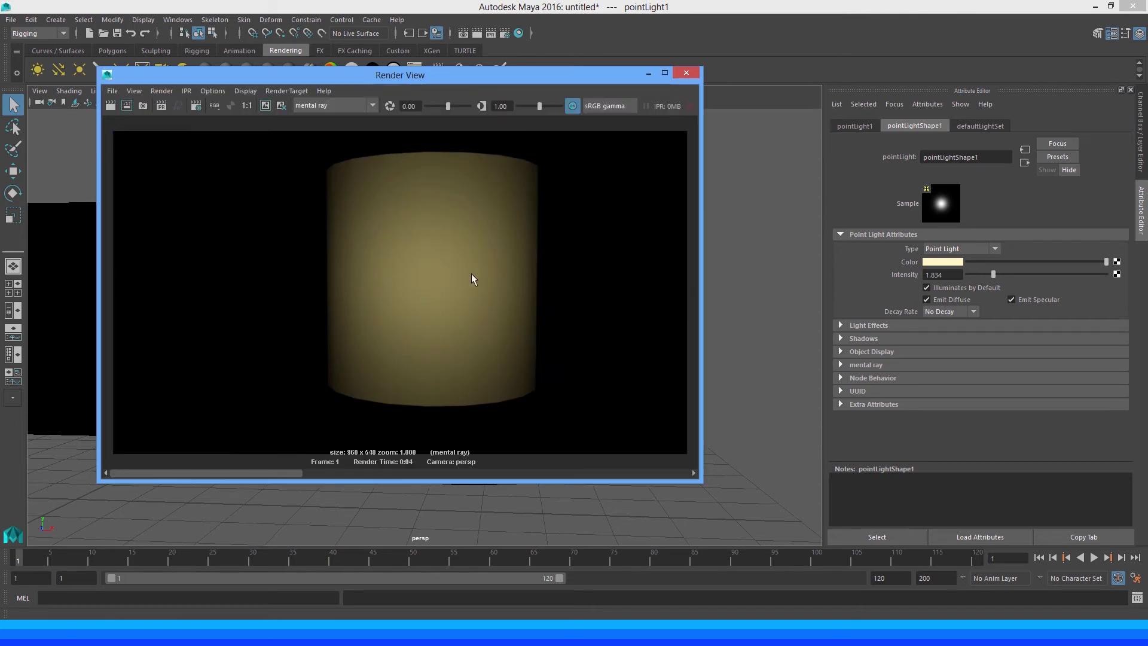
left_click_drag(528, 84, 472, 42)
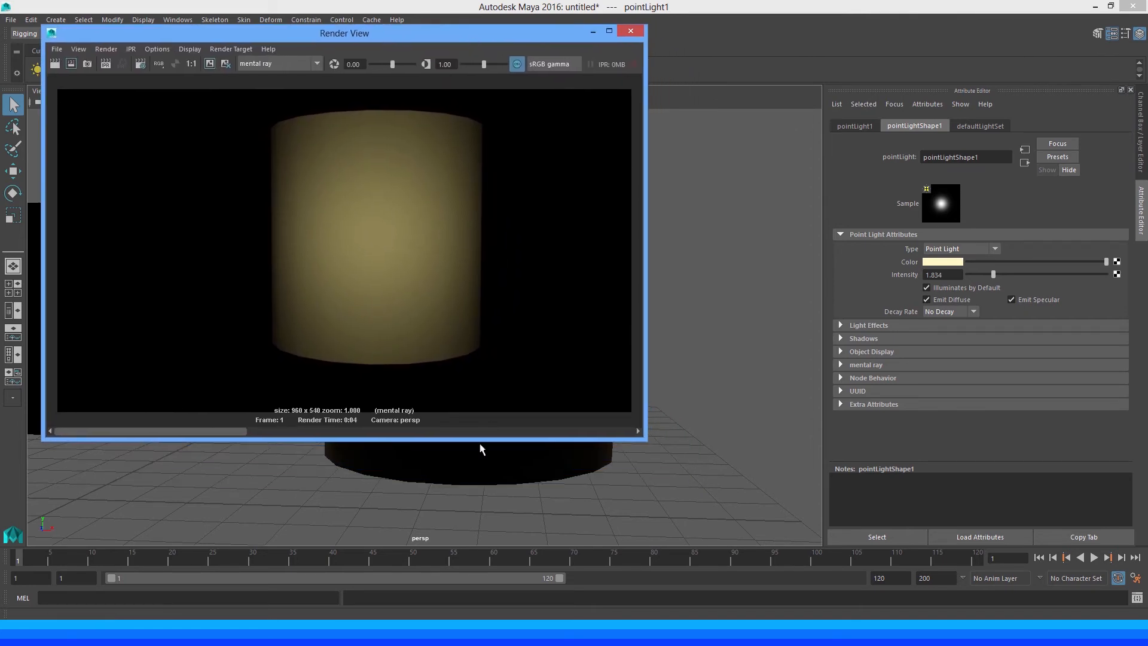
Set the cylinder's lambert3 translucence focus to 0.899, re-render it, and close the Render View
left_click(479, 456)
left_click(1093, 125)
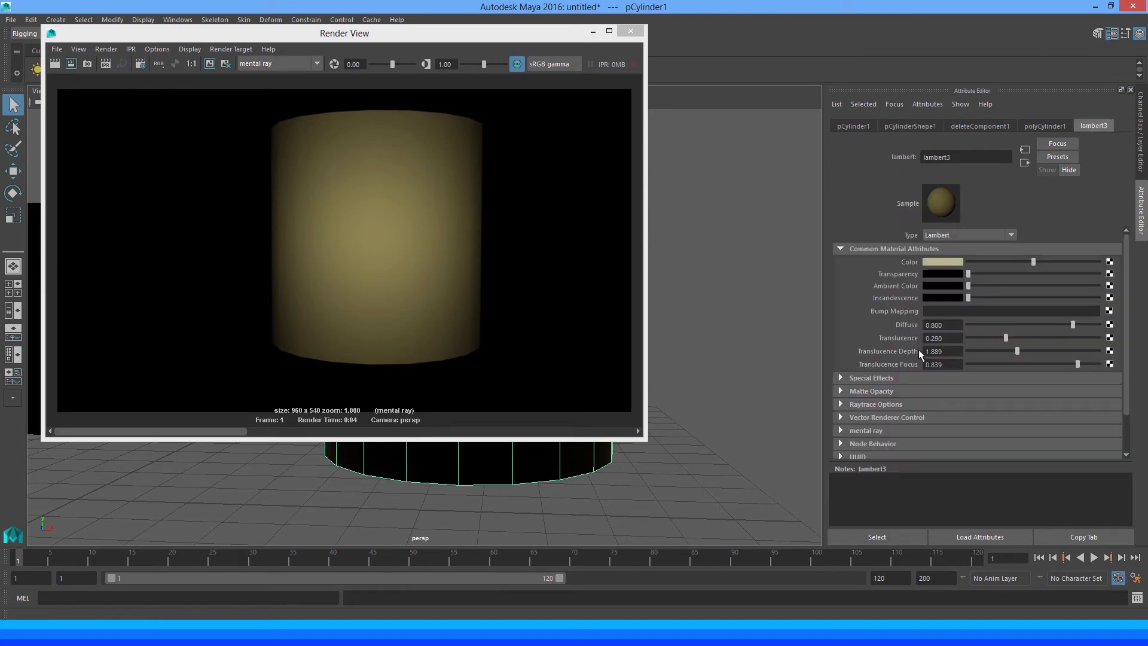
left_click_drag(1077, 364, 1085, 365)
left_click(55, 67)
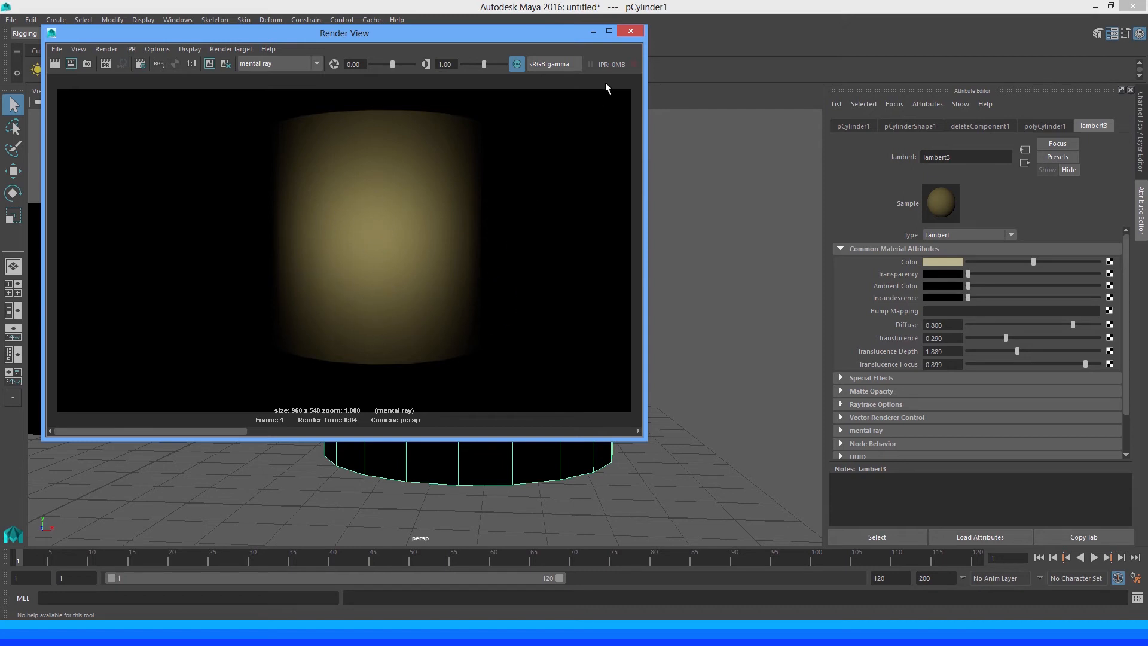
left_click(631, 31)
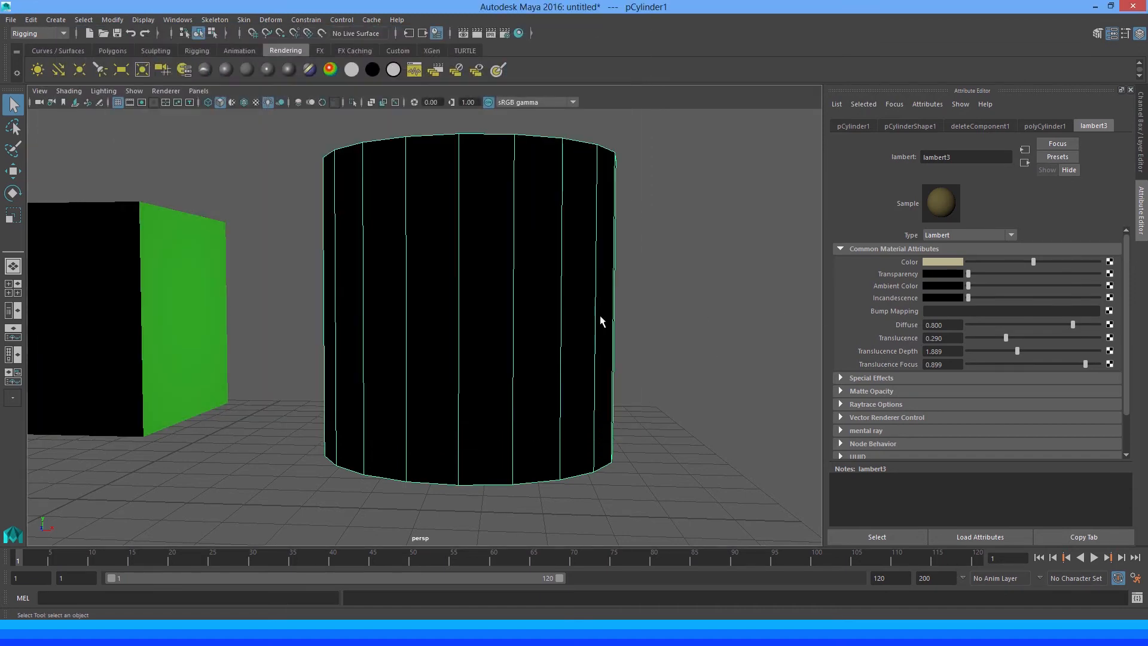
Delete the point light inside the cylinder
right_click_drag(599, 320, 436, 269, "alt")
middle_click_drag(435, 269, 507, 293, "alt")
left_click_drag(507, 293, 518, 454, "alt")
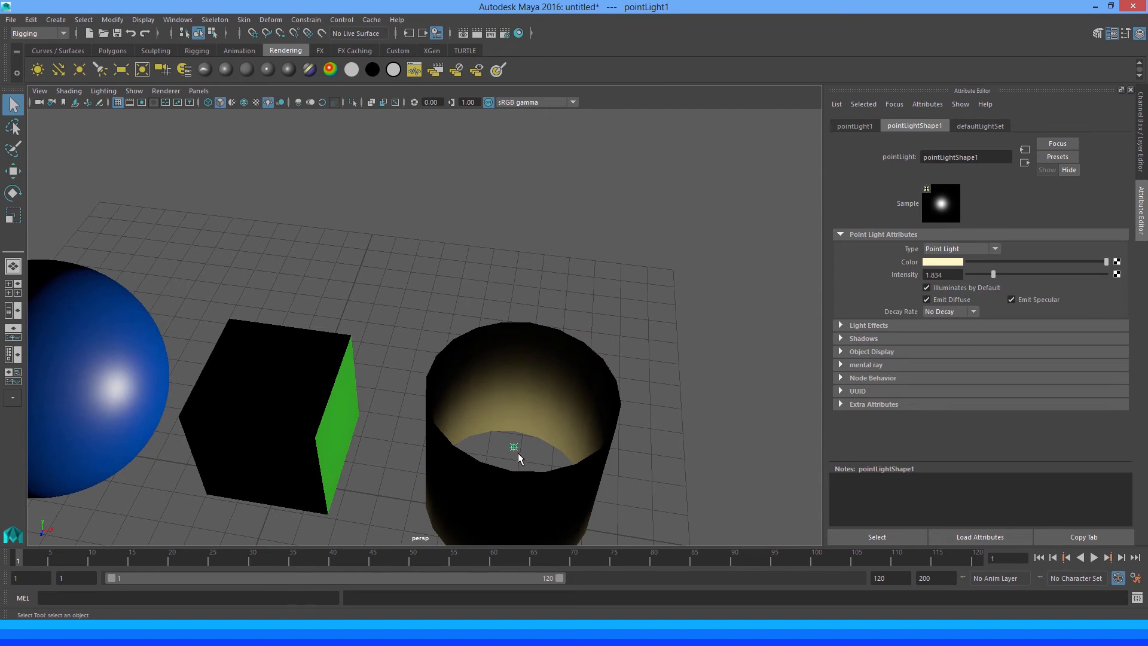
key("Delete")
Switch the viewport from scene lights back to default lighting and frame the sphere and cube
left_click_drag(399, 407, 275, 139, "alt")
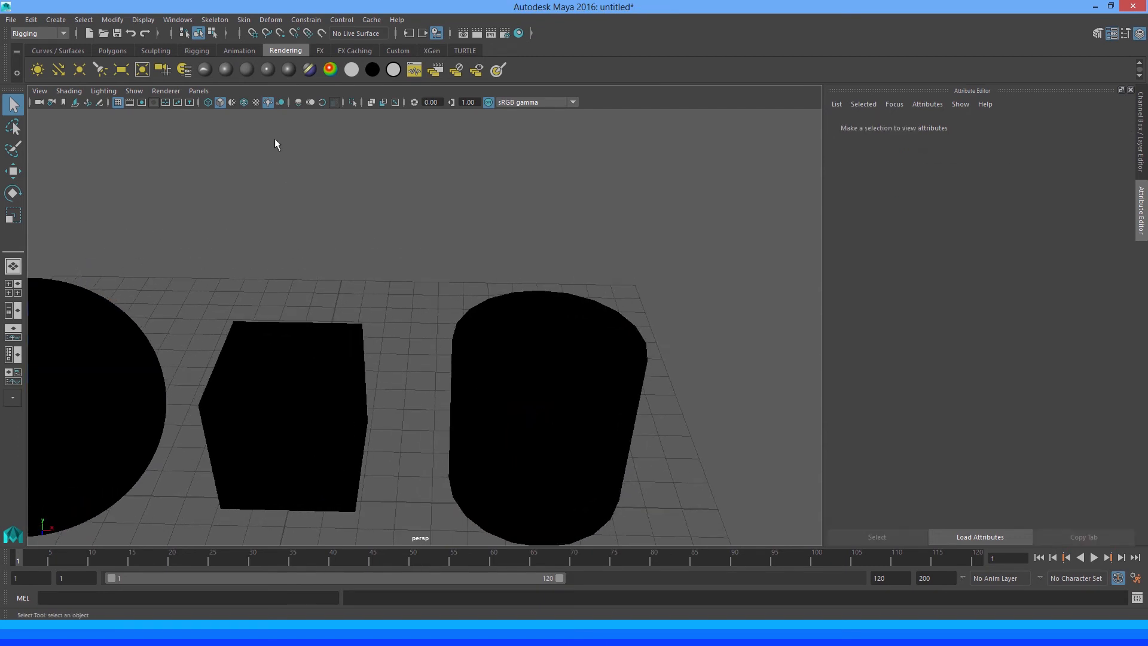
left_click(268, 102)
left_click_drag(281, 312, 514, 294, "alt")
middle_click_drag(513, 294, 457, 283, "alt")
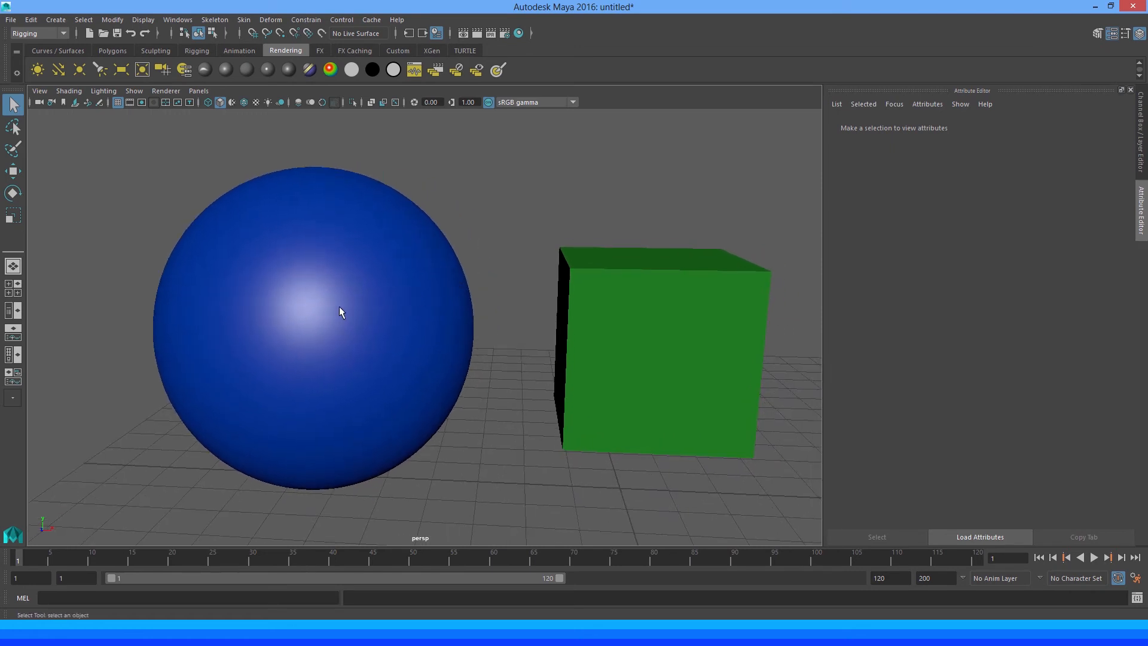
Compare the attribute sections of the sphere's blinn1 material with those of the cube's lambert2
left_click(342, 306)
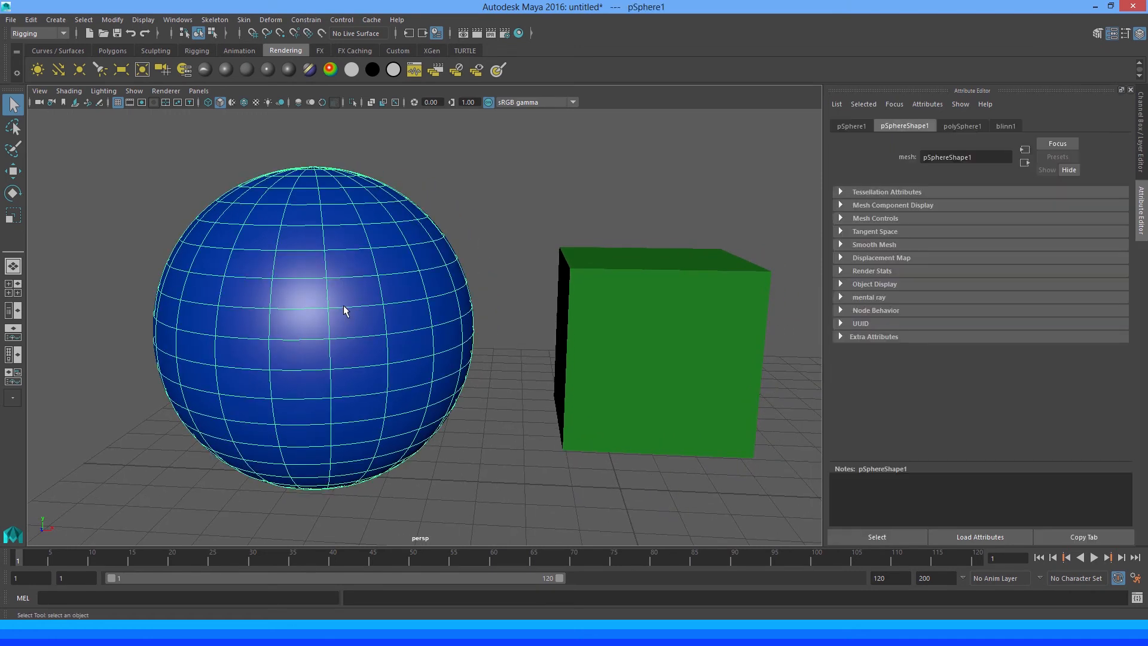
left_click(1006, 127)
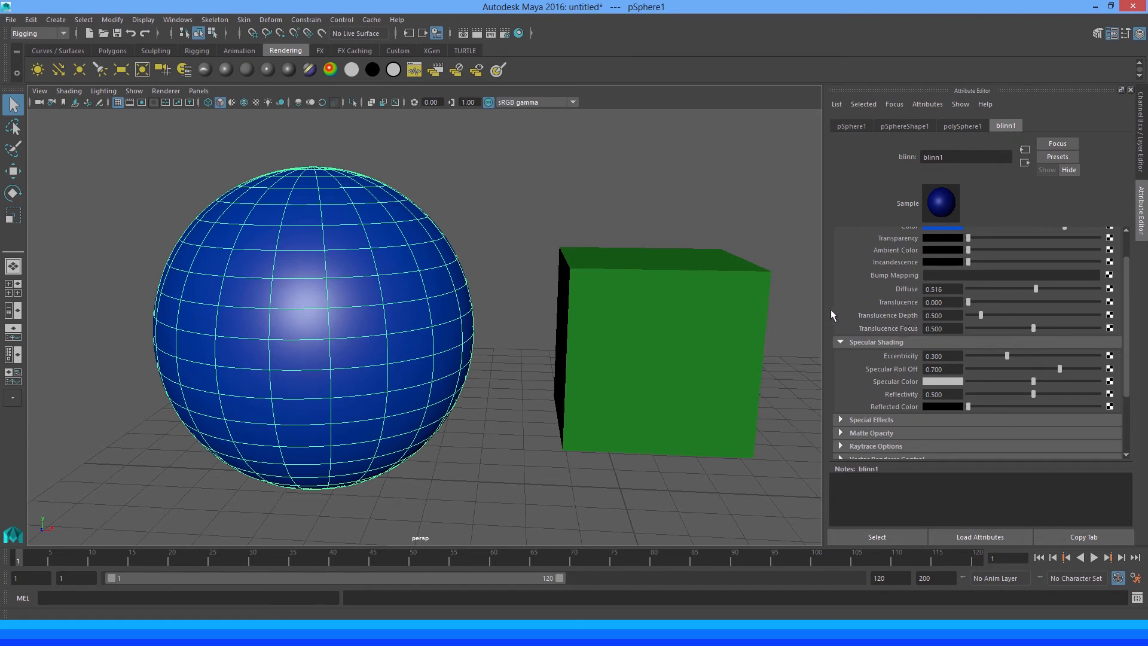
left_click(623, 309)
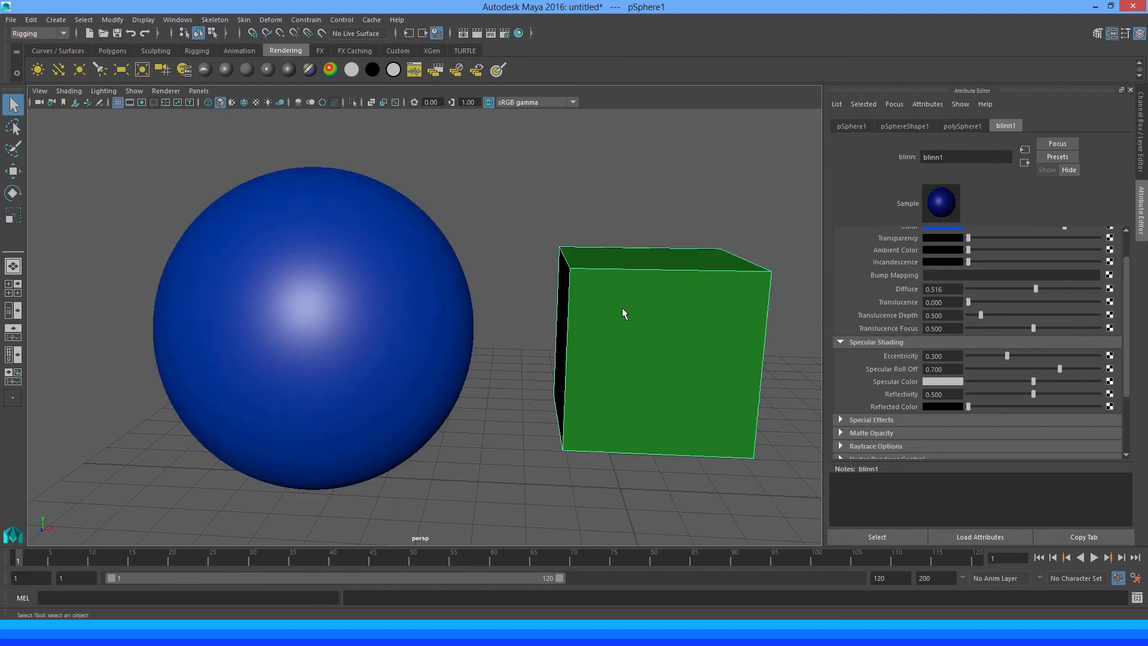
left_click(993, 126)
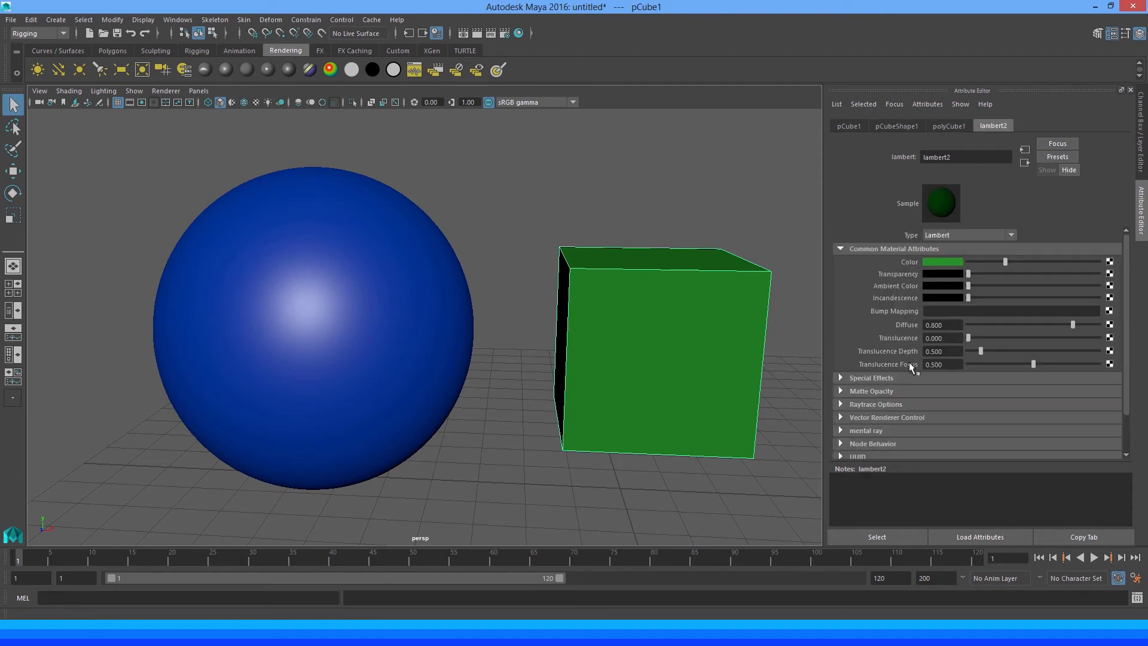
Show the Specular Shading attributes of the sphere's blinn1 material and frame the sphere up close
left_click(355, 301)
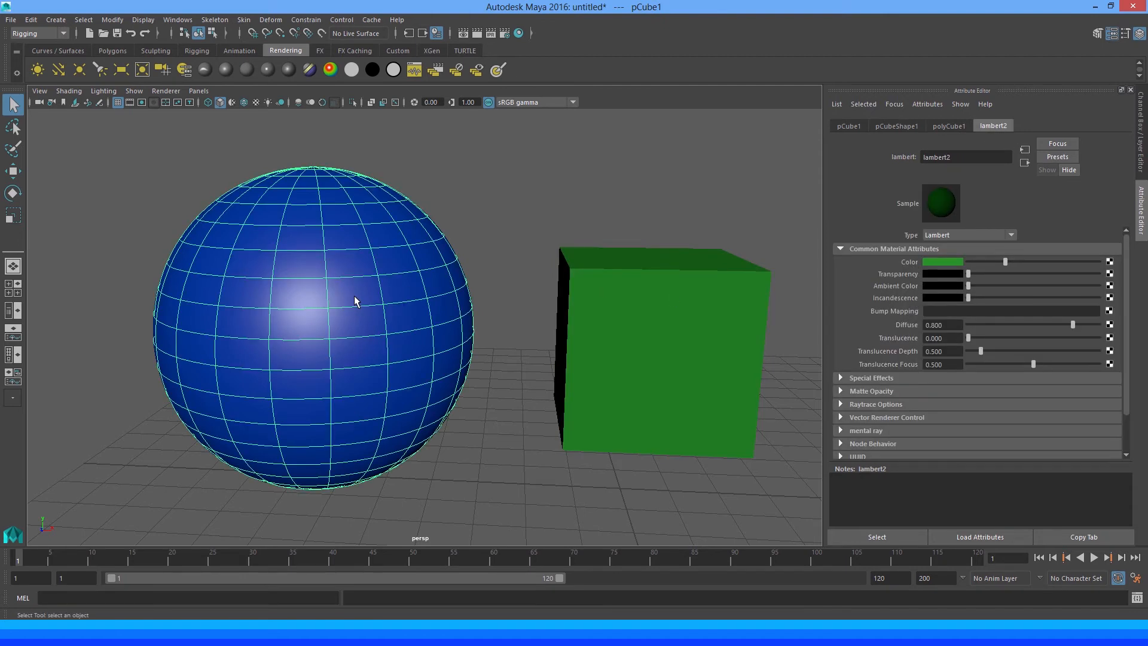
left_click(1006, 126)
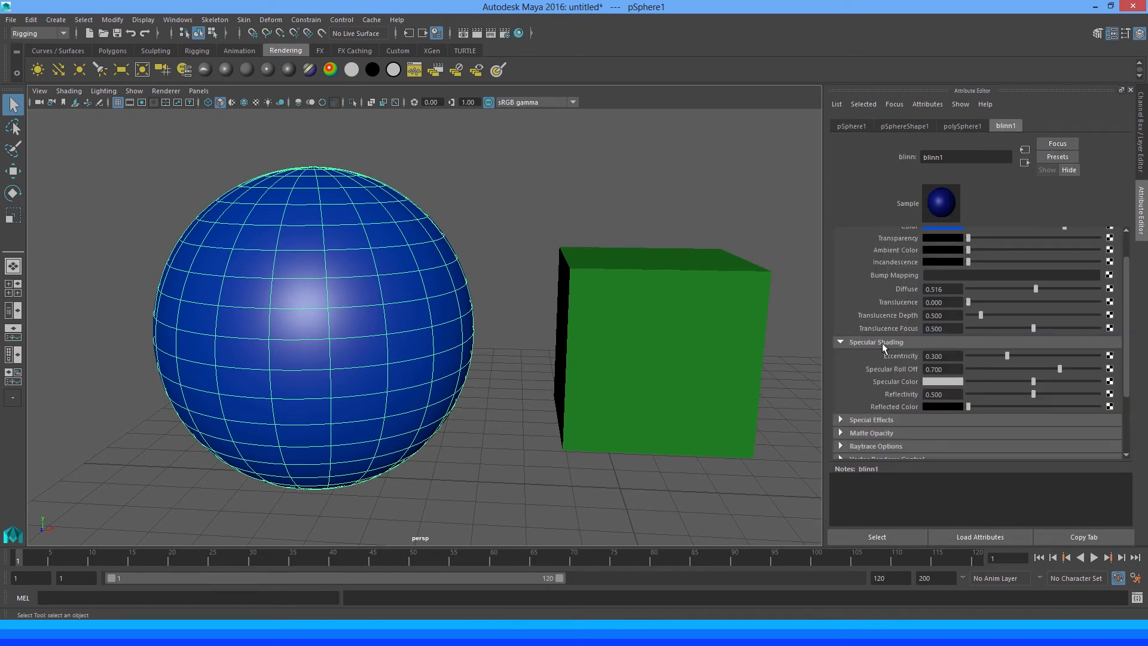
left_click_drag(449, 290, 523, 235, "alt")
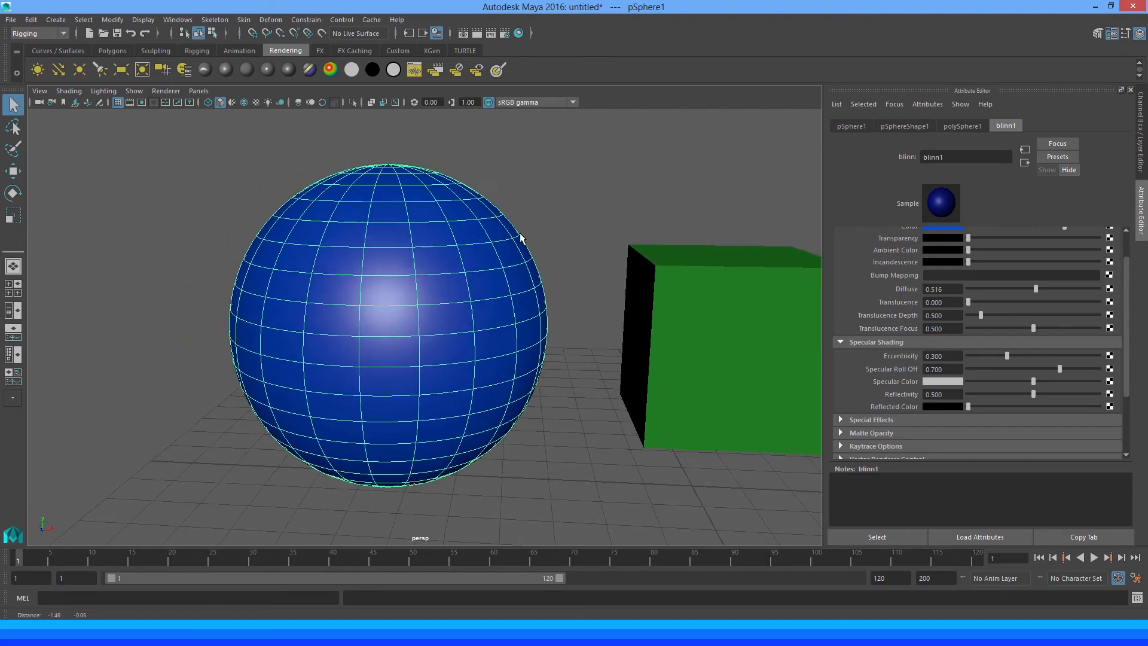
scroll(534, 247, "up", 3)
scroll(533, 245, "down", 3)
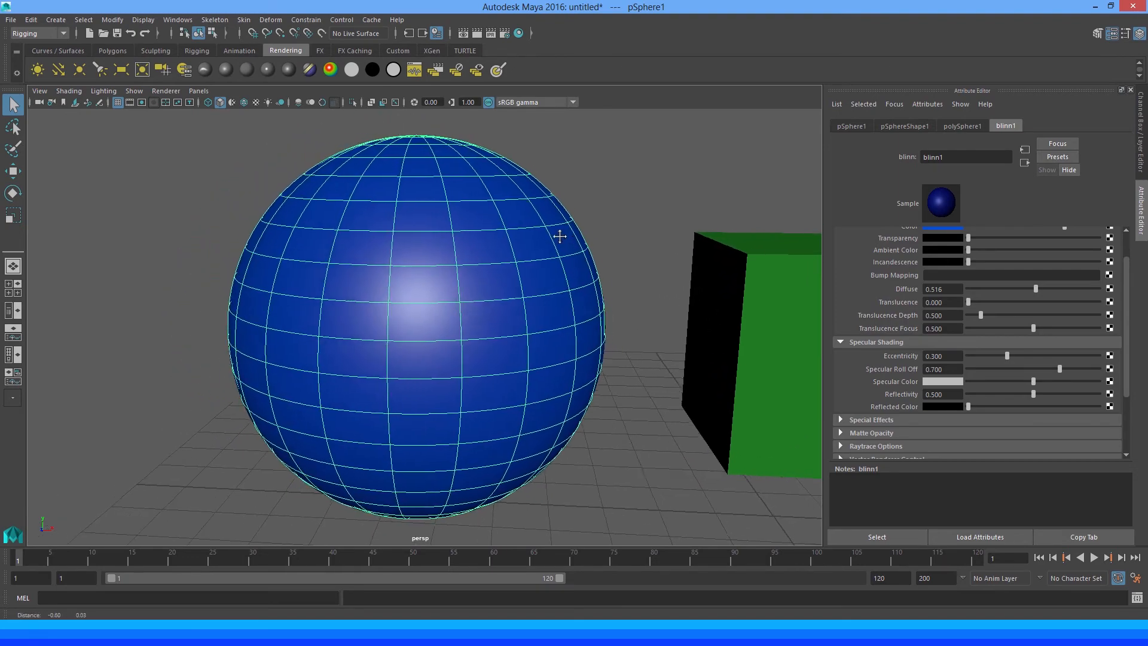
middle_click_drag(559, 236, 582, 240, "alt")
scroll(584, 239, "up", 2)
scroll(580, 241, "down", 2)
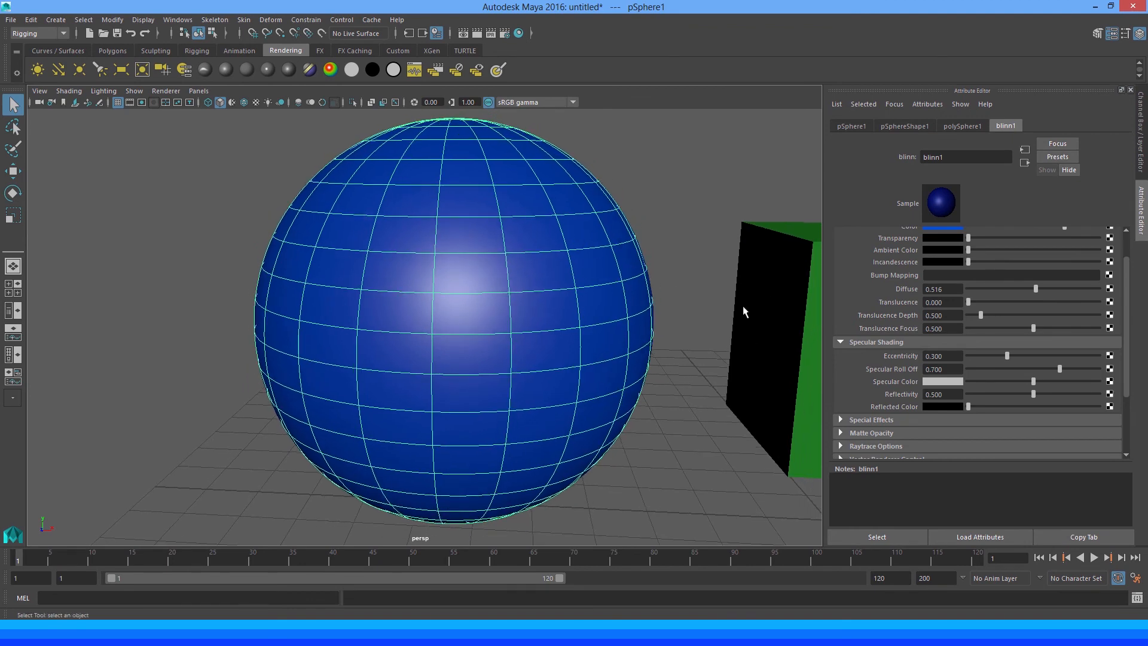
Frame the sphere and cube together, set the blinn1 Eccentricity to 0.055, and render the view with mental ray
scroll(546, 296, "up", 2)
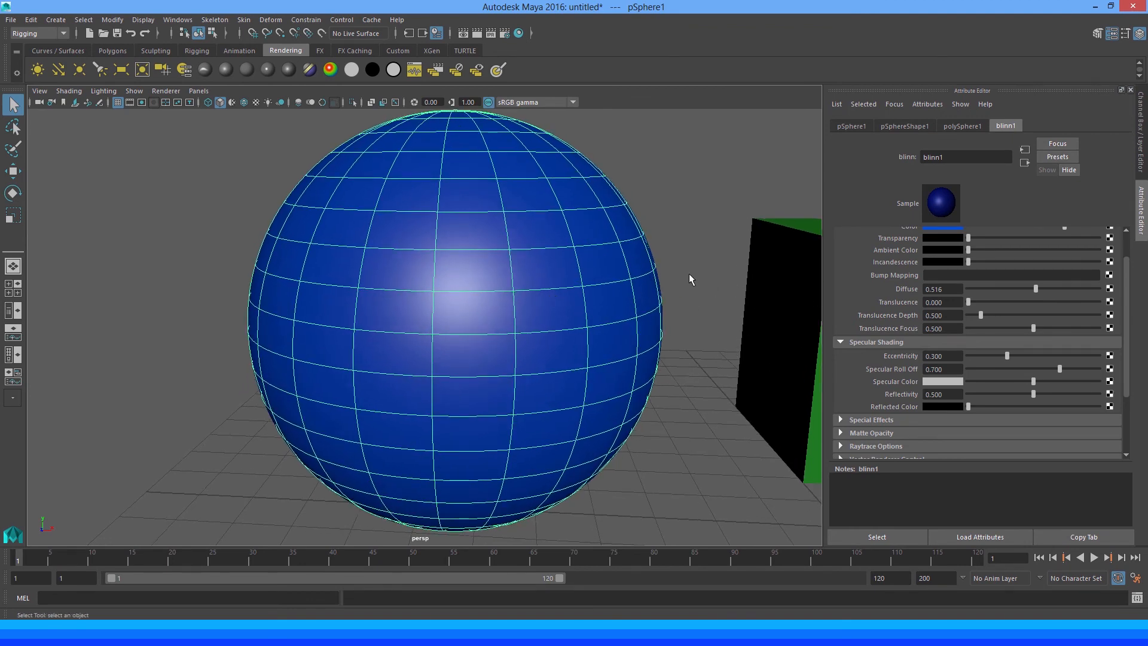
scroll(689, 274, "down", 2)
middle_click_drag(628, 249, 505, 250, "alt")
scroll(505, 250, "up", 4)
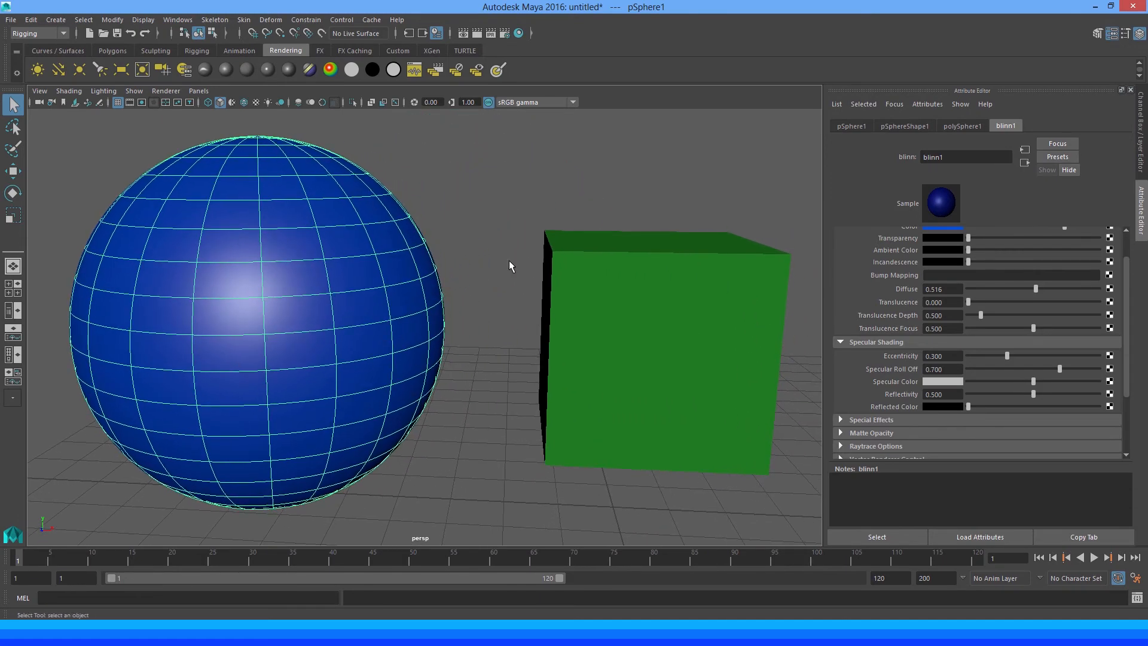
middle_click_drag(508, 260, 502, 267, "alt")
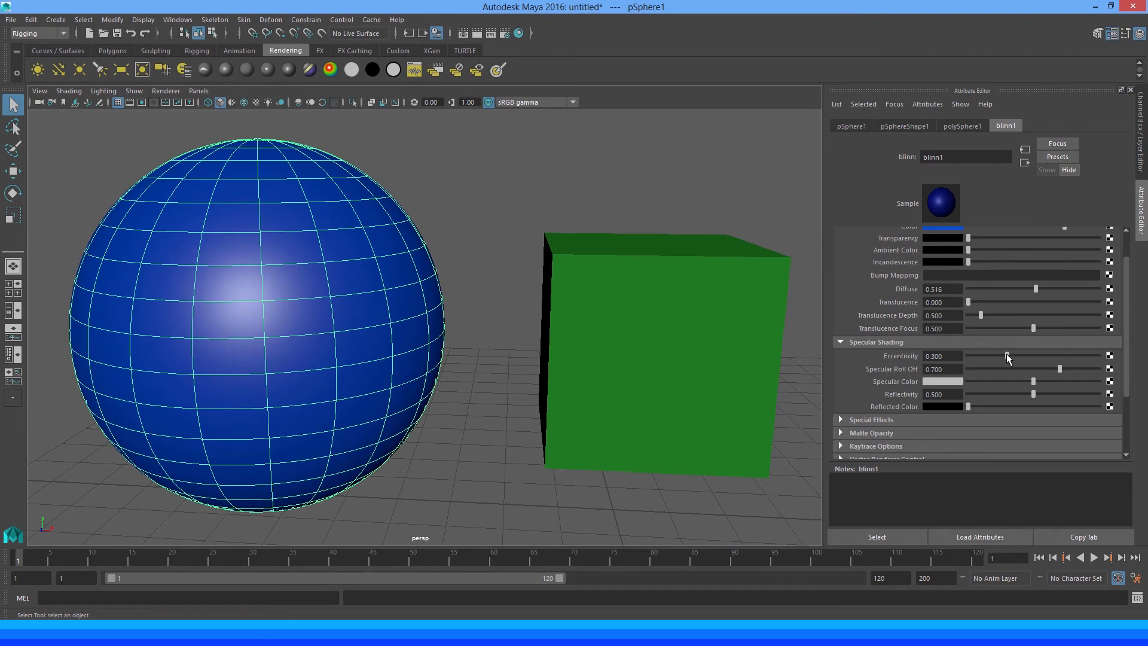
left_click_drag(1008, 357, 973, 355)
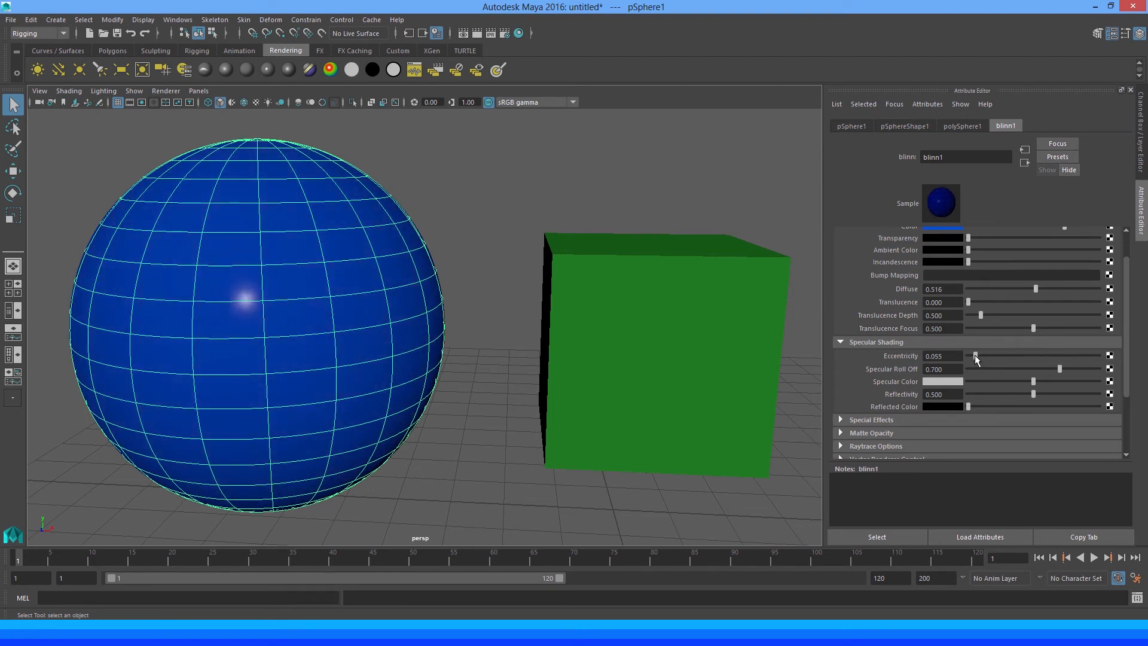
left_click(462, 33)
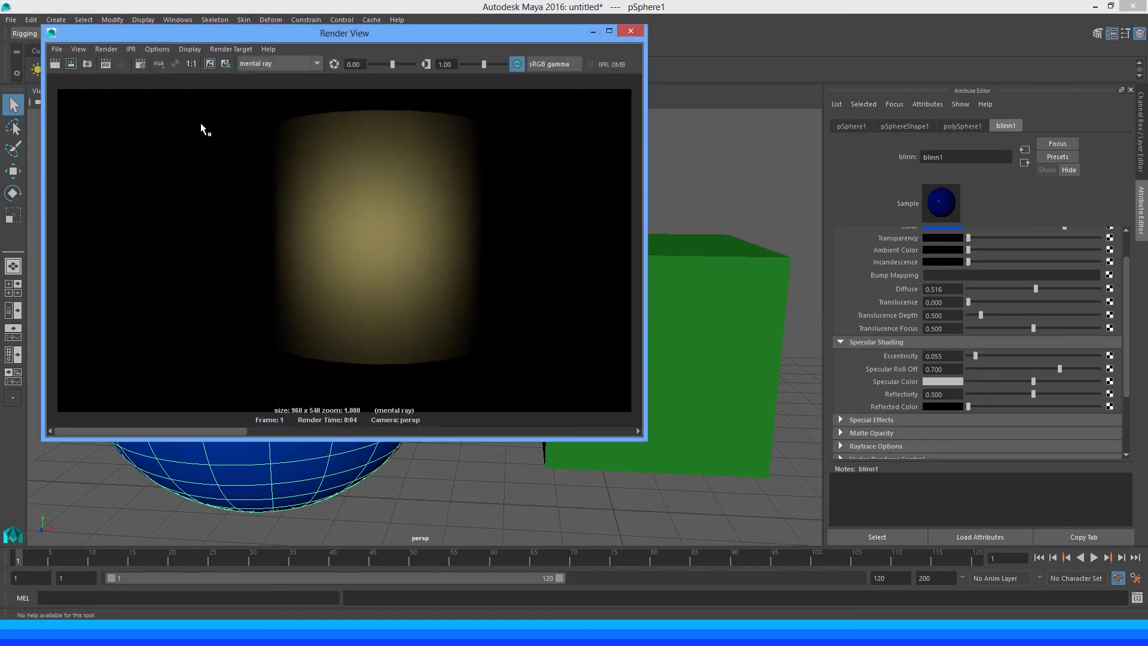
left_click(62, 66)
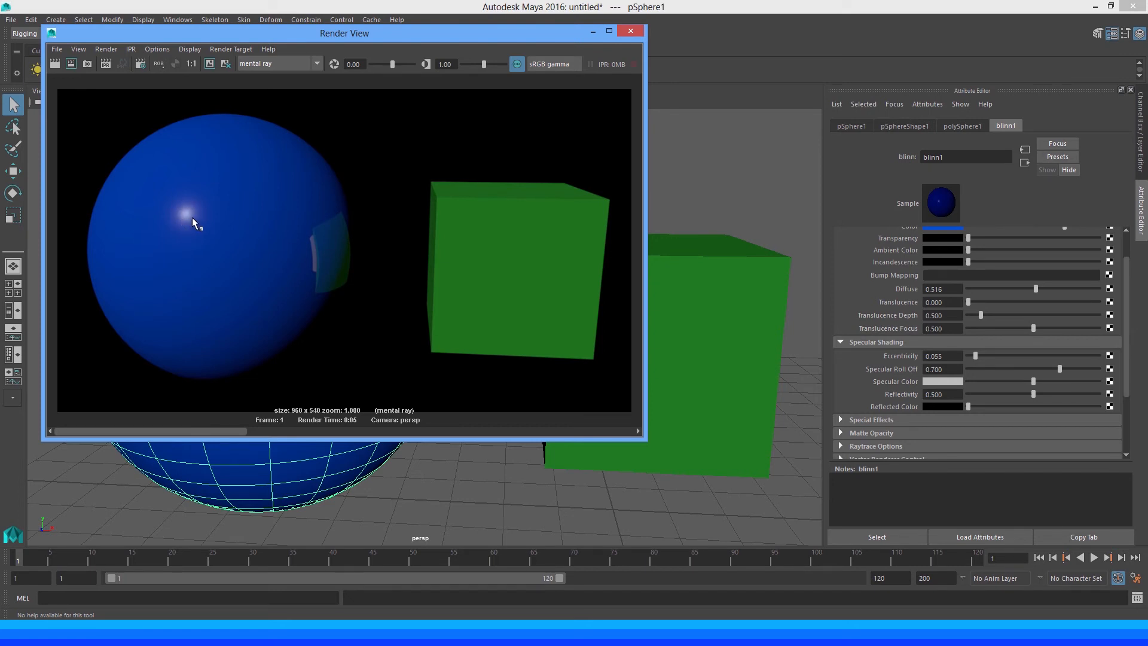
left_click(592, 31)
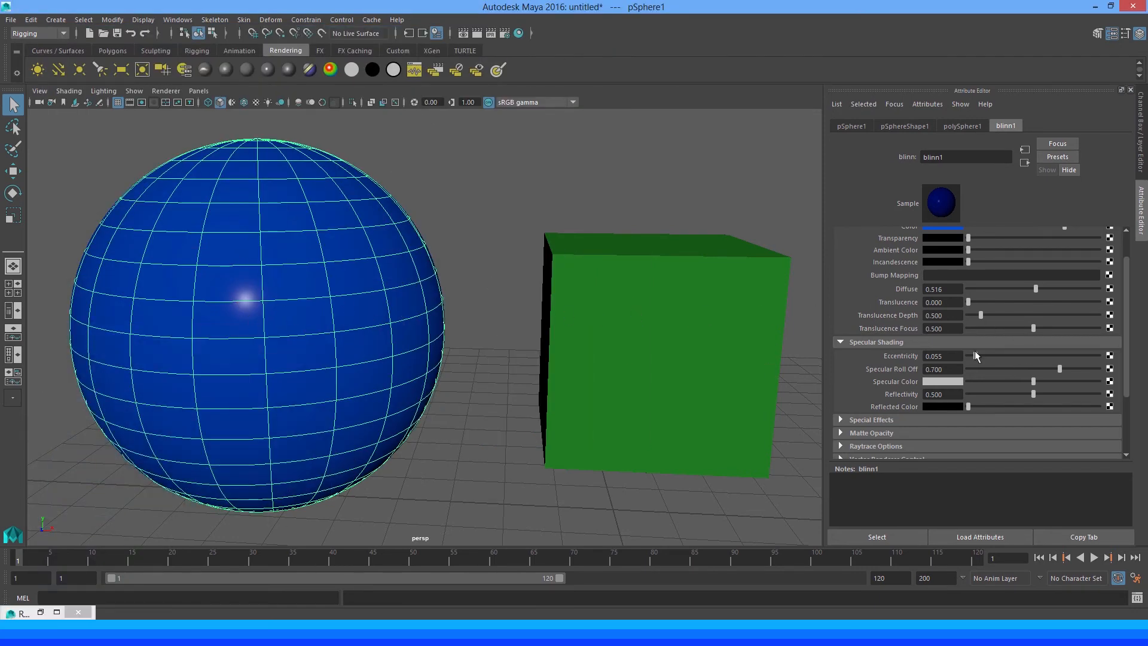
Set the sphere's Eccentricity to 0.742, keep the previous render image, and render again to compare the two highlights
left_click_drag(976, 355, 1057, 357)
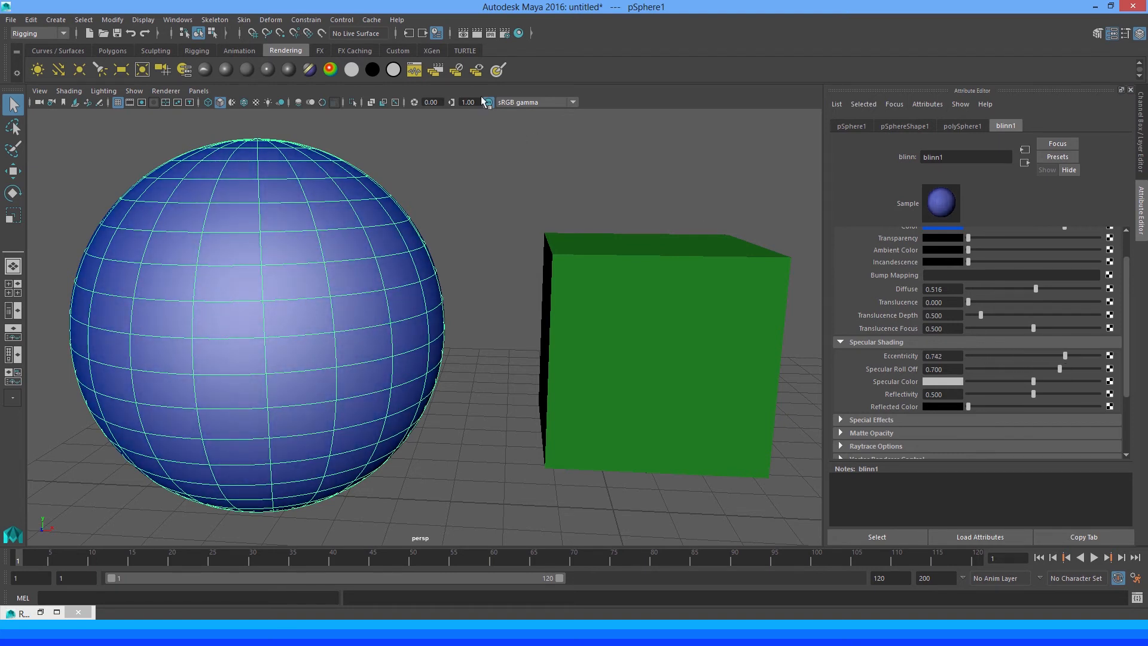
left_click(464, 32)
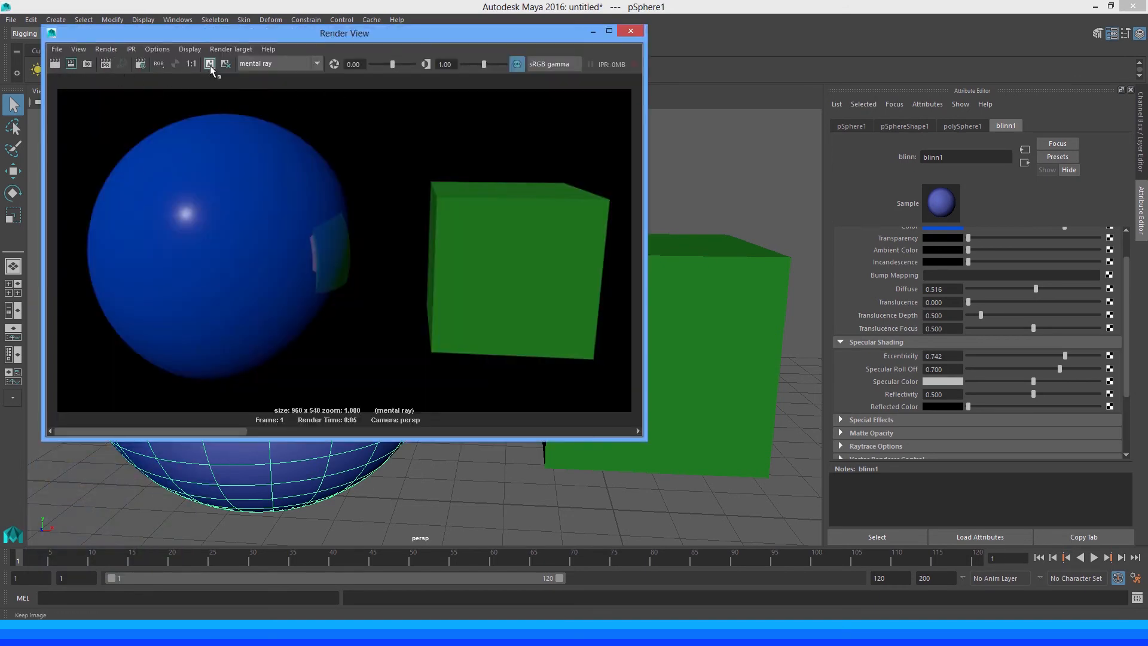
left_click(55, 63)
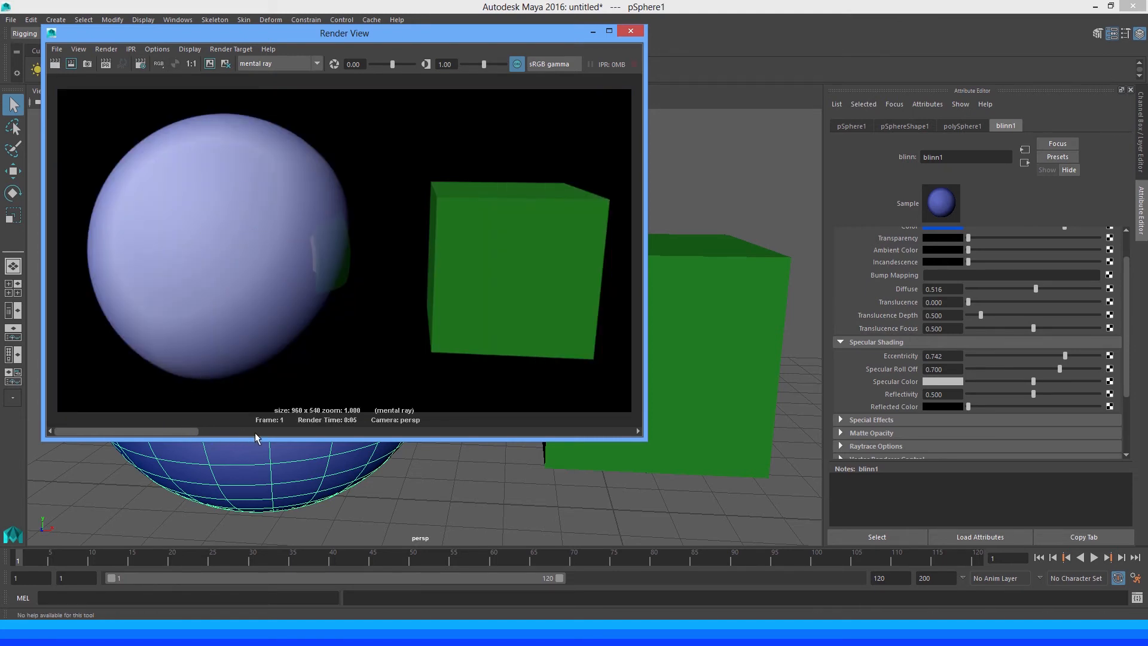
left_click_drag(255, 432, 195, 421)
left_click(593, 31)
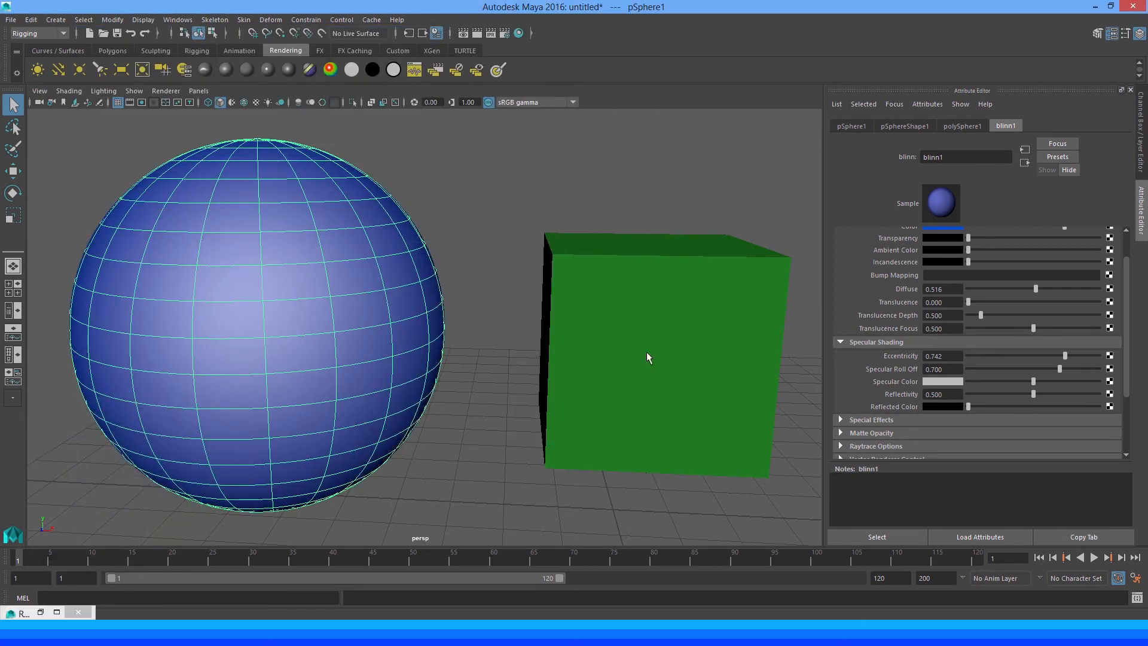
Set the sphere's Eccentricity to 0.364 and Specular Roll Off to 0.290, and render the view
left_click_drag(1064, 358, 1016, 359)
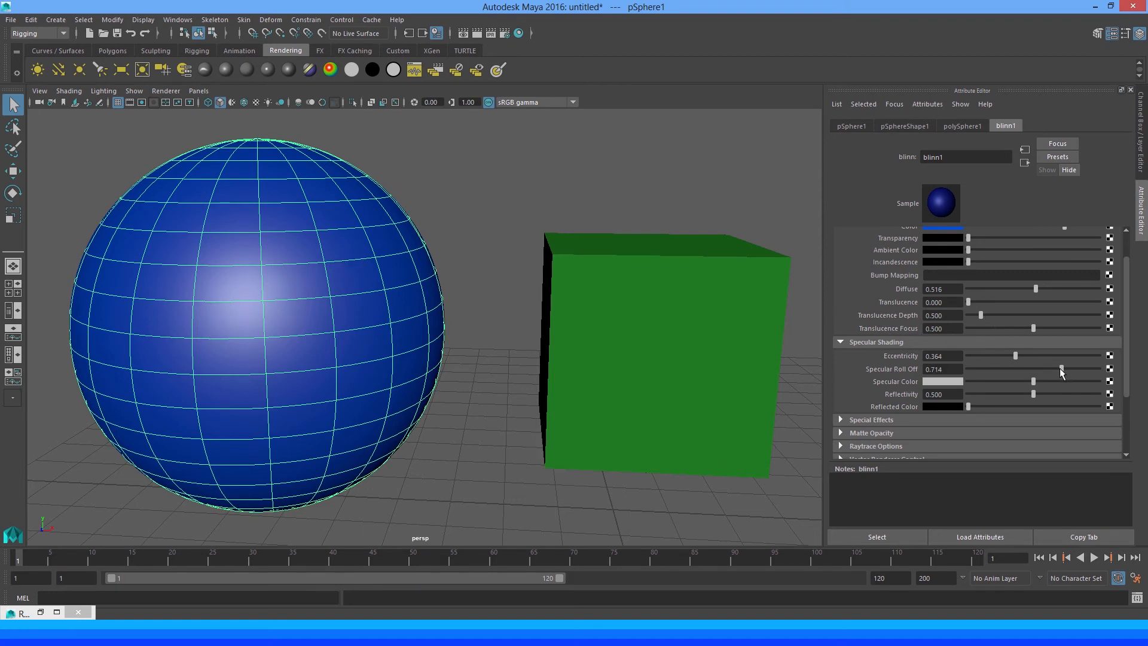
left_click_drag(1060, 370, 1128, 360)
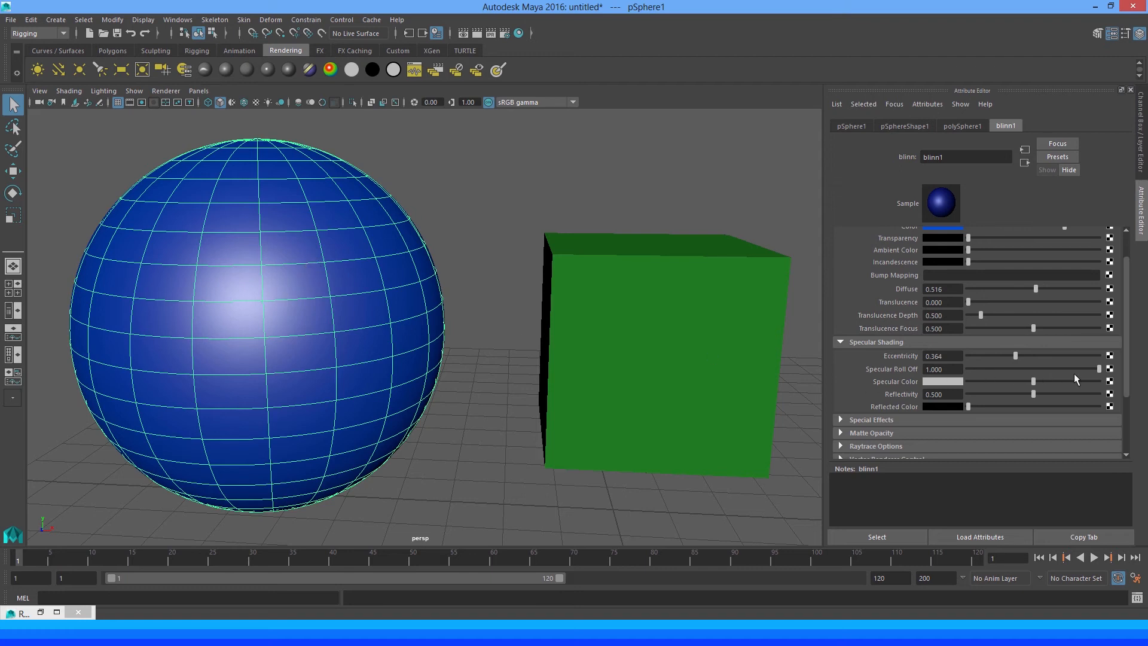
left_click_drag(1097, 369, 1001, 358)
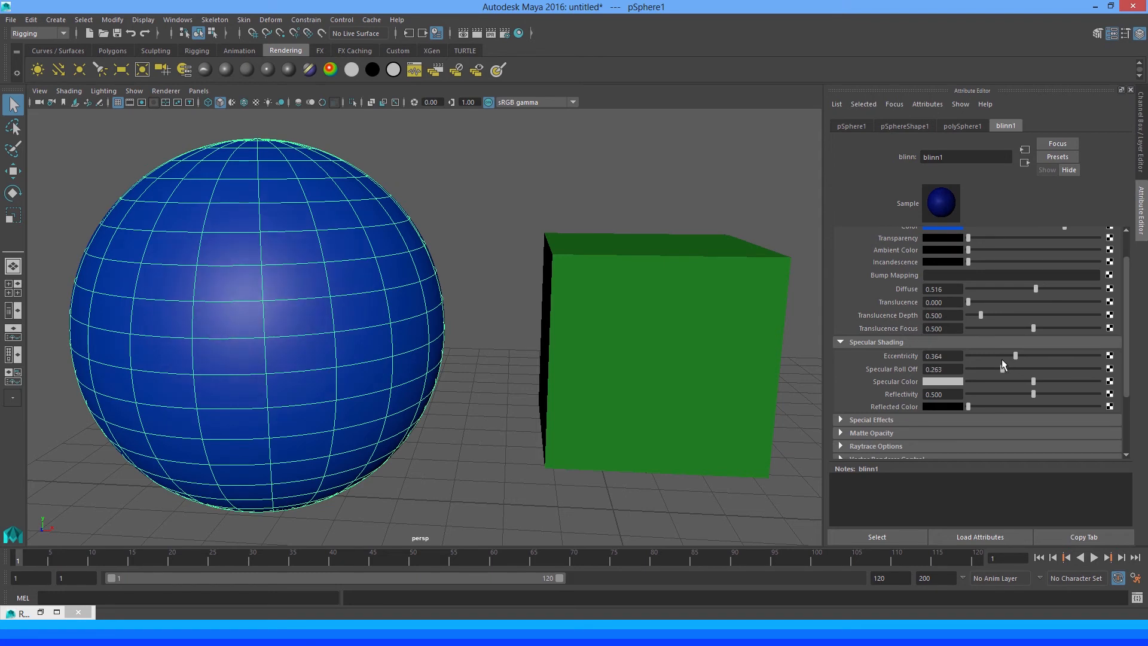
left_click(476, 33)
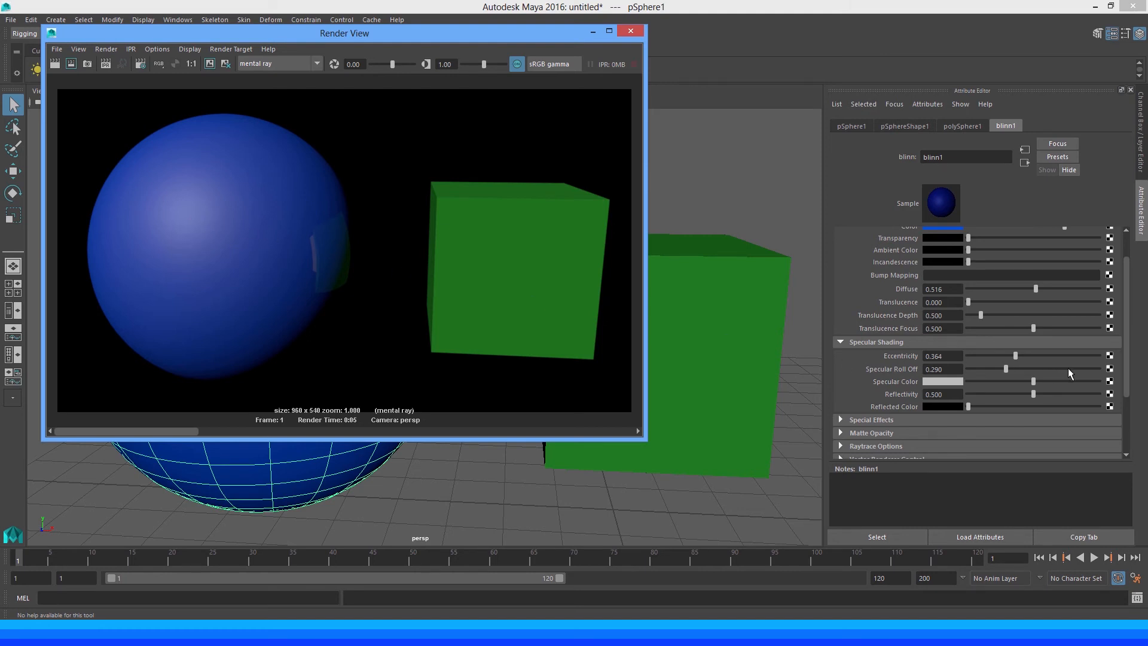
Render the sphere with Specular Roll Off at 1.000 and again at 0.000 to compare the extremes
left_click_drag(1068, 370, 1103, 369)
left_click(55, 65)
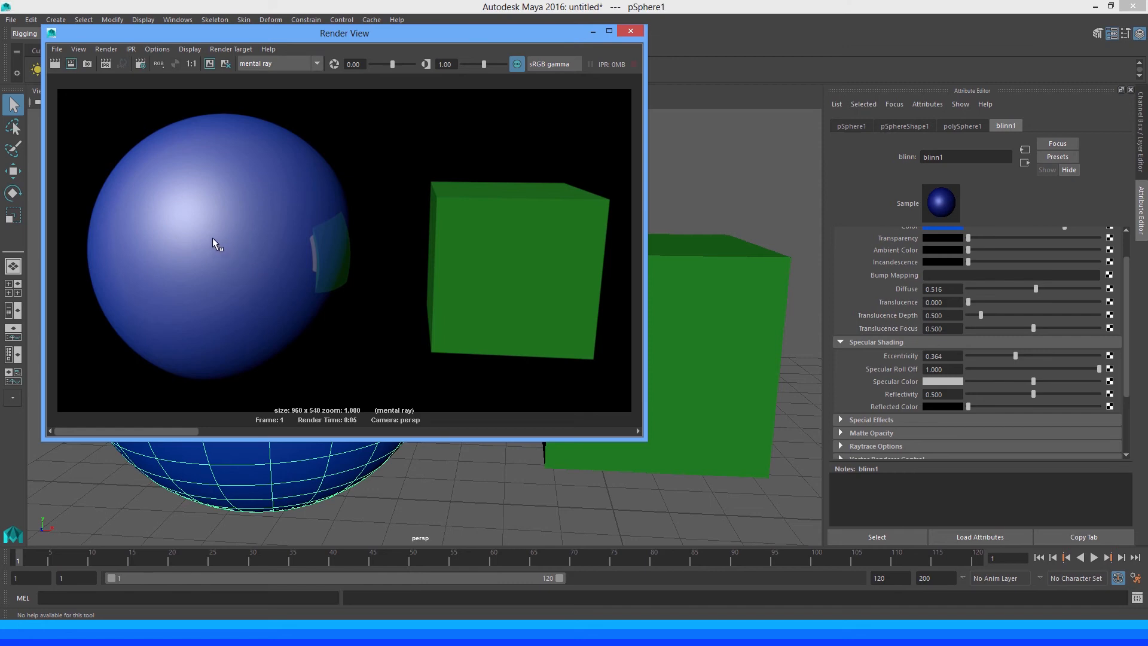
left_click(592, 32)
left_click_drag(1092, 367, 942, 355)
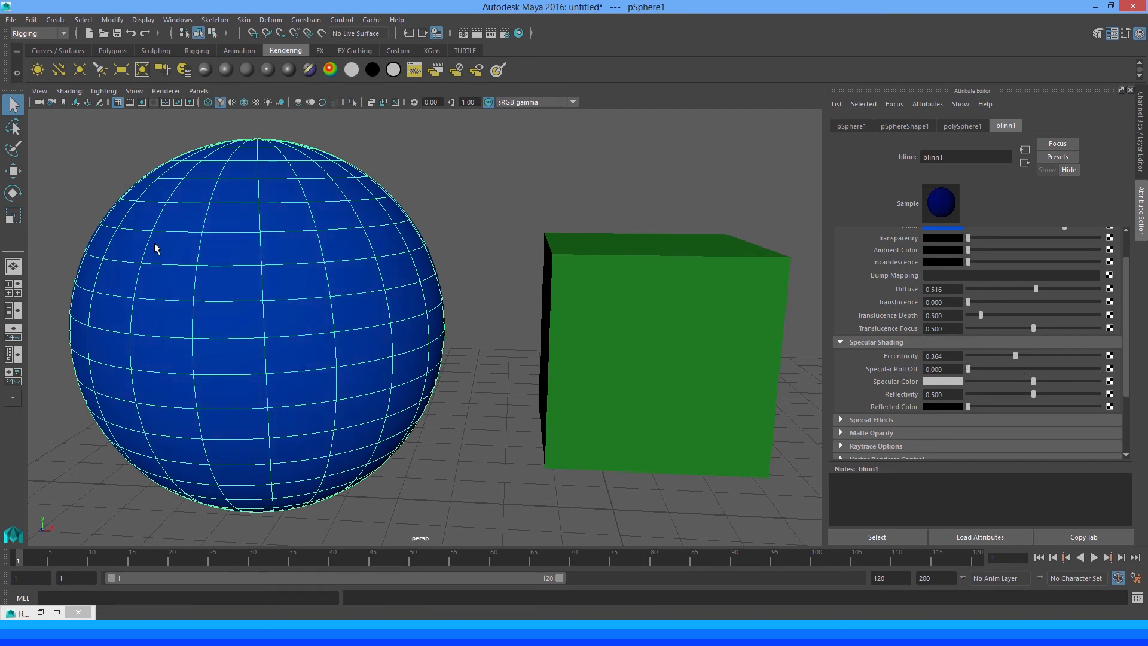
left_click(462, 35)
left_click(55, 63)
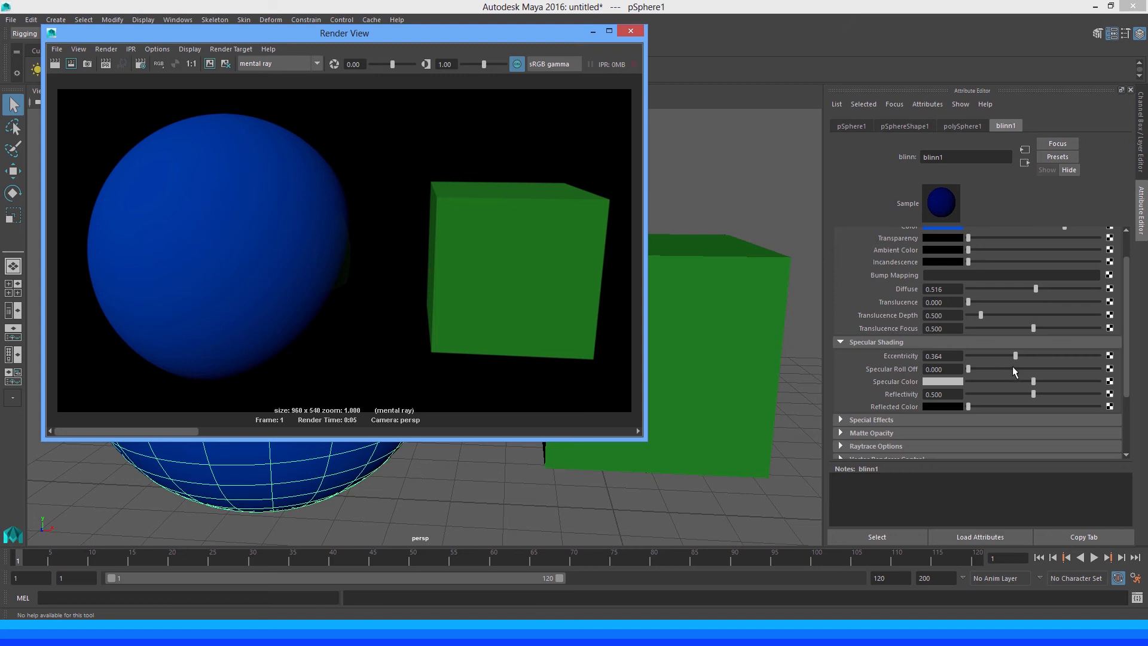
Render the sphere with Specular Roll Off at 0.700 and again at 0.124
left_click_drag(1012, 367, 1020, 367)
left_click_drag(1034, 367, 1060, 367)
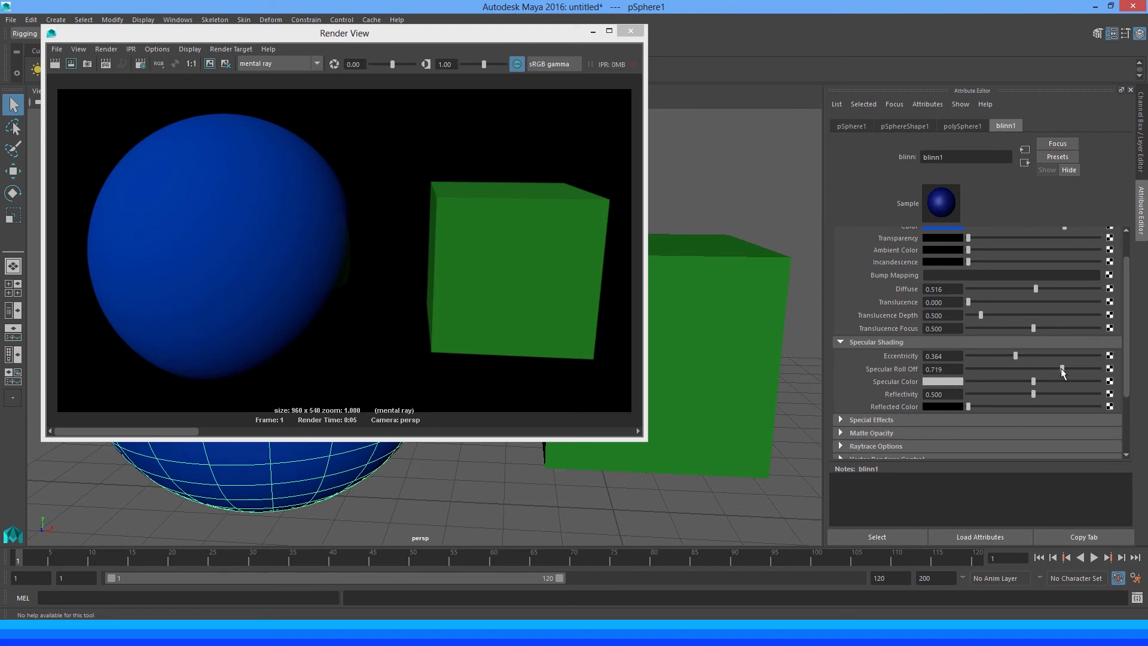
left_click(59, 62)
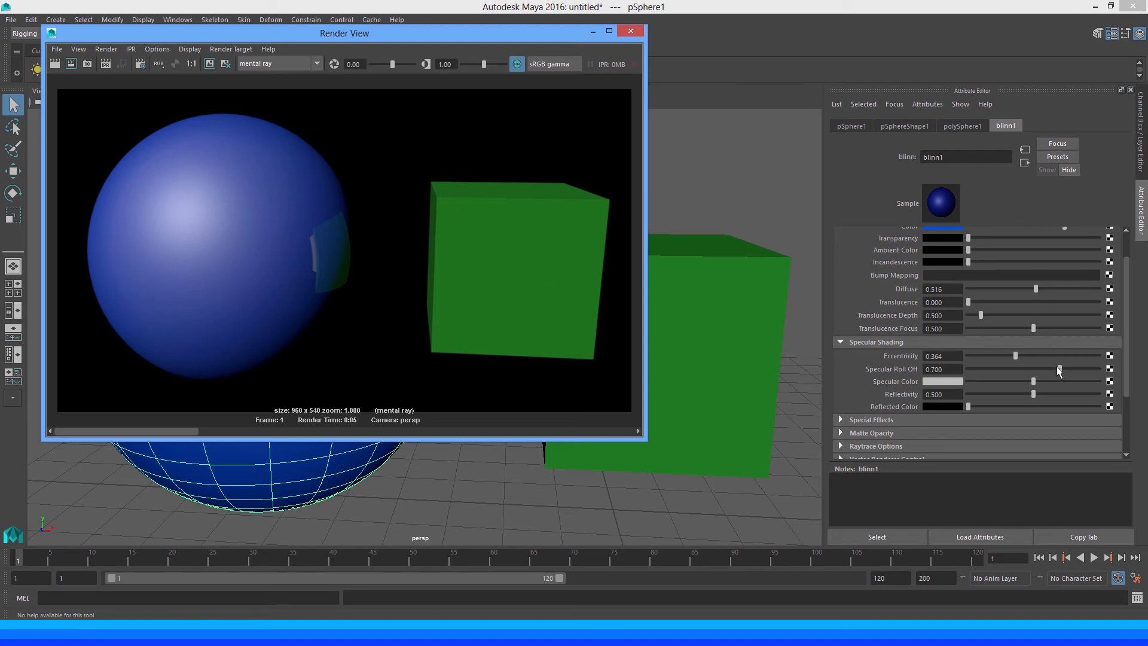
left_click_drag(1056, 367, 982, 367)
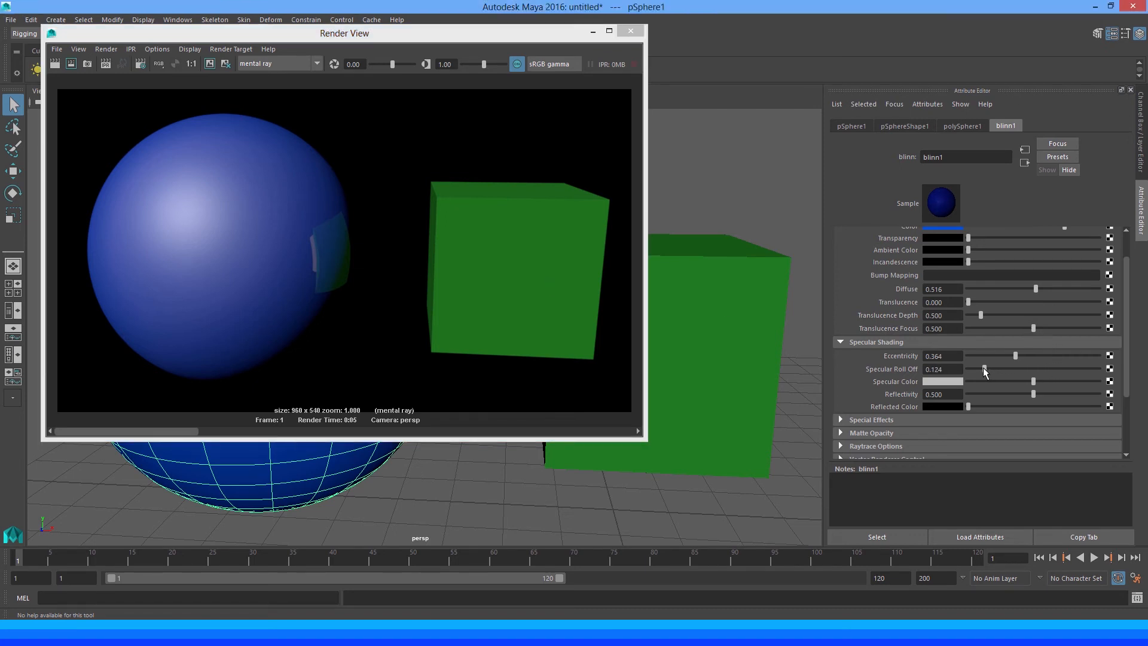
left_click(54, 64)
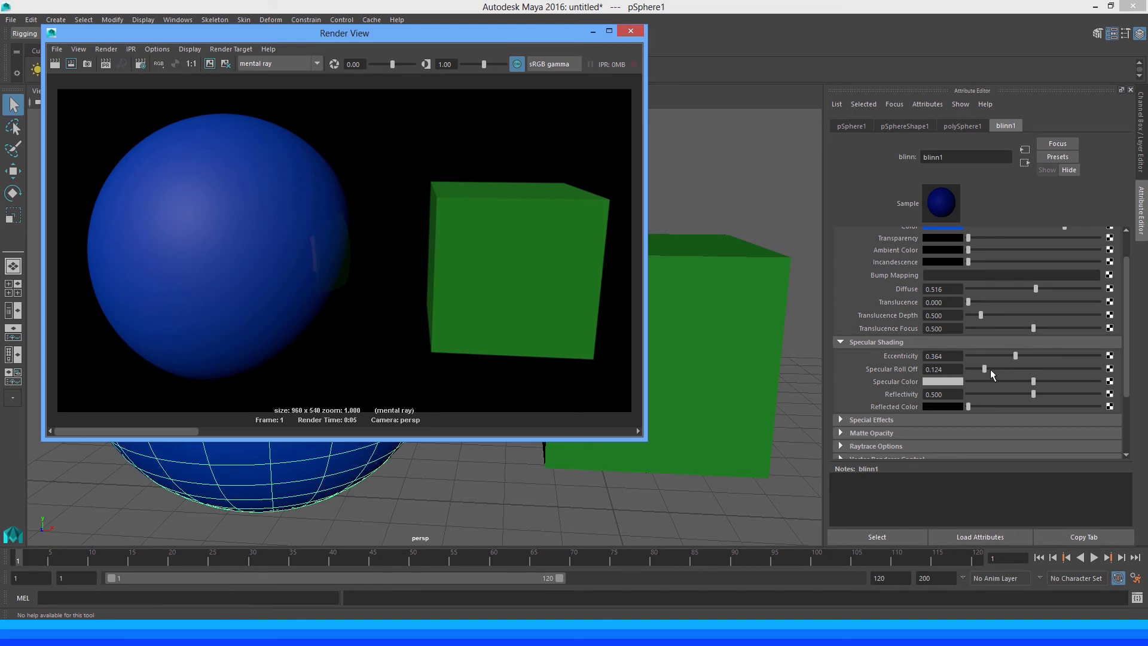
Render with Specular Roll Off at 0.000 and inspect the cube's reflection on the sphere's edge up close
left_click_drag(990, 369, 961, 368)
left_click(55, 63)
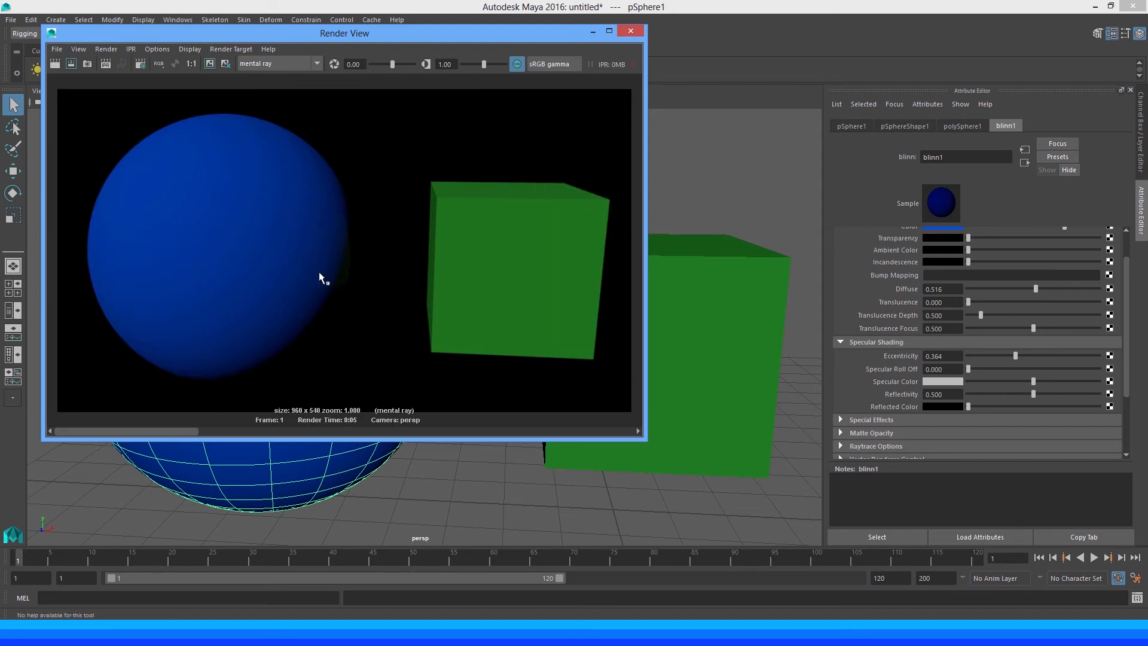
scroll(264, 196, "up", 3)
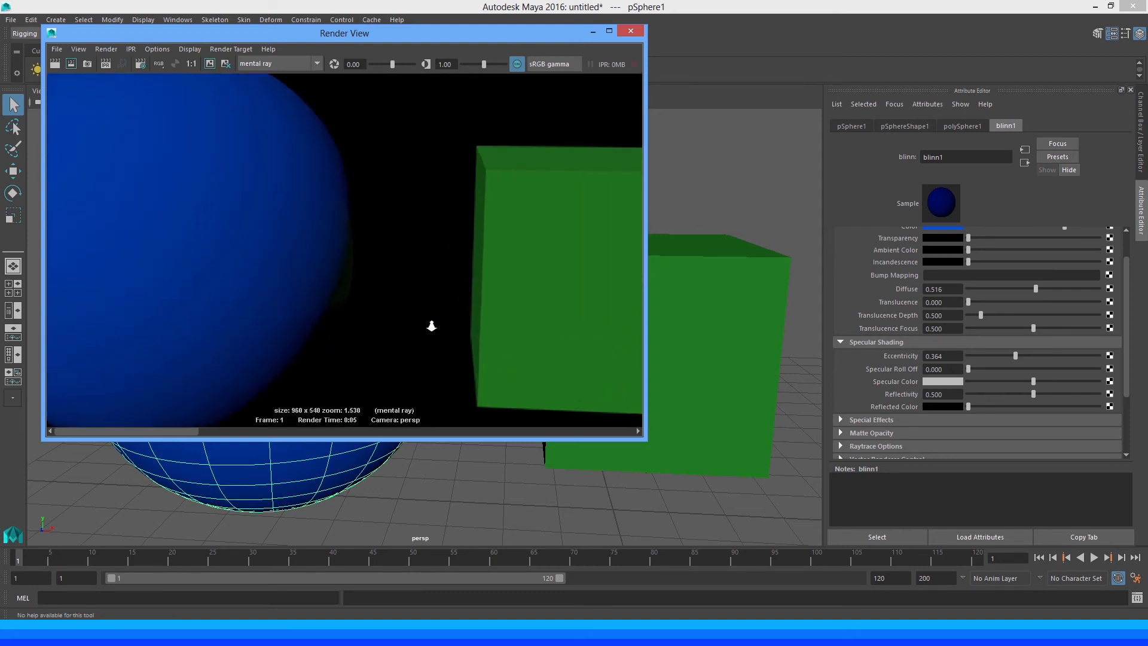
right_click_drag(398, 291, 197, 161, "alt")
right_click_drag(305, 214, 165, 217, "alt")
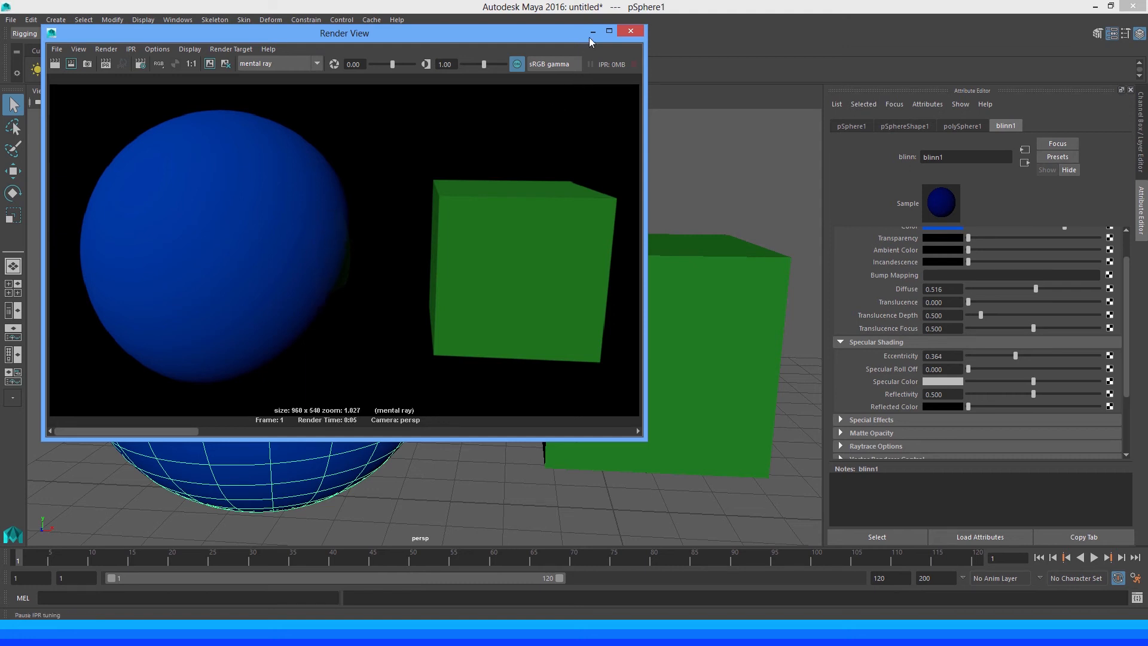
Render the sphere with Specular Roll Off at 0.654, and again with its Specular Color raised to white
left_click_drag(996, 369, 1035, 368)
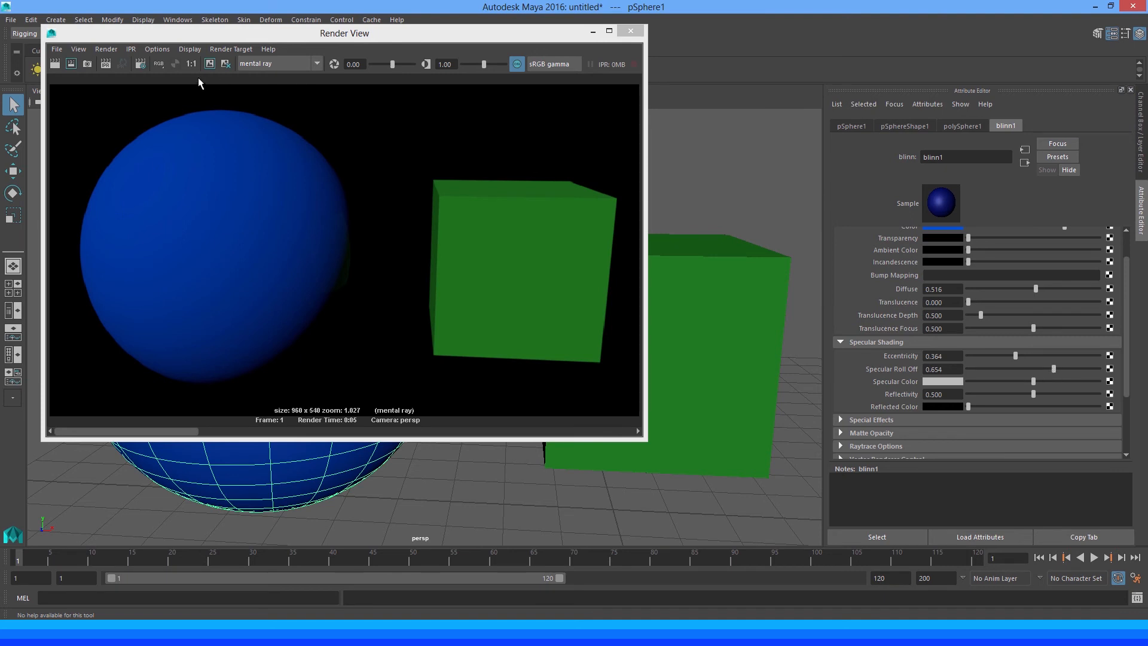
left_click(55, 63)
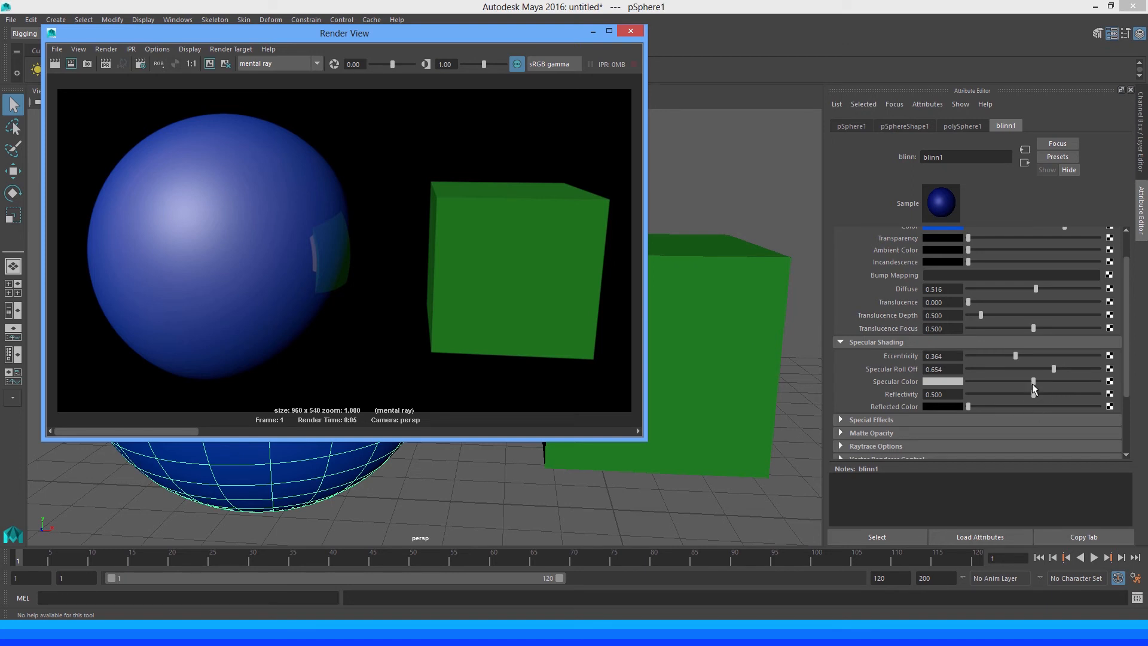
left_click_drag(1035, 381, 1081, 382)
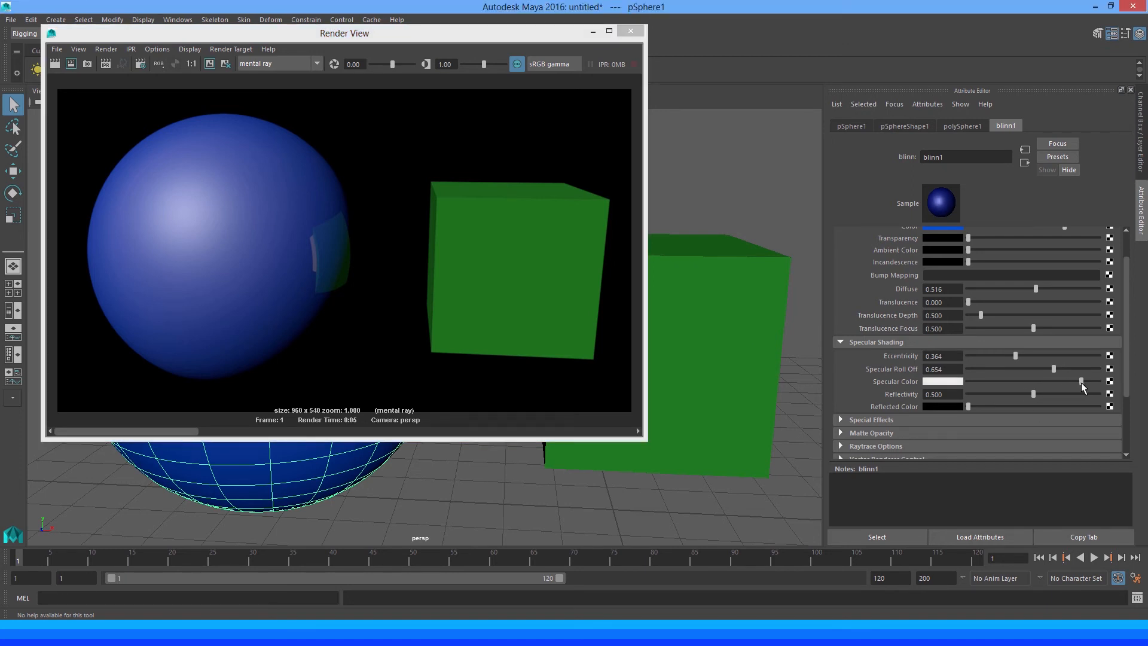
left_click(56, 64)
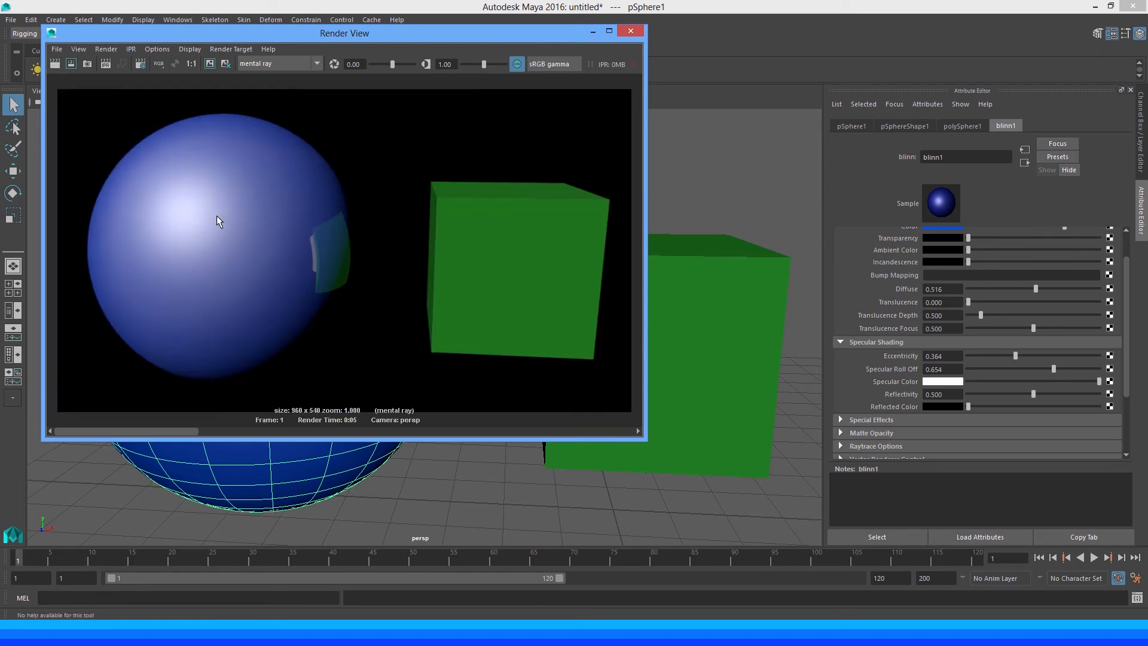
Set the Specular Color to a dark green with hue 131.53 and saturation 0.859, brighten it to light green, and render both versions
left_click_drag(1085, 378, 1053, 382)
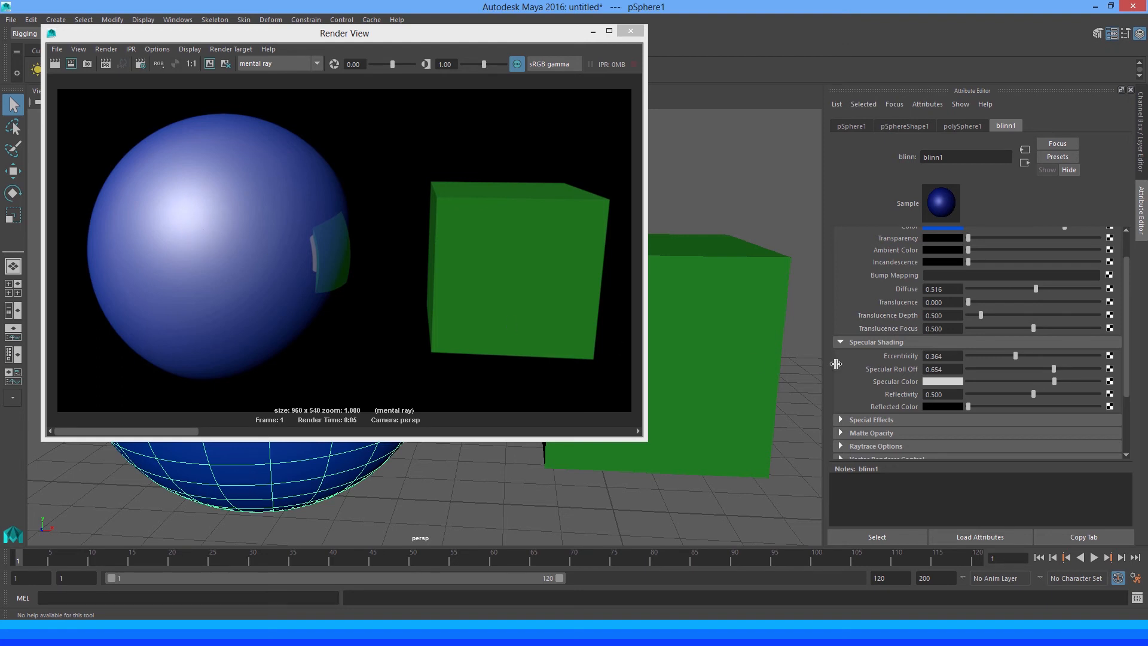
left_click(942, 383)
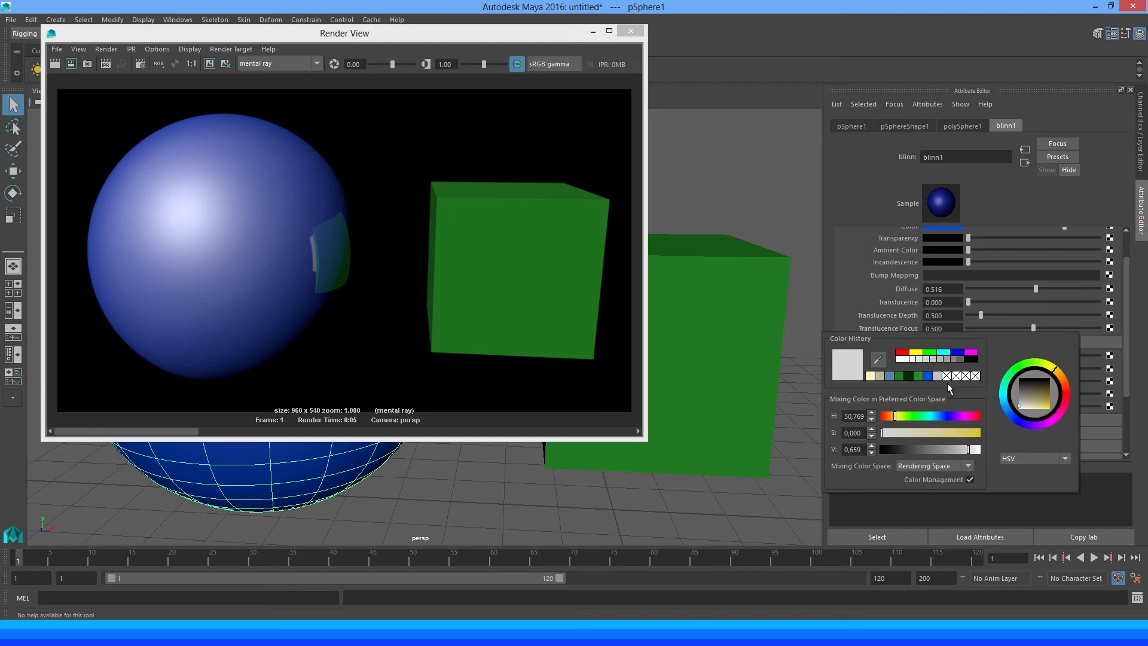
left_click(917, 415)
left_click_drag(938, 437, 966, 432)
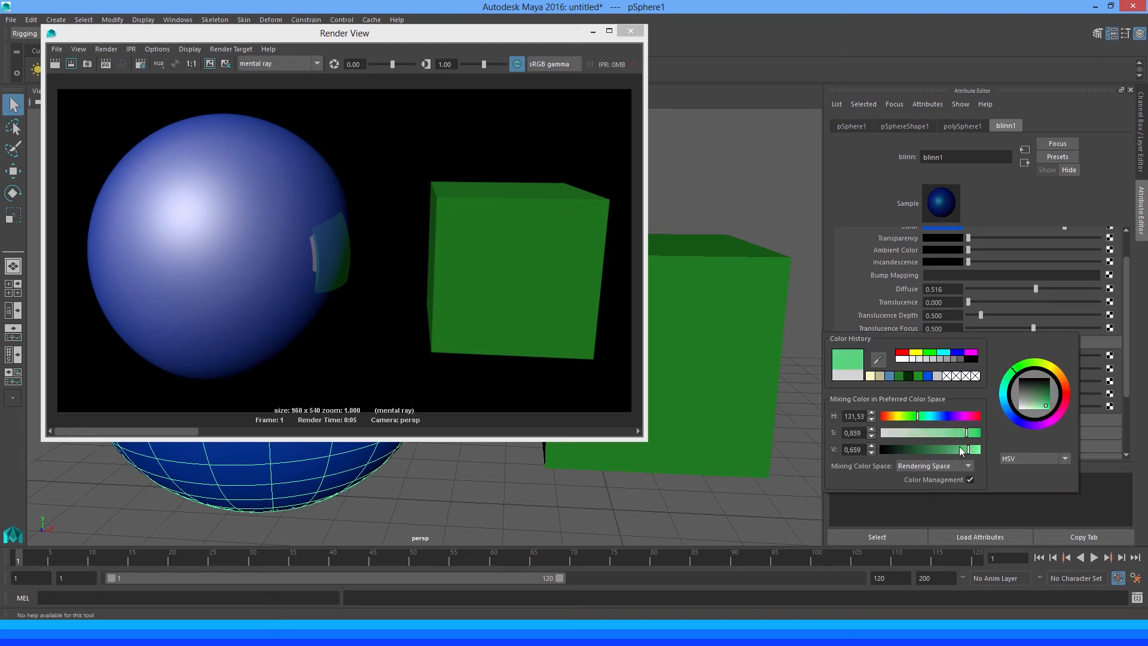
left_click(949, 448)
left_click(941, 447)
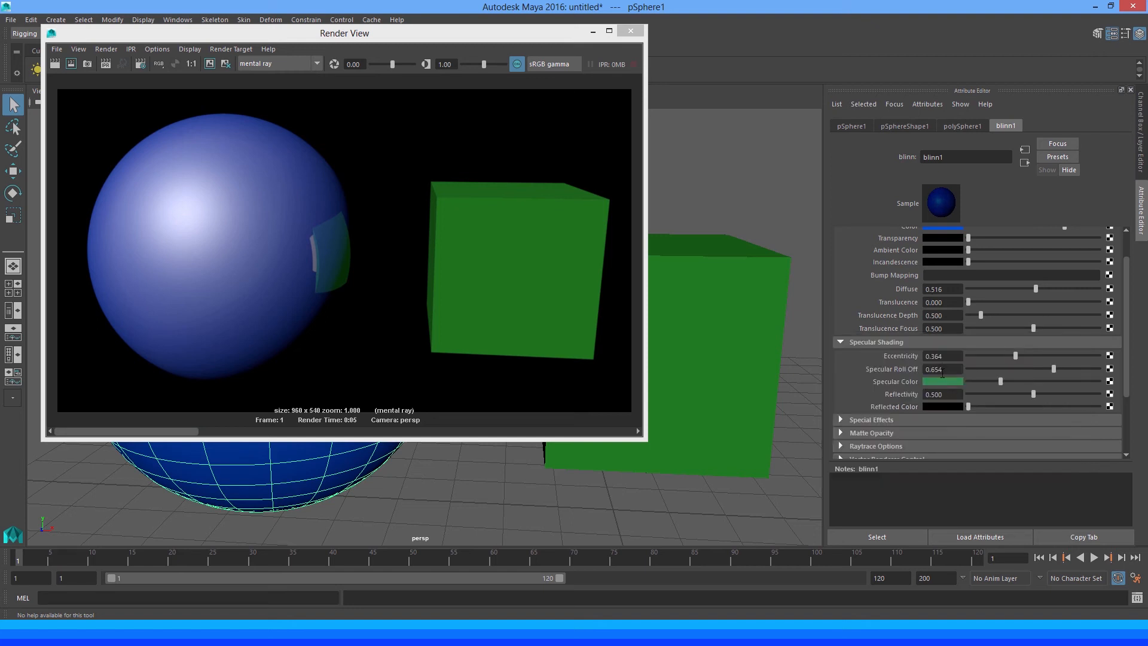
left_click(55, 64)
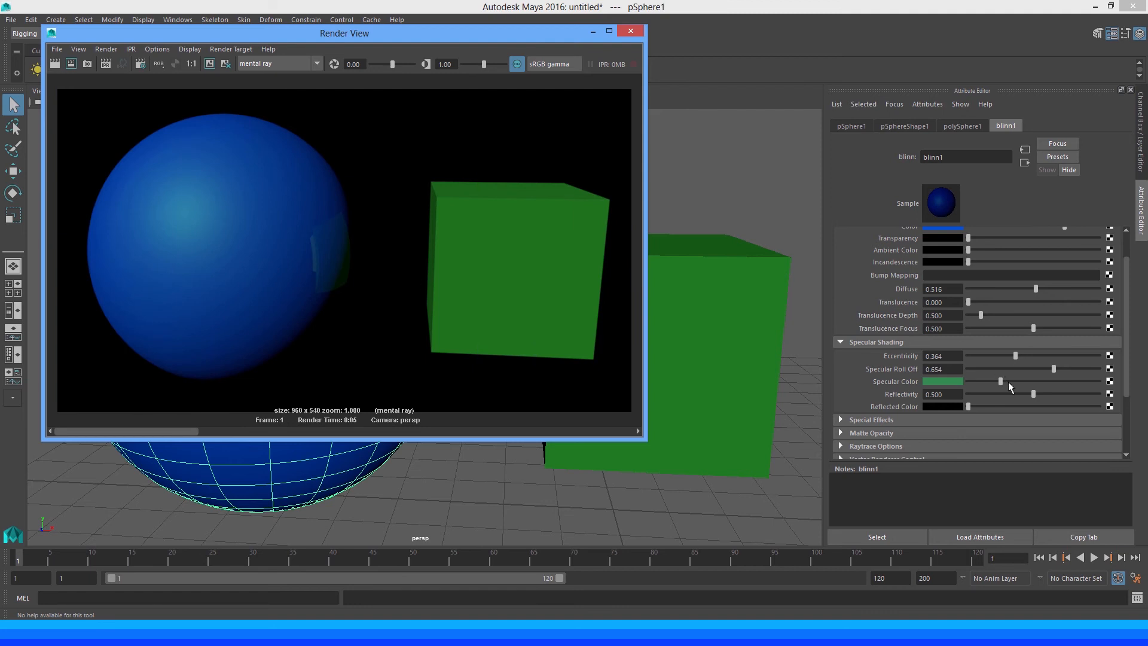
left_click_drag(1010, 381, 1068, 380)
left_click(54, 63)
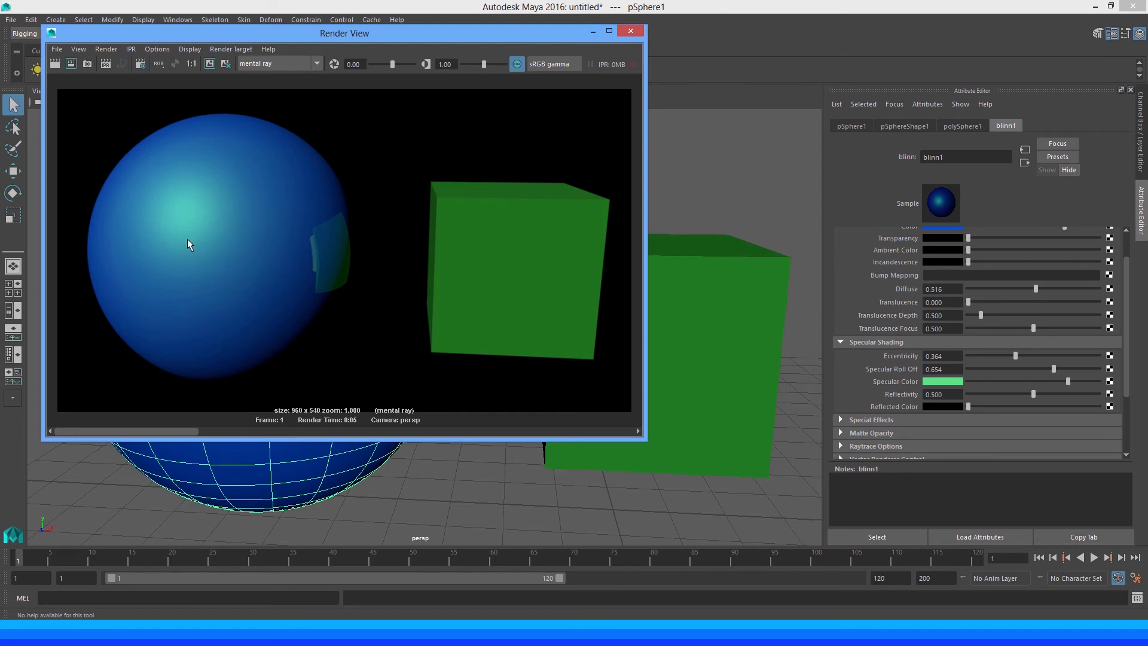
Set the sphere's Specular Color to red with hue 360 and saturation 0.936, and render the scene
left_click(924, 382)
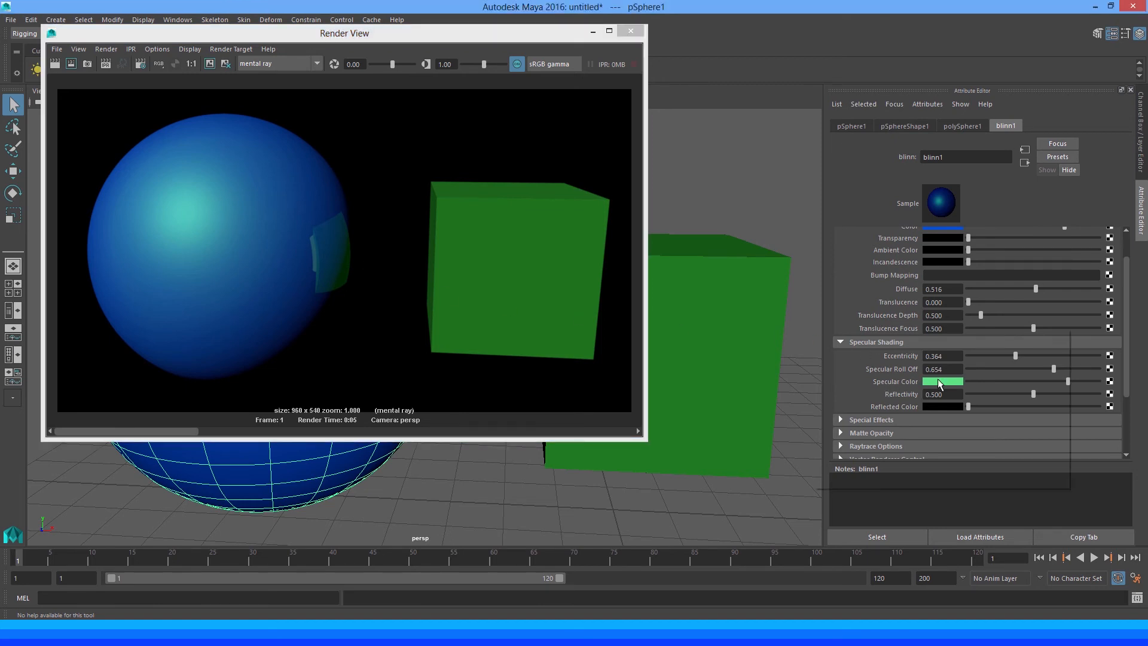
left_click_drag(885, 411, 863, 411)
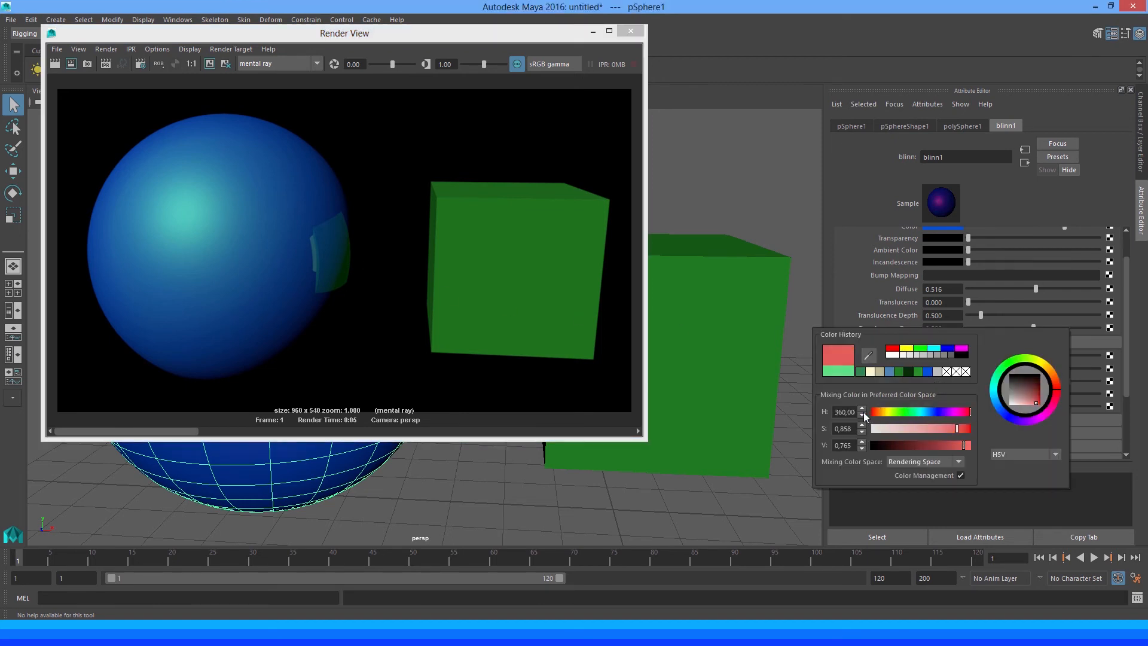
left_click_drag(956, 428, 964, 428)
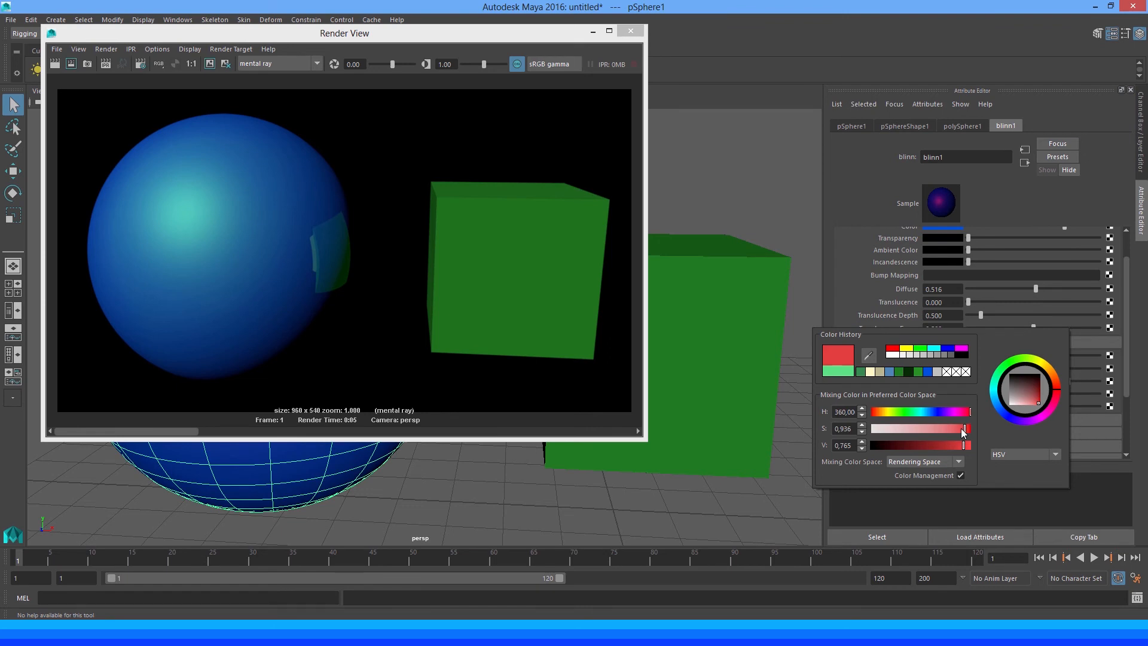
left_click(55, 64)
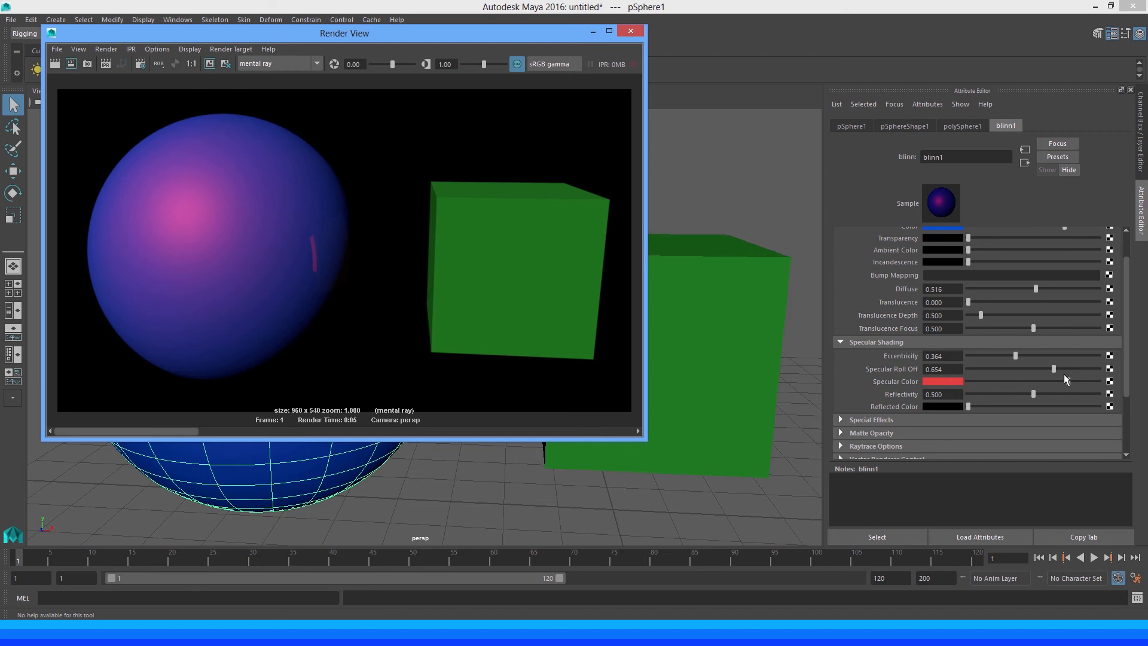
Change the sphere's Specular Color to a neutral light grey and render the scene again
left_click_drag(1067, 382, 1030, 384)
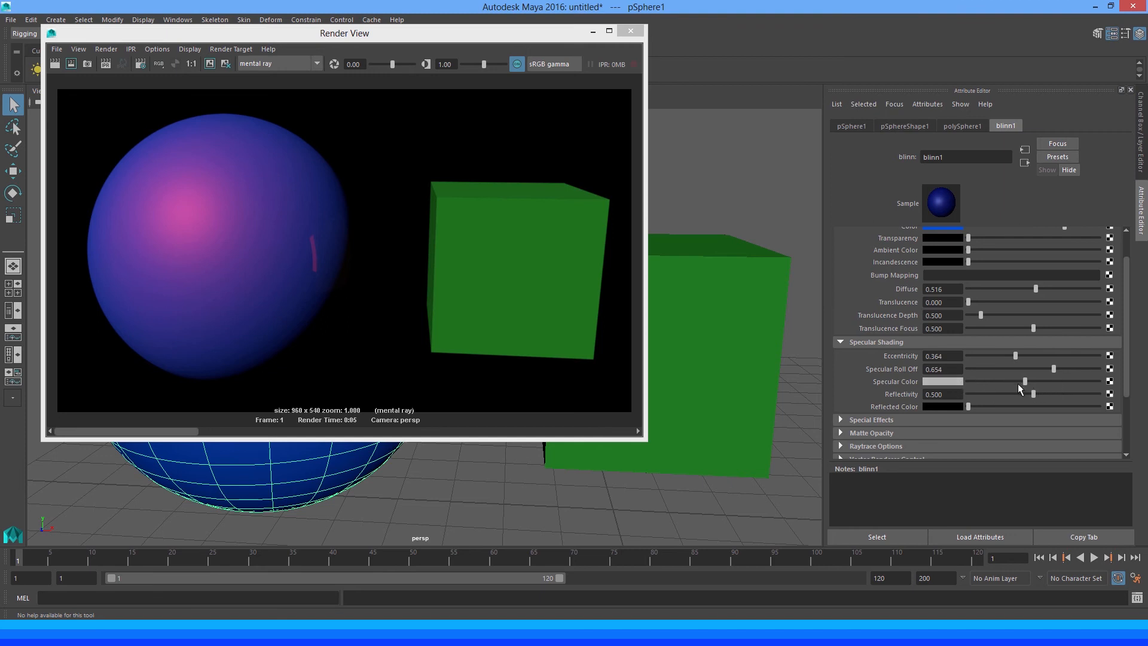
mouse_move(1018, 383)
left_mouse_down()
mouse_move(922, 379)
mouse_move(1037, 382)
left_mouse_up()
left_click(55, 64)
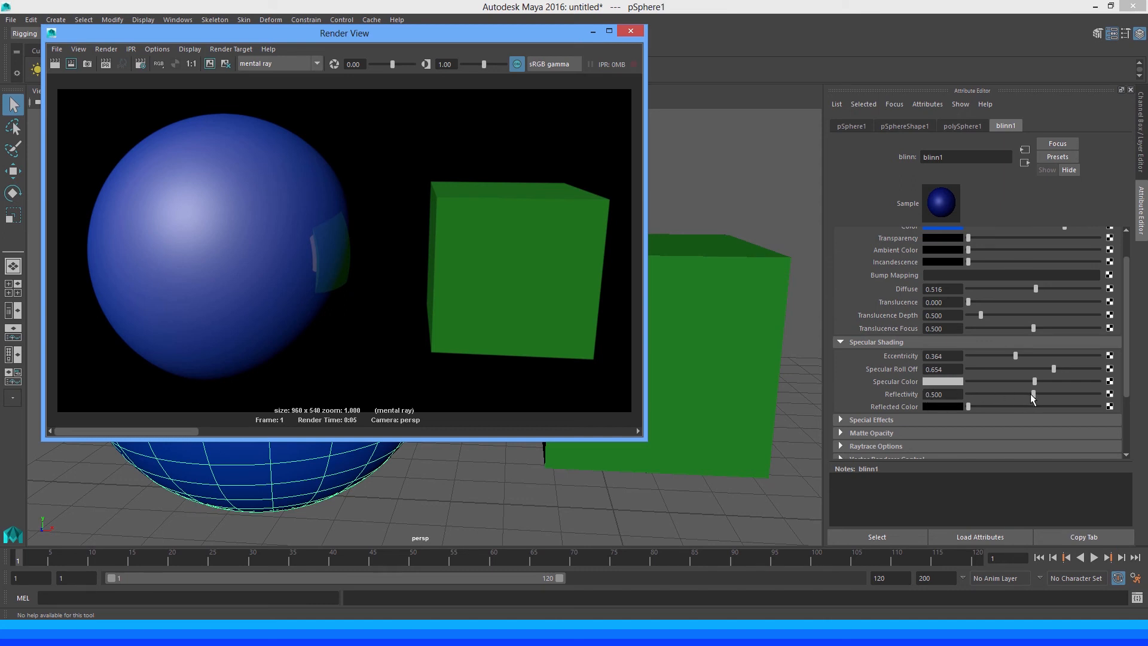
Render the sphere with Reflectivity 0.124 and keep that image, then render with Reflectivity 0.521 and compare the two
left_click_drag(1031, 393, 985, 401)
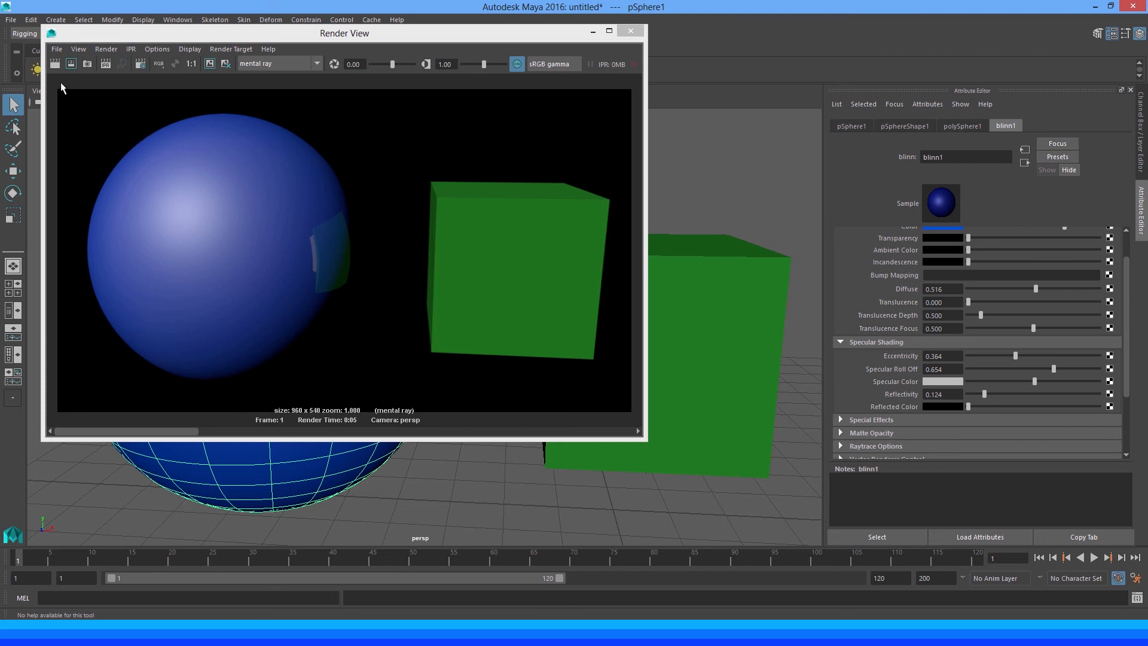
left_click(54, 66)
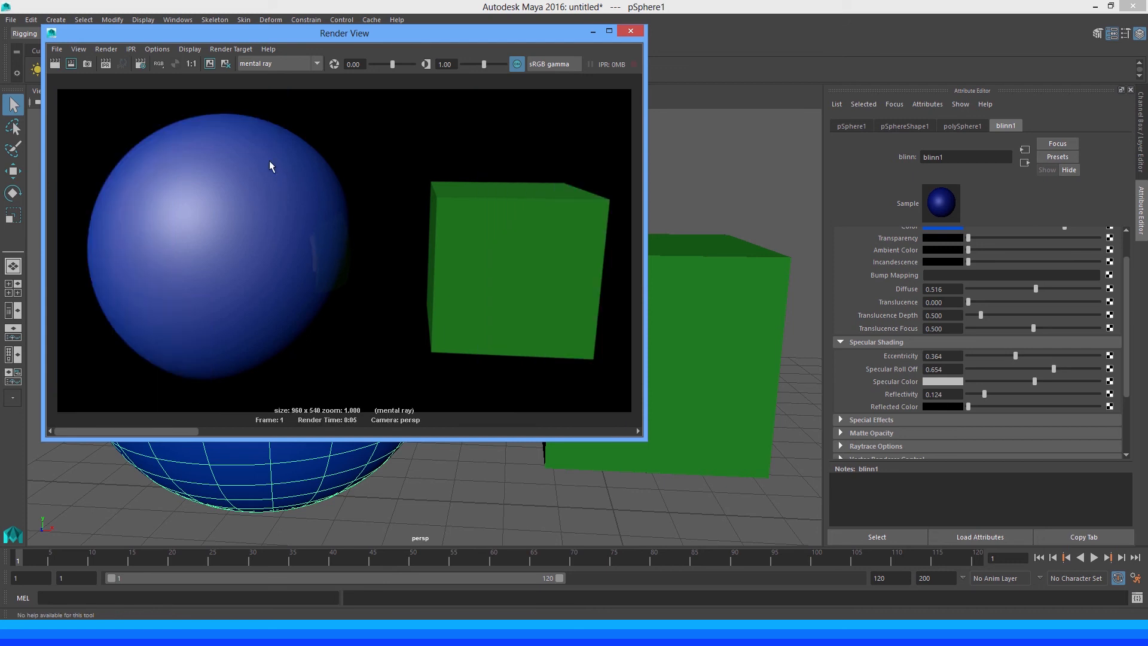
left_click(209, 63)
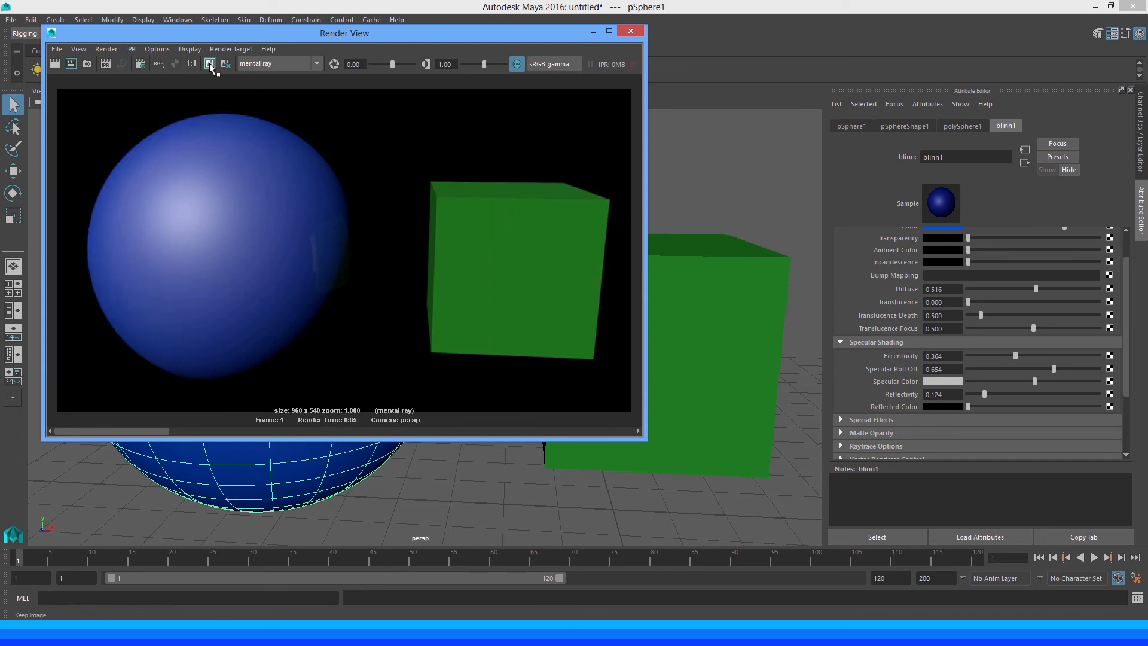
left_click(1035, 394)
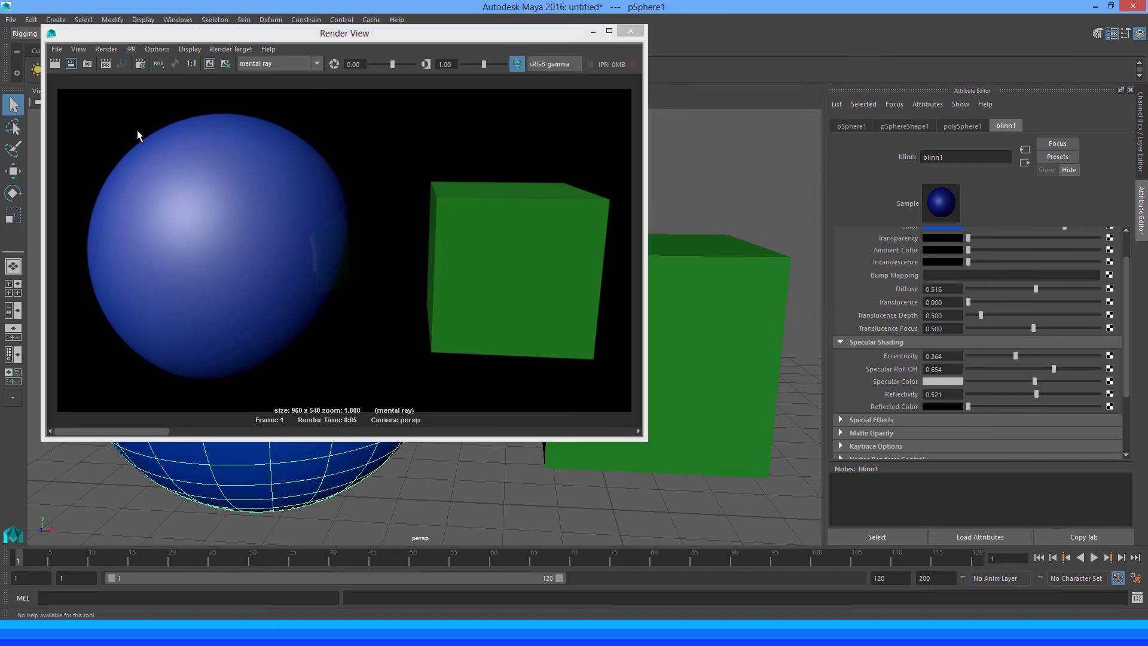
left_click(55, 64)
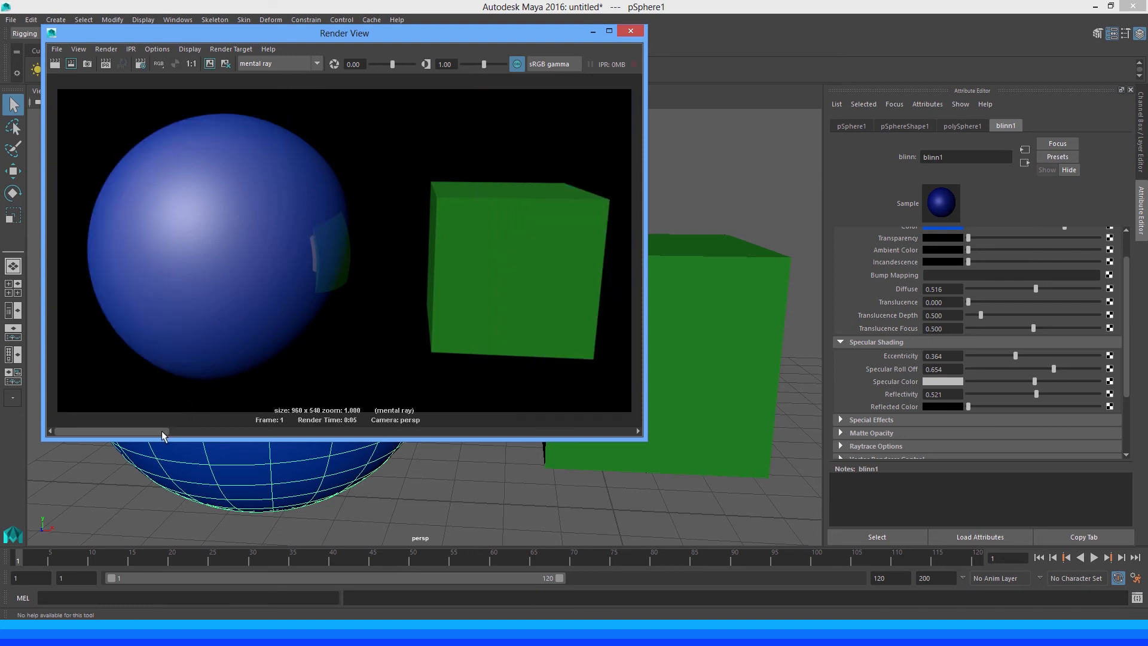
left_click_drag(167, 430, 197, 433)
Raise the sphere's Reflectivity to 1.000, render it and compare the reflection with the kept image
left_click_drag(1037, 394, 1130, 407)
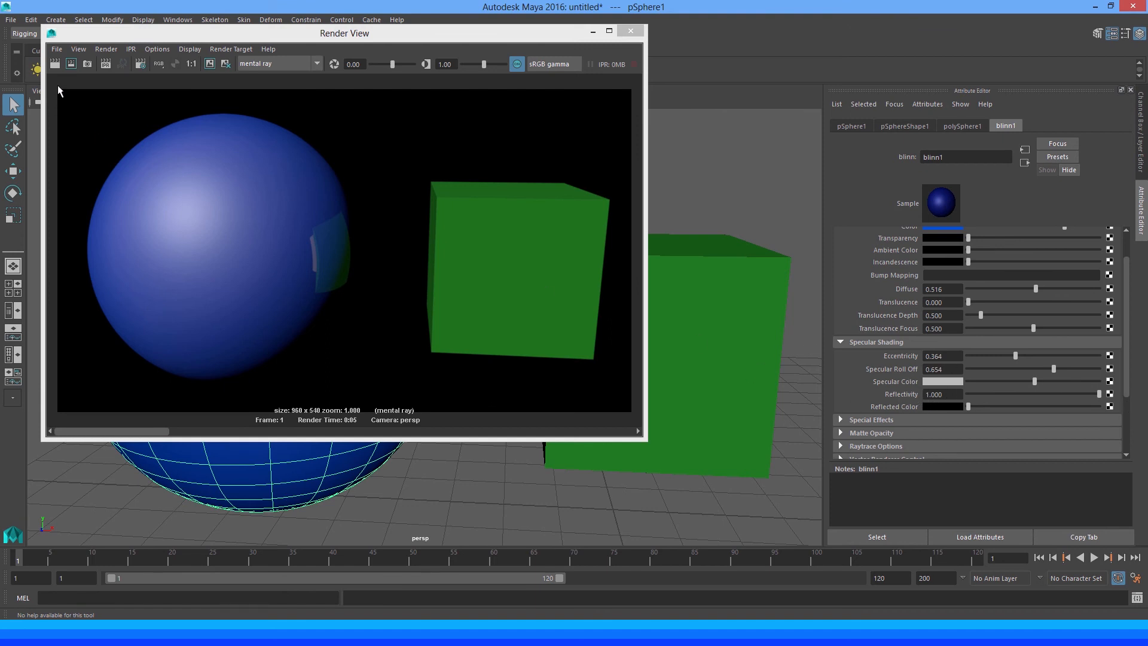
left_click(54, 63)
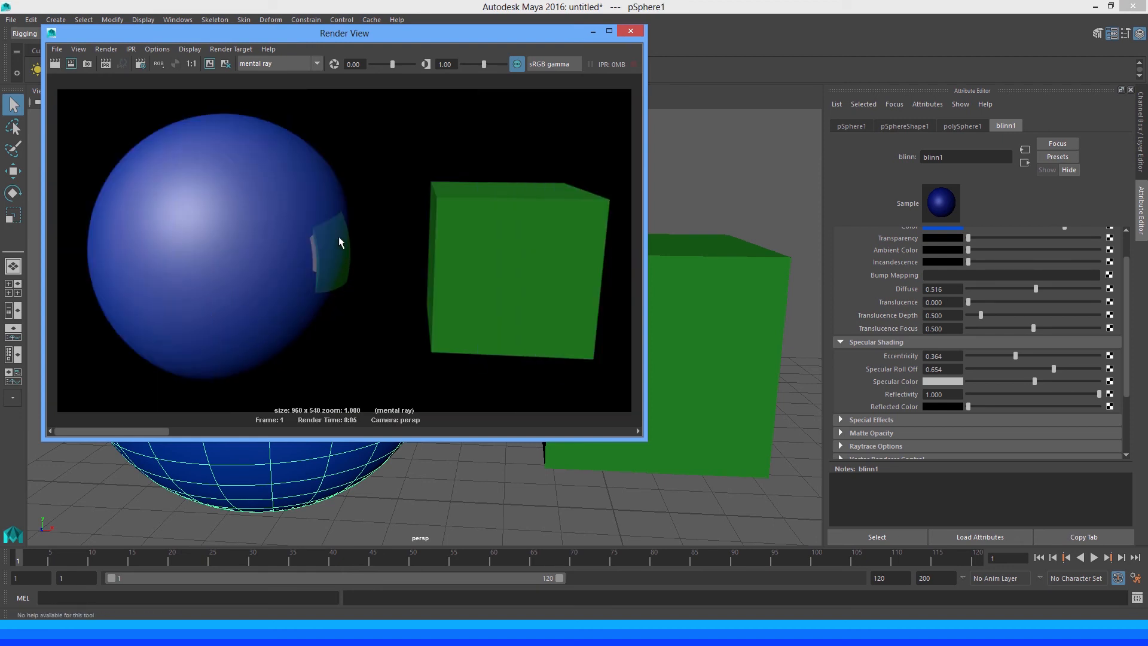
mouse_move(160, 431)
left_mouse_down()
mouse_move(233, 436)
mouse_move(164, 432)
mouse_move(234, 434)
mouse_move(178, 434)
left_mouse_up()
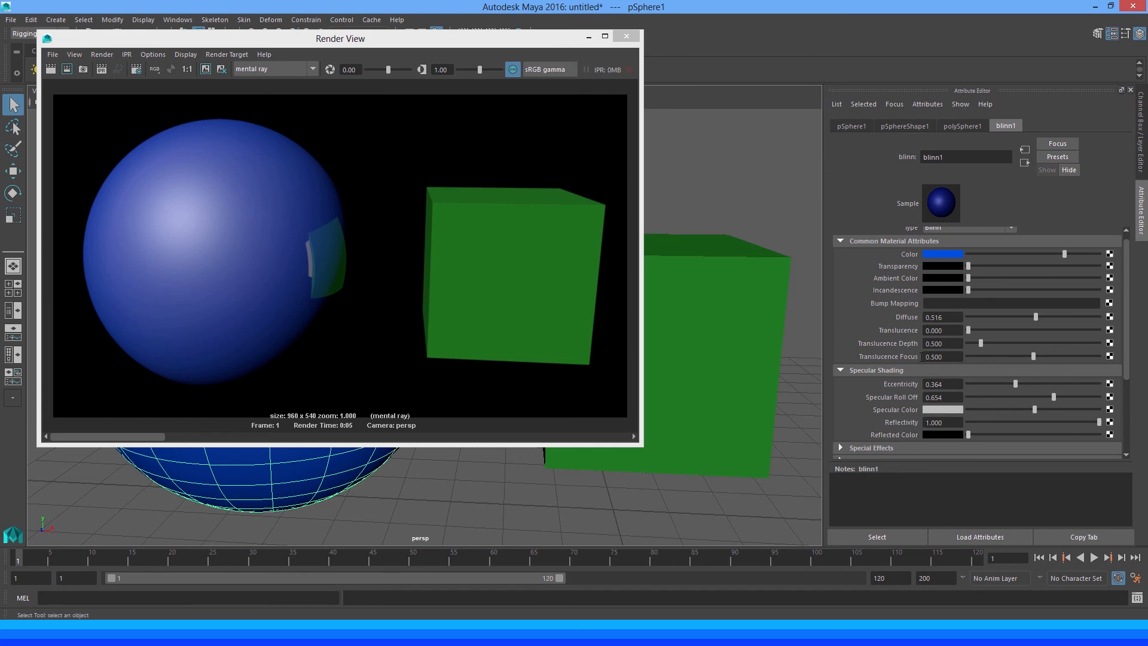
Reveal the Special Effects attributes of the blinn material and minimize the Render View to uncover the scene
scroll(893, 360, "down", 2)
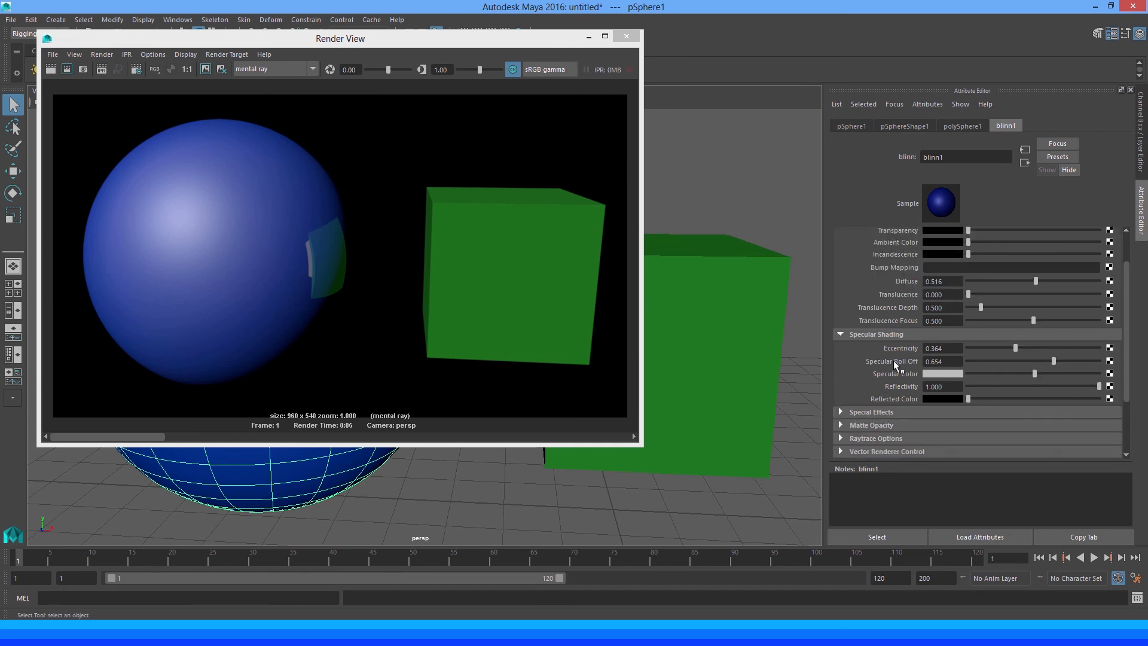
left_click(841, 412)
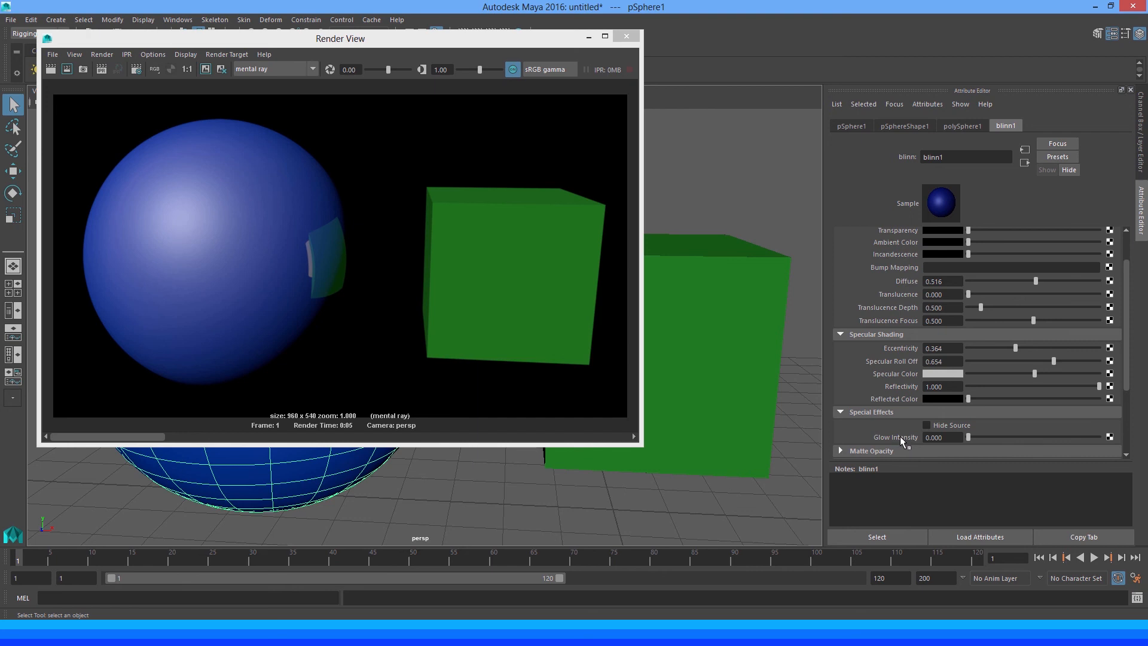
left_click(523, 42)
left_click_drag(523, 41, 705, 38)
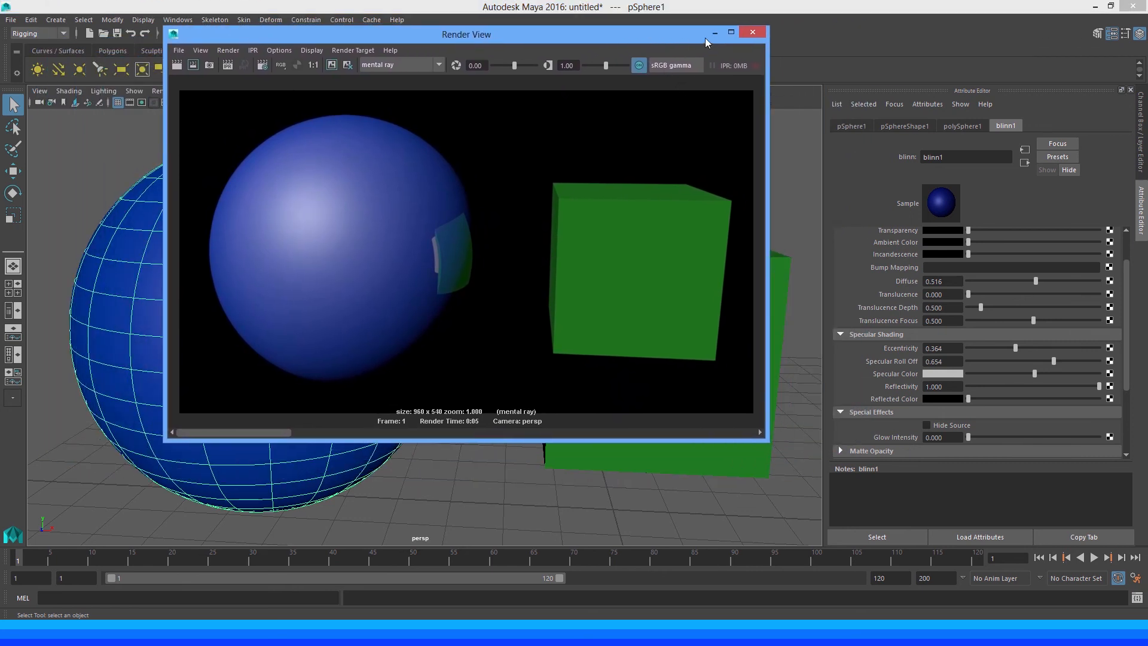
left_click(719, 28)
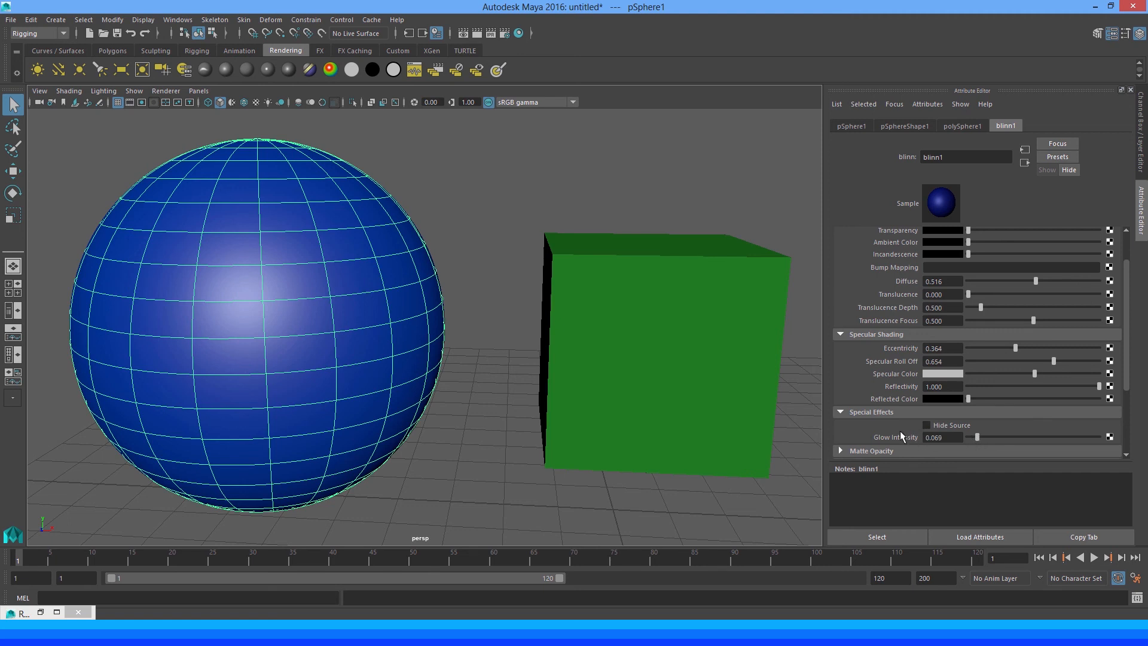
Set the material's Glow Intensity to 0.138, render the scene and inspect the glow around the sphere's edge up close
left_click_drag(978, 438, 980, 437)
left_click_drag(1043, 438, 1050, 437)
left_click_drag(982, 435, 983, 436)
left_click_drag(981, 436, 985, 437)
left_click(463, 32)
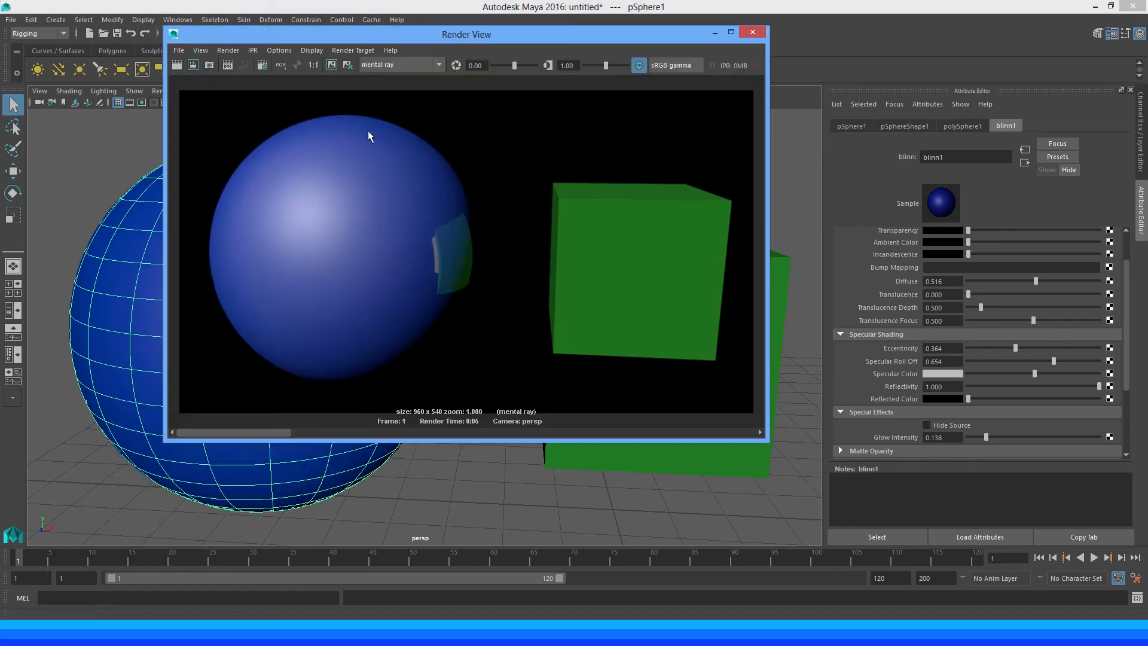
left_click(177, 64)
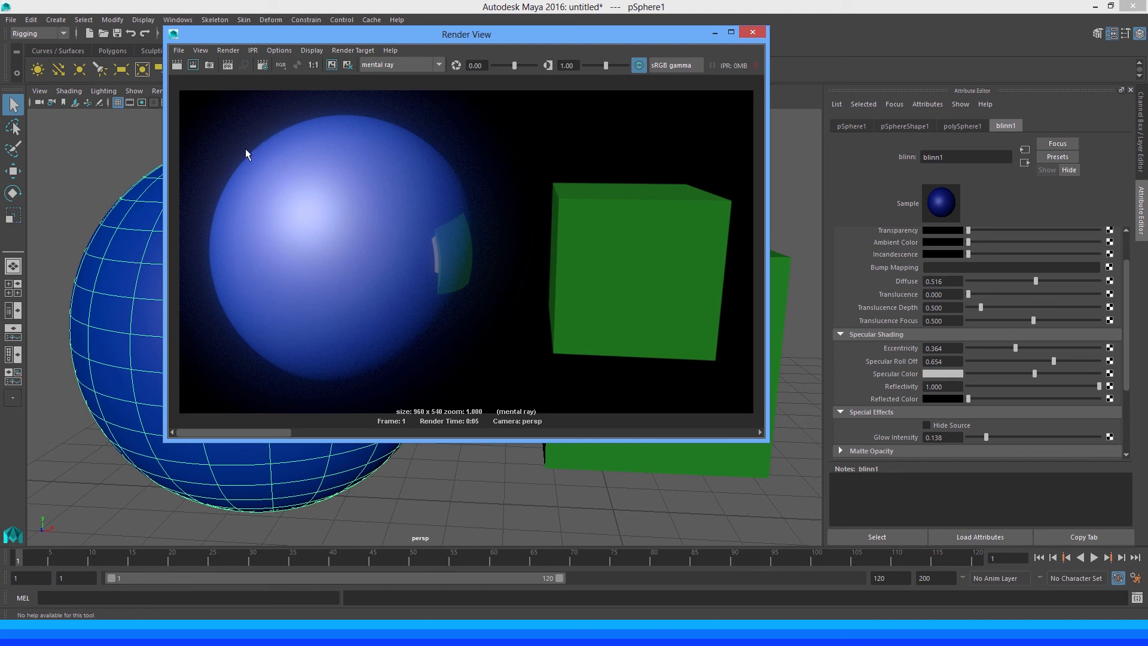
scroll(258, 143, "up", 5)
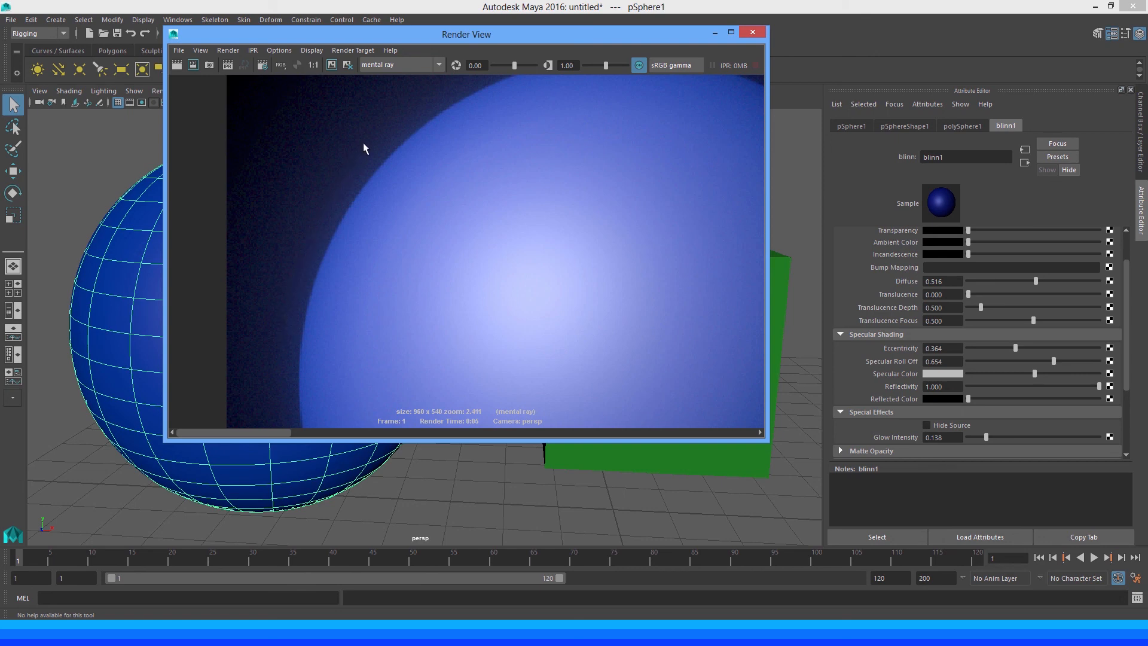
scroll(594, 246, "down", 4)
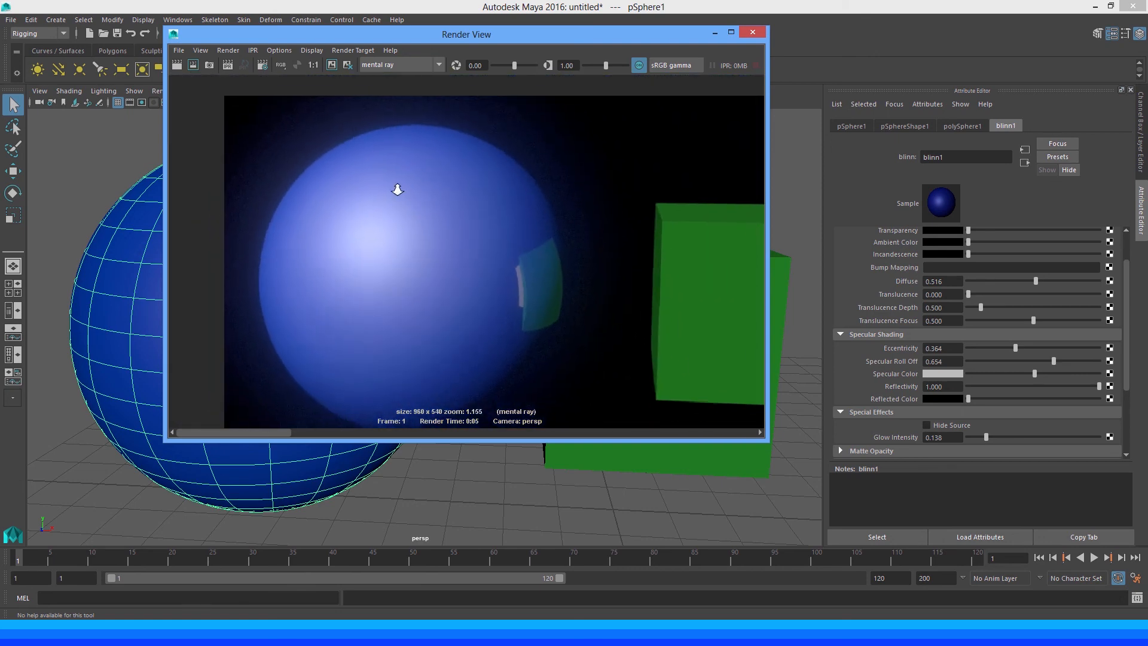
middle_click_drag(397, 187, 476, 221, "alt")
scroll(478, 219, "down", 2)
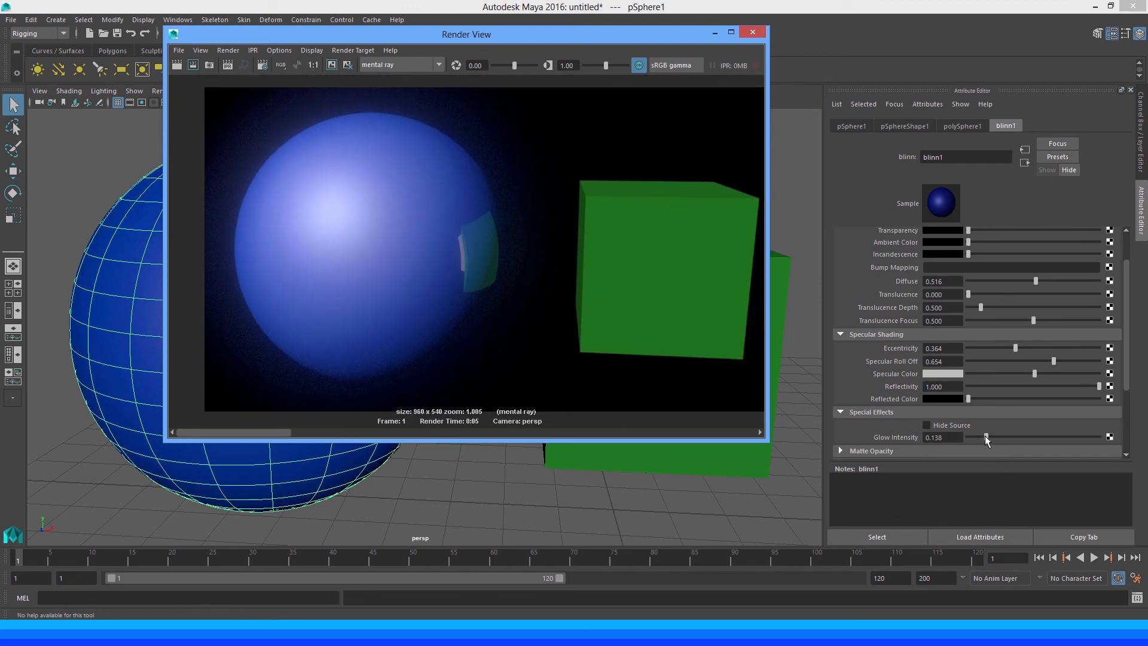
Keep the current render, raise Glow Intensity to 0.336, render again and compare the two images
left_click_drag(985, 437, 1012, 441)
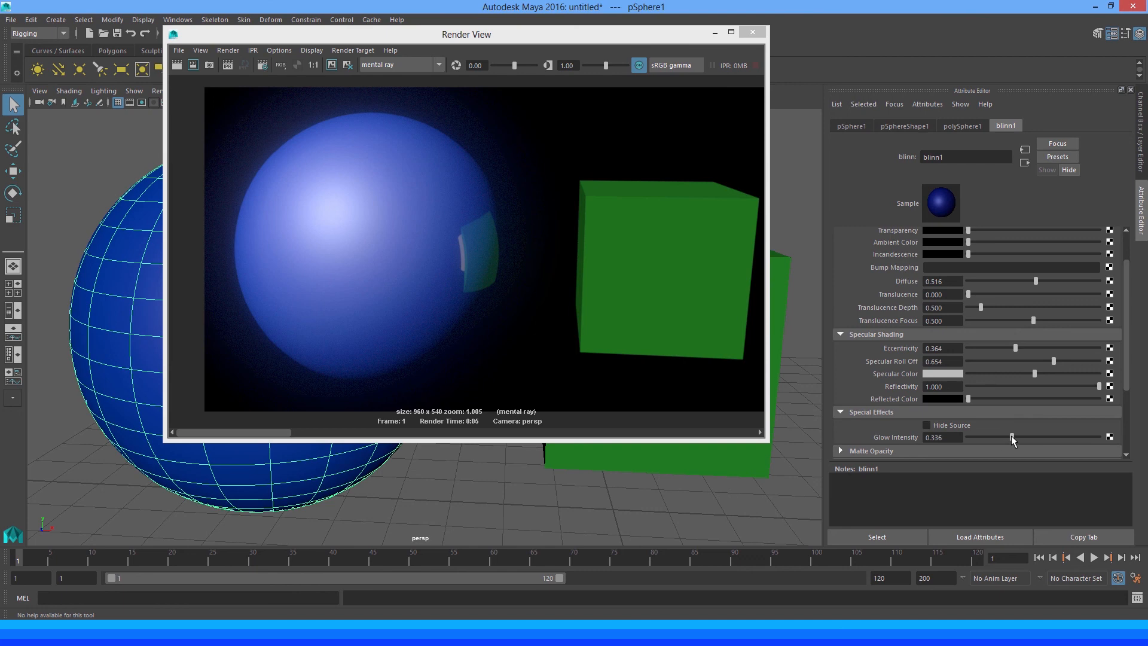
left_click(331, 65)
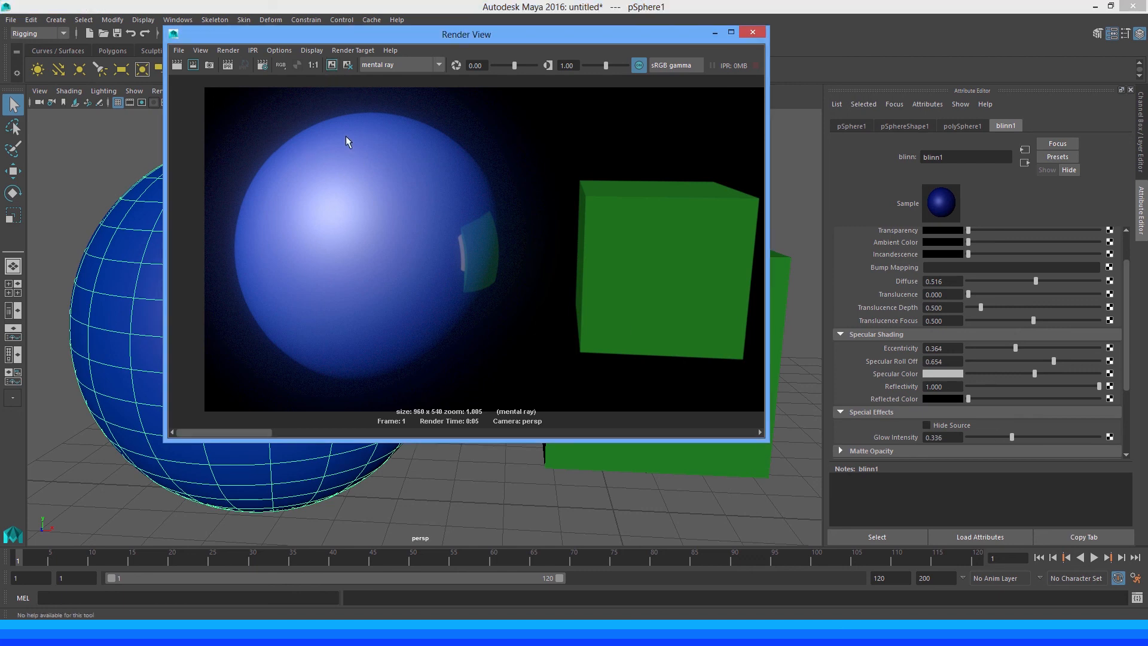
left_click(177, 65)
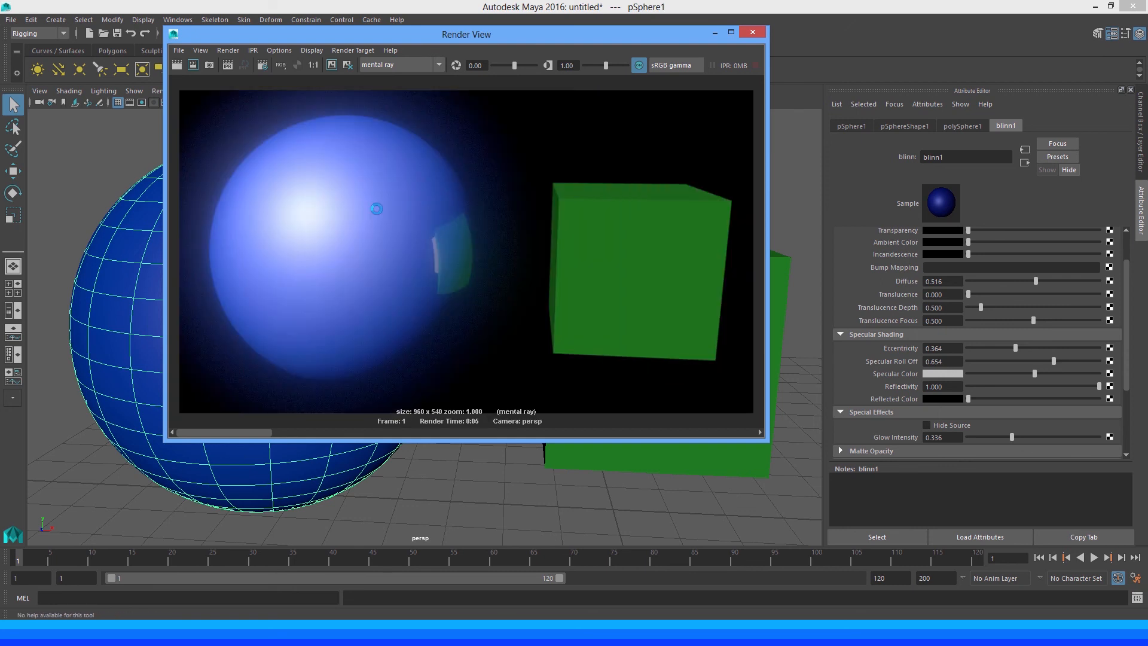
left_click_drag(266, 435, 325, 433)
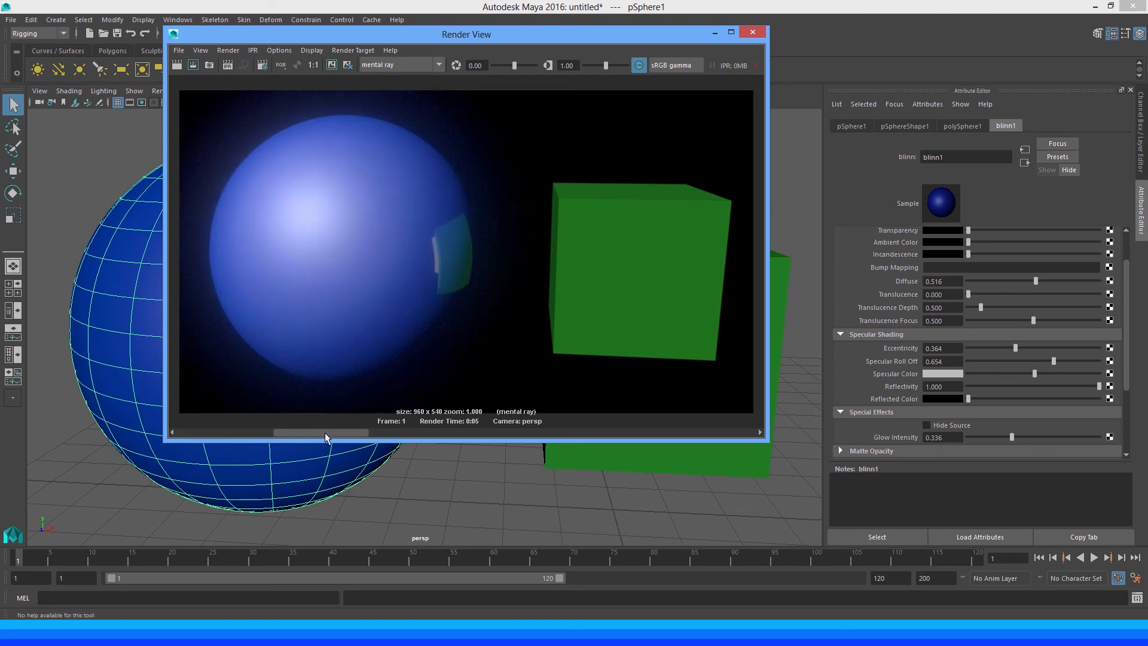
left_click_drag(421, 434, 225, 421)
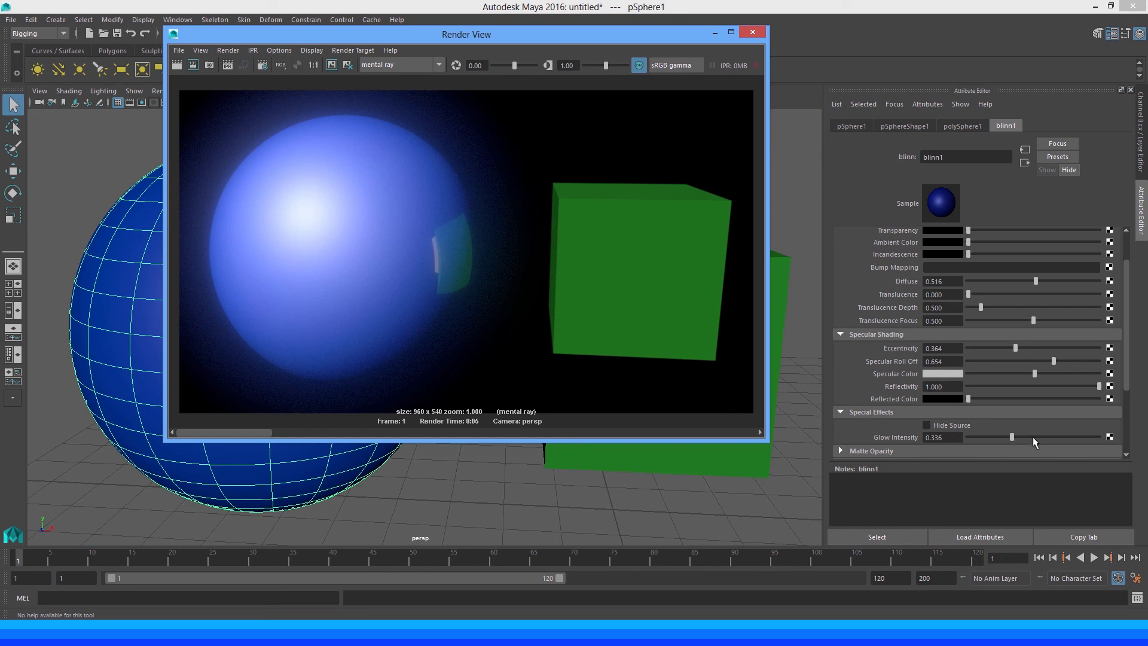
Raise Glow Intensity to 0.889, render the sphere and compare it with the kept image
left_click_drag(1032, 436, 1076, 436)
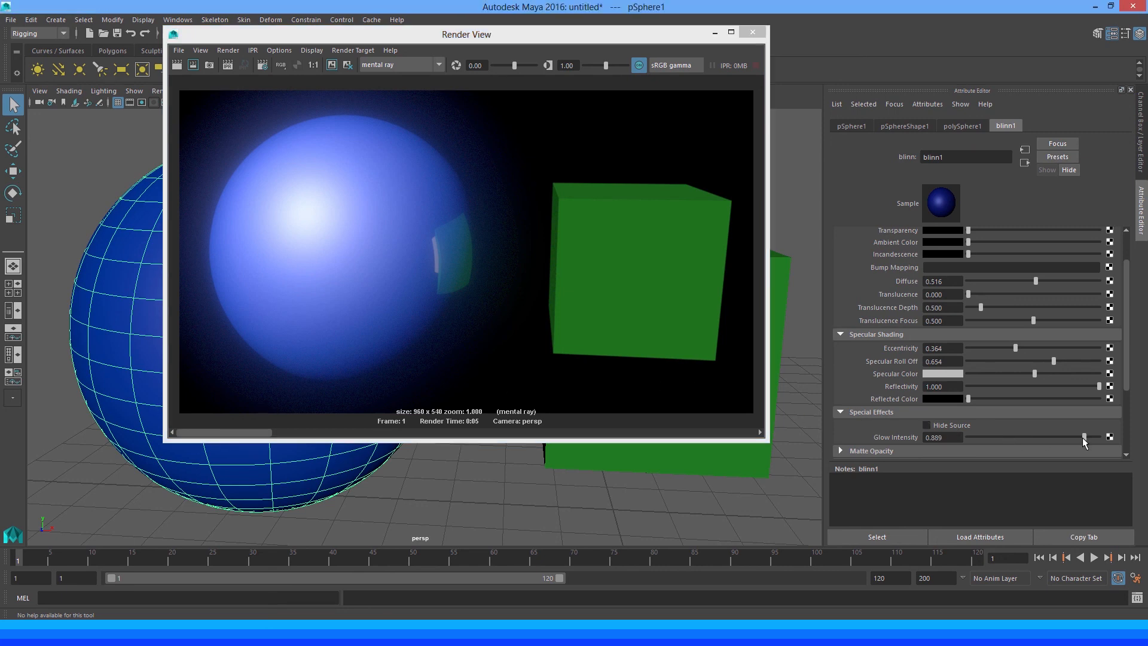
left_click(177, 64)
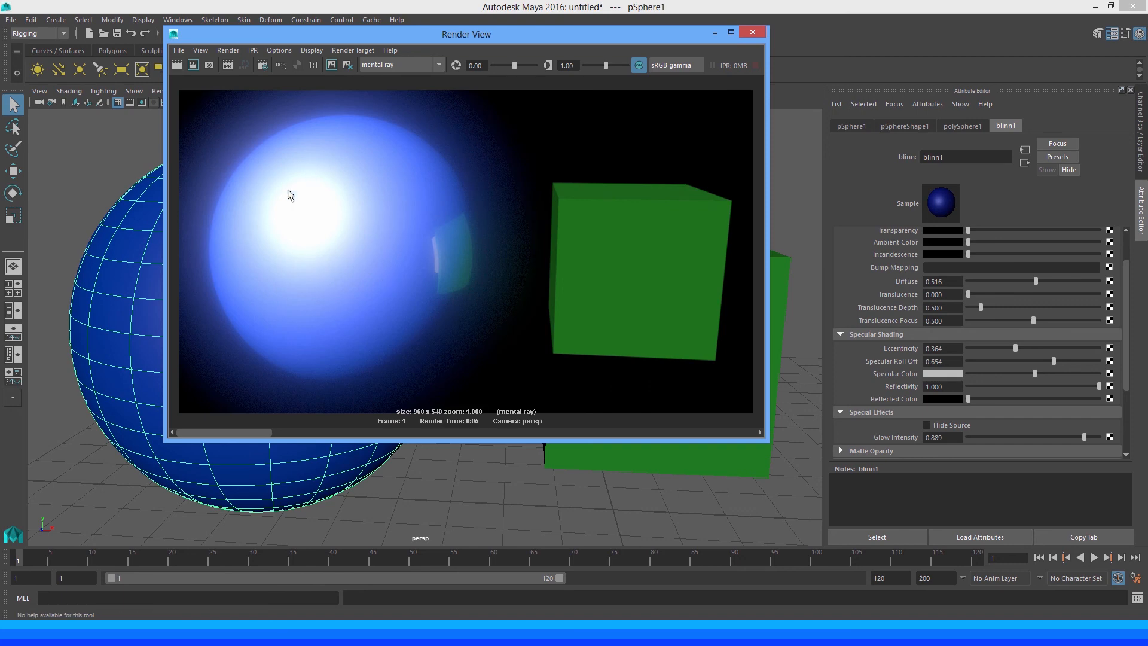
left_click_drag(264, 429, 227, 417)
Enable Hide Source for the material's glow and render the scene
left_click(936, 429)
left_click(936, 428)
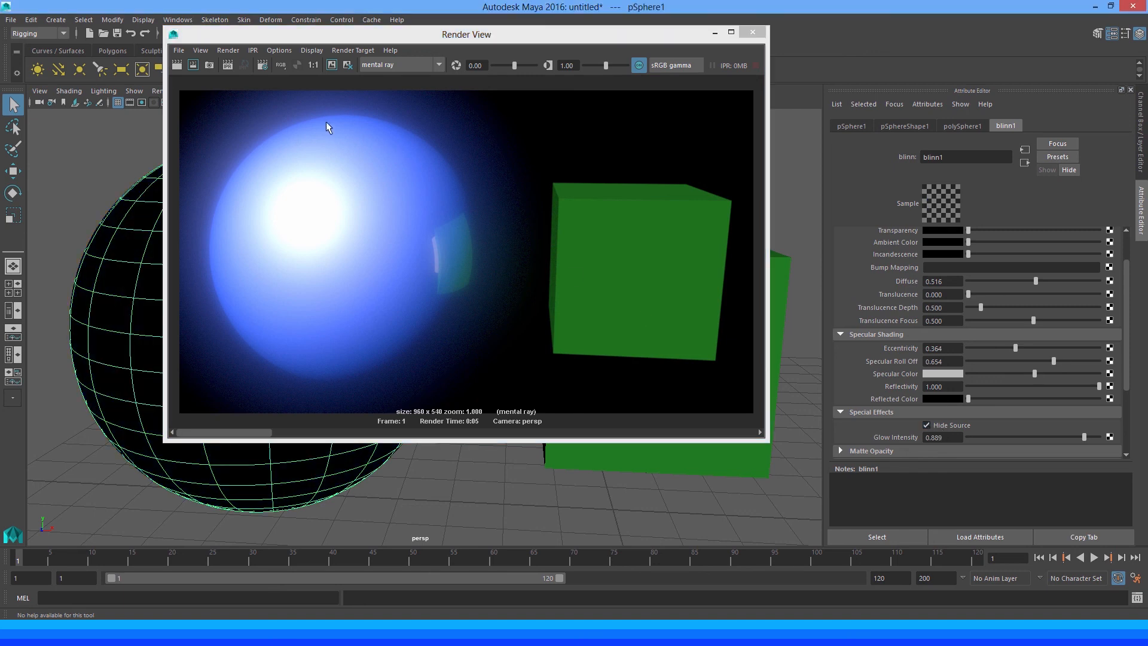
left_click(177, 65)
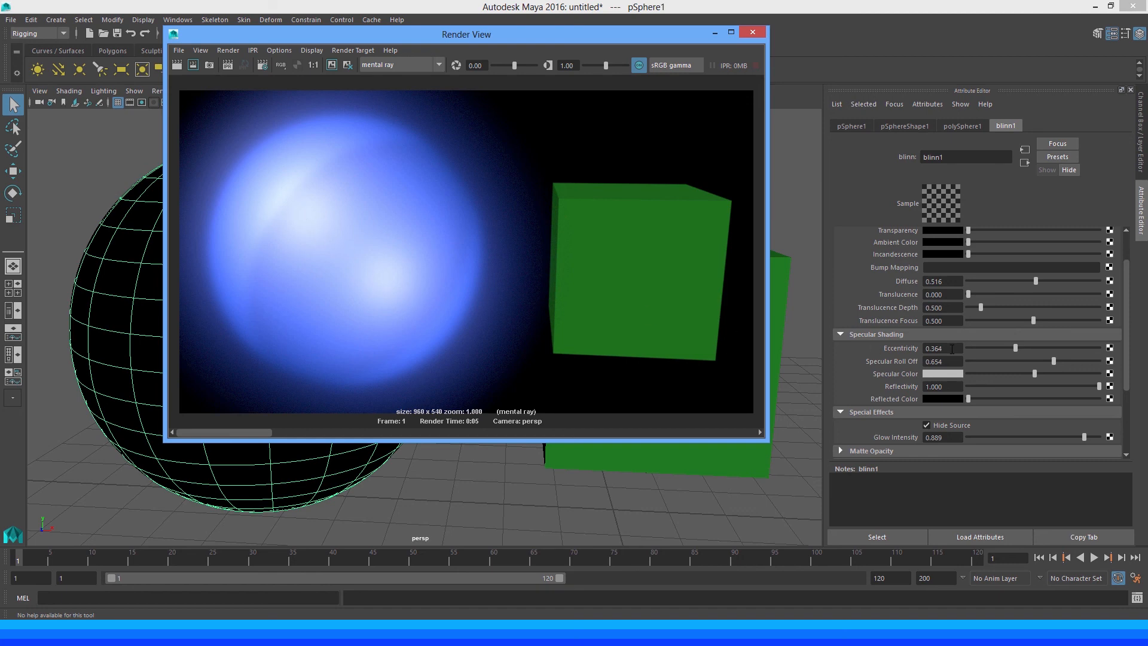
Lower the Specular Roll Off to 0.000 and render the glowing sphere with its source hidden
left_click_drag(1053, 361, 1041, 361)
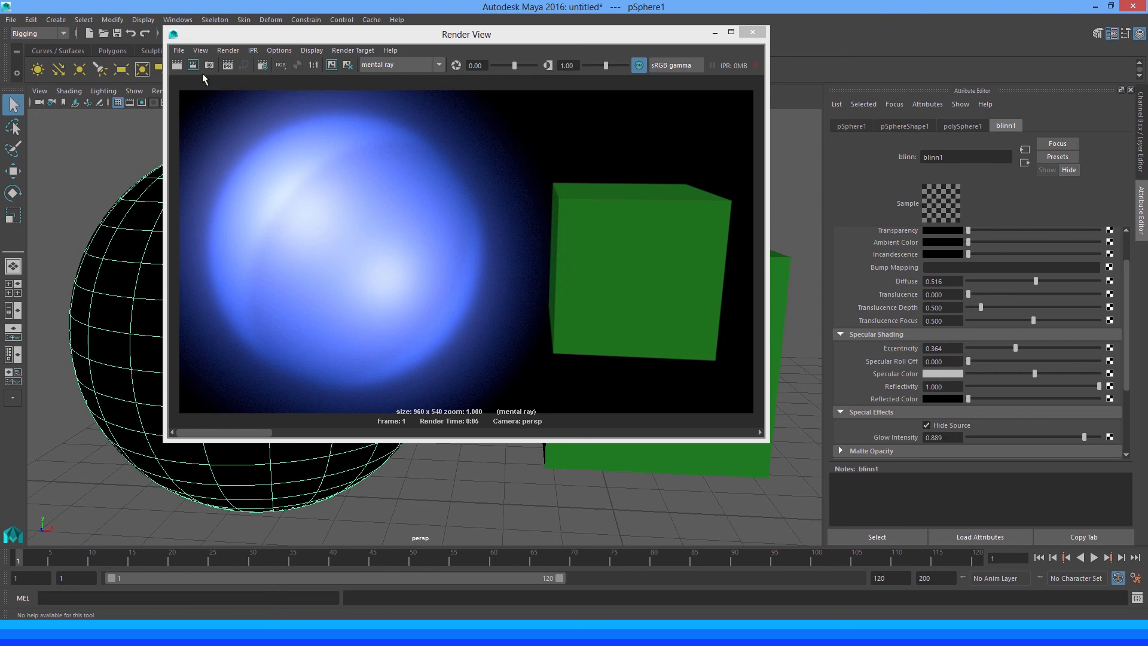
left_click(177, 66)
left_click(176, 66)
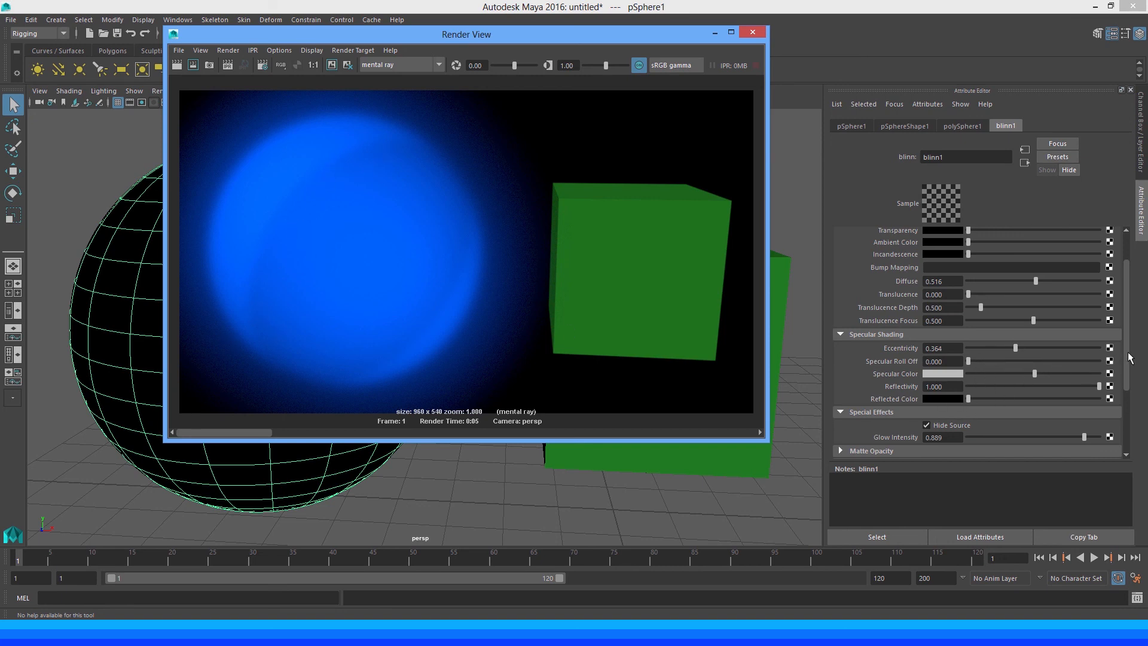
left_click_drag(1127, 356, 1129, 348)
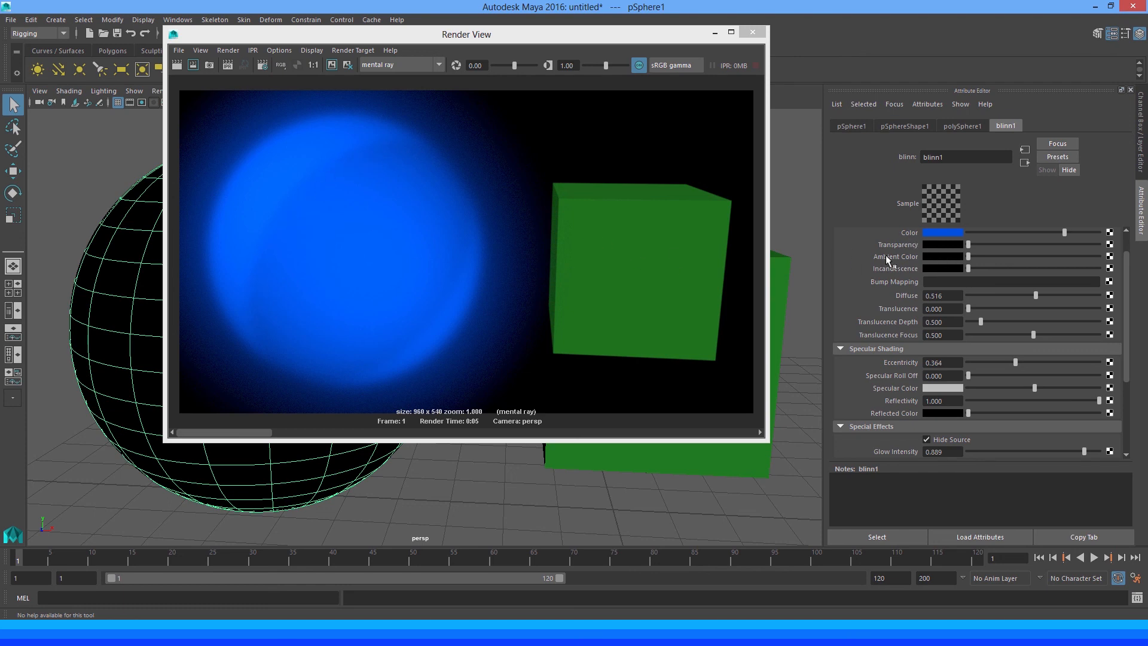
Raise the sphere material's Ambient Color to light grey, render the scene, and close the Render View
left_click_drag(971, 257, 1040, 257)
left_click_drag(1042, 256, 1053, 256)
left_click(178, 68)
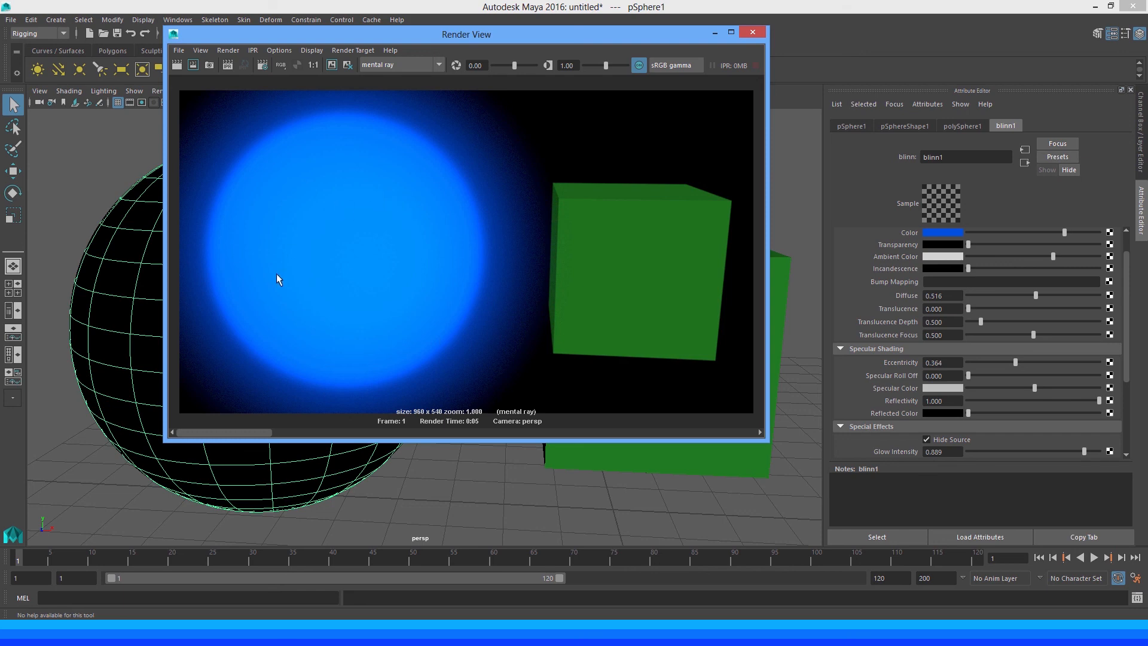
mouse_move(263, 429)
left_mouse_down()
mouse_move(335, 438)
mouse_move(266, 431)
left_mouse_up()
left_click(752, 32)
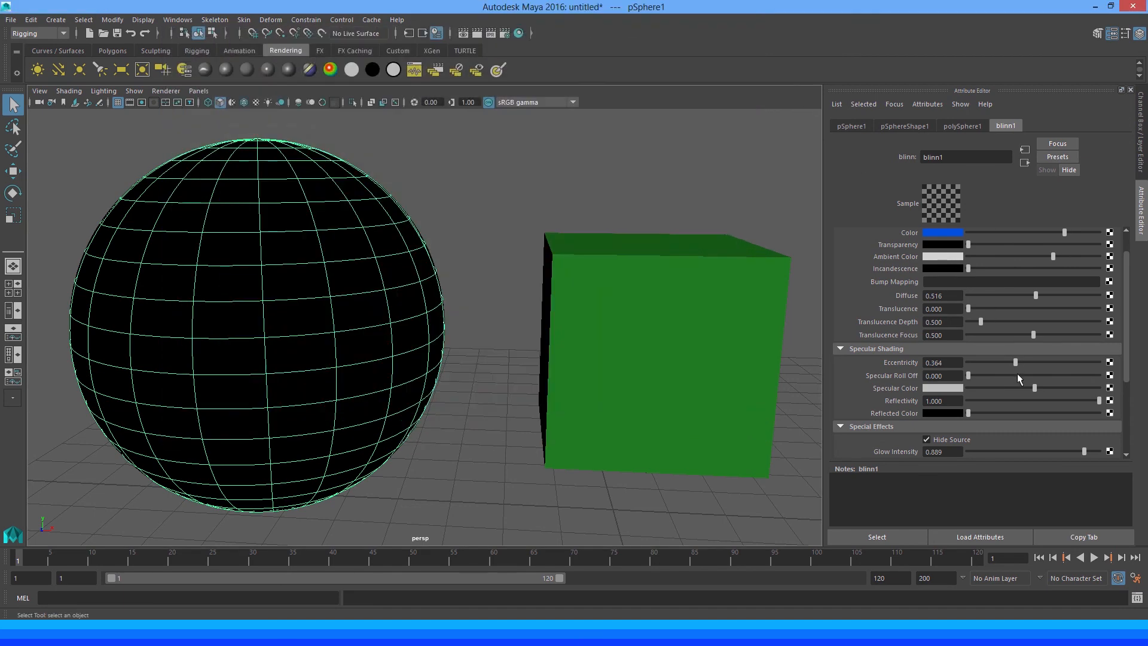
Change the base Color of the sphere's blinn material from blue to light grey
scroll(1078, 359, "down", 3)
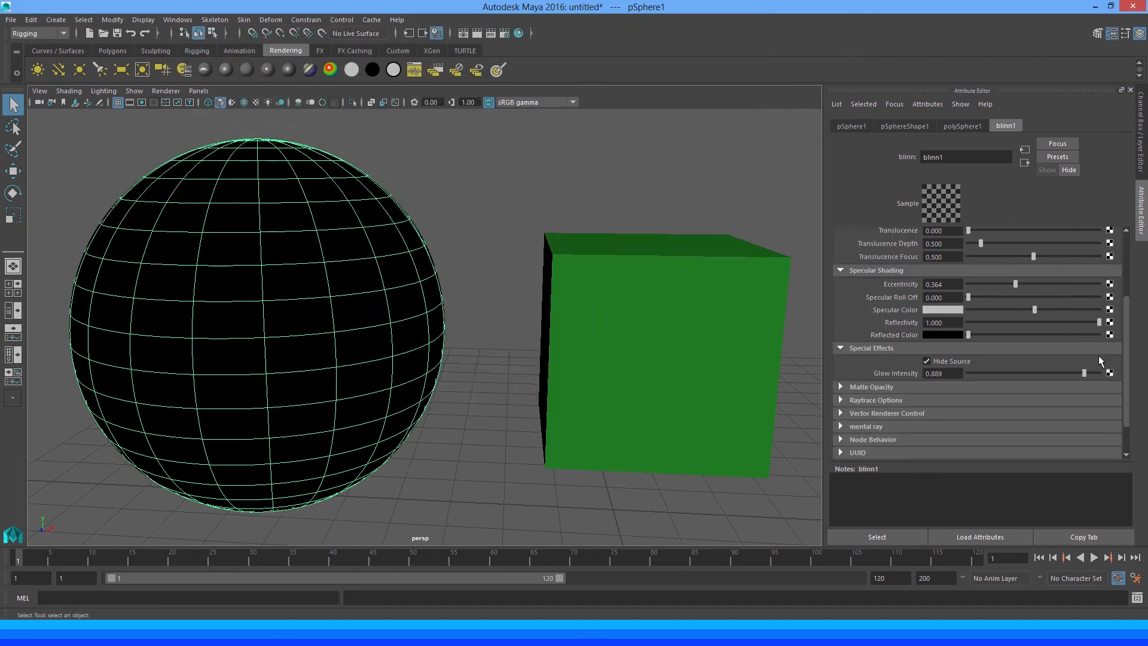
scroll(1083, 355, "up", 2)
scroll(1046, 335, "up", 2)
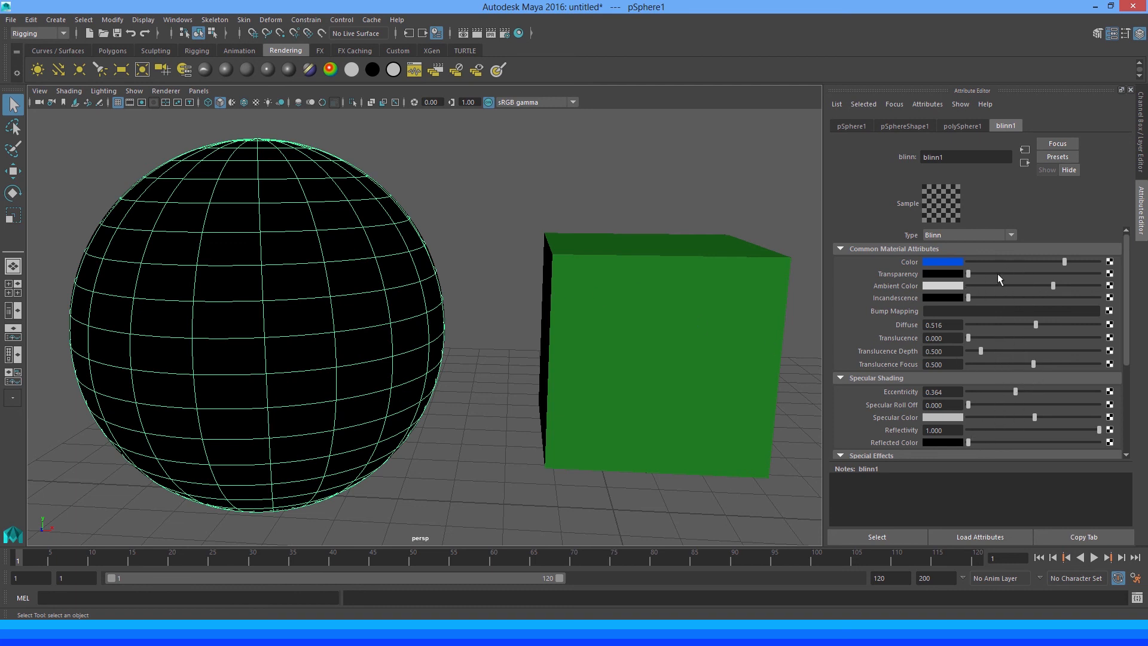
mouse_move(1042, 263)
left_mouse_down()
mouse_move(976, 260)
mouse_move(1036, 262)
left_mouse_up()
Assign a new Blinn material to the sphere
middle_click_drag(389, 304, 438, 309, "alt")
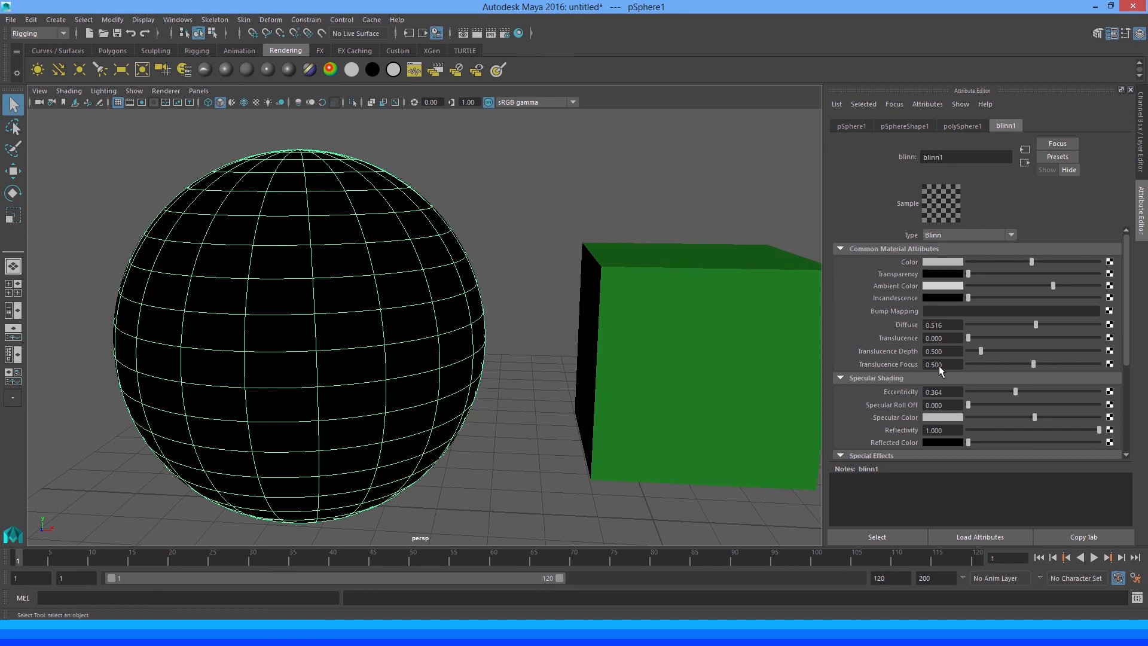
scroll(520, 332, "down", 3)
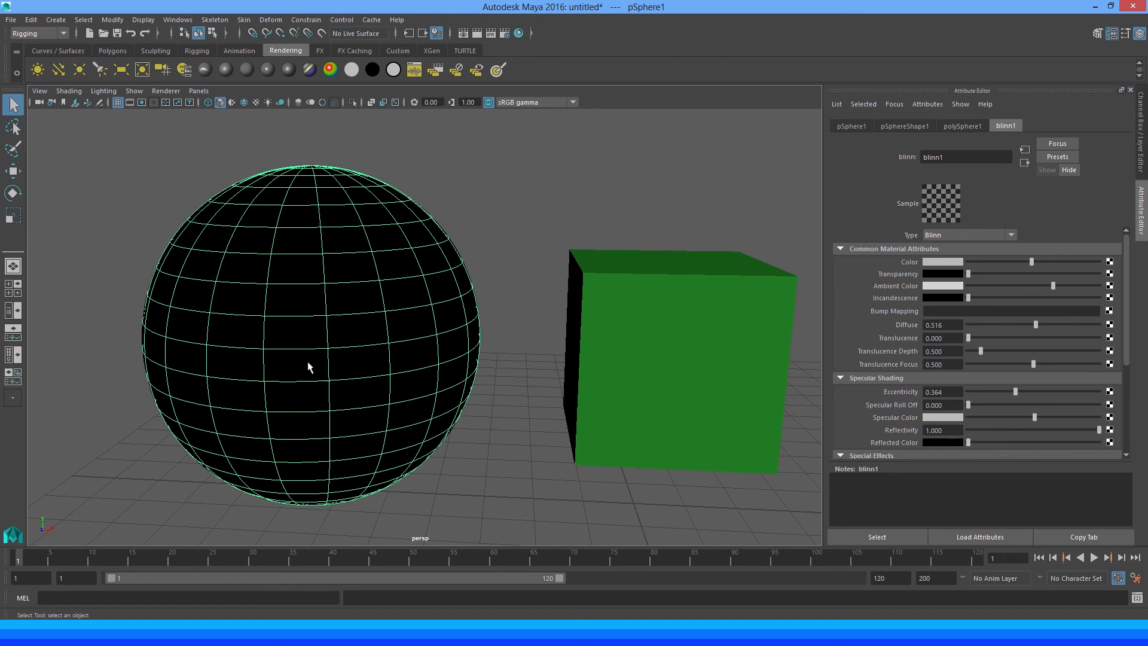
right_click(310, 280)
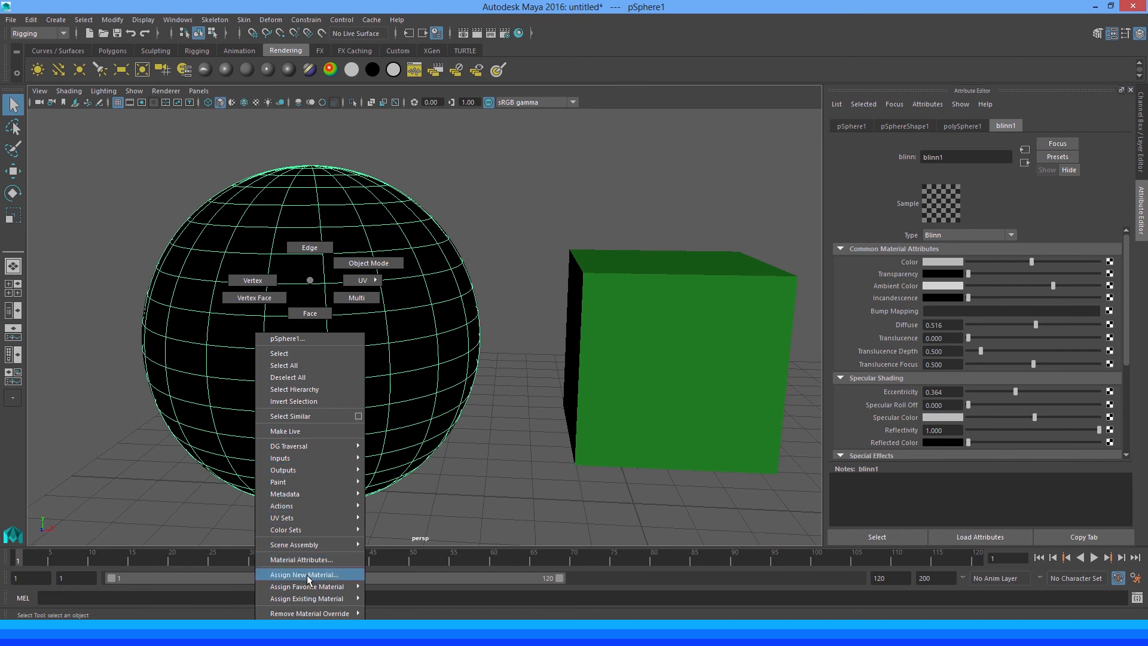
left_click(326, 575)
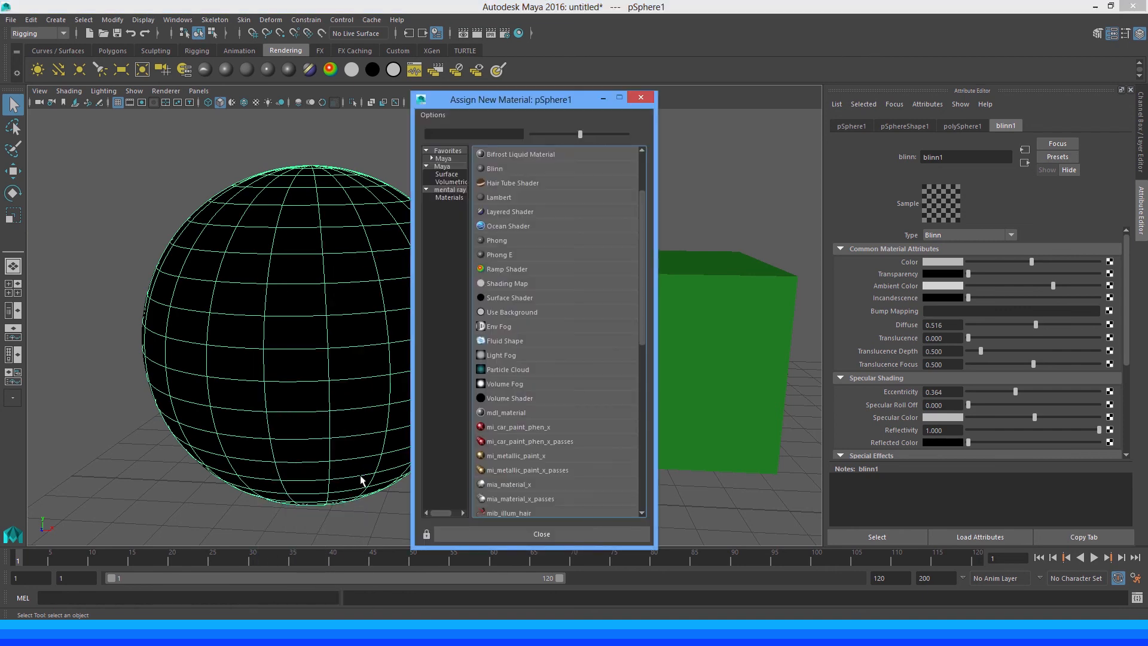
left_click(493, 170)
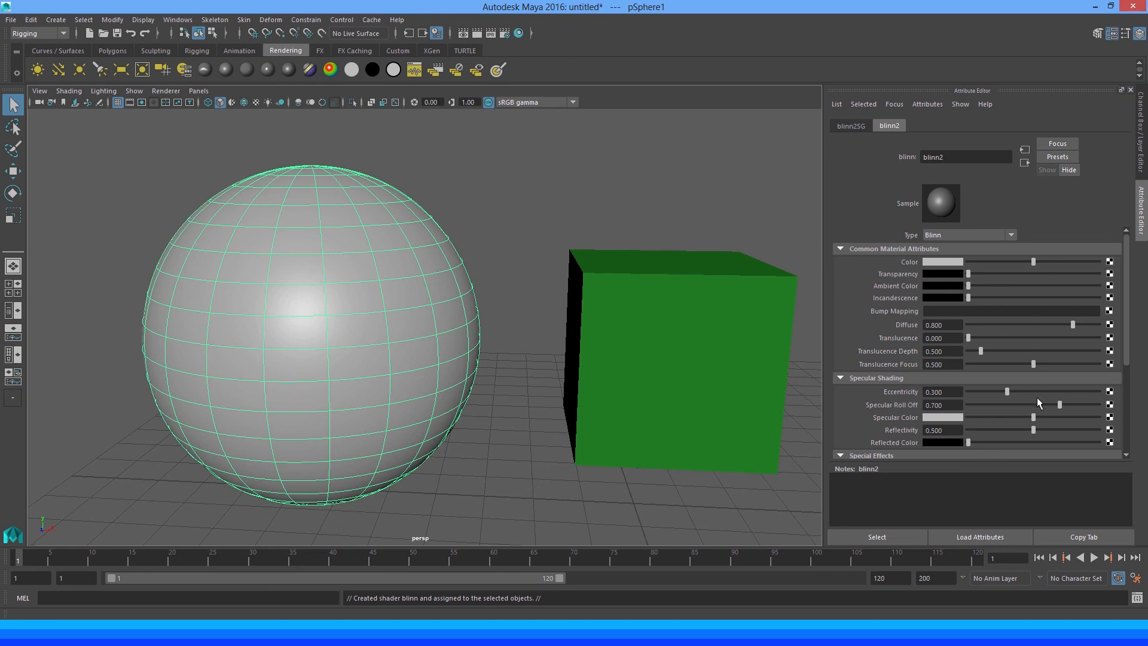
scroll(523, 331, "down", 1)
left_click_drag(520, 328, 509, 323, "alt")
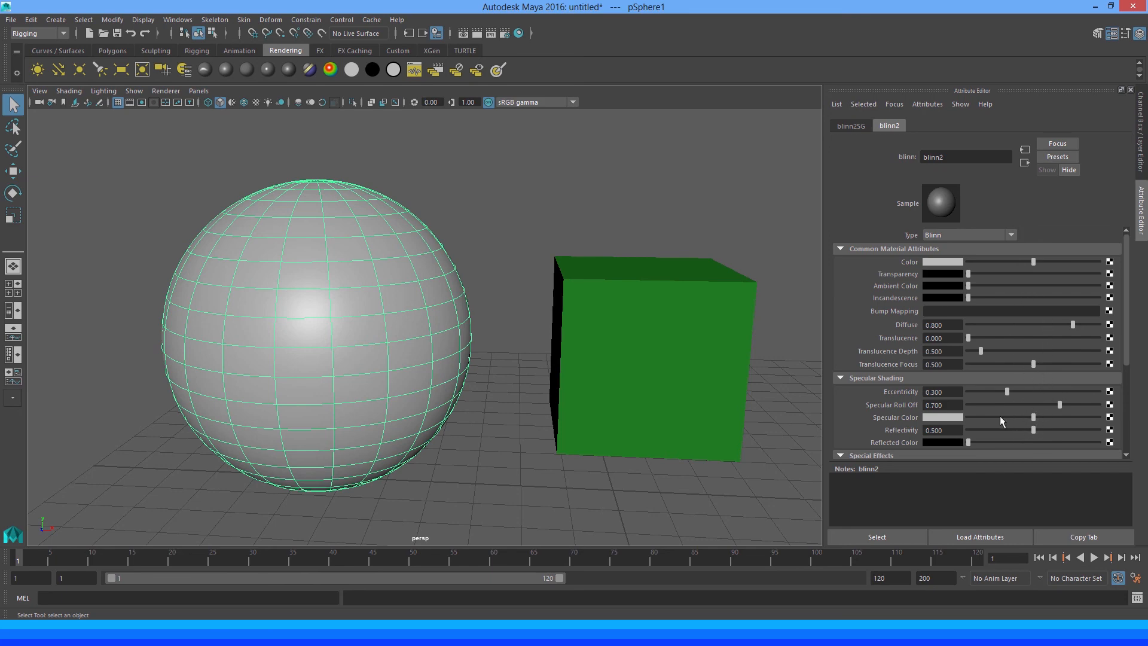
left_click_drag(581, 366, 590, 359, "alt")
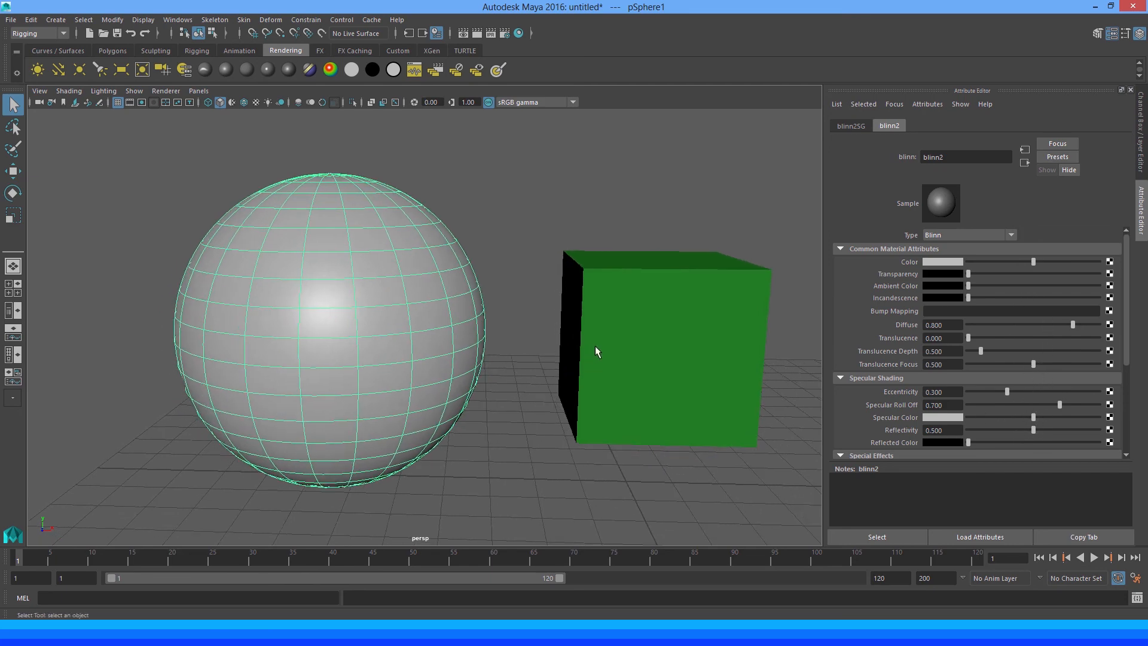